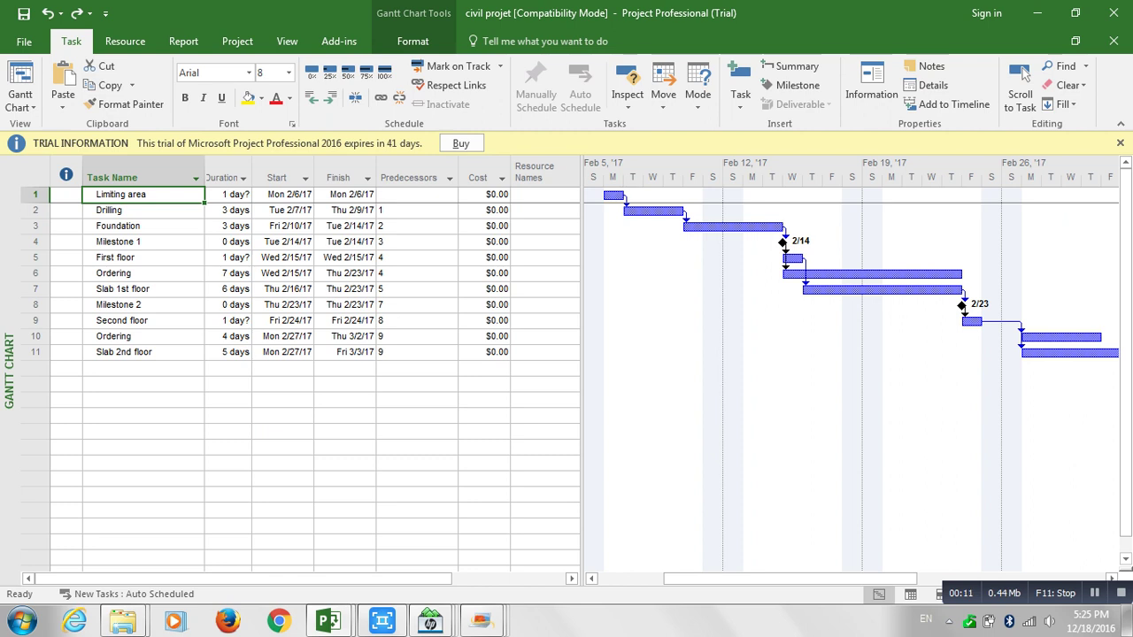
{"action": "key", "text": "Down"}
{"action": "key", "text": "Up"}
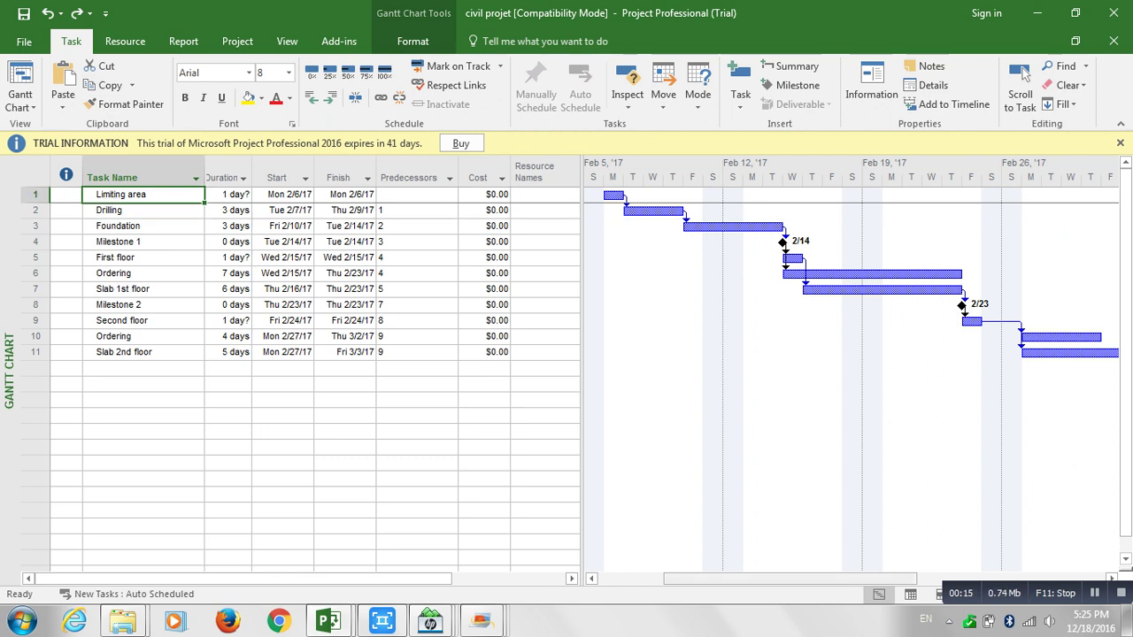
{"action": "key", "text": "alt+Right"}
{"action": "key", "text": "alt+Right"}
{"action": "key", "text": "alt+Left"}
{"action": "key", "text": "alt+Left"}
{"action": "key", "text": "alt+Left"}
{"action": "key", "text": "alt+Right"}
{"action": "left_click_drag", "start_coordinate": [789, 579], "coordinate": [781, 579]}
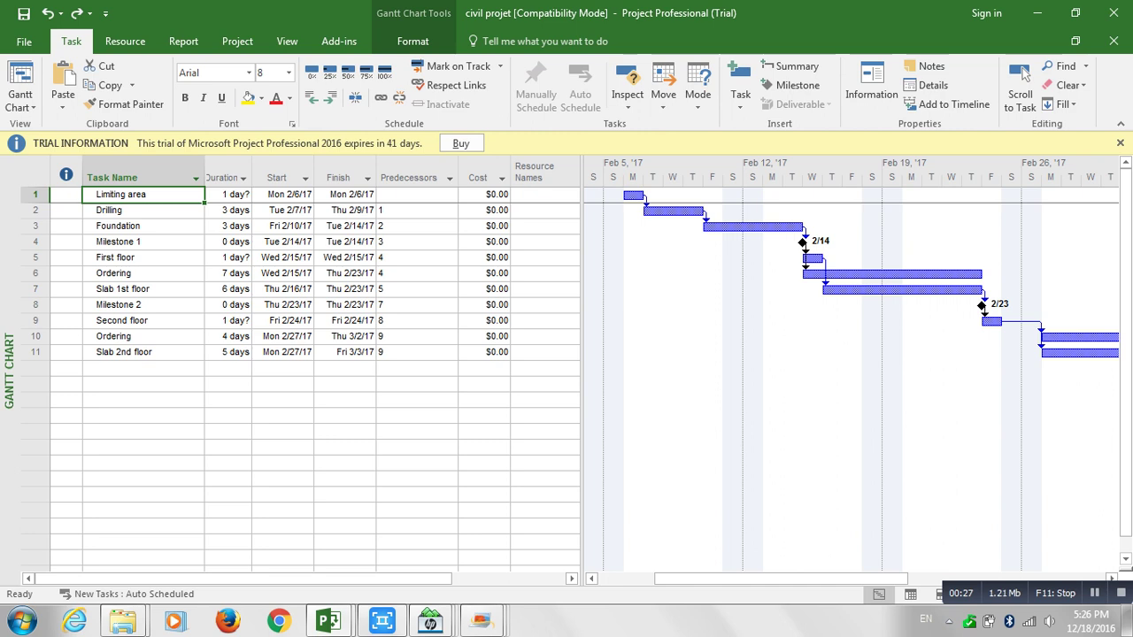
Examine the Limiting area, Drilling and Foundation tasks and how they follow each other in the schedule.
{"action": "left_click", "coordinate": [35, 210]}
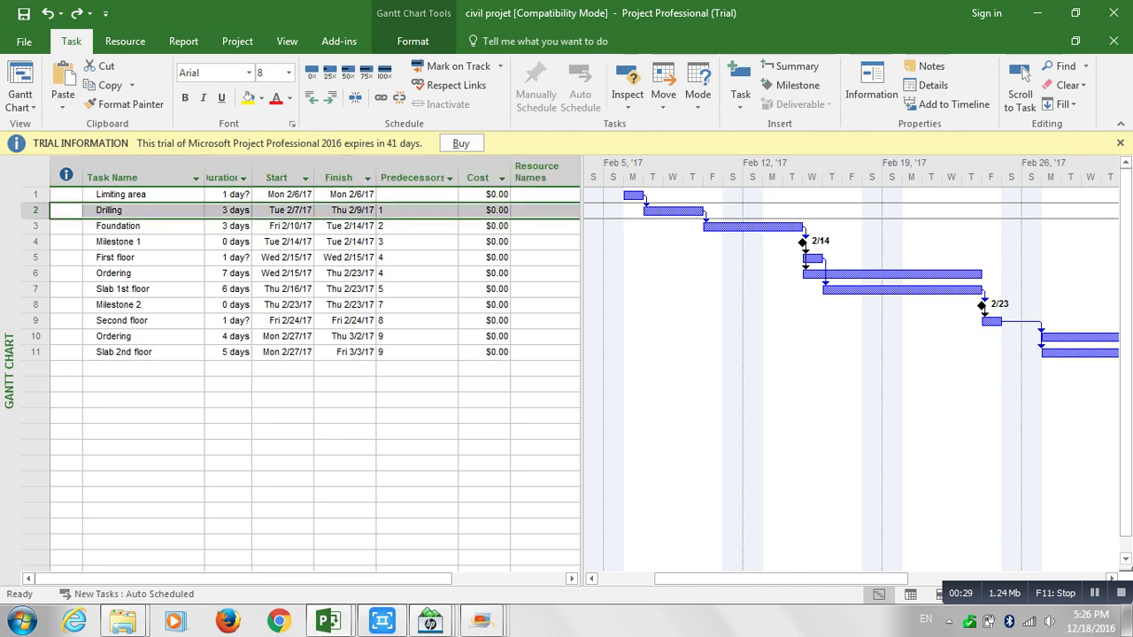
{"action": "left_click", "coordinate": [35, 195]}
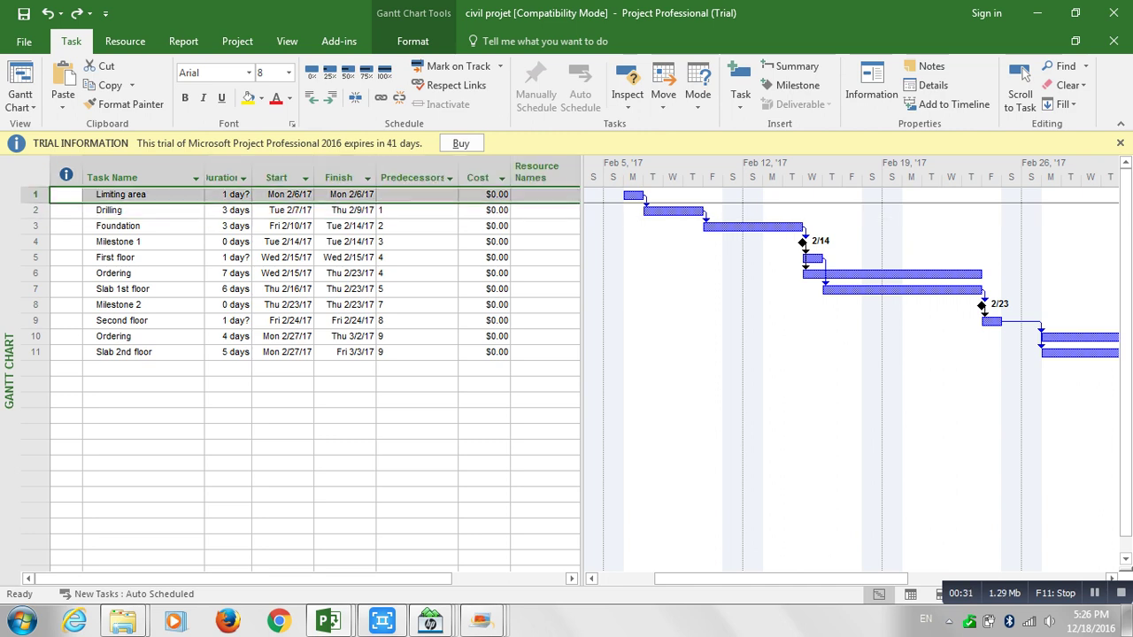
{"action": "left_click", "coordinate": [36, 211]}
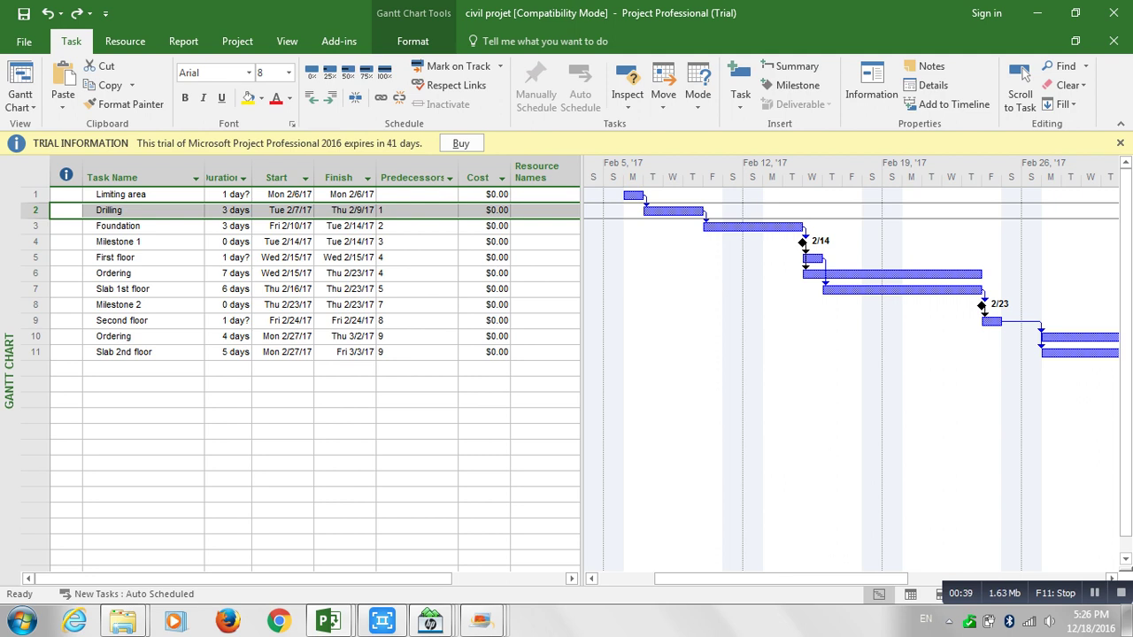
{"action": "left_click", "coordinate": [35, 195]}
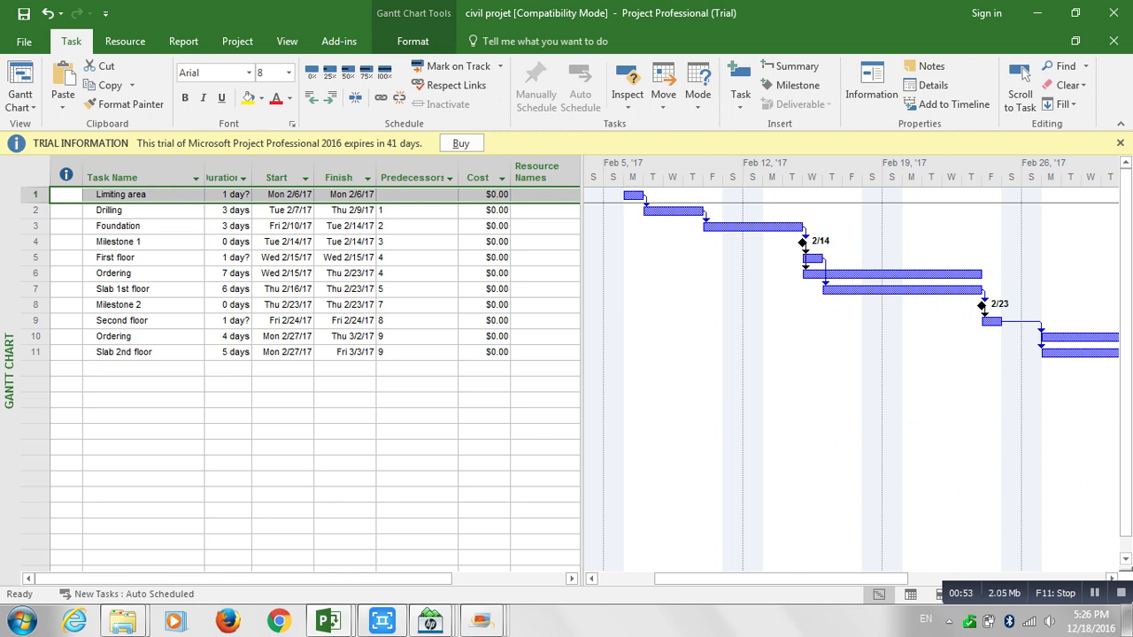
{"action": "left_click", "coordinate": [142, 227]}
{"action": "left_click", "coordinate": [132, 178]}
{"action": "left_click", "coordinate": [141, 195]}
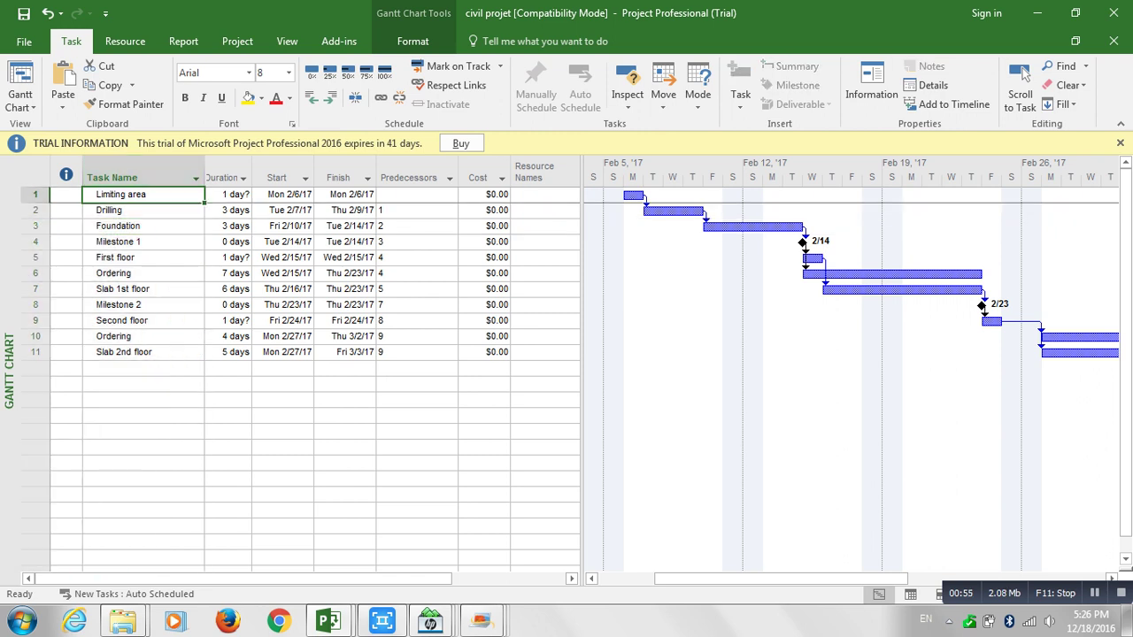
{"action": "left_click", "coordinate": [116, 194]}
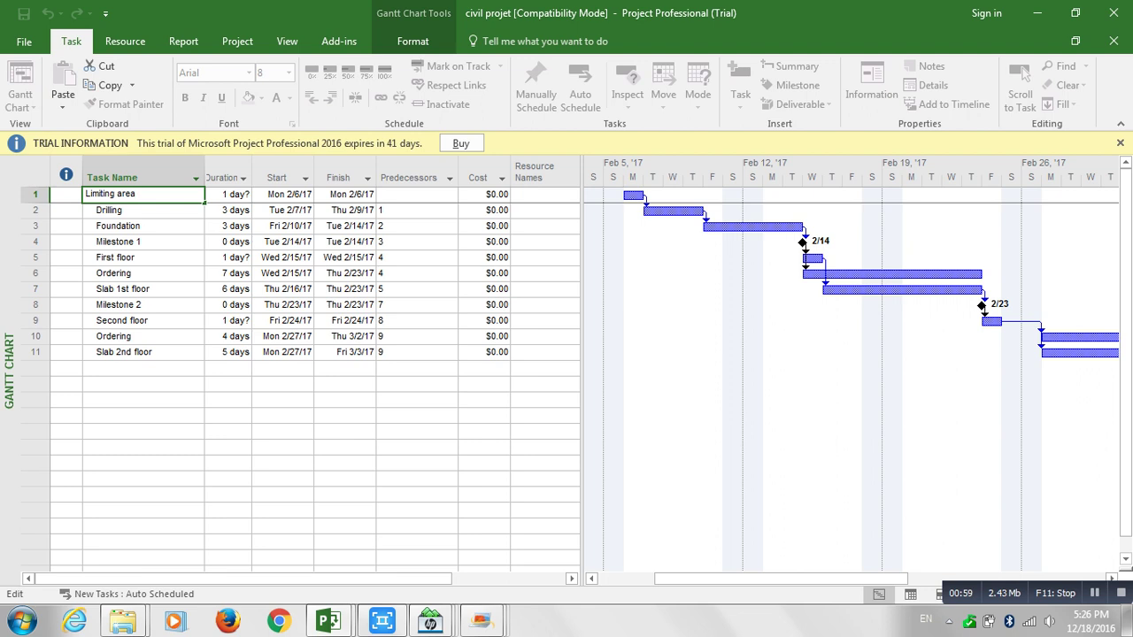
{"action": "key", "text": "Return"}
{"action": "key", "text": "Up"}
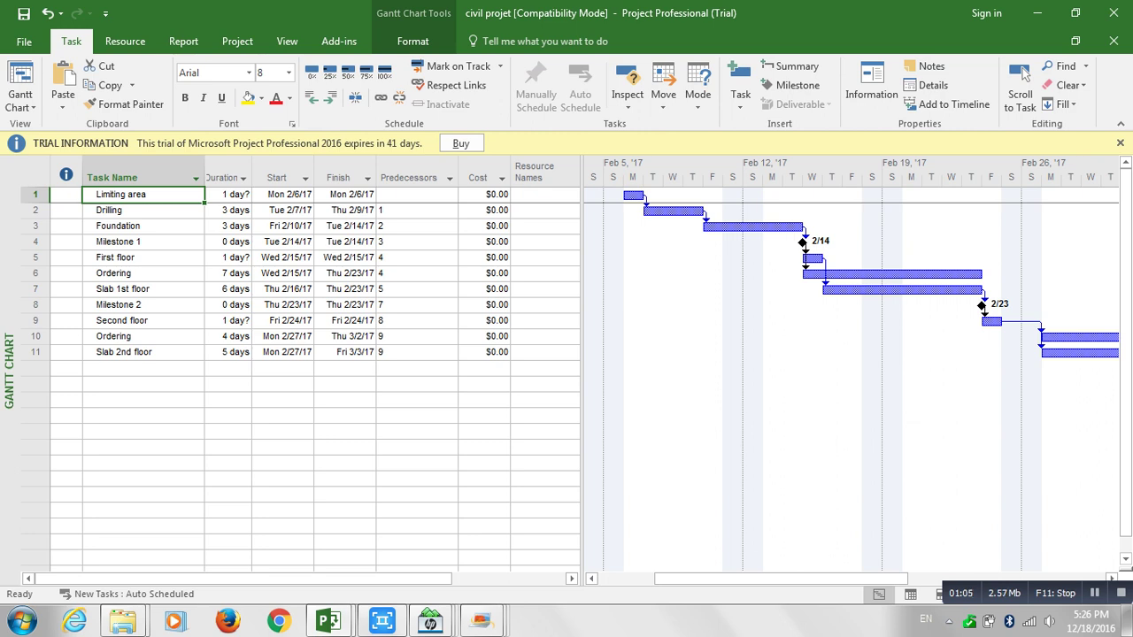
{"action": "left_click", "coordinate": [143, 210]}
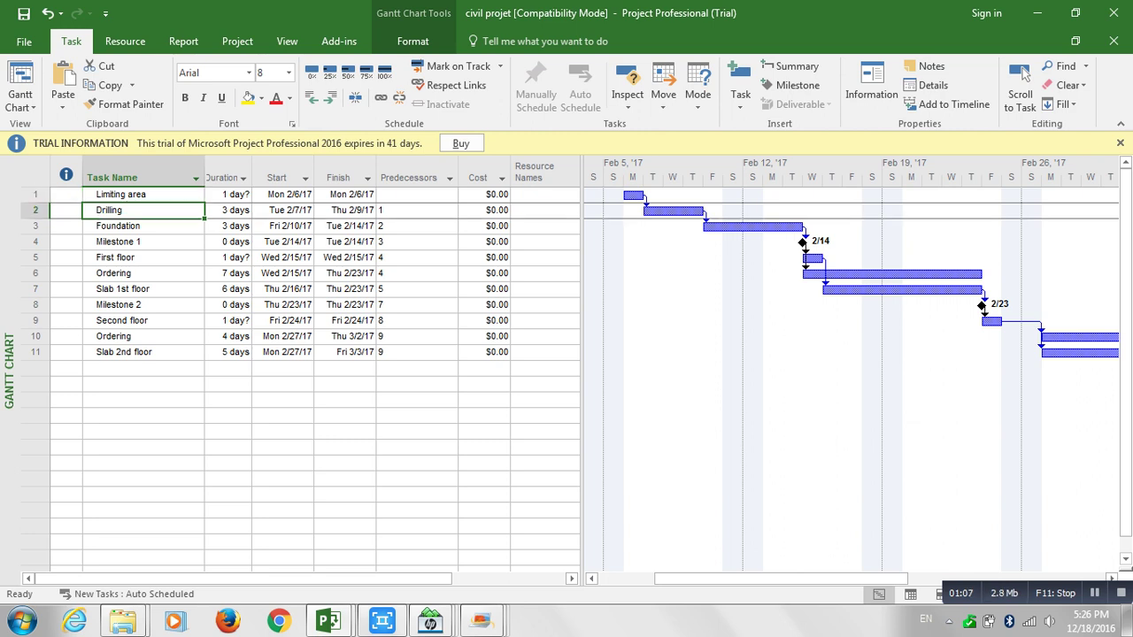
{"action": "left_click", "coordinate": [225, 194]}
{"action": "left_click", "coordinate": [143, 194]}
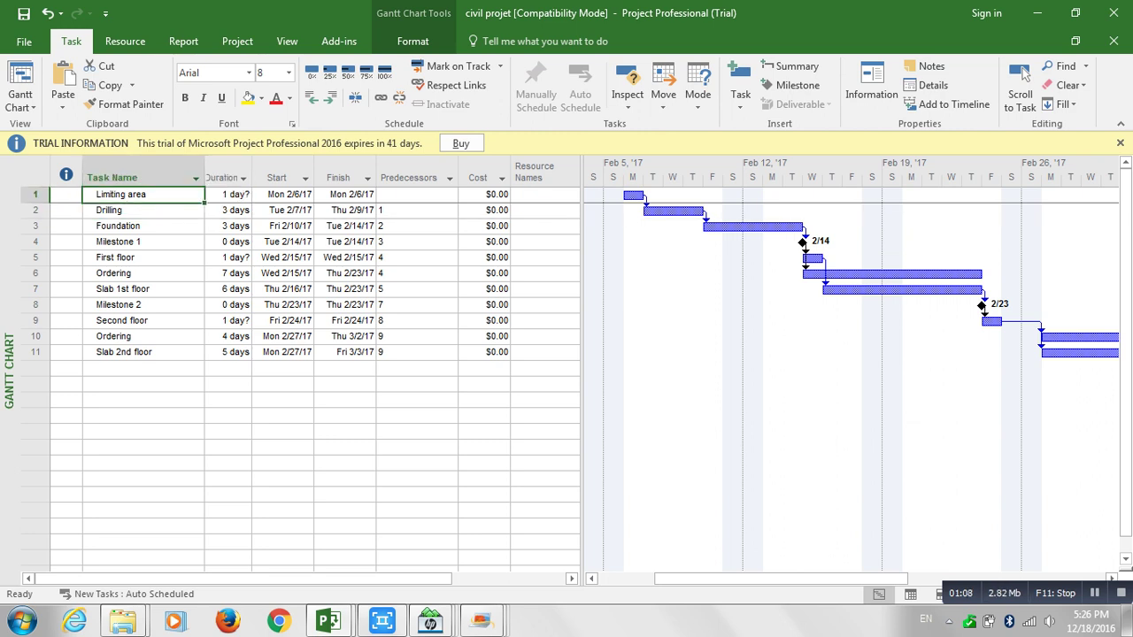
{"action": "left_click", "coordinate": [144, 211]}
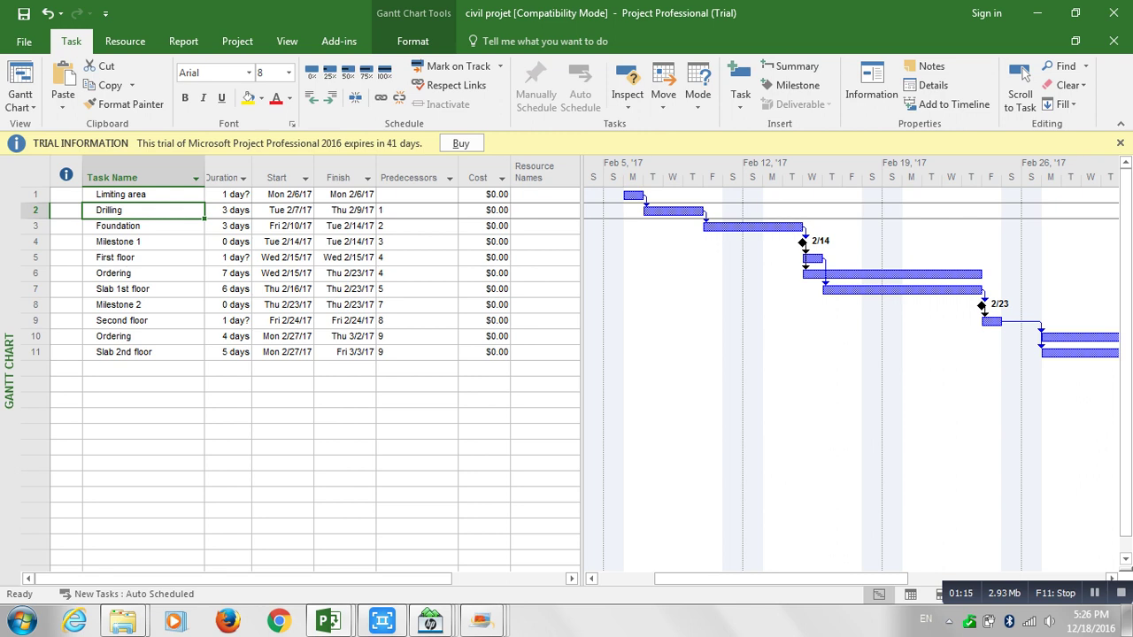
{"action": "left_click", "coordinate": [144, 195]}
{"action": "left_click", "coordinate": [144, 210]}
{"action": "left_click", "coordinate": [107, 226]}
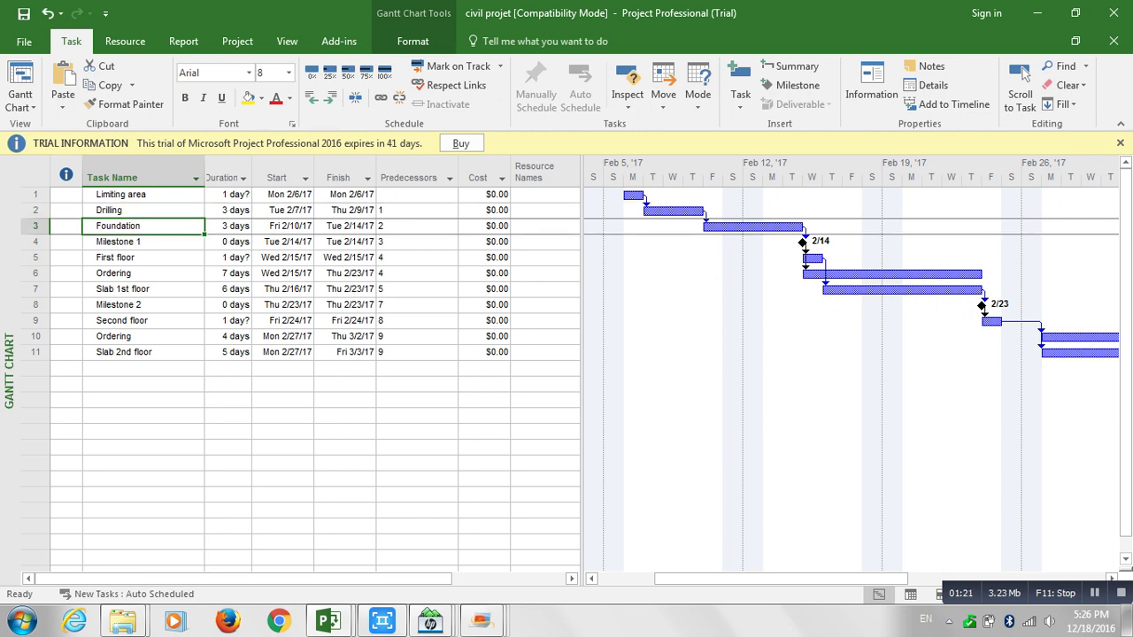
{"action": "left_click", "coordinate": [107, 225]}
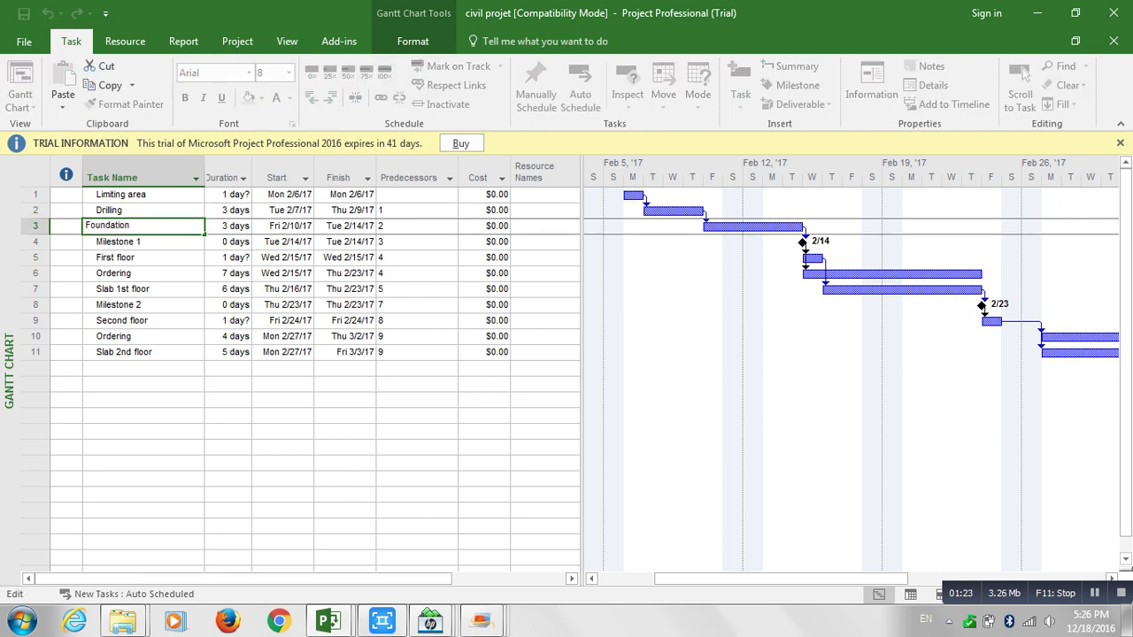
{"action": "key", "text": "Return"}
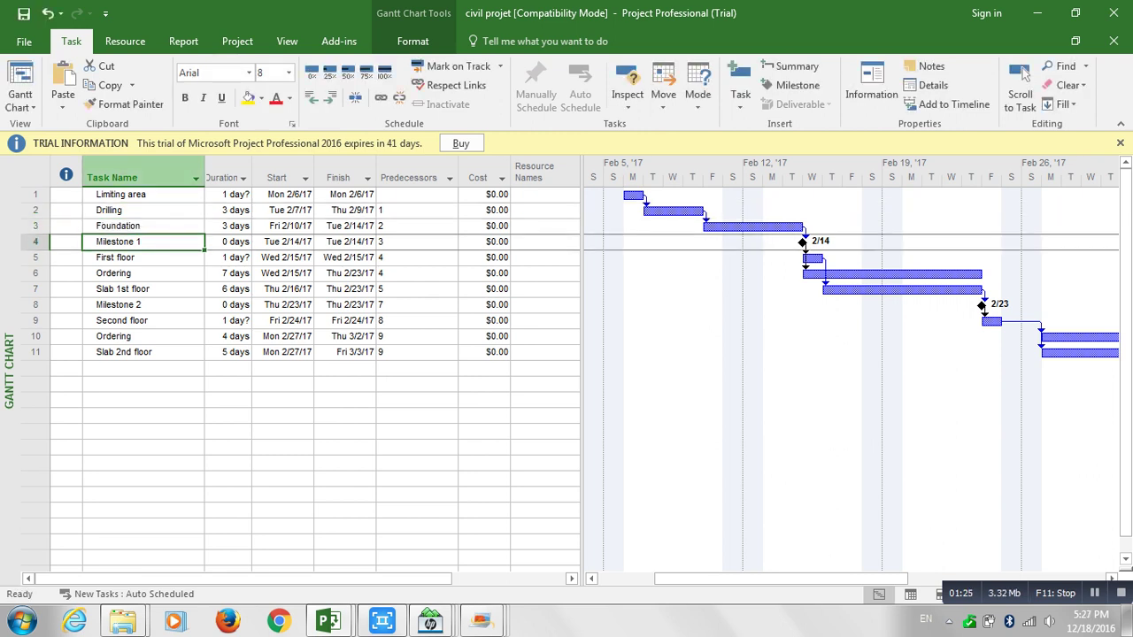
{"action": "left_click", "coordinate": [110, 211]}
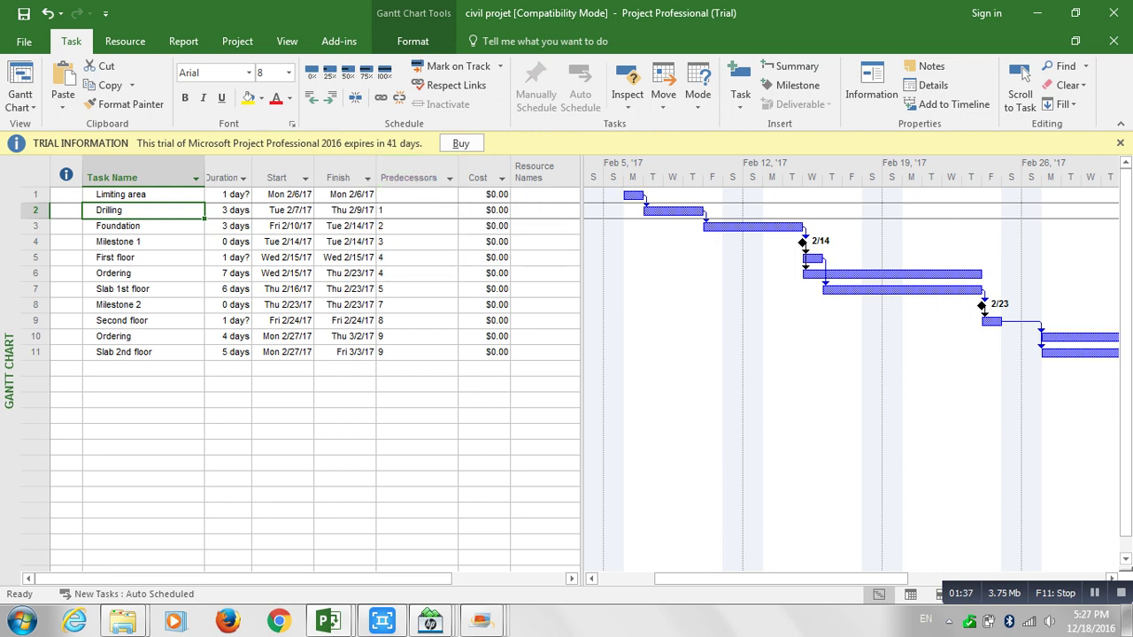
Remove the predecessor from the Drilling task.
{"action": "left_click", "coordinate": [416, 211]}
{"action": "key", "text": "BackSpace"}
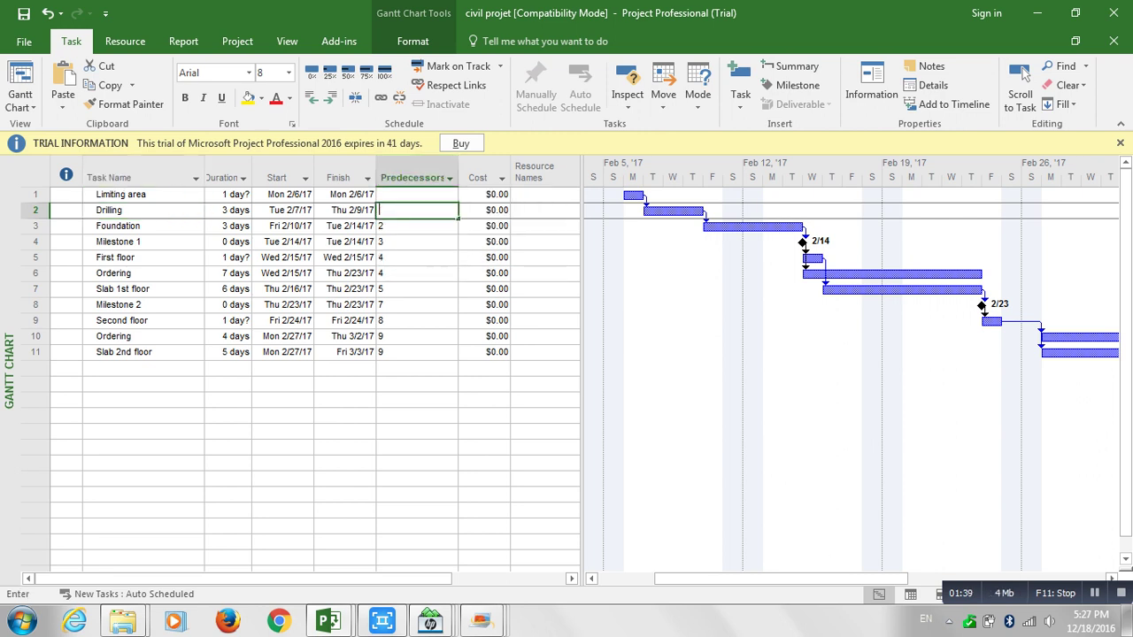
{"action": "left_click", "coordinate": [343, 226]}
{"action": "left_click", "coordinate": [416, 211]}
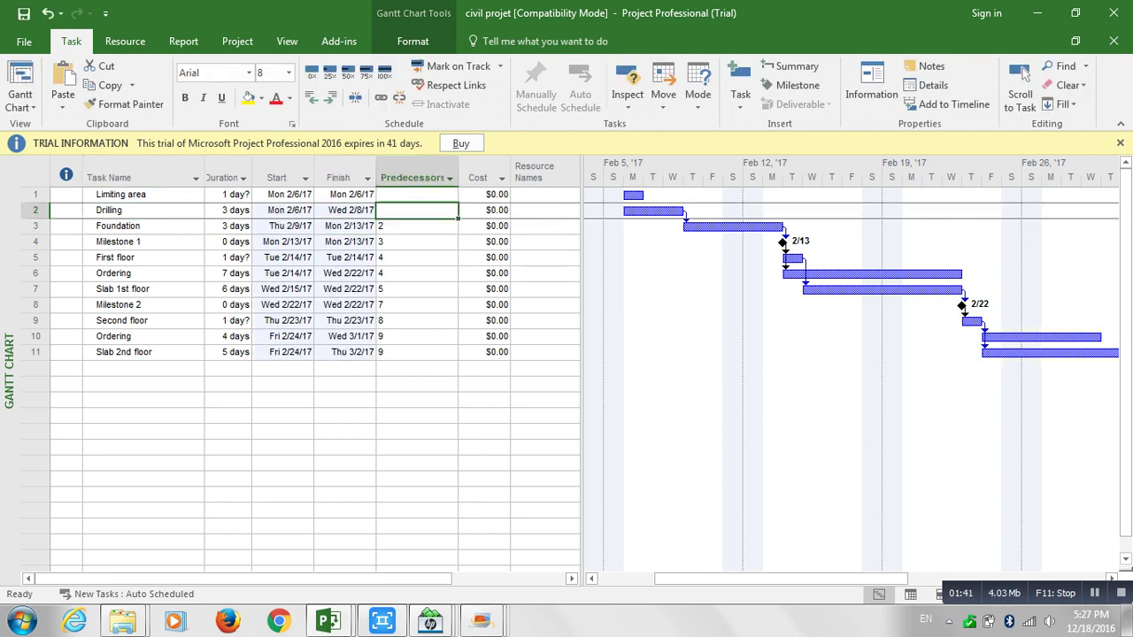
{"action": "left_click", "coordinate": [35, 211]}
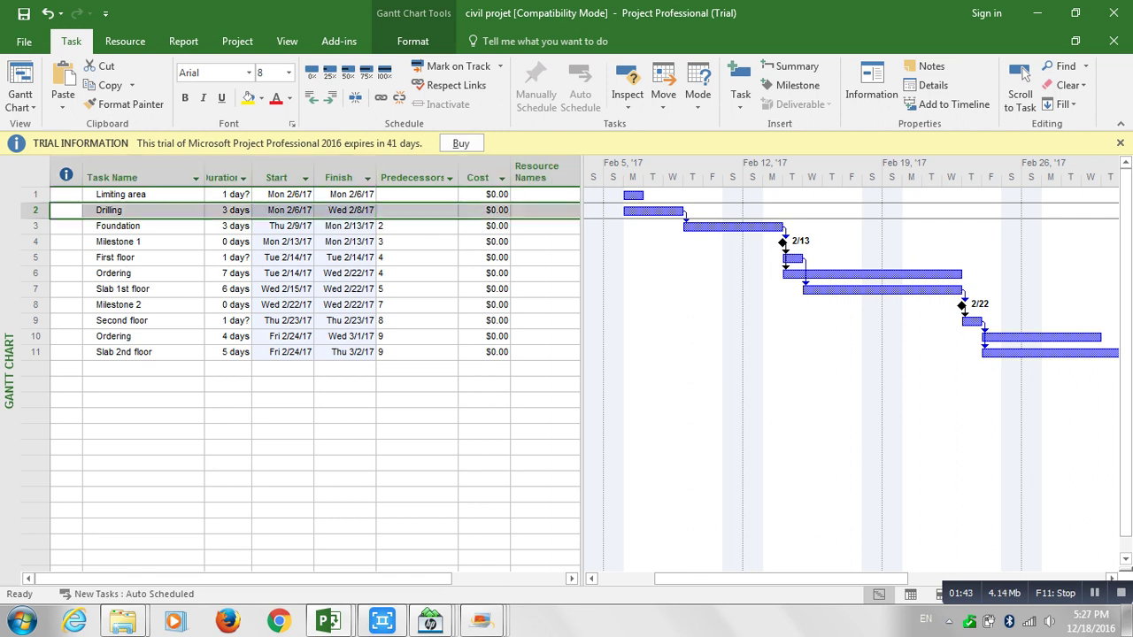
Set the Drilling task's predecessor to task 1.
{"action": "left_click", "coordinate": [416, 210]}
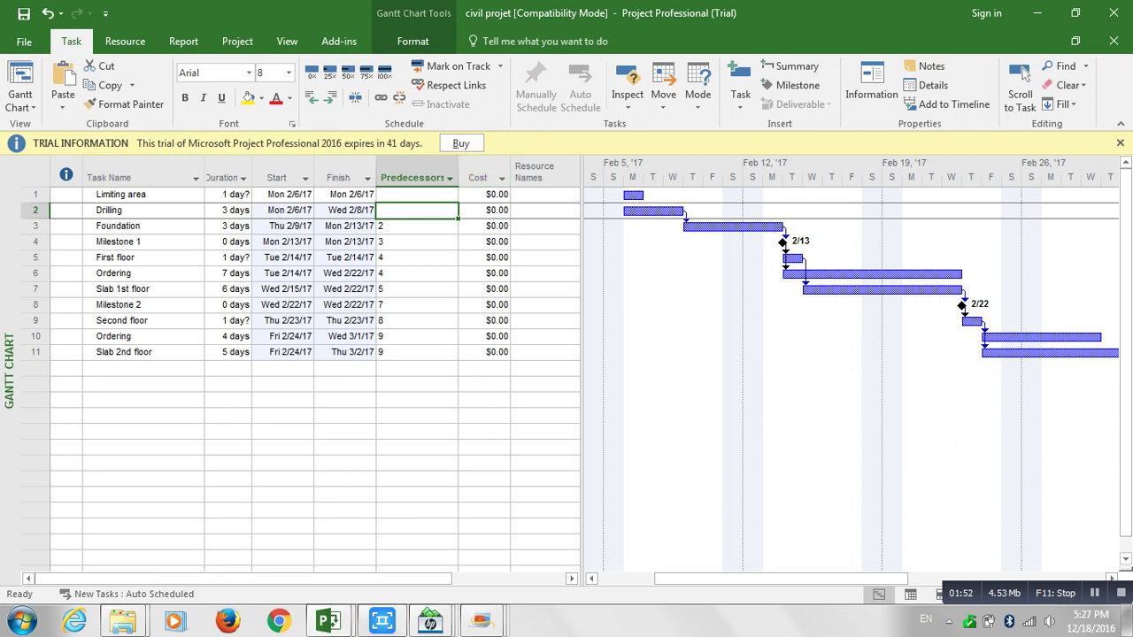
{"action": "type", "text": "1"}
{"action": "left_click", "coordinate": [343, 241]}
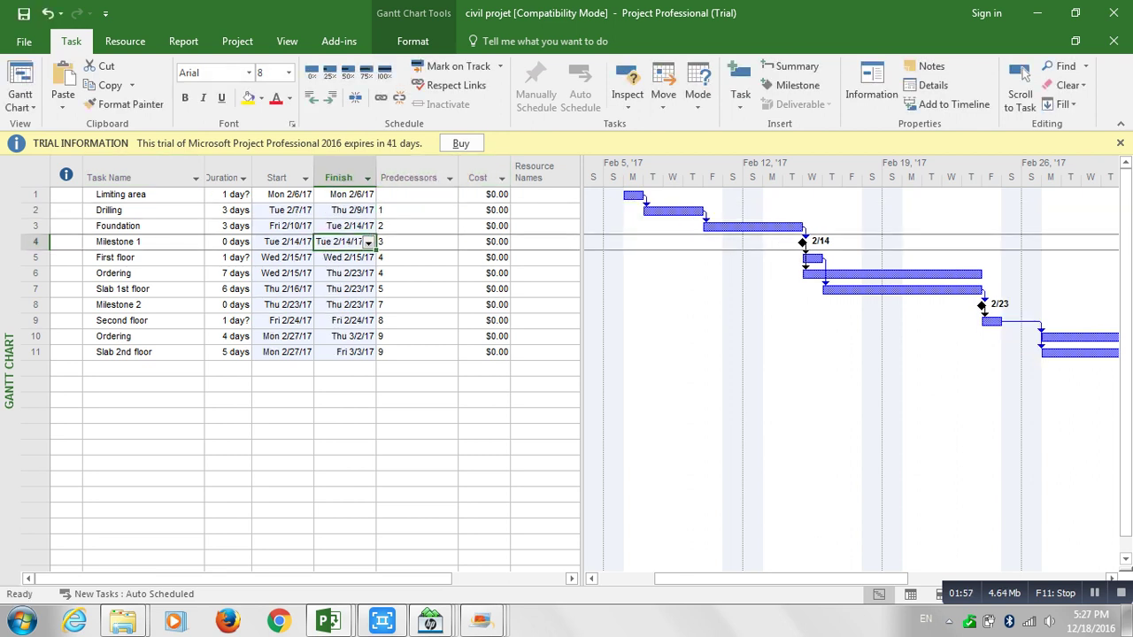
{"action": "left_click", "coordinate": [282, 211]}
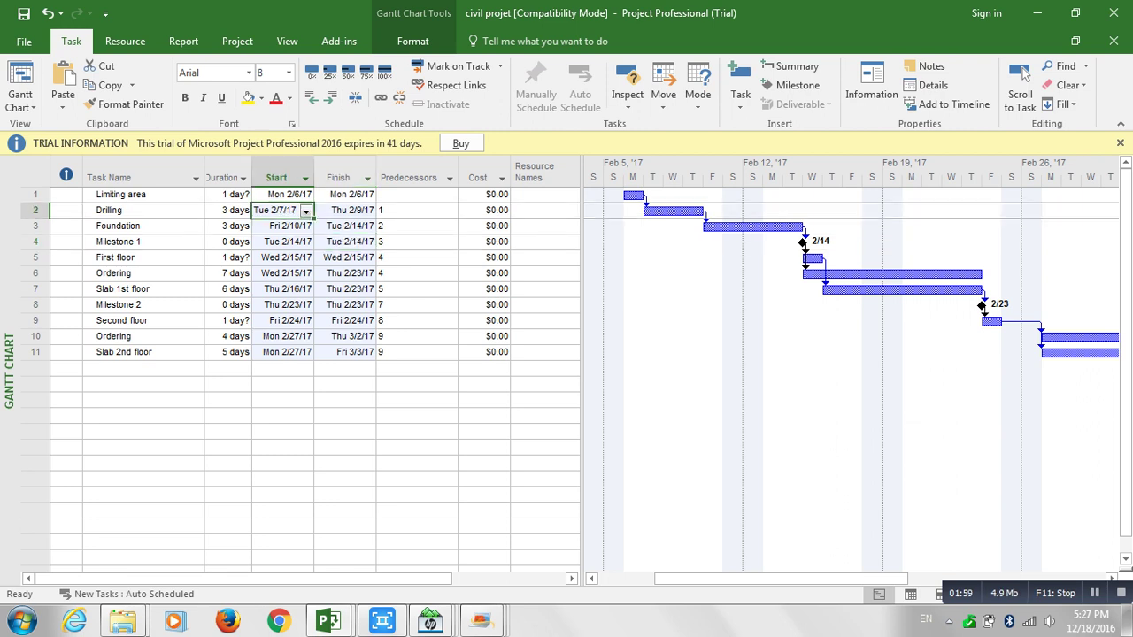
{"action": "left_click", "coordinate": [144, 211]}
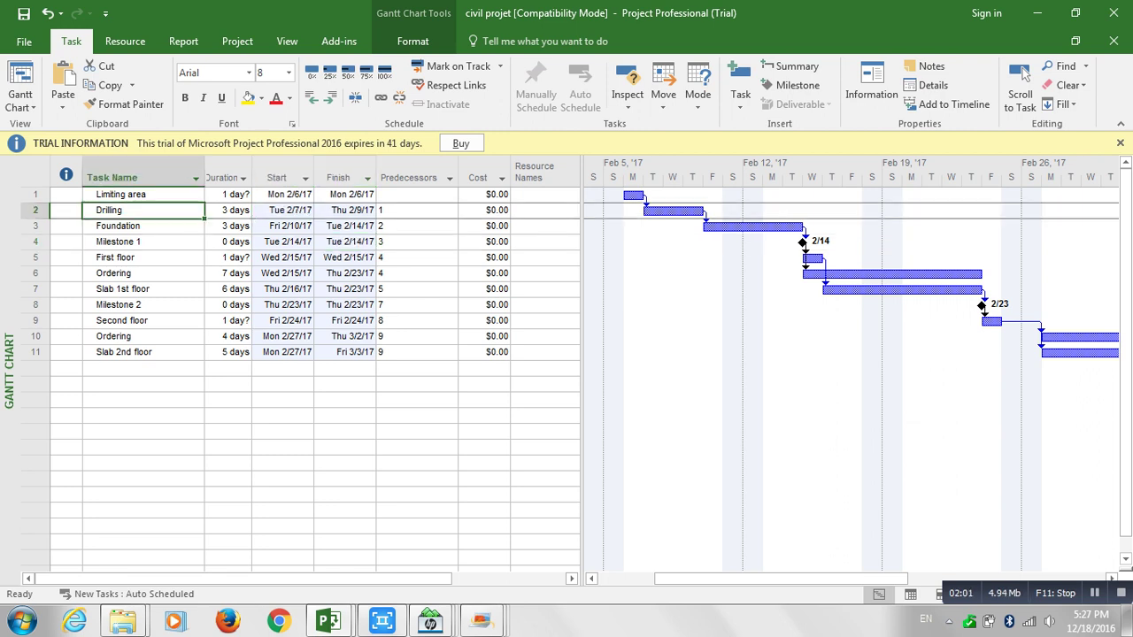
{"action": "left_click", "coordinate": [143, 226]}
{"action": "left_click", "coordinate": [143, 210]}
{"action": "left_click", "coordinate": [417, 227]}
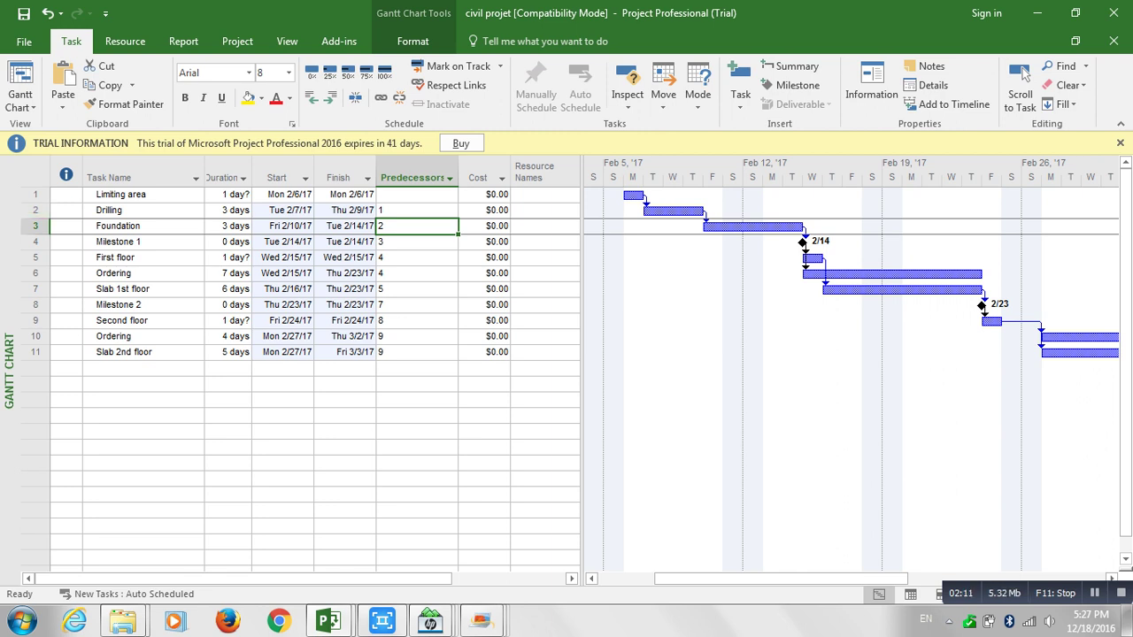
{"action": "left_click", "coordinate": [143, 210]}
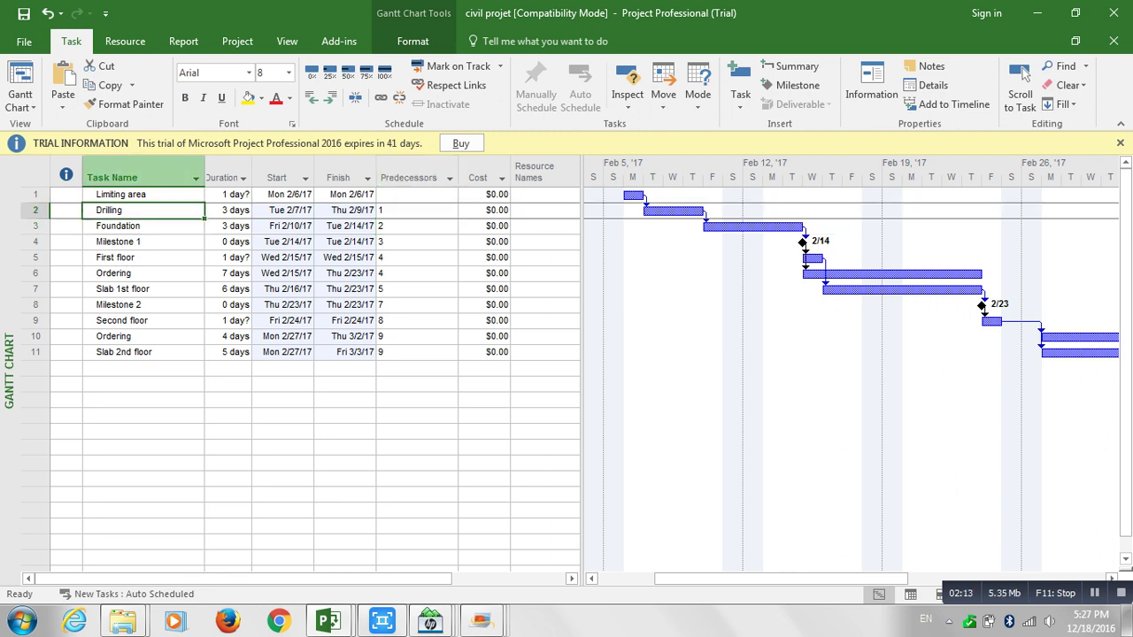
Bring the Limiting area bar and the Drilling bar into view in the Gantt chart using Scroll to Task.
{"action": "left_click", "coordinate": [143, 195]}
{"action": "left_click_drag", "start_coordinate": [781, 579], "coordinate": [846, 579]}
{"action": "left_click", "coordinate": [1021, 78]}
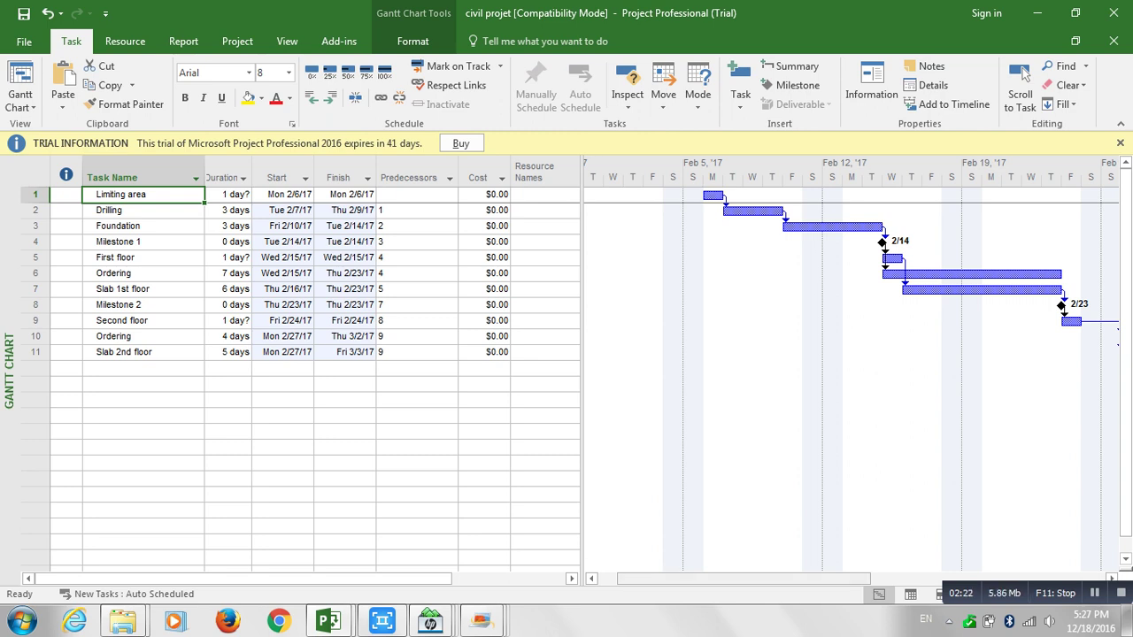
{"action": "left_click", "coordinate": [1021, 89]}
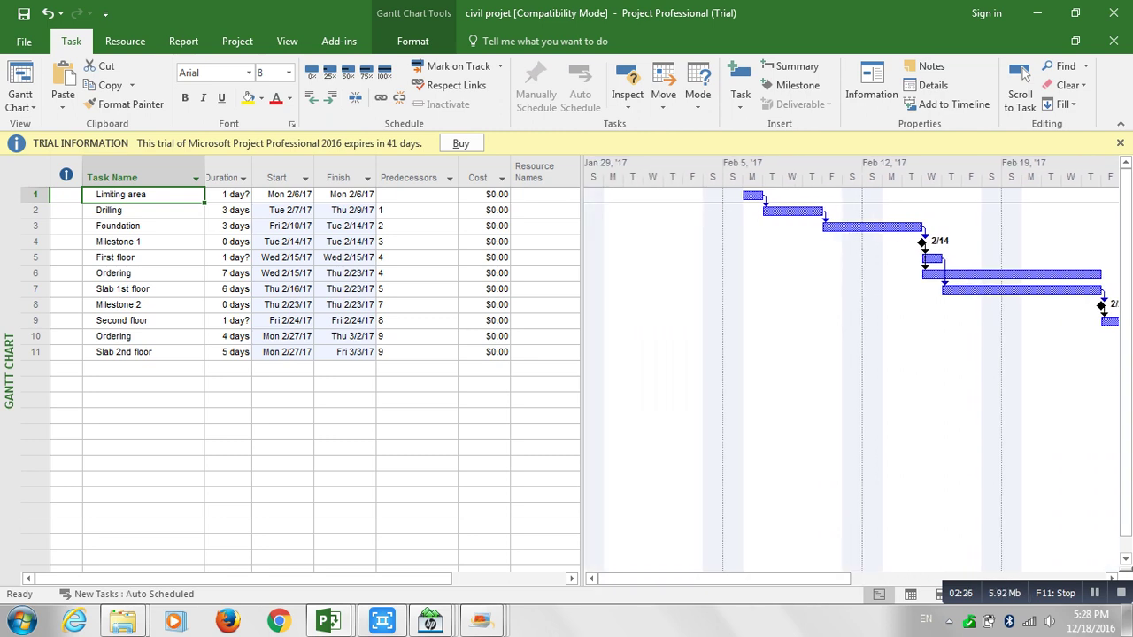
{"action": "key", "text": "Down"}
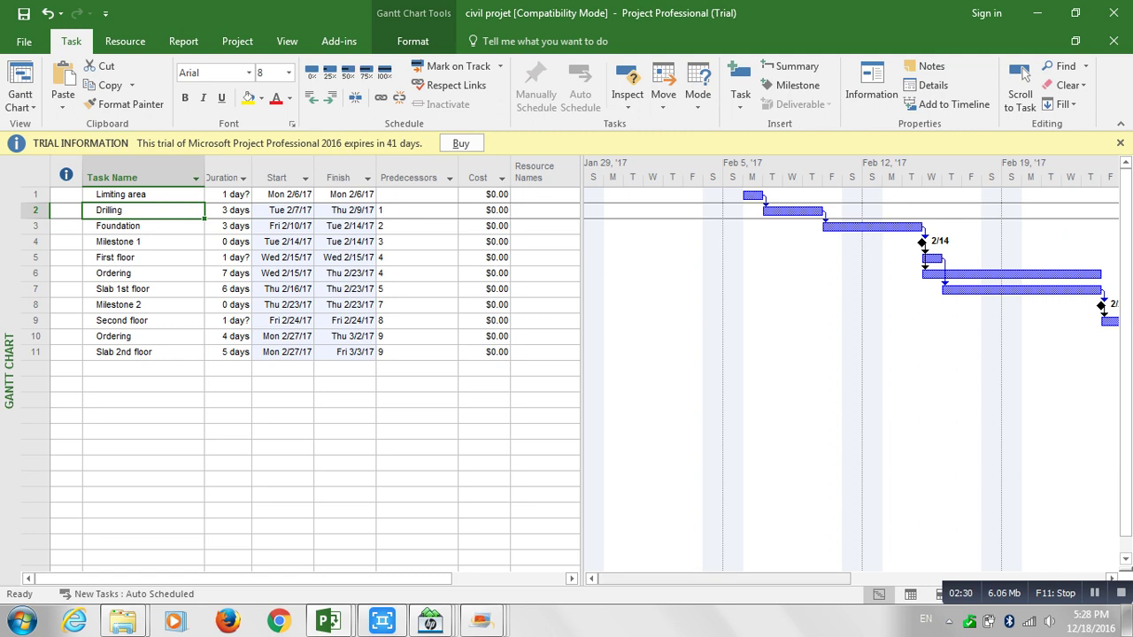
{"action": "left_click", "coordinate": [1021, 78]}
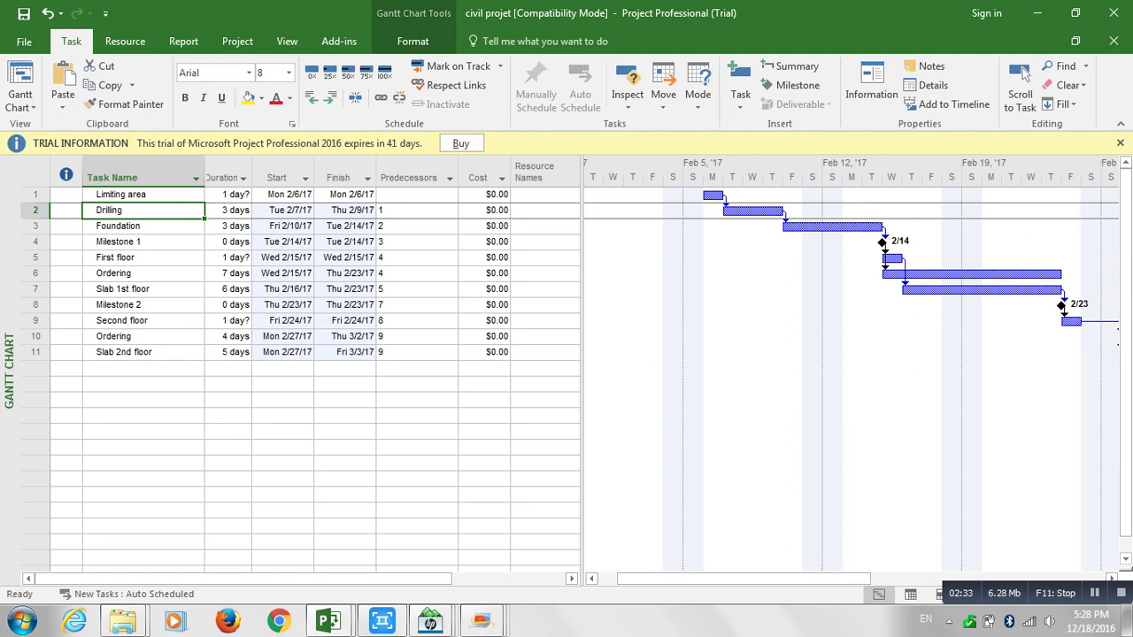
Open the task information of the Foundation task and show its predecessors.
{"action": "key", "text": "Down"}
{"action": "key", "text": "Up"}
{"action": "key", "text": "F2"}
{"action": "key", "text": "Return"}
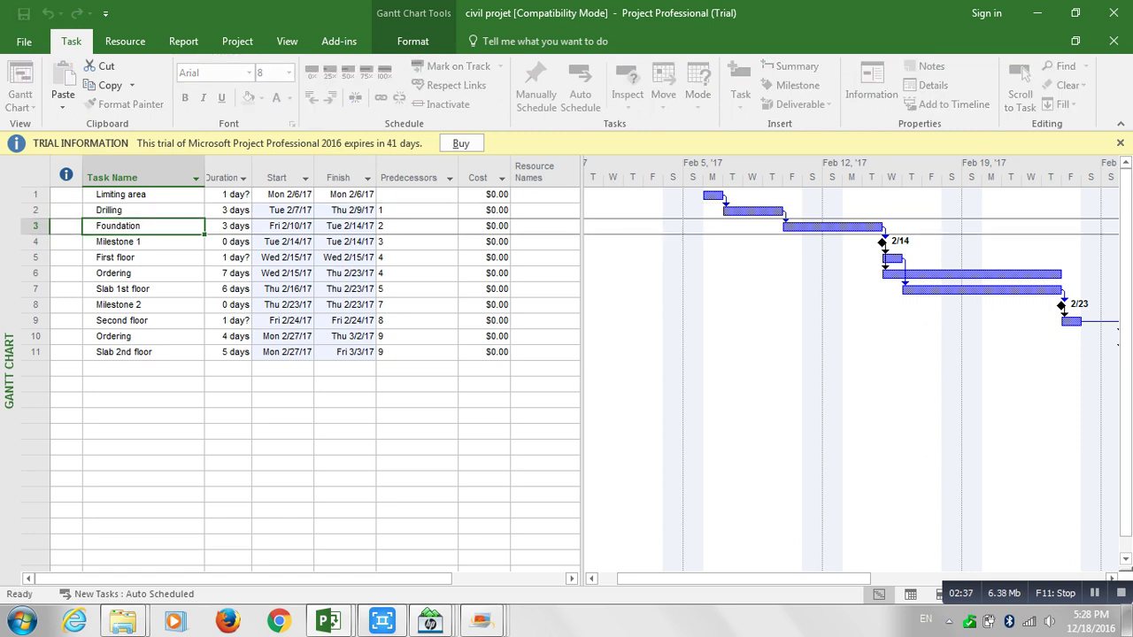
{"action": "key", "text": "F2"}
{"action": "key", "text": "Up"}
{"action": "key", "text": "Down"}
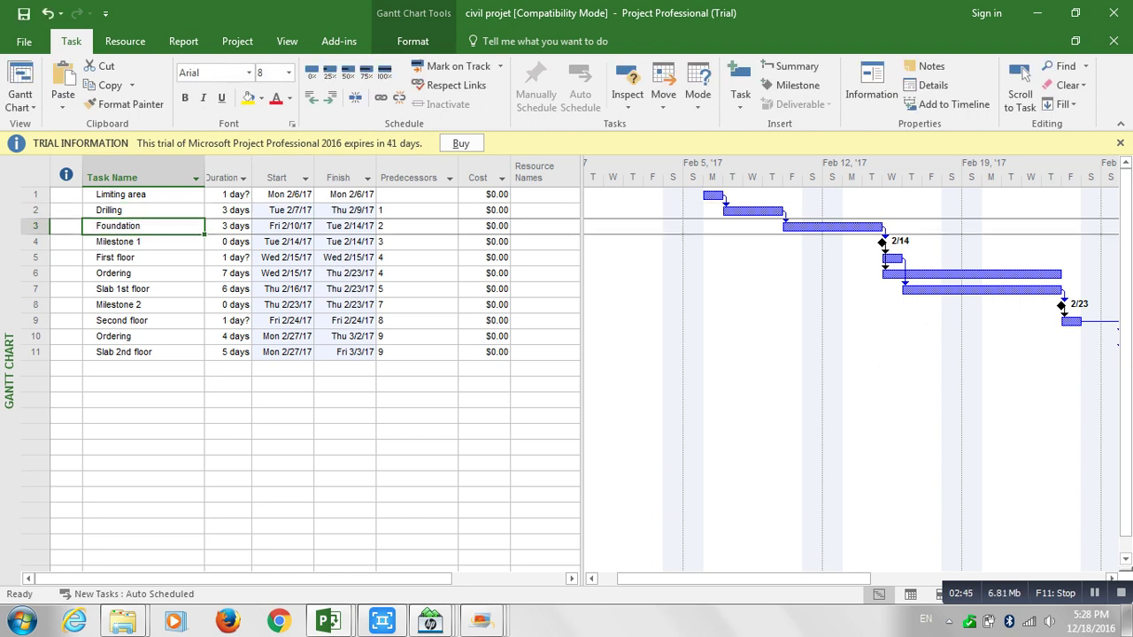
{"action": "key", "text": "shift+F2"}
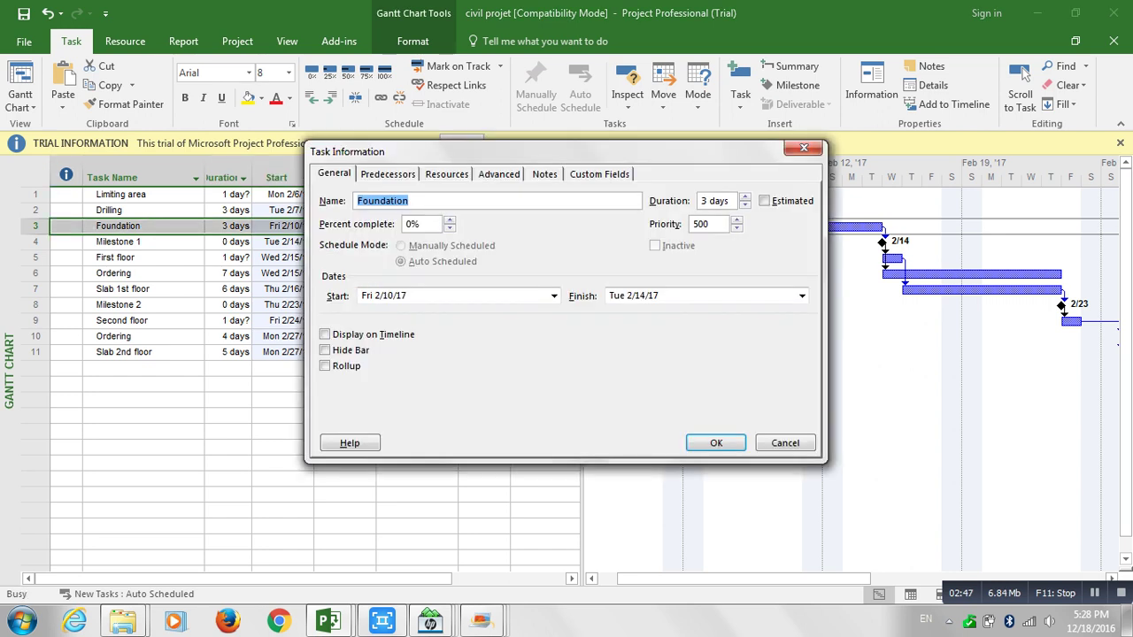
{"action": "key", "text": "ctrl+Tab"}
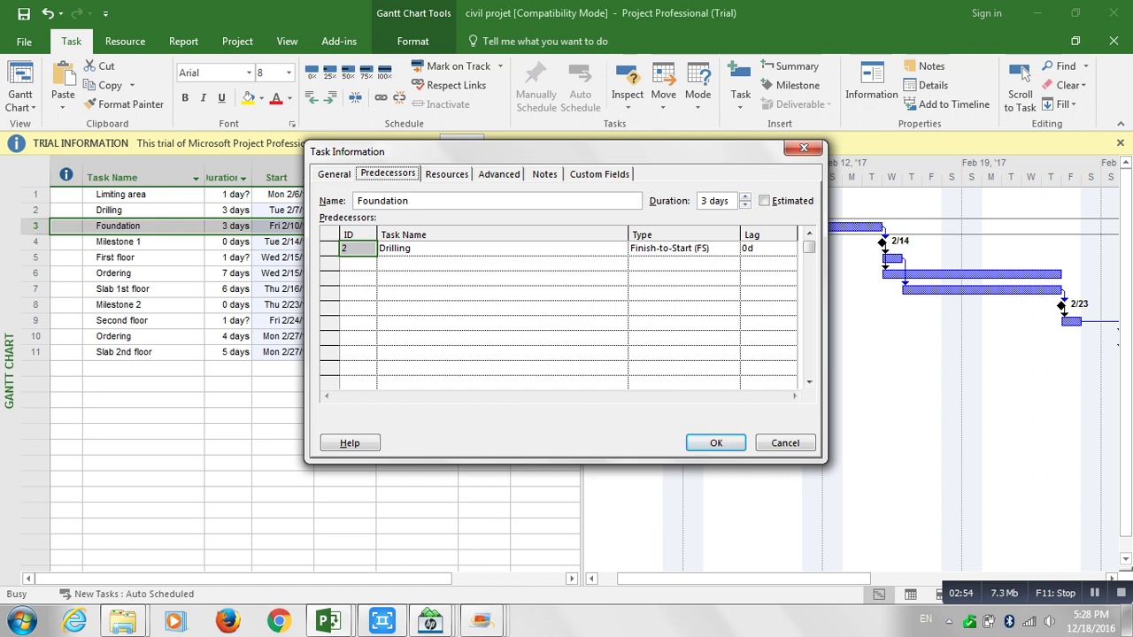
Set the lag of Foundation's Finish-to-Start link with Drilling to 2 elapsed days (2ed).
{"action": "left_click", "coordinate": [763, 248]}
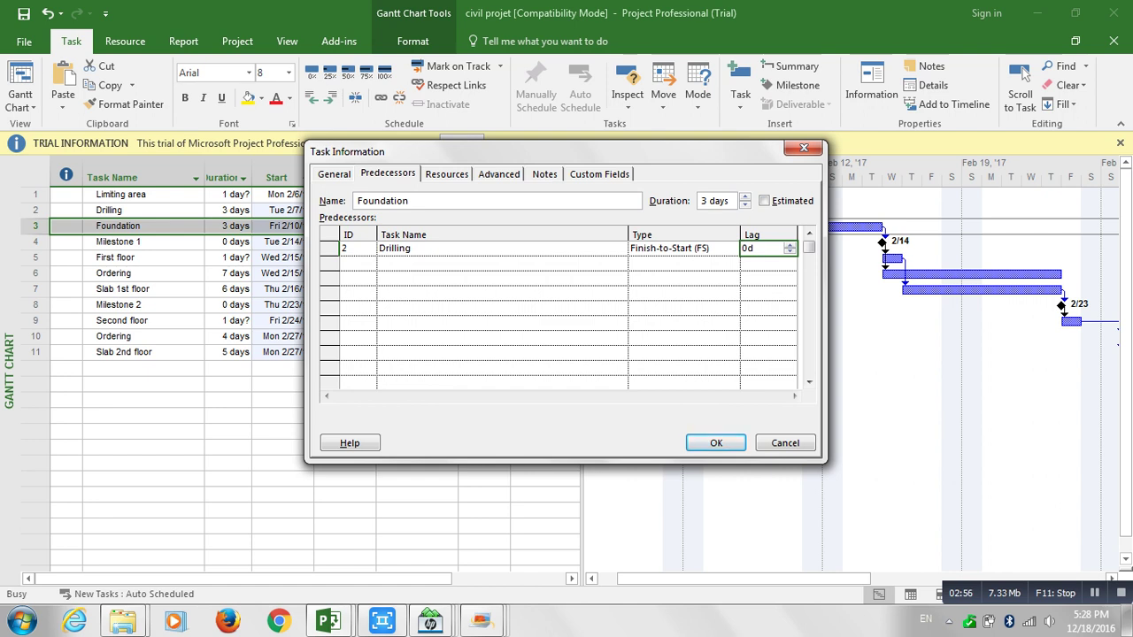
{"action": "key", "text": "BackSpace"}
{"action": "key", "text": "BackSpace"}
{"action": "type", "text": "5"}
{"action": "key", "text": "BackSpace"}
{"action": "type", "text": "2"}
{"action": "left_click", "coordinate": [768, 279]}
{"action": "left_click", "coordinate": [683, 249]}
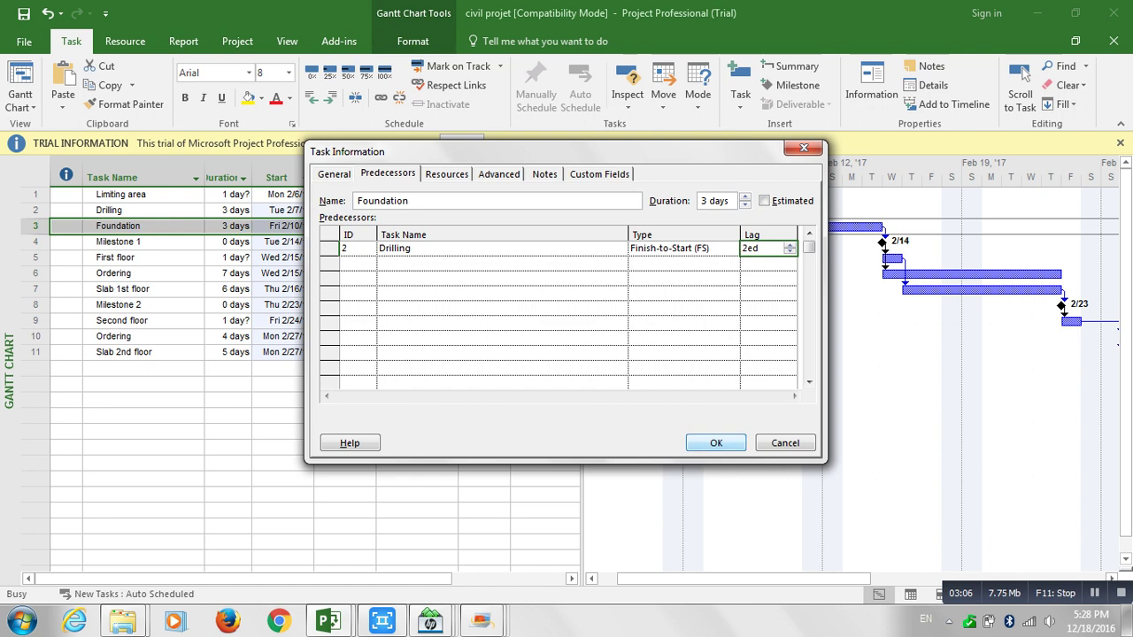
{"action": "left_click", "coordinate": [717, 443]}
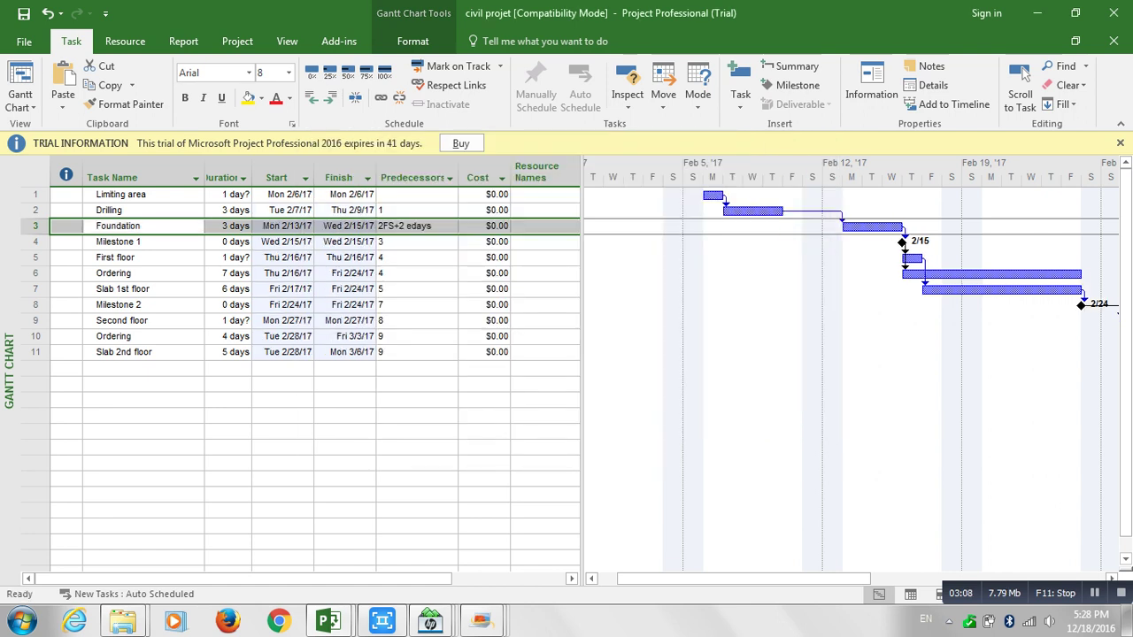
Change the lag of Foundation's link with Drilling to -2 elapsed days so the two tasks overlap.
{"action": "key", "text": "Up"}
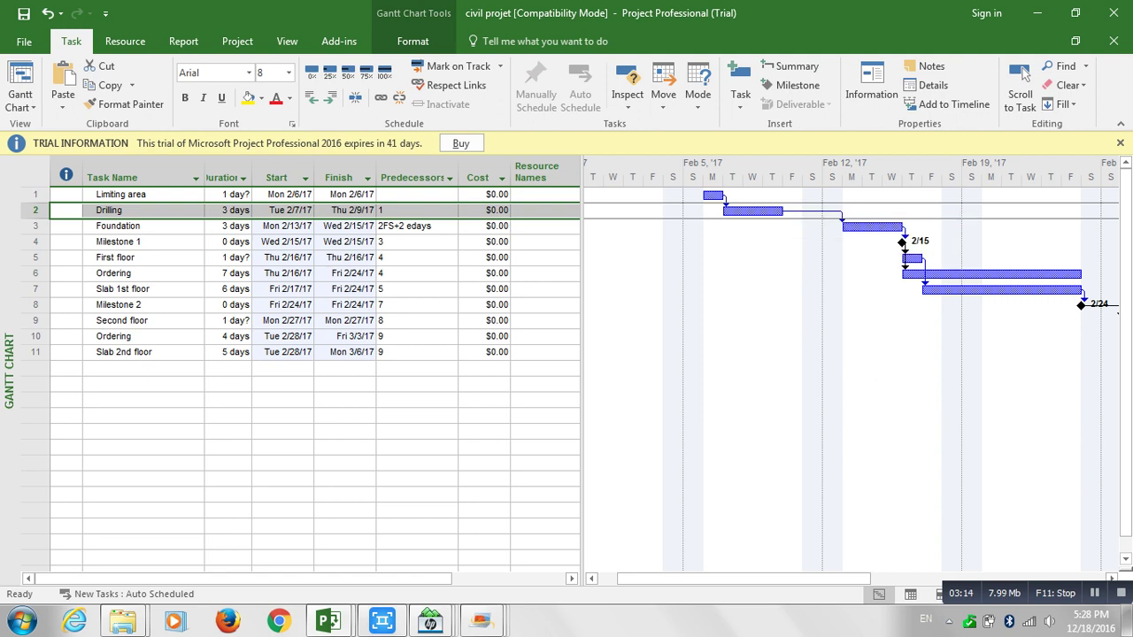
{"action": "key", "text": "Down"}
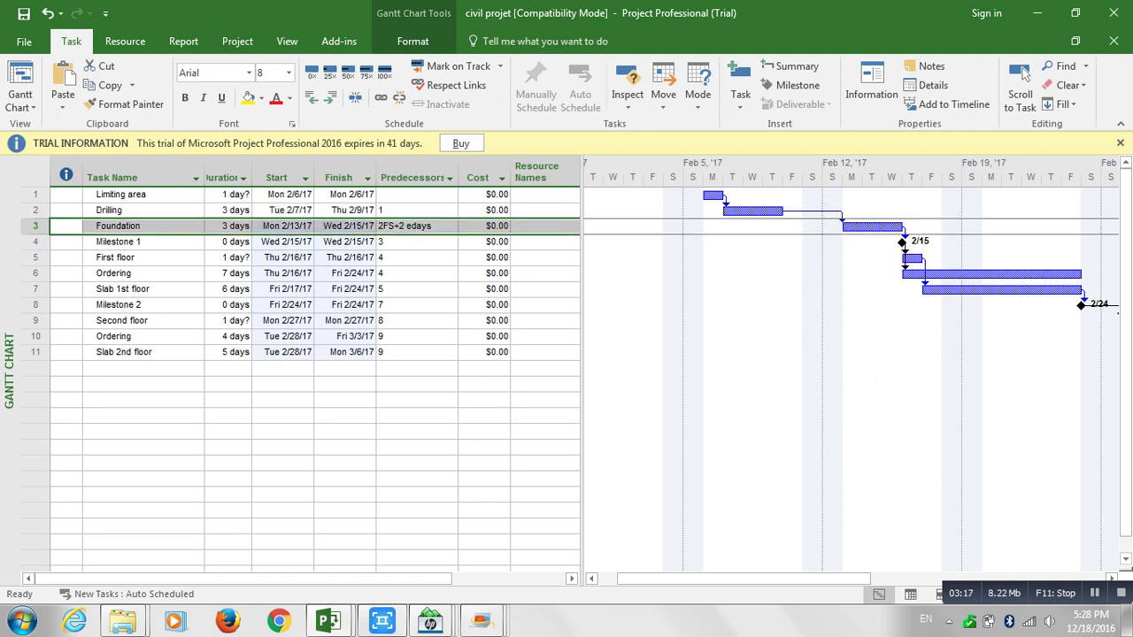
{"action": "key", "text": "Up"}
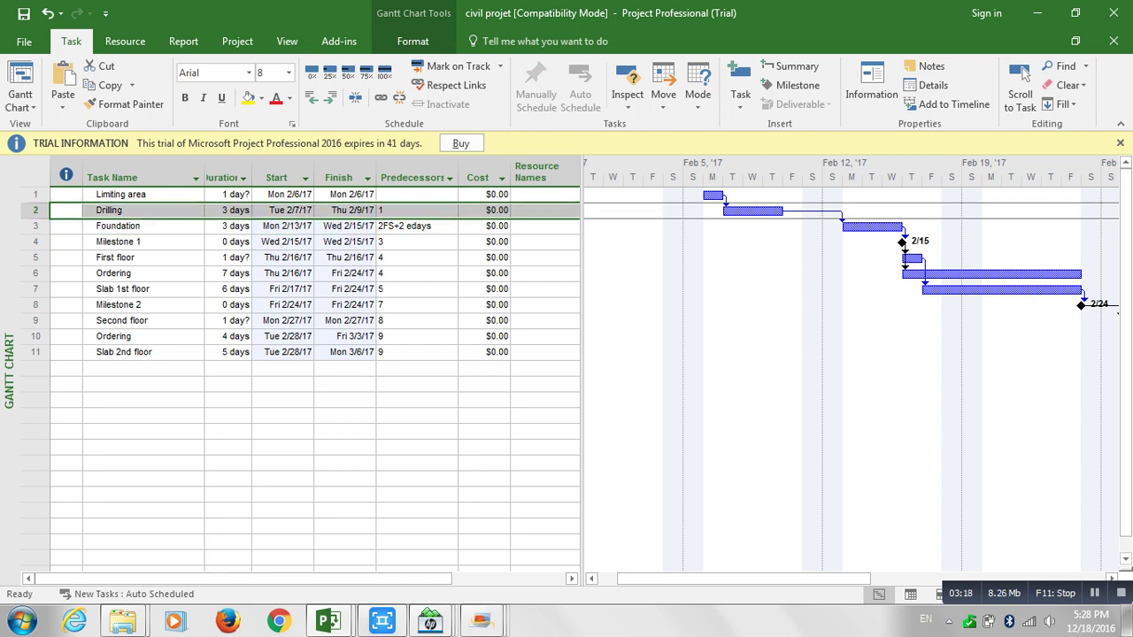
{"action": "double_click", "coordinate": [35, 227]}
{"action": "left_click", "coordinate": [762, 249]}
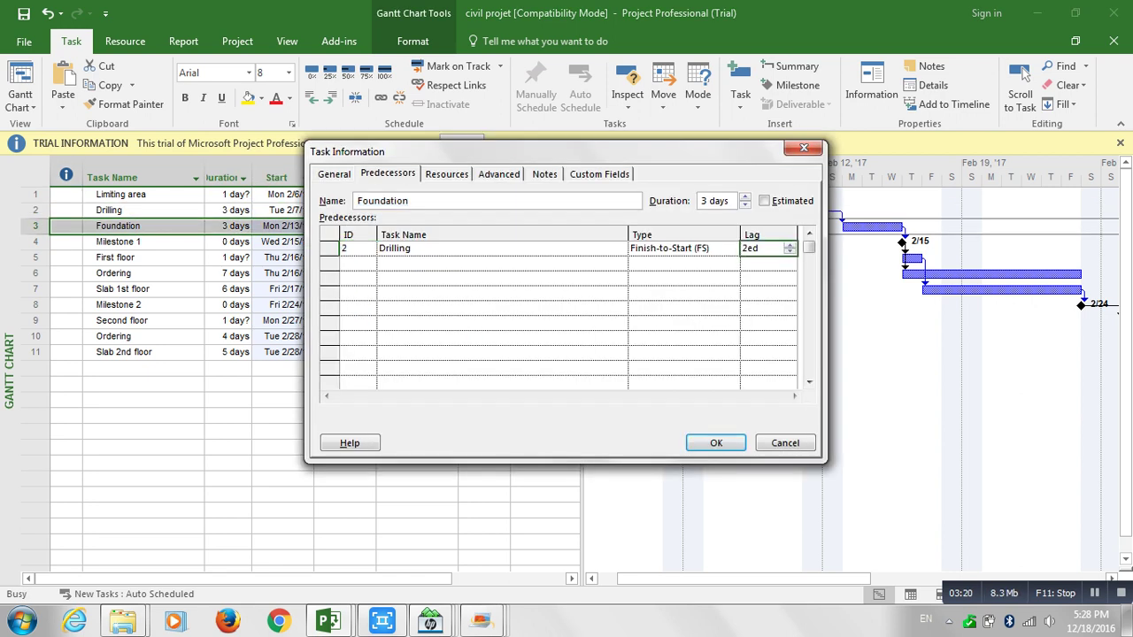
{"action": "key", "text": "BackSpace"}
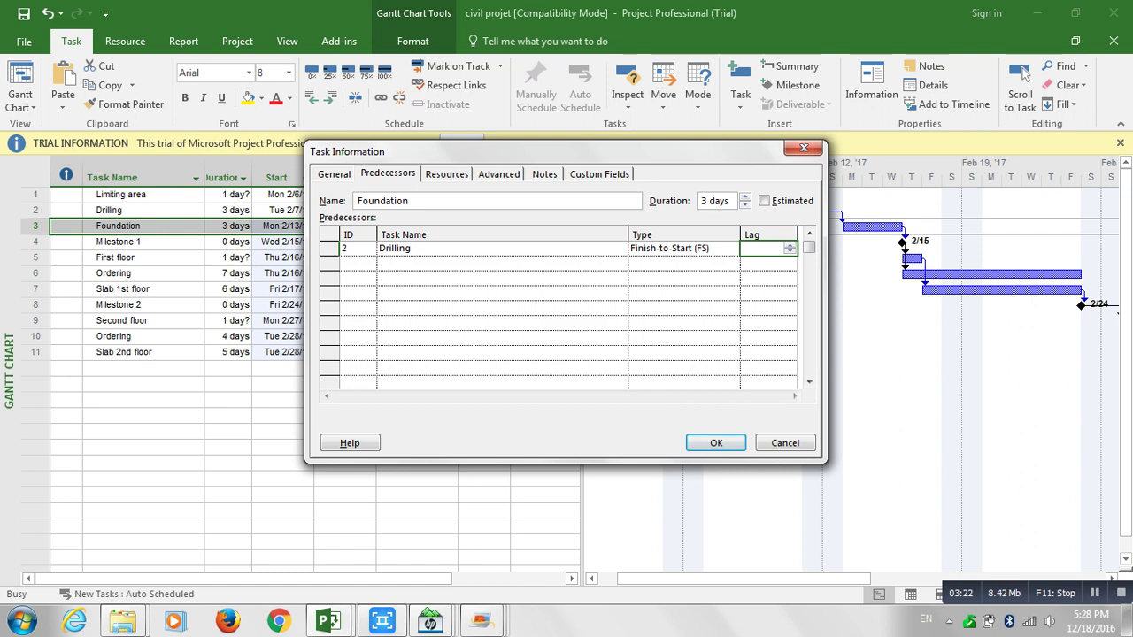
{"action": "type", "text": "-2"}
{"action": "key", "text": "Return"}
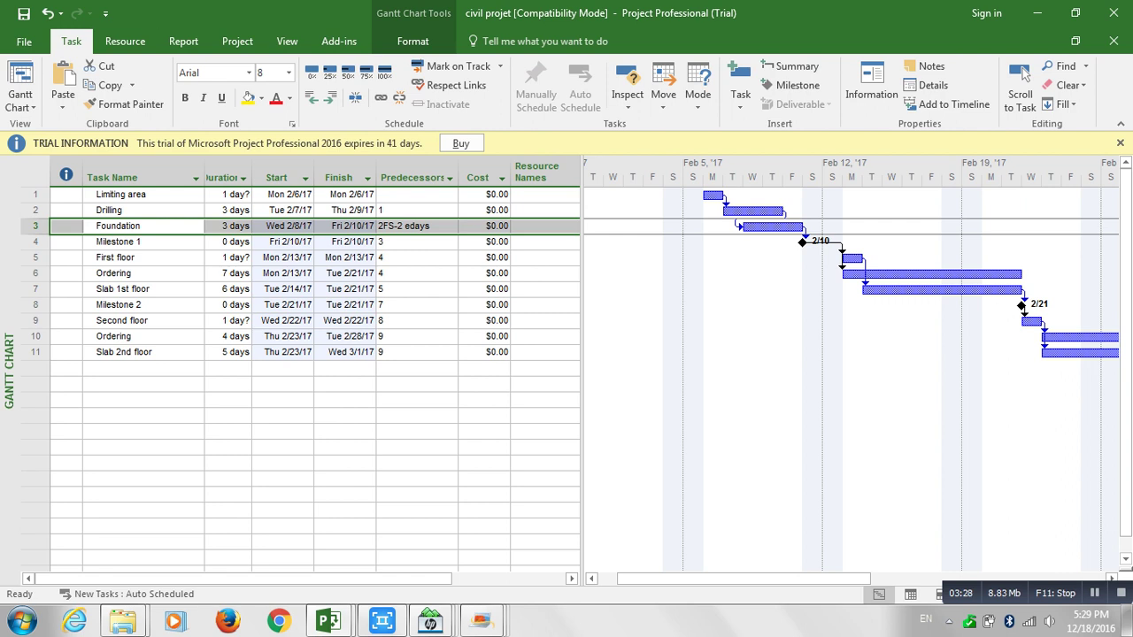
Undo both lag changes on the Foundation task.
{"action": "left_click", "coordinate": [48, 13]}
{"action": "key", "text": "ctrl+z"}
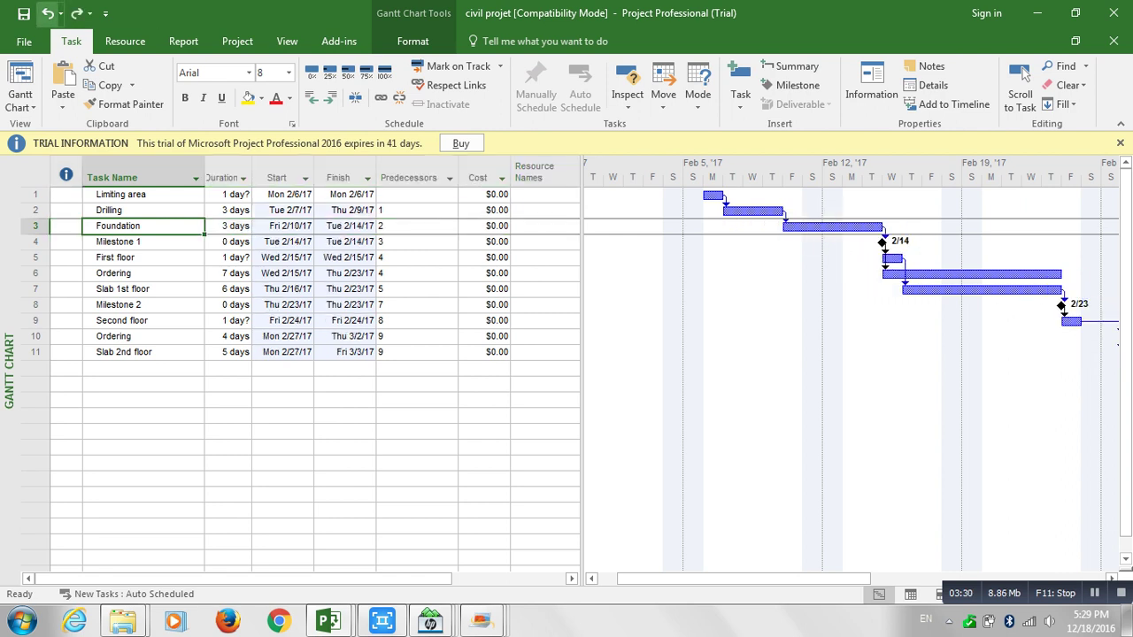
Go through the task list from Limiting area down past the milestones and return to the first task.
{"action": "left_click", "coordinate": [144, 195]}
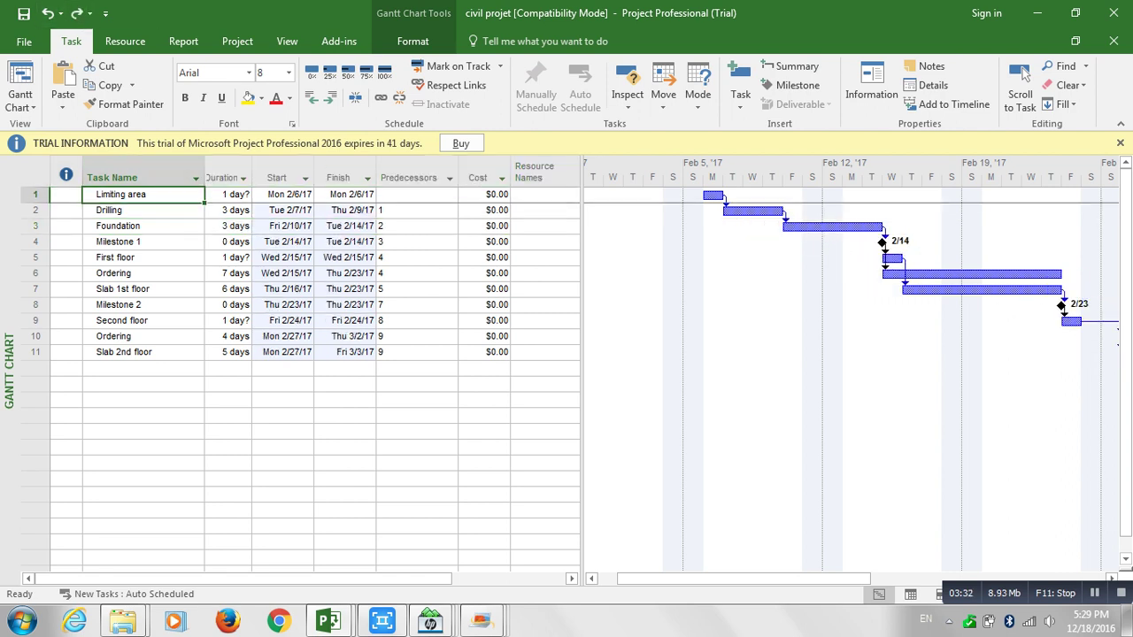
{"action": "key", "text": "Down"}
{"action": "key", "text": "Down"}
{"action": "key", "text": "Down"}
{"action": "key", "text": "Down"}
{"action": "key", "text": "Down"}
{"action": "key", "text": "Down"}
{"action": "key", "text": "Down"}
{"action": "key", "text": "Down"}
{"action": "key", "text": "Down"}
{"action": "key", "text": "Down"}
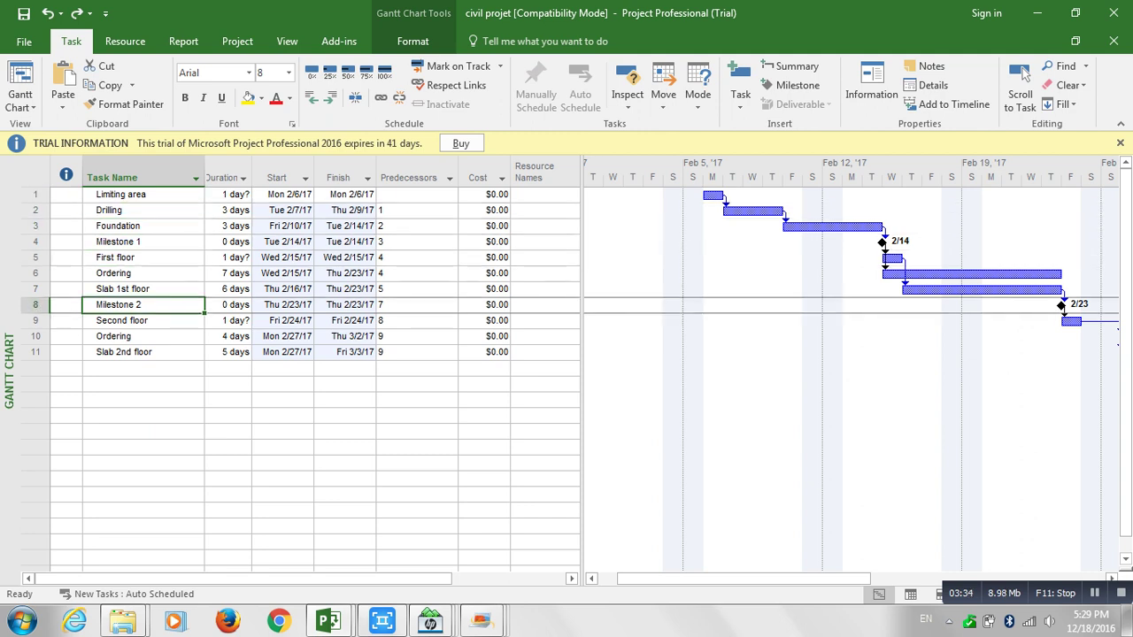
{"action": "key", "text": "ctrl+Home"}
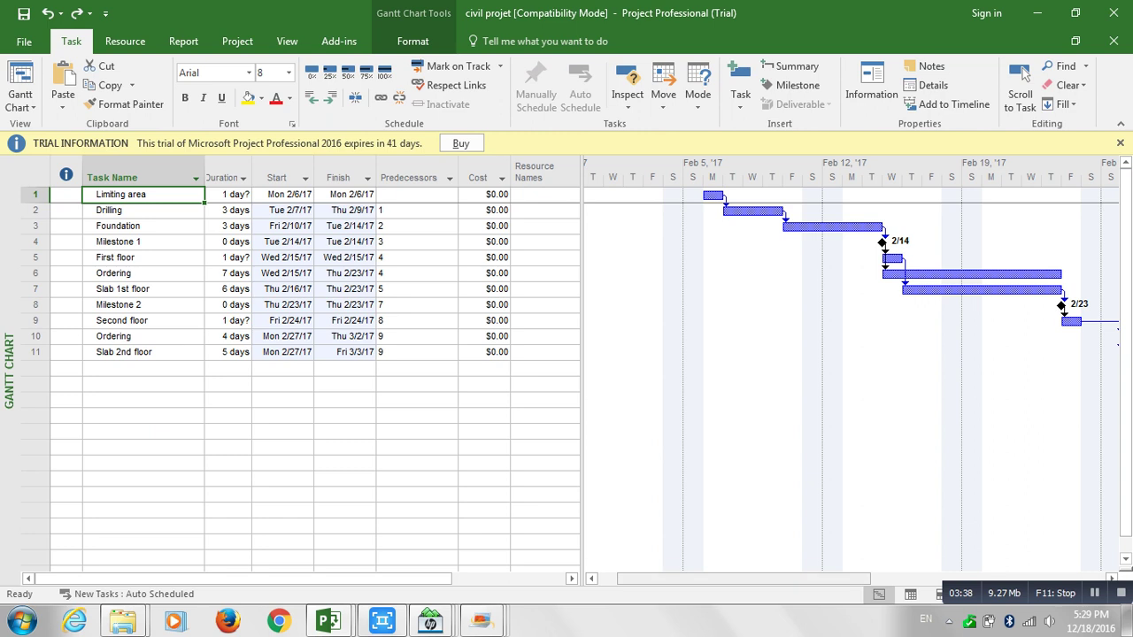
Bring the Limiting area bar into view with Scroll to Task and check the links to Drilling and Foundation.
{"action": "left_click", "coordinate": [1023, 74]}
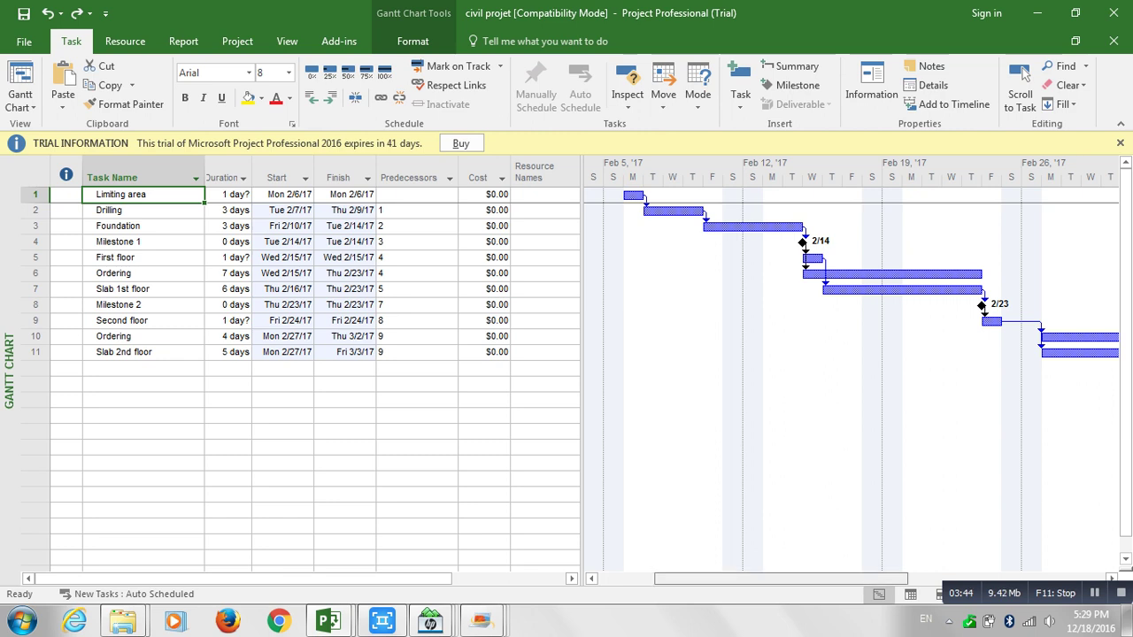
{"action": "left_click", "coordinate": [1022, 74]}
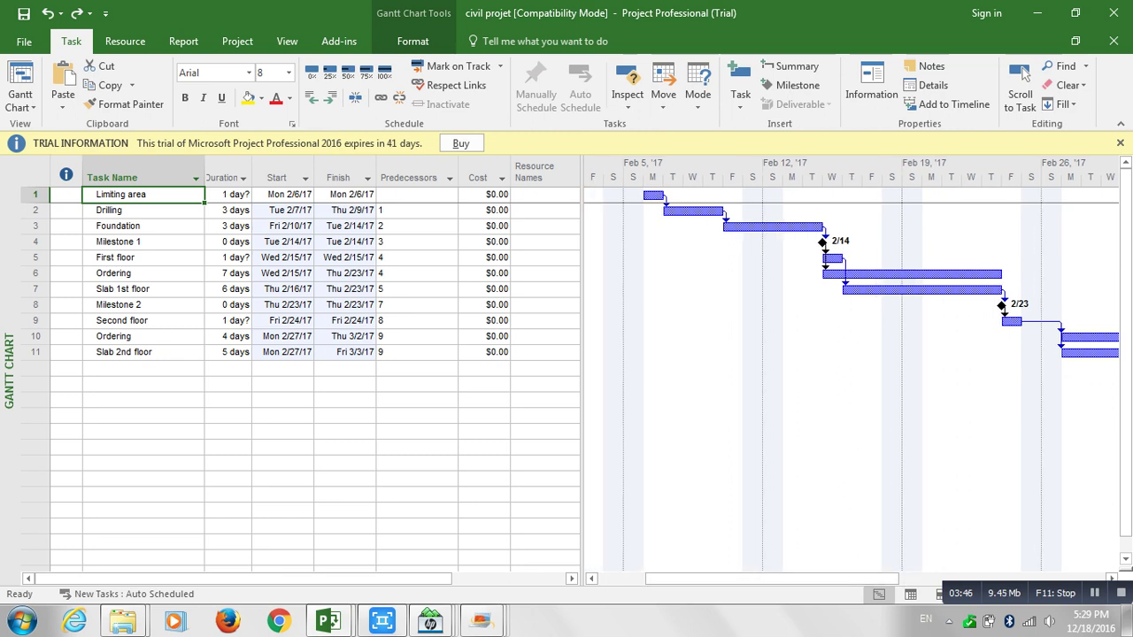
{"action": "key", "text": "Down"}
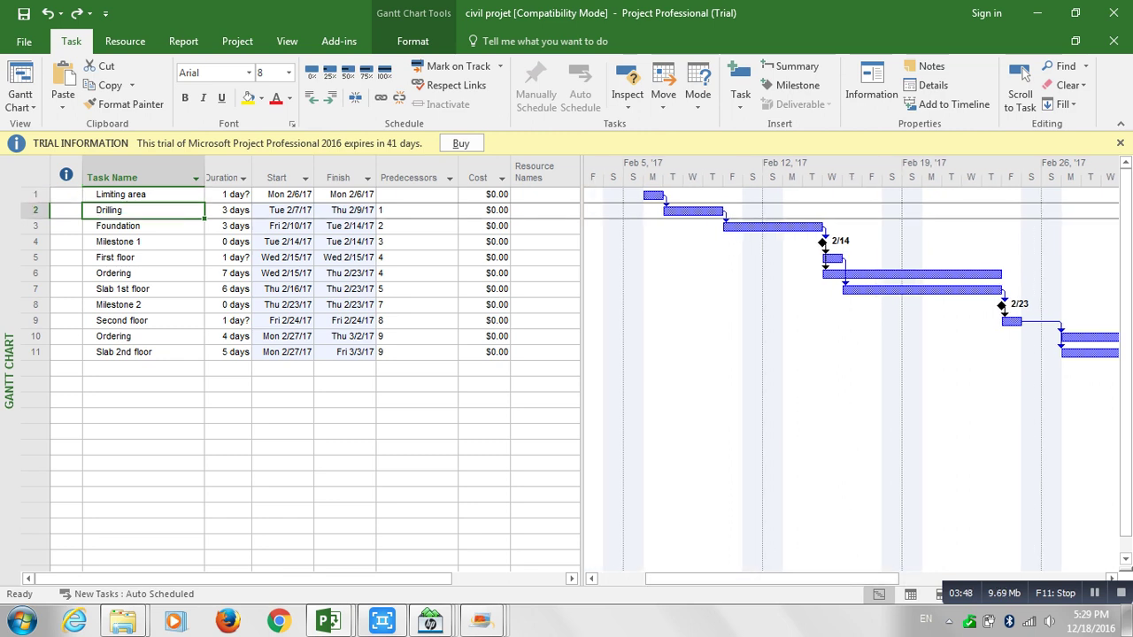
{"action": "key", "text": "Down"}
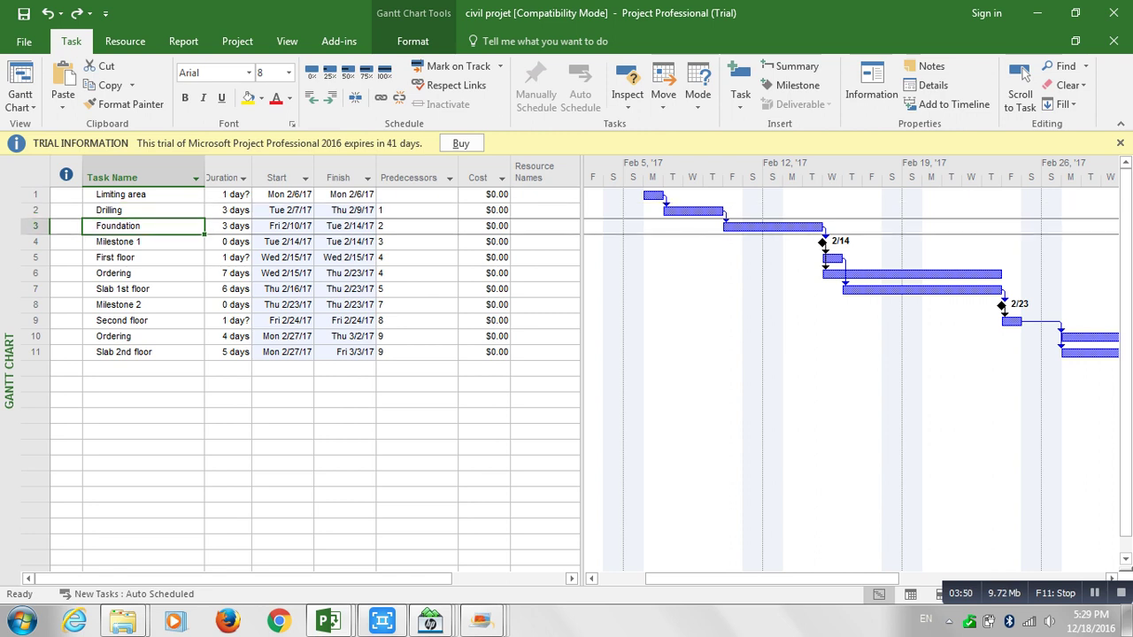
{"action": "left_click", "coordinate": [1023, 75]}
{"action": "left_click", "coordinate": [35, 195]}
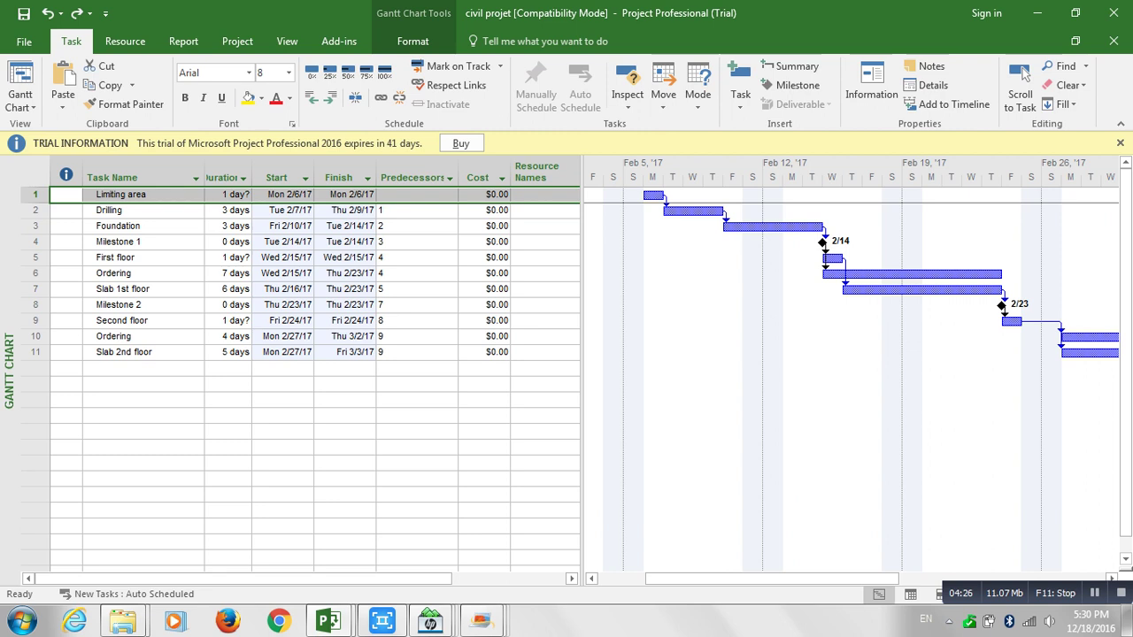
Examine the chain of linked bars along the Gantt timeline, from Limiting area to Slab 2nd floor.
{"action": "scroll", "coordinate": [851, 381], "scroll_direction": "right", "scroll_amount": 8}
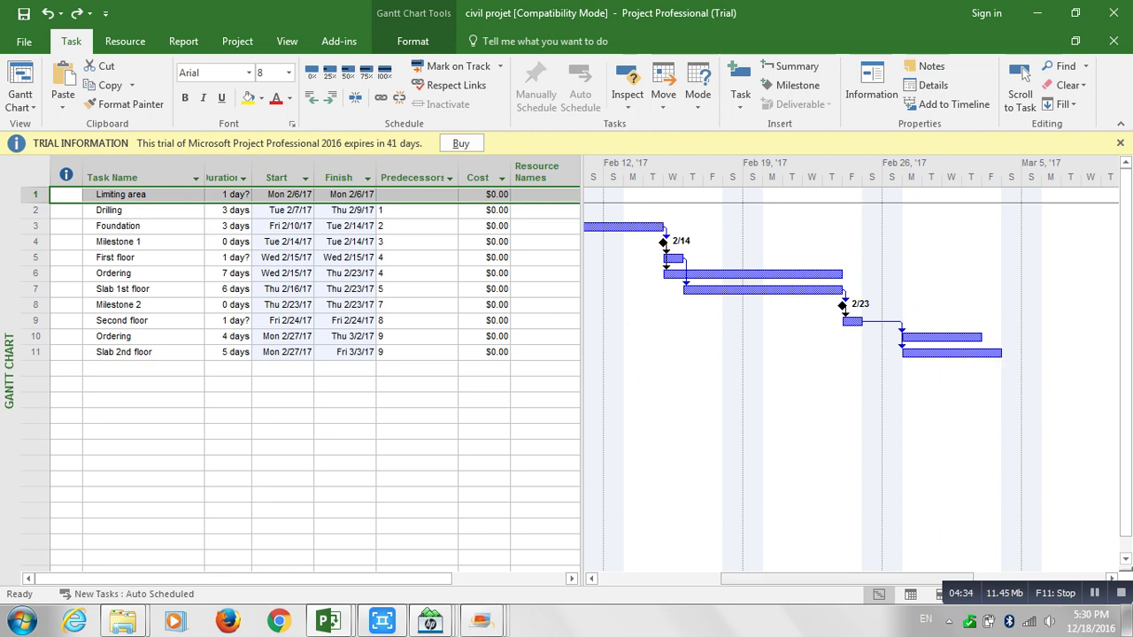
{"action": "left_click_drag", "start_coordinate": [847, 579], "coordinate": [733, 579]}
{"action": "left_click", "coordinate": [1021, 88]}
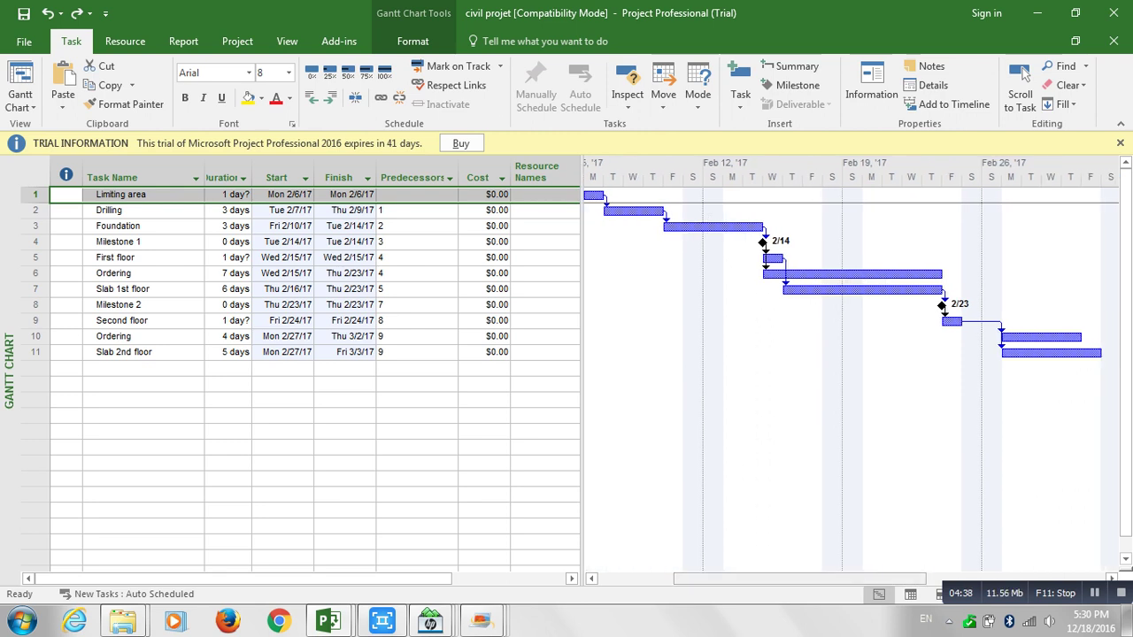
{"action": "mouse_move", "coordinate": [800, 579]}
{"action": "left_mouse_down"}
{"action": "mouse_move", "coordinate": [829, 579]}
{"action": "mouse_move", "coordinate": [782, 579]}
{"action": "left_mouse_up"}
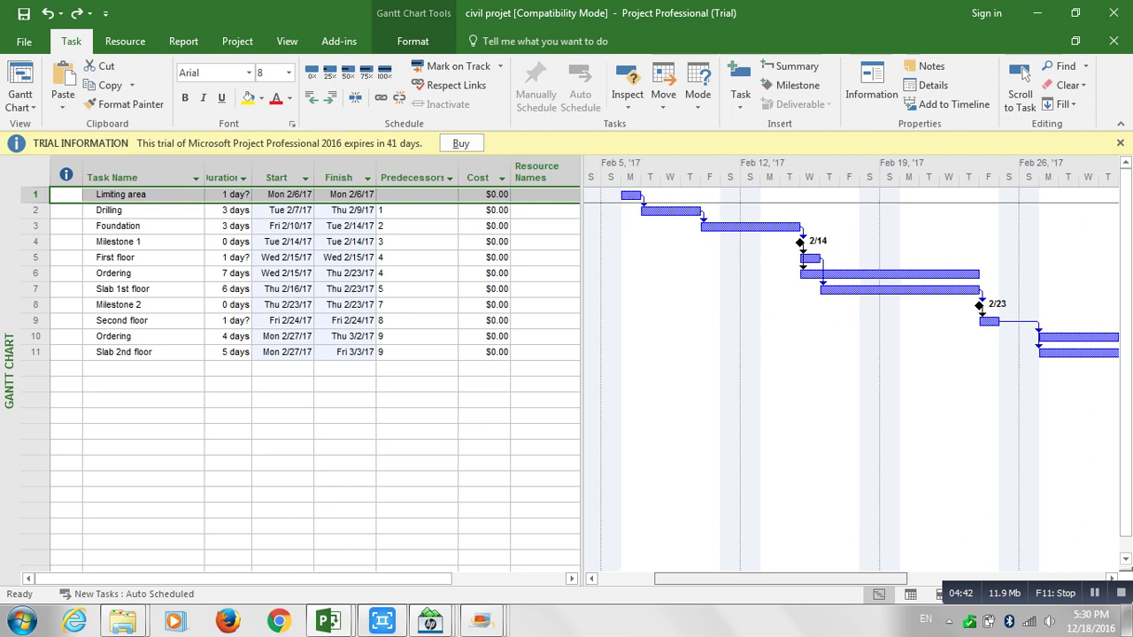
{"action": "key", "text": "alt+Right"}
{"action": "key", "text": "alt+Right"}
{"action": "key", "text": "alt+Right"}
{"action": "key", "text": "alt+Right"}
{"action": "key", "text": "alt+Right"}
{"action": "key", "text": "alt+Right"}
{"action": "key", "text": "alt+Right"}
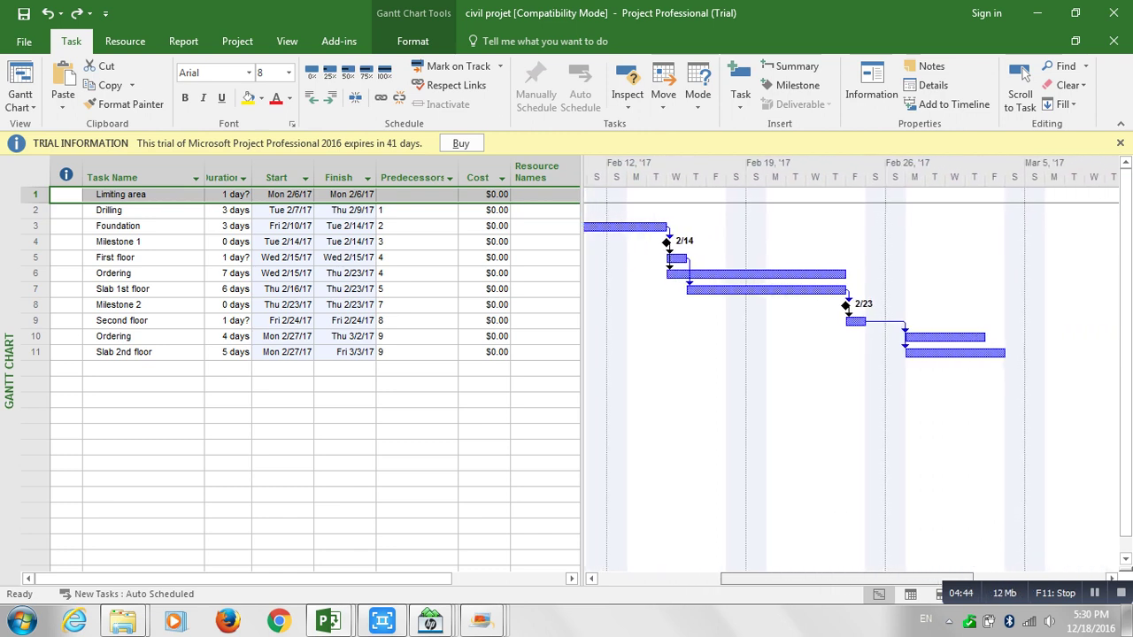
{"action": "key", "text": "alt+Left"}
{"action": "key", "text": "alt+Left"}
{"action": "key", "text": "alt+Left"}
{"action": "key", "text": "alt+Left"}
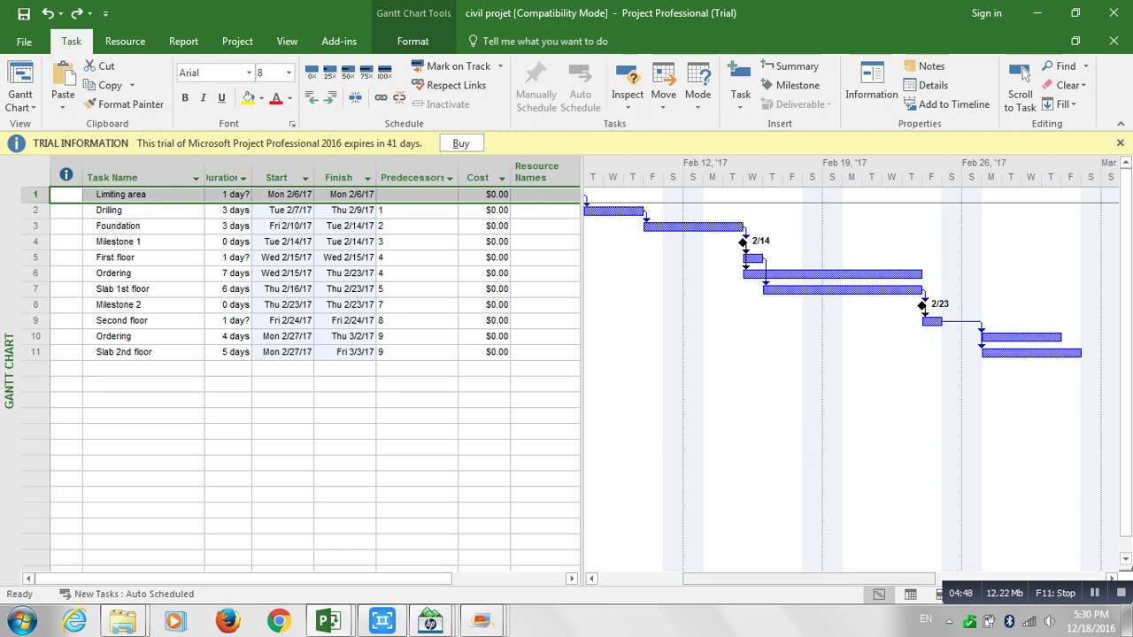
{"action": "key", "text": "alt+Left"}
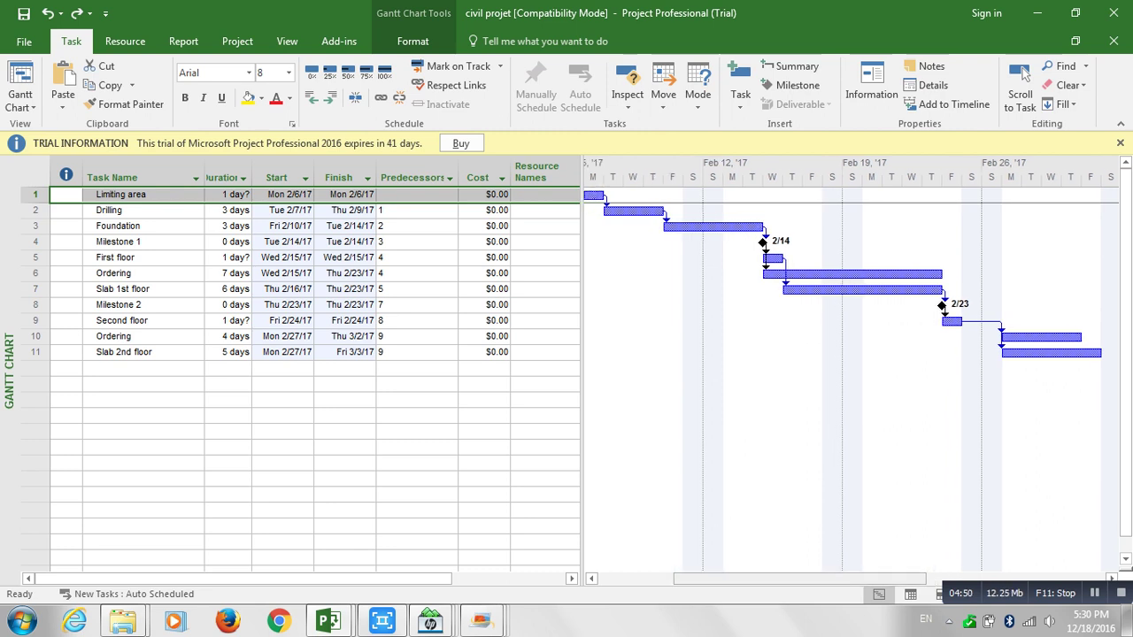
{"action": "key", "text": "alt+Right"}
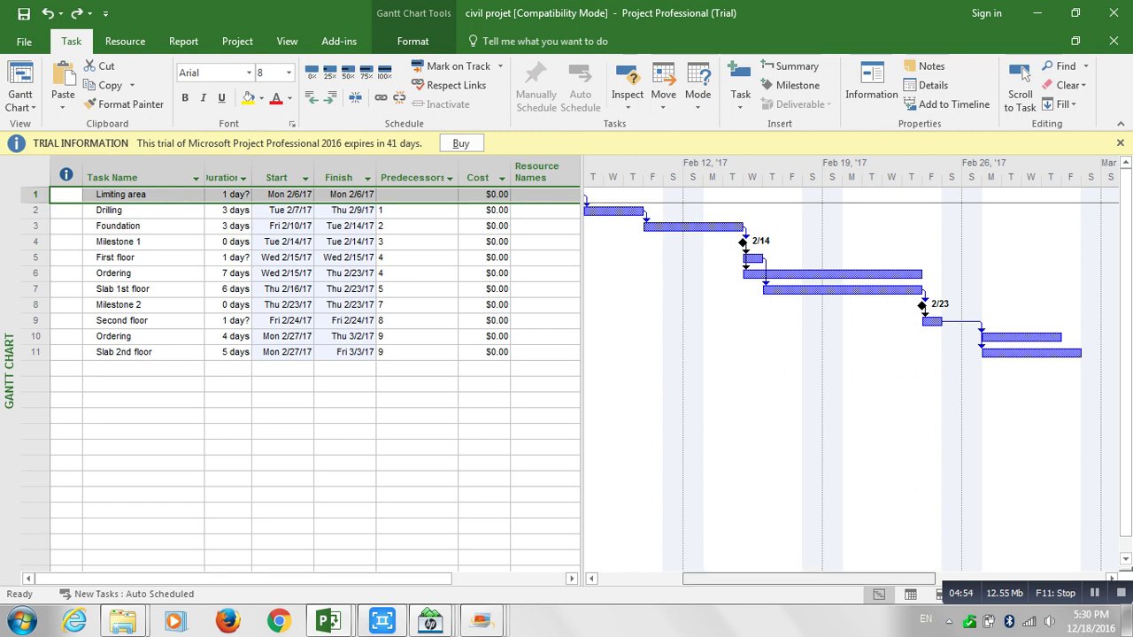
{"action": "left_click", "coordinate": [1021, 84]}
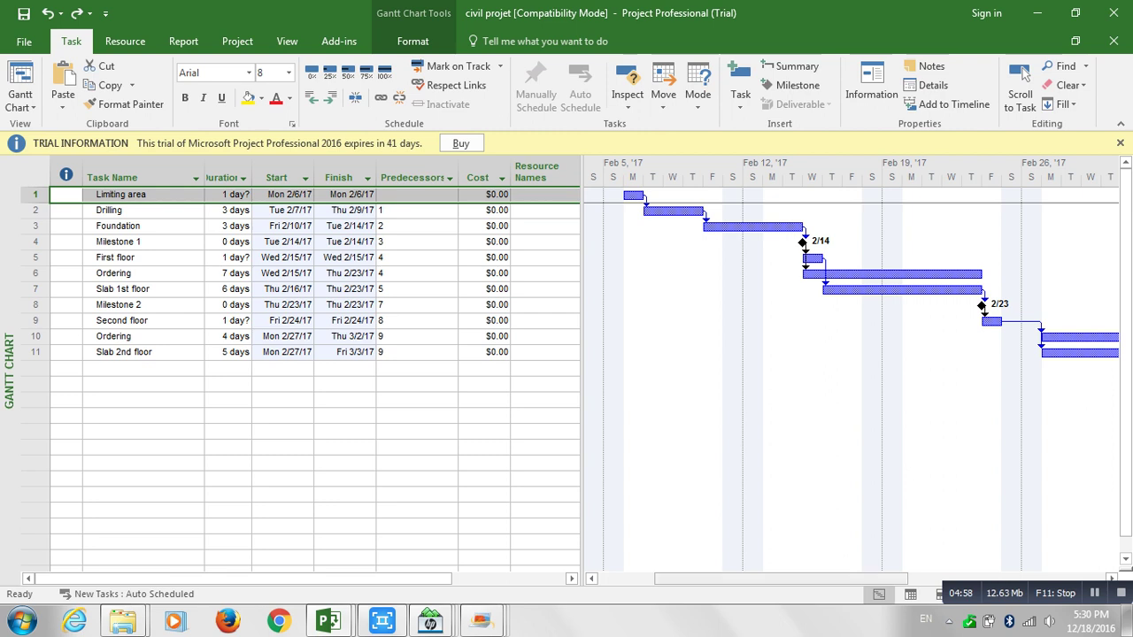
Compare the project's first task, Limiting area, with its last task, Slab 2nd floor, in the Gantt chart.
{"action": "scroll", "coordinate": [852, 380], "scroll_direction": "right", "scroll_amount": 5}
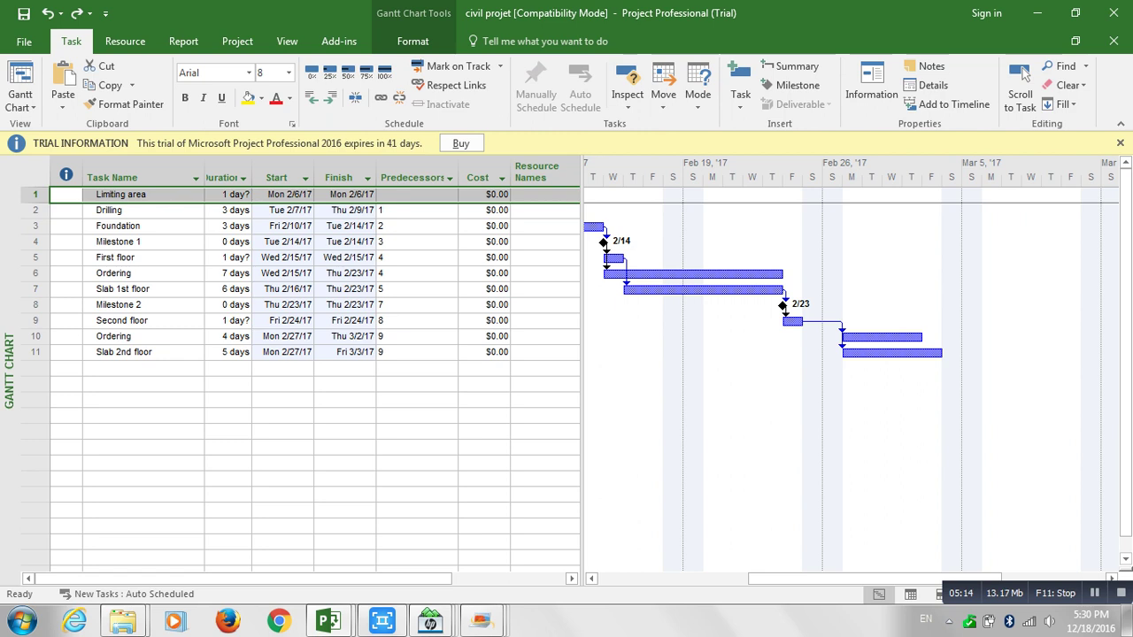
{"action": "left_click", "coordinate": [35, 352]}
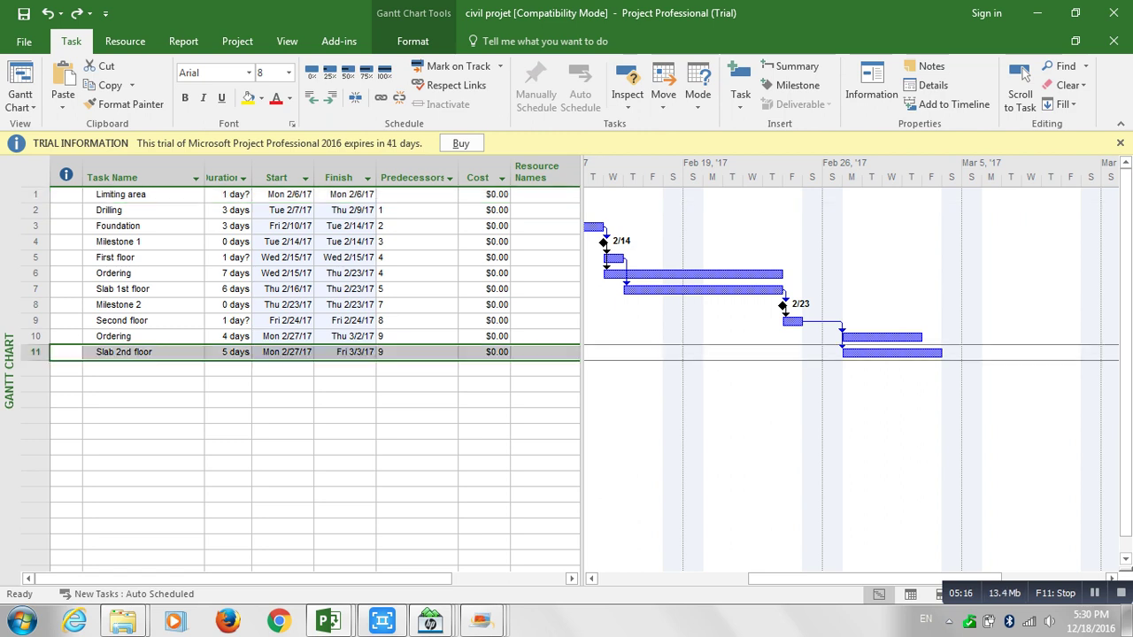
{"action": "left_click_drag", "start_coordinate": [875, 579], "coordinate": [781, 579]}
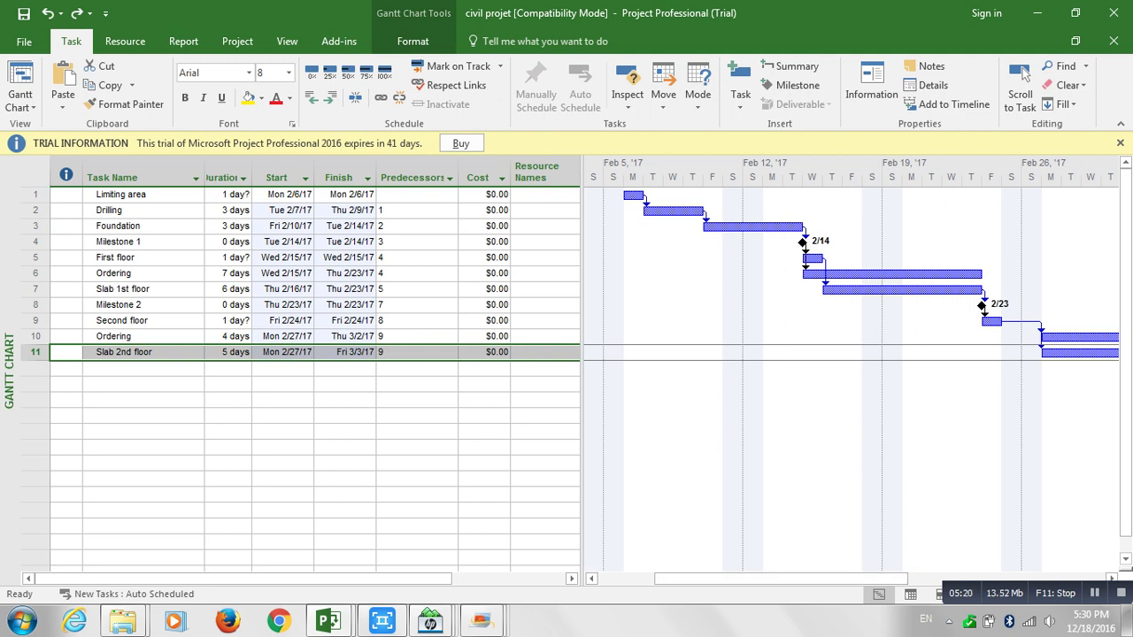
{"action": "left_click", "coordinate": [36, 195]}
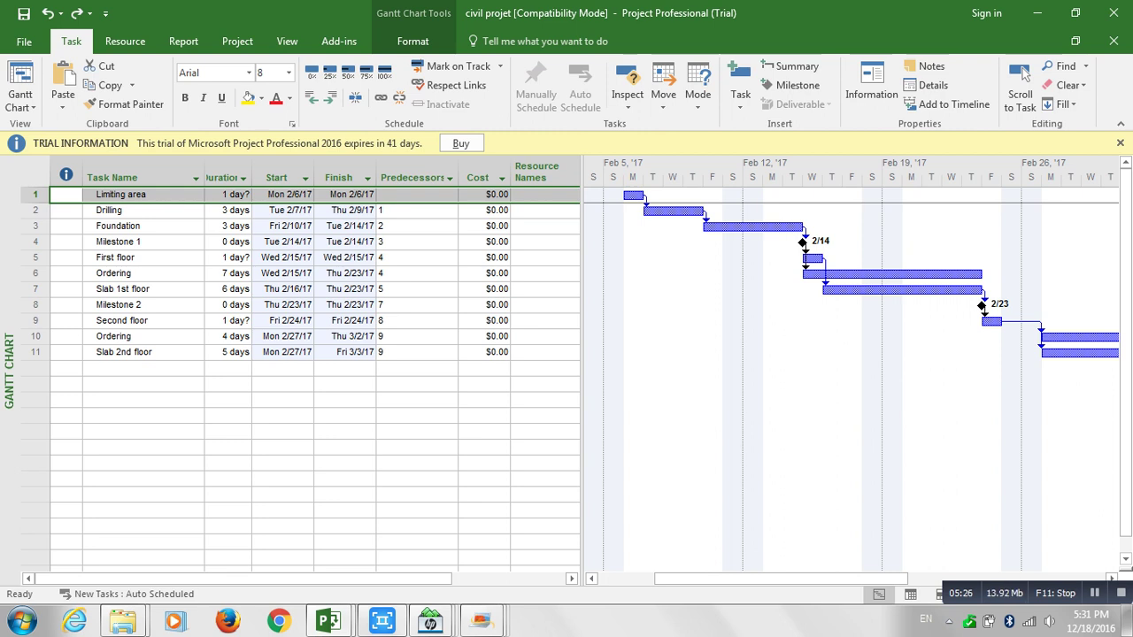
{"action": "left_click_drag", "start_coordinate": [781, 579], "coordinate": [866, 579]}
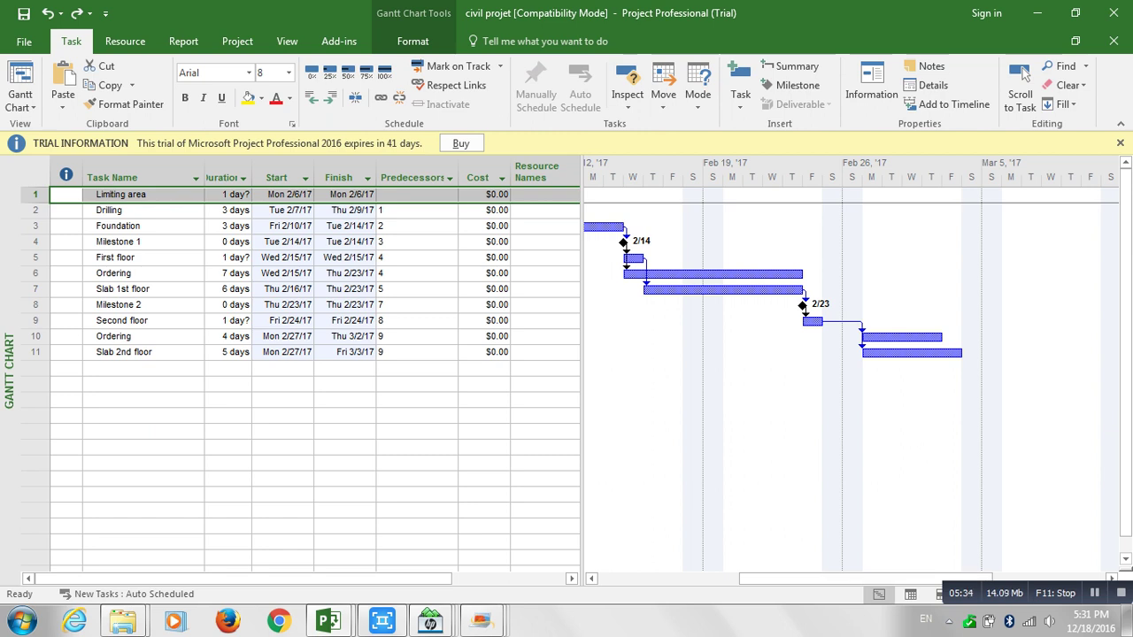
{"action": "left_click", "coordinate": [35, 352]}
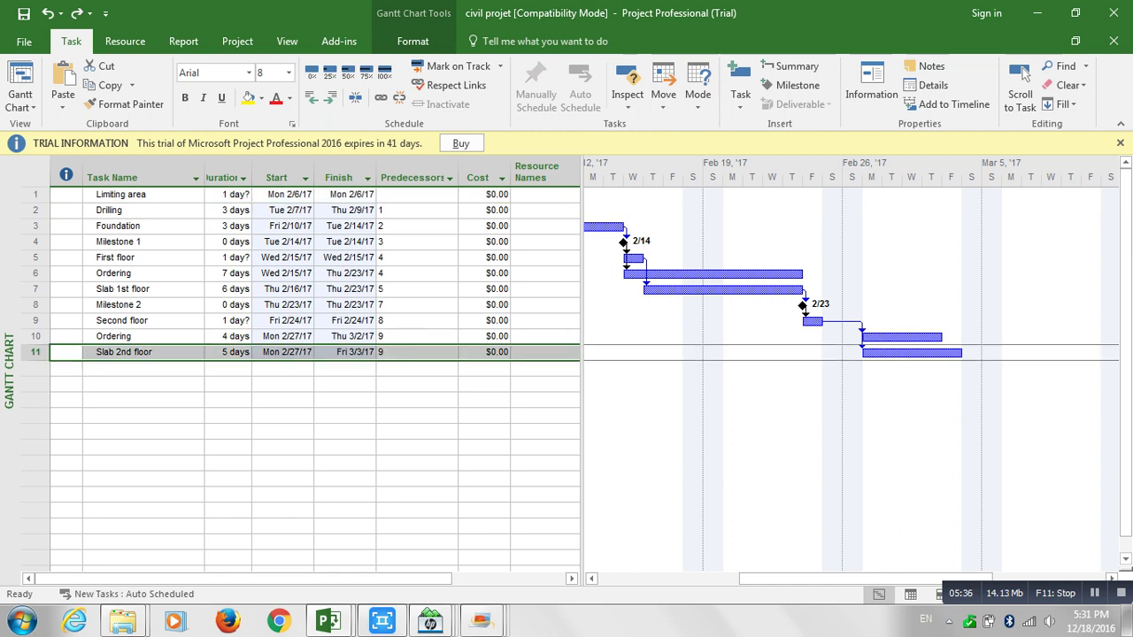
Try to move the Slab 1st floor bar in the Gantt chart to start on Fri Feb 17, '17.
{"action": "key", "text": "Up"}
{"action": "key", "text": "Up"}
{"action": "key", "text": "Up"}
{"action": "key", "text": "Up"}
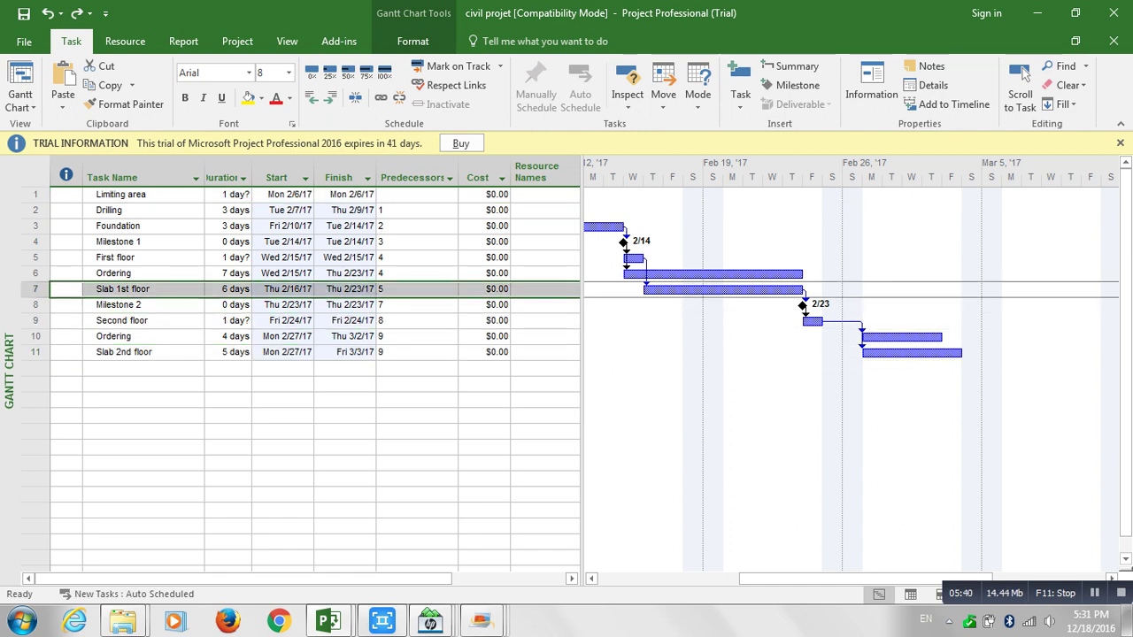
{"action": "left_click_drag", "start_coordinate": [723, 290], "coordinate": [755, 290]}
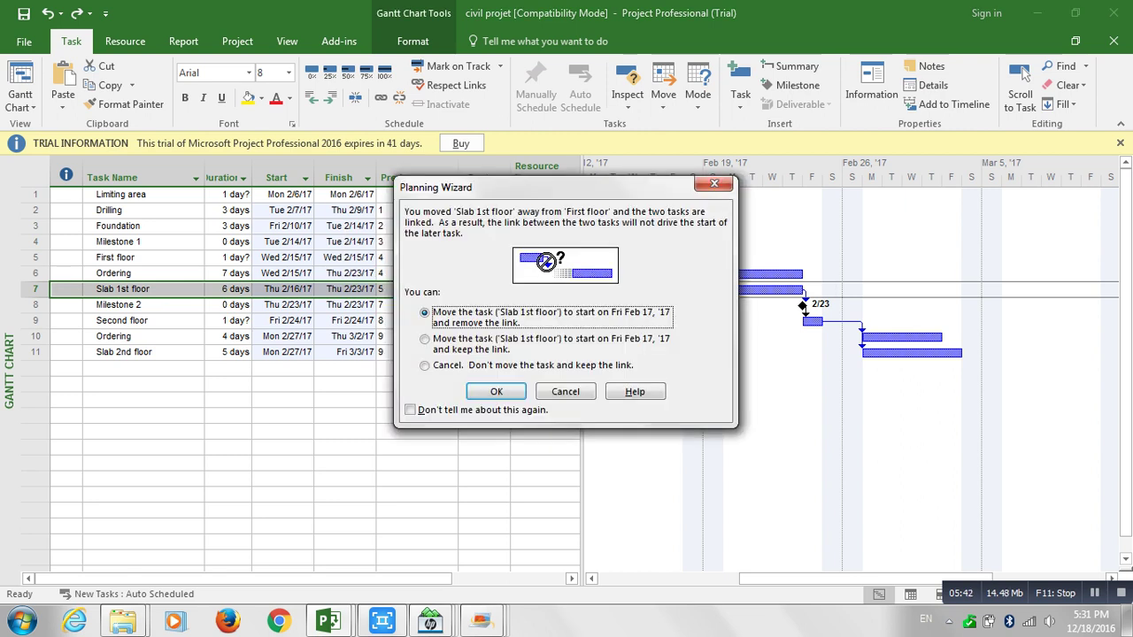
{"action": "left_click", "coordinate": [715, 184]}
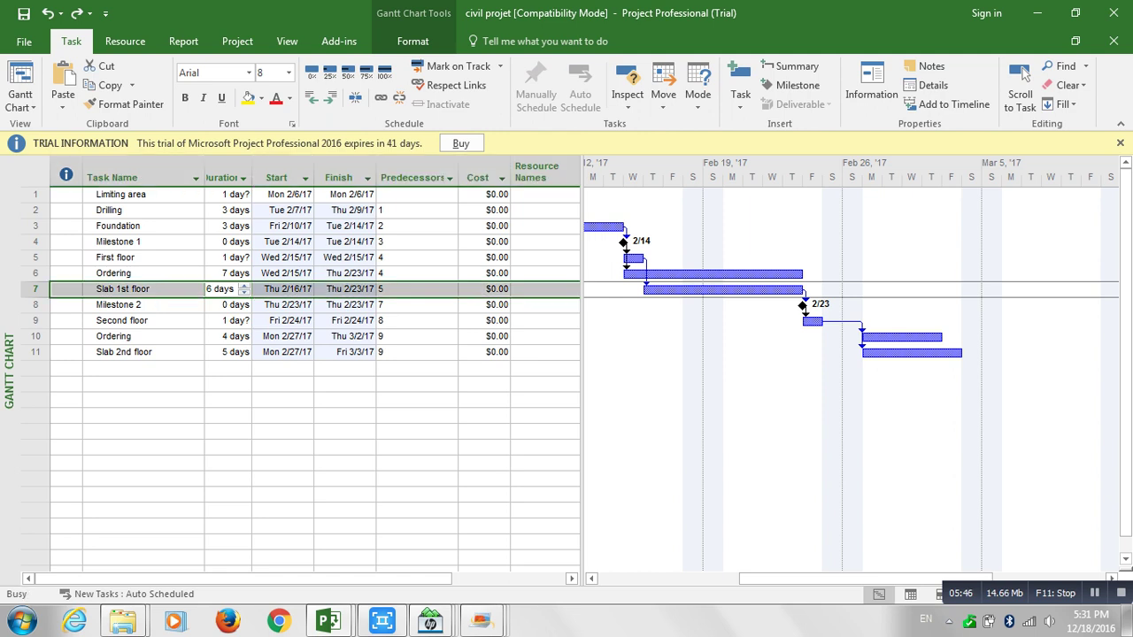
Set the duration of the Slab 1st floor task to 7 days.
{"action": "key", "text": "shift+F2"}
{"action": "key", "text": "Escape"}
{"action": "left_click", "coordinate": [244, 286]}
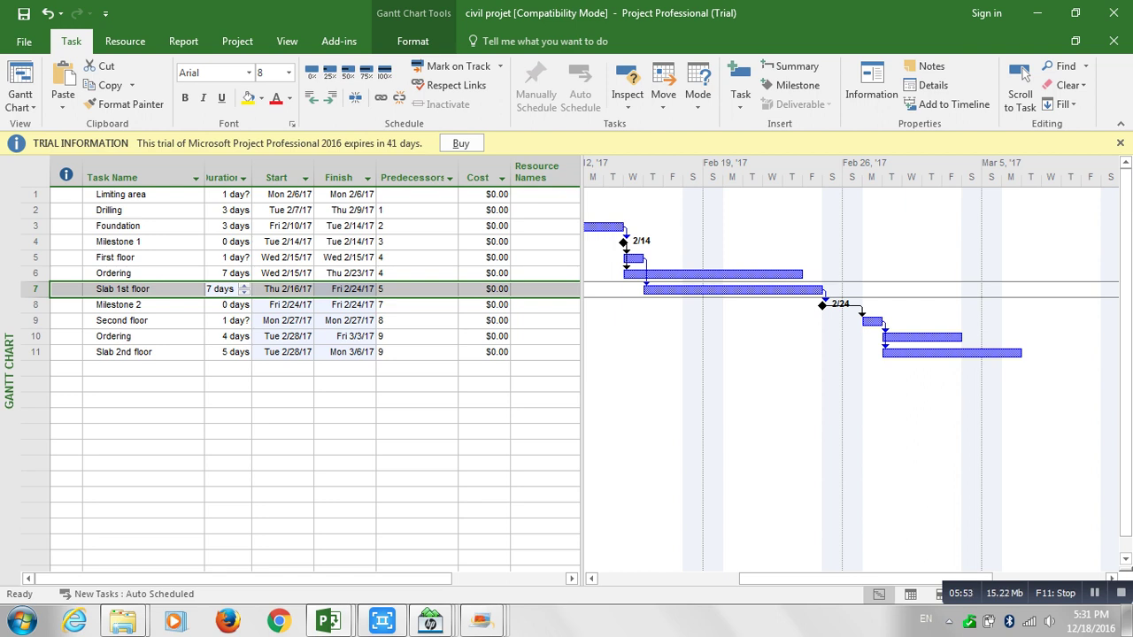
{"action": "left_click", "coordinate": [35, 352]}
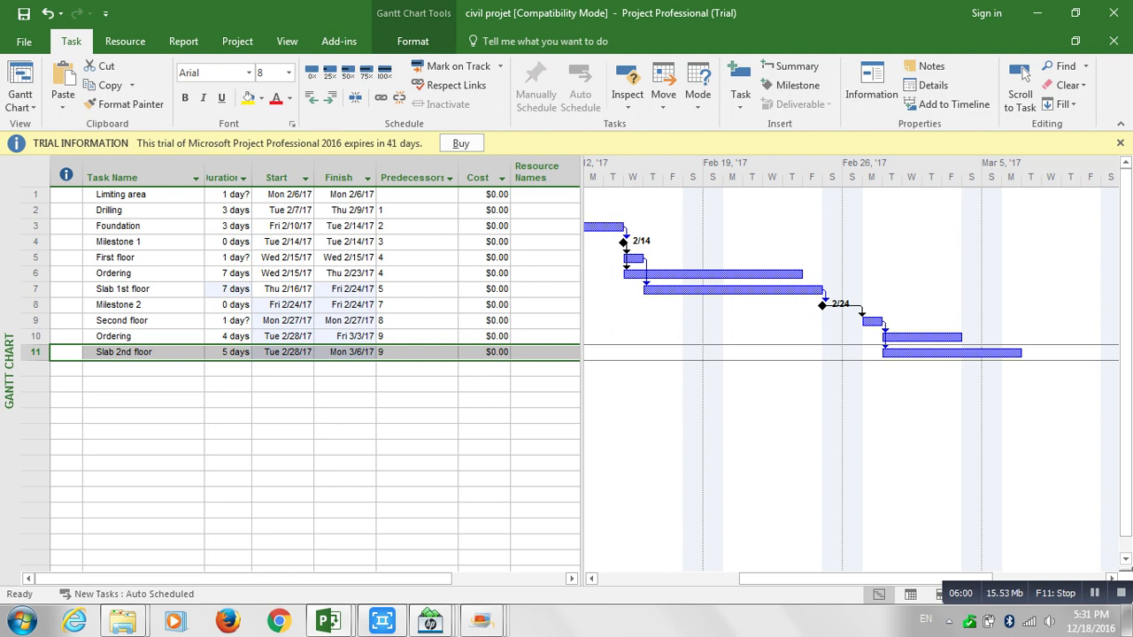
Try a 5-day duration for the Ordering task that follows Second floor, and undo the change.
{"action": "left_click", "coordinate": [35, 337]}
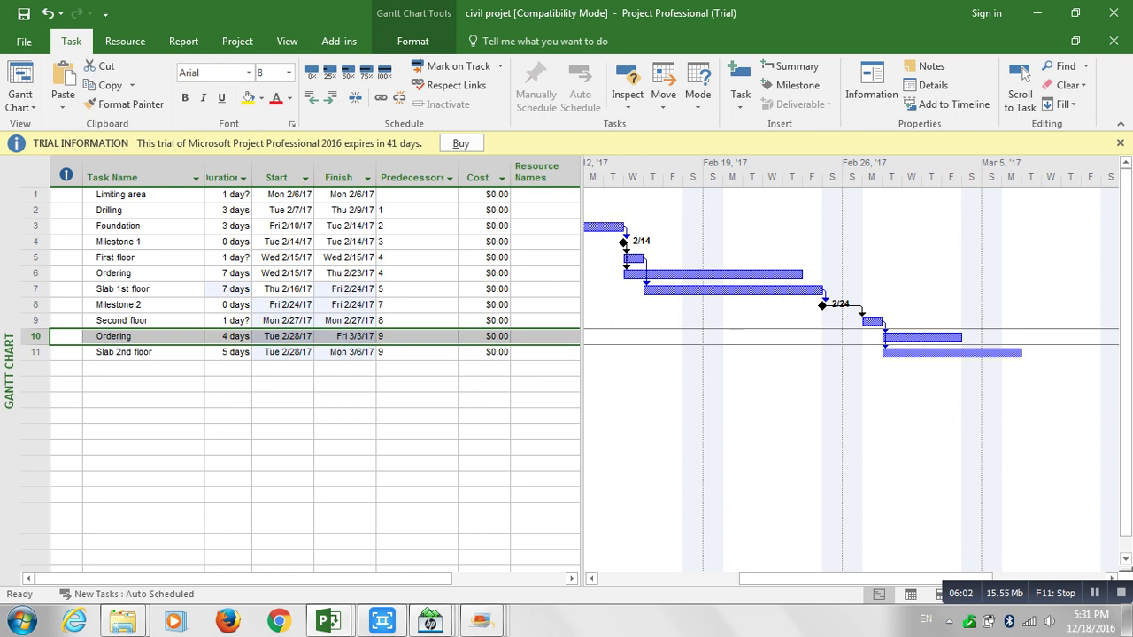
{"action": "left_click", "coordinate": [232, 337]}
{"action": "left_click", "coordinate": [246, 333]}
{"action": "left_click", "coordinate": [282, 352]}
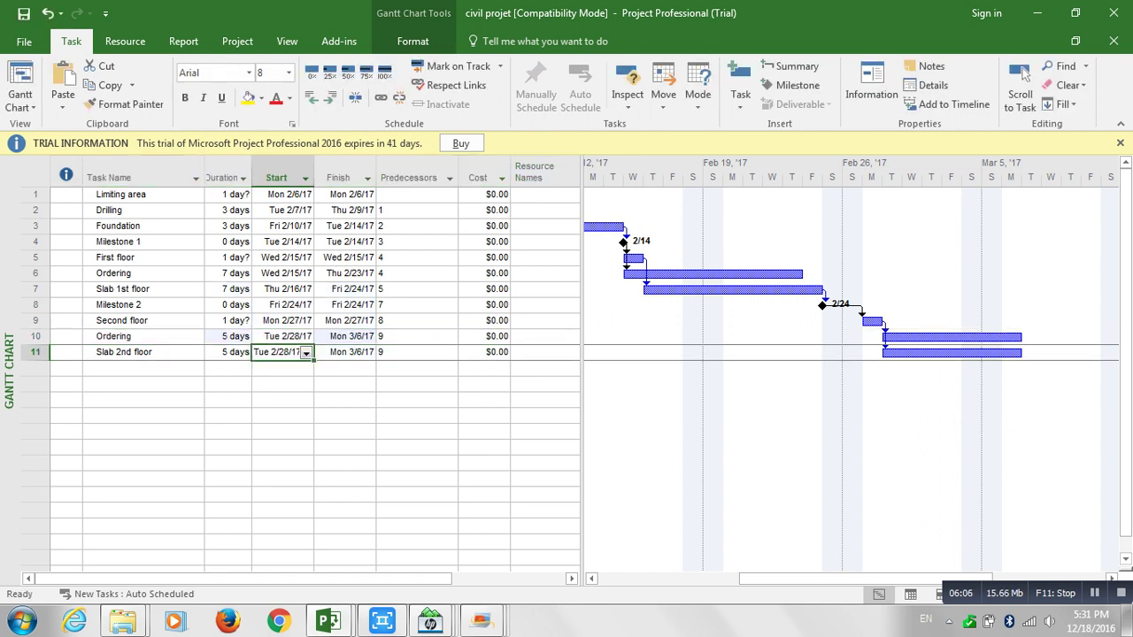
{"action": "left_click", "coordinate": [47, 14]}
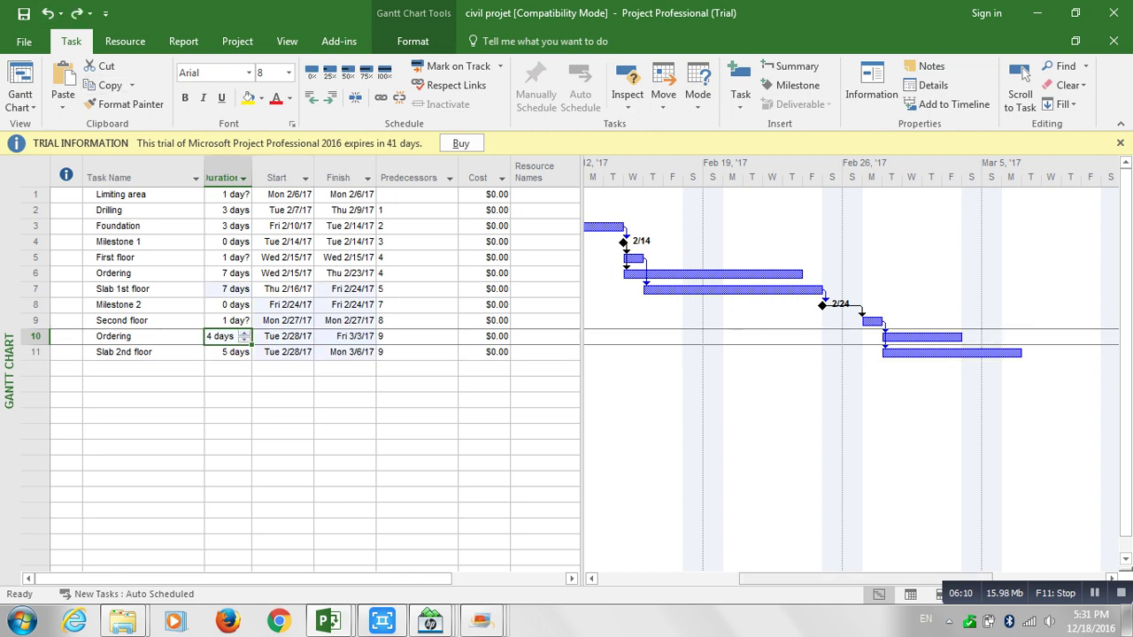
Set the duration of the Ordering task that follows First floor to 8 days and review the chart.
{"action": "left_click_drag", "start_coordinate": [876, 579], "coordinate": [811, 579]}
{"action": "left_click", "coordinate": [853, 273]}
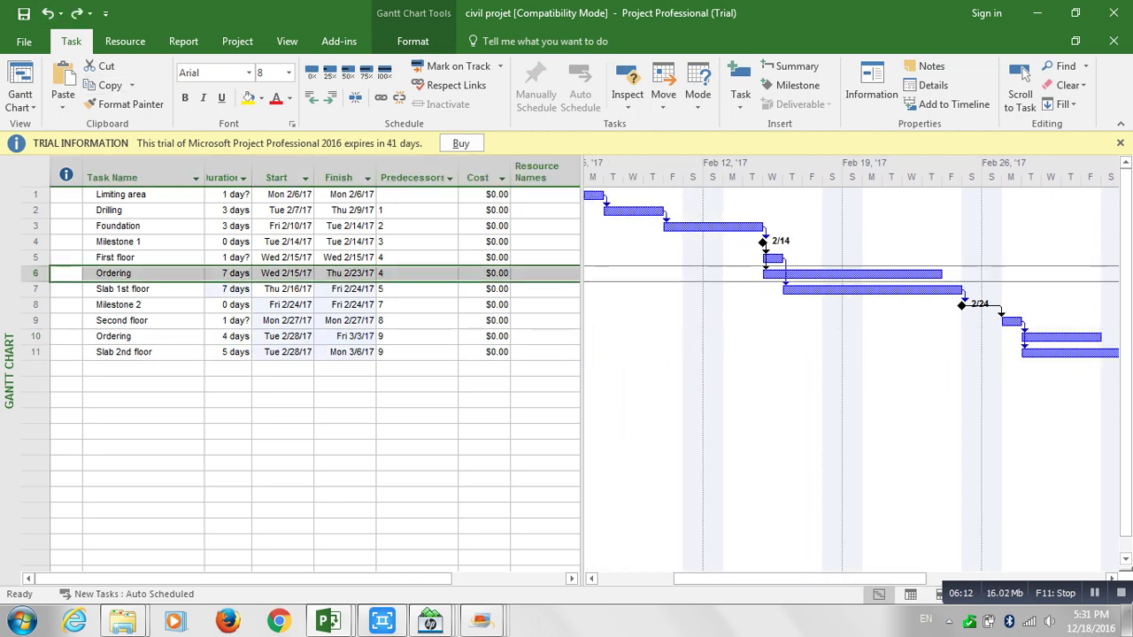
{"action": "left_click", "coordinate": [232, 273]}
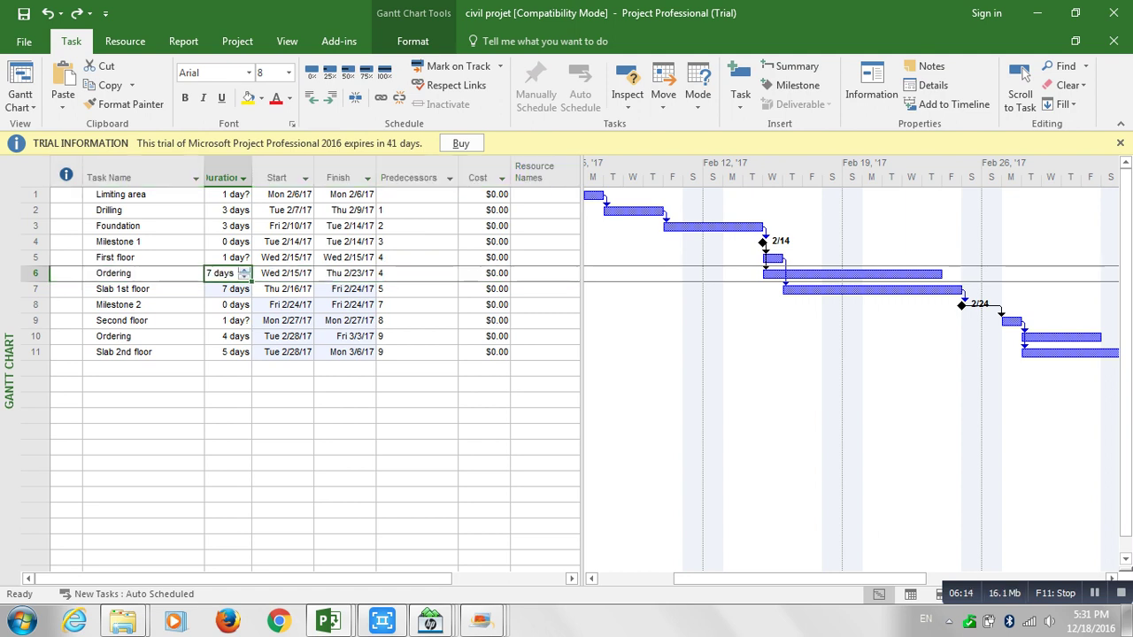
{"action": "left_click", "coordinate": [245, 270]}
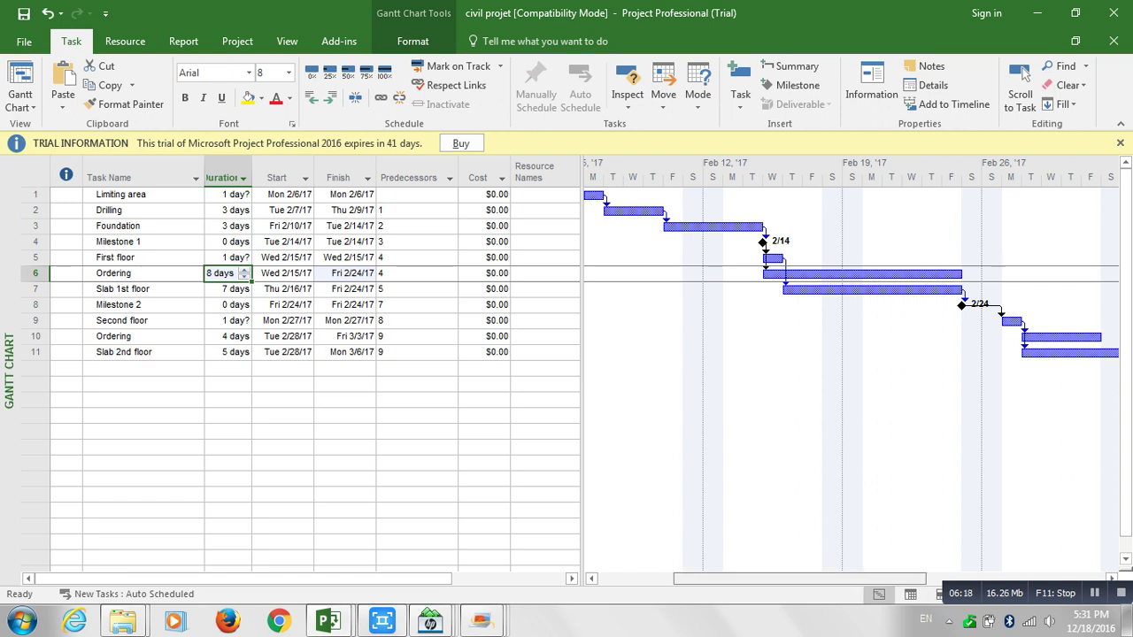
{"action": "left_click_drag", "start_coordinate": [800, 579], "coordinate": [884, 579]}
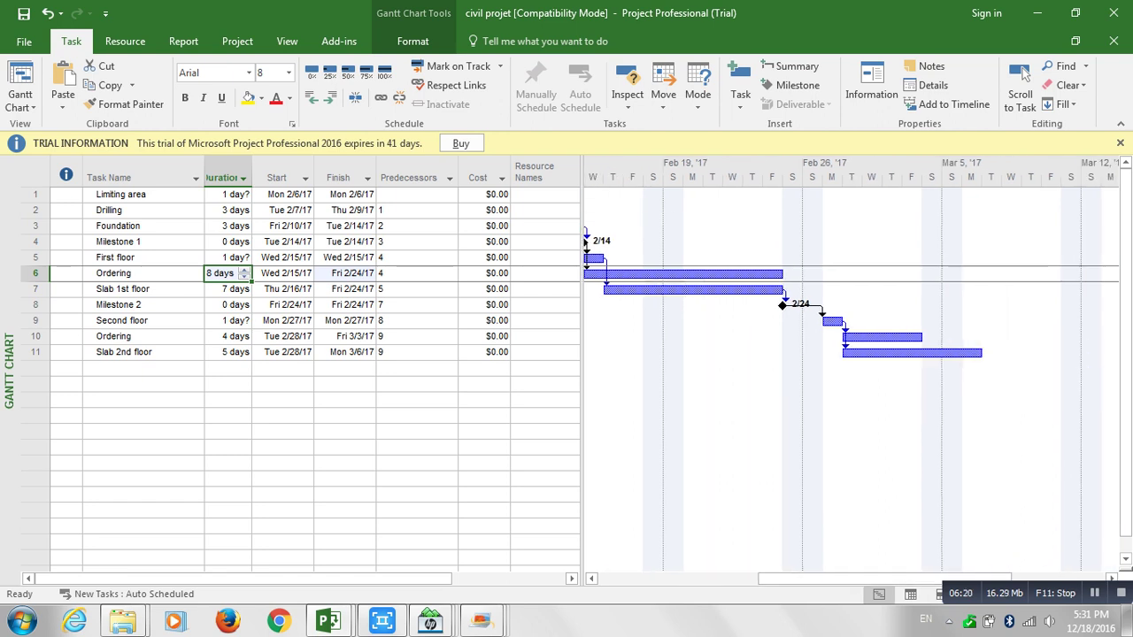
{"action": "left_click_drag", "start_coordinate": [884, 579], "coordinate": [719, 579]}
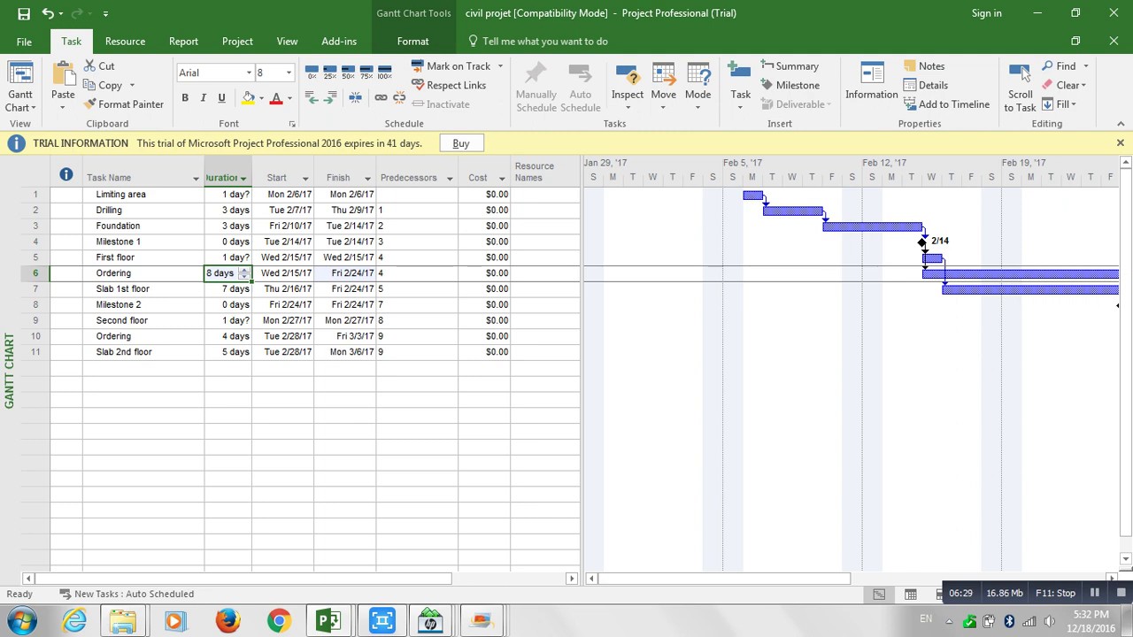
Examine Milestone 1 in the task list in relation to Foundation before it and the first-floor tasks after it.
{"action": "left_click", "coordinate": [143, 242]}
{"action": "left_click", "coordinate": [143, 242]}
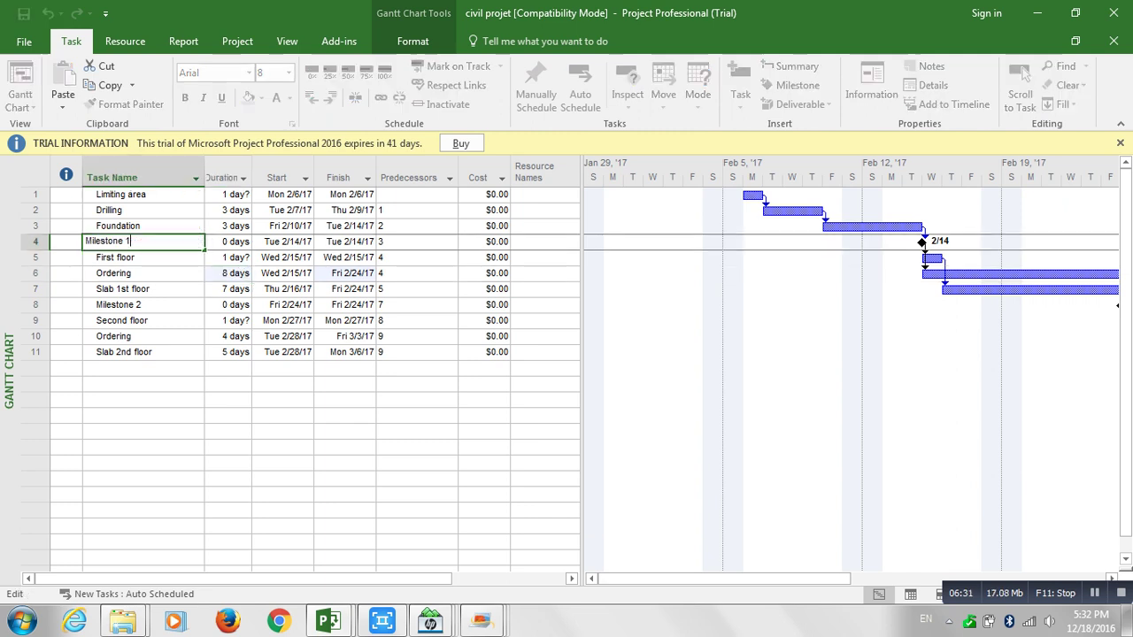
{"action": "key", "text": "Return"}
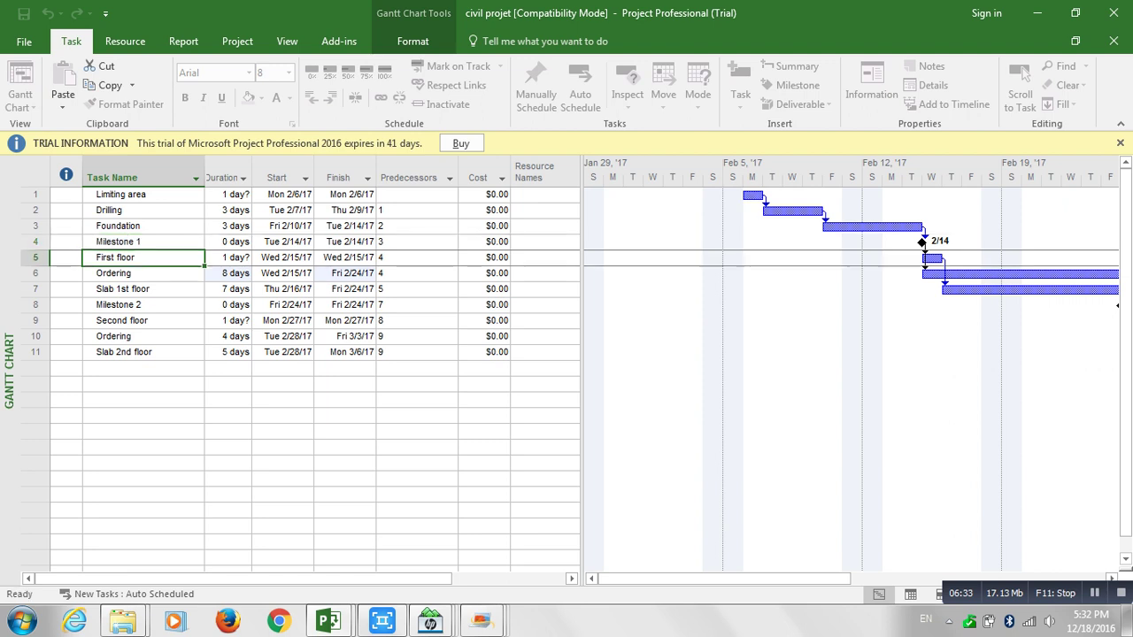
{"action": "key", "text": "Up"}
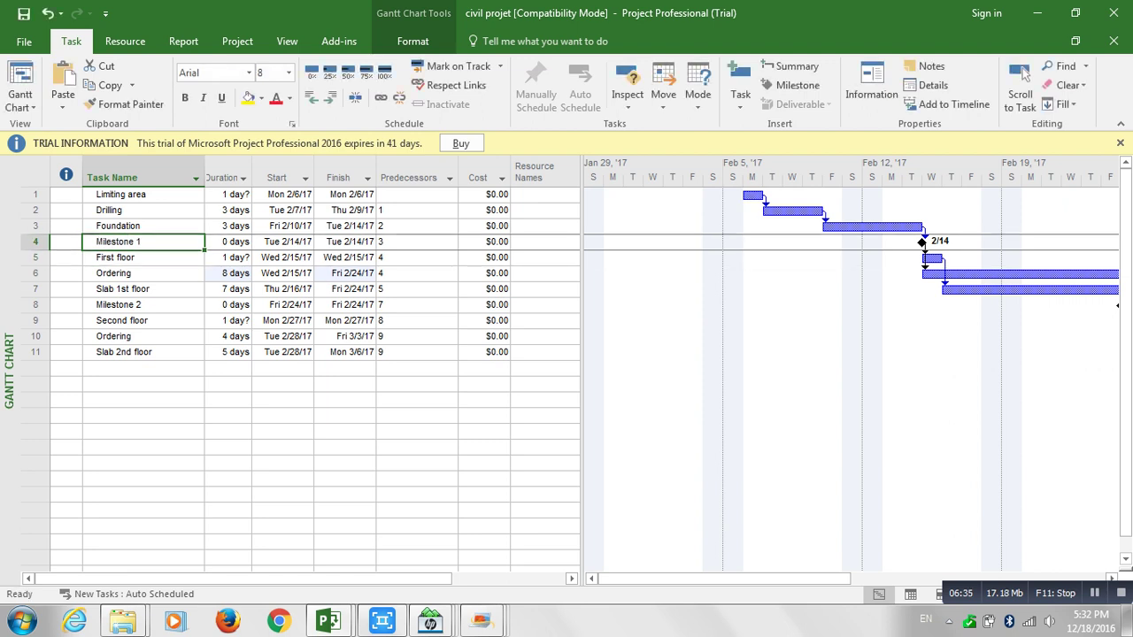
{"action": "key", "text": "Down"}
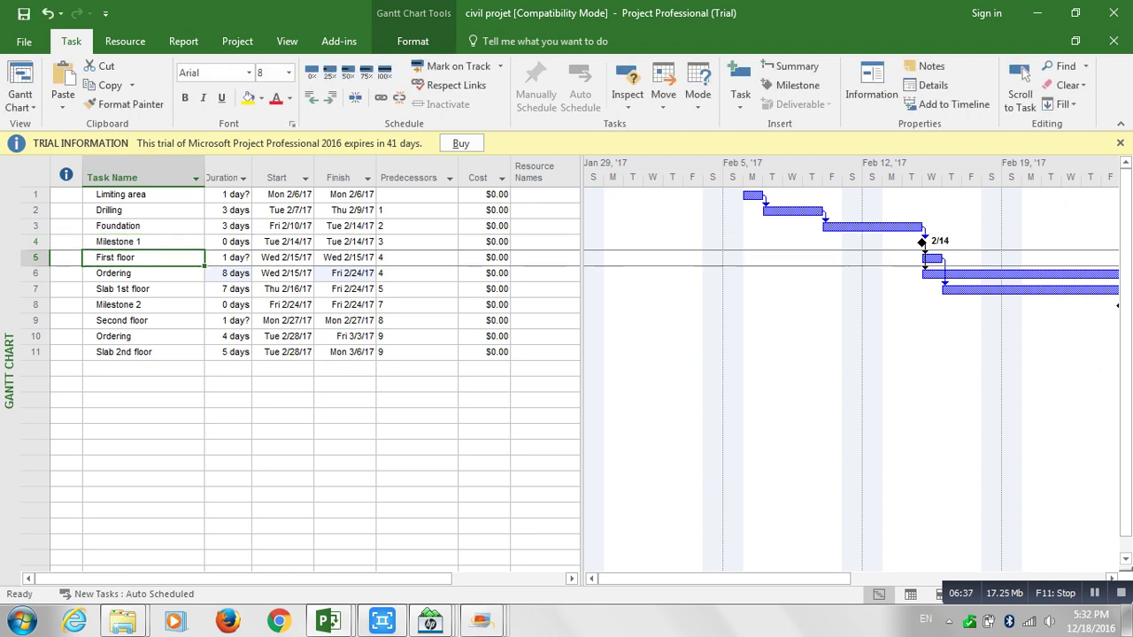
{"action": "key", "text": "Up"}
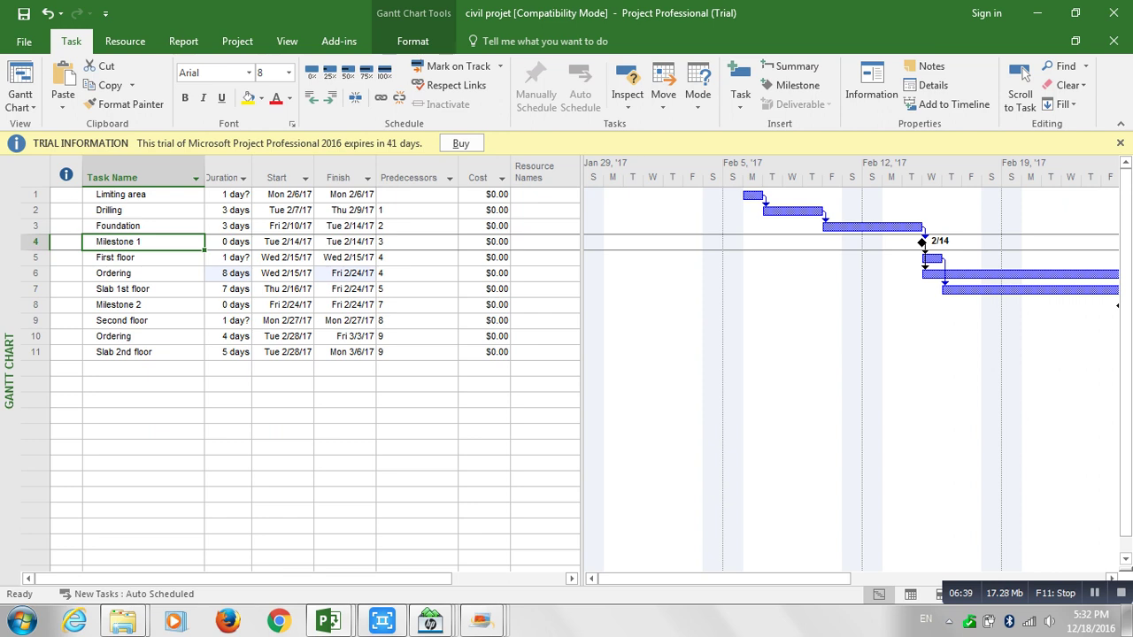
{"action": "key", "text": "Up"}
{"action": "key", "text": "Down"}
{"action": "key", "text": "F2"}
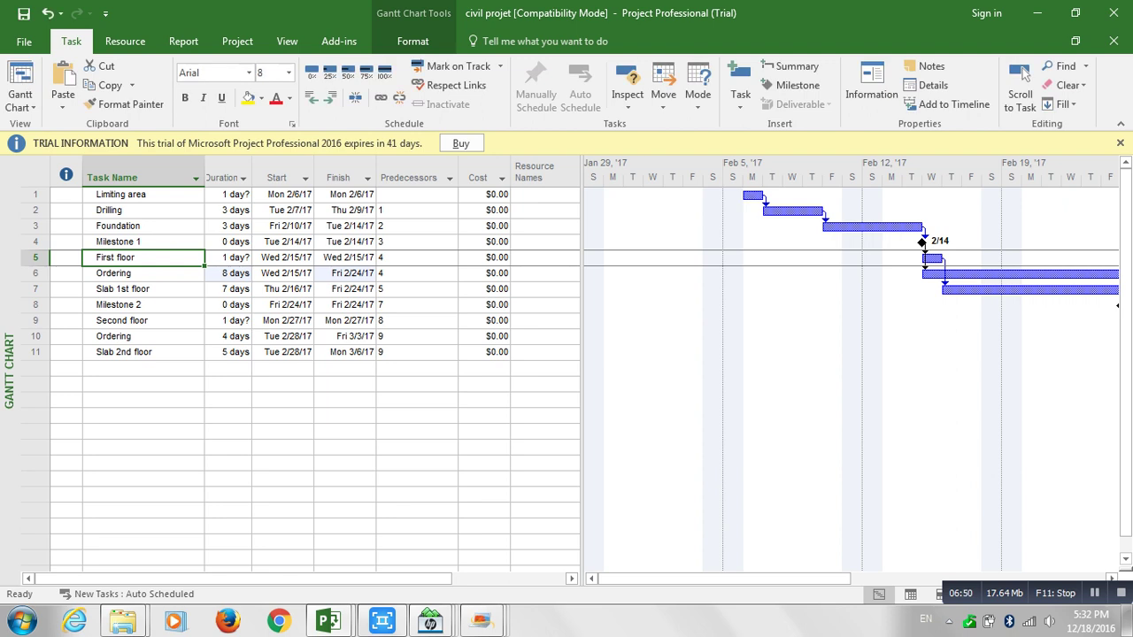
{"action": "key", "text": "Up"}
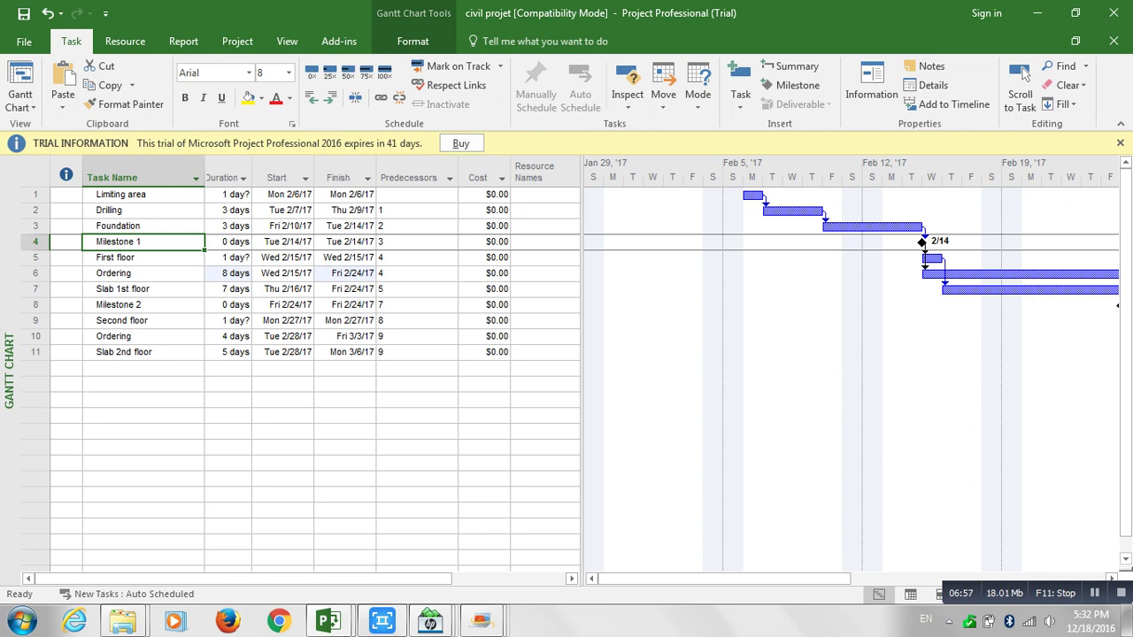
{"action": "key", "text": "Down"}
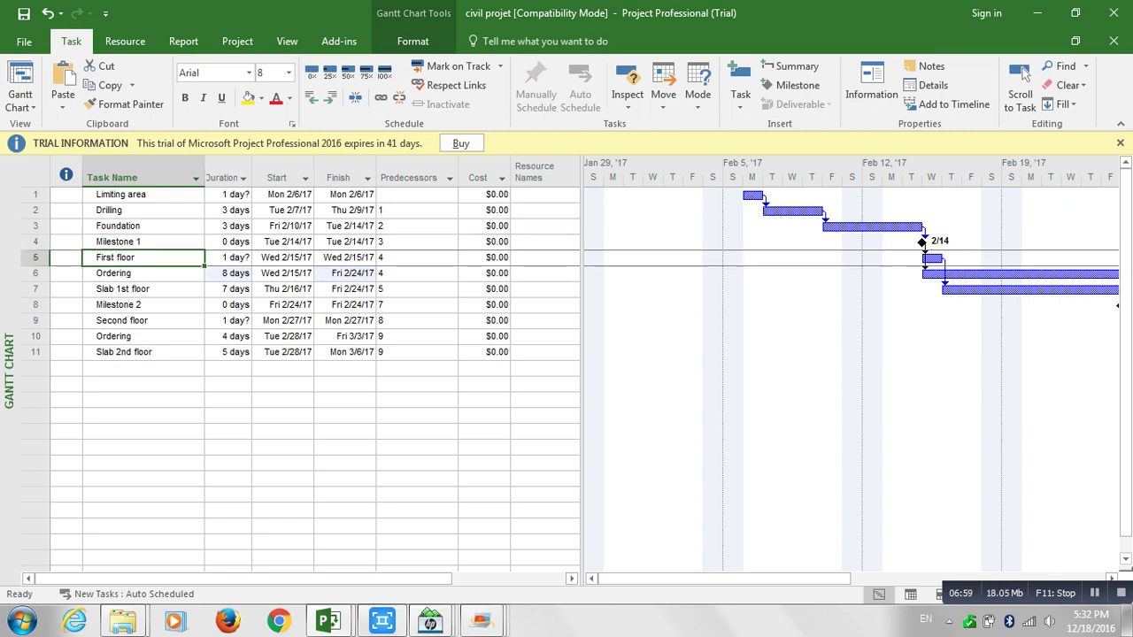
{"action": "key", "text": "Up"}
{"action": "key", "text": "Down"}
{"action": "key", "text": "Down"}
{"action": "key", "text": "Down"}
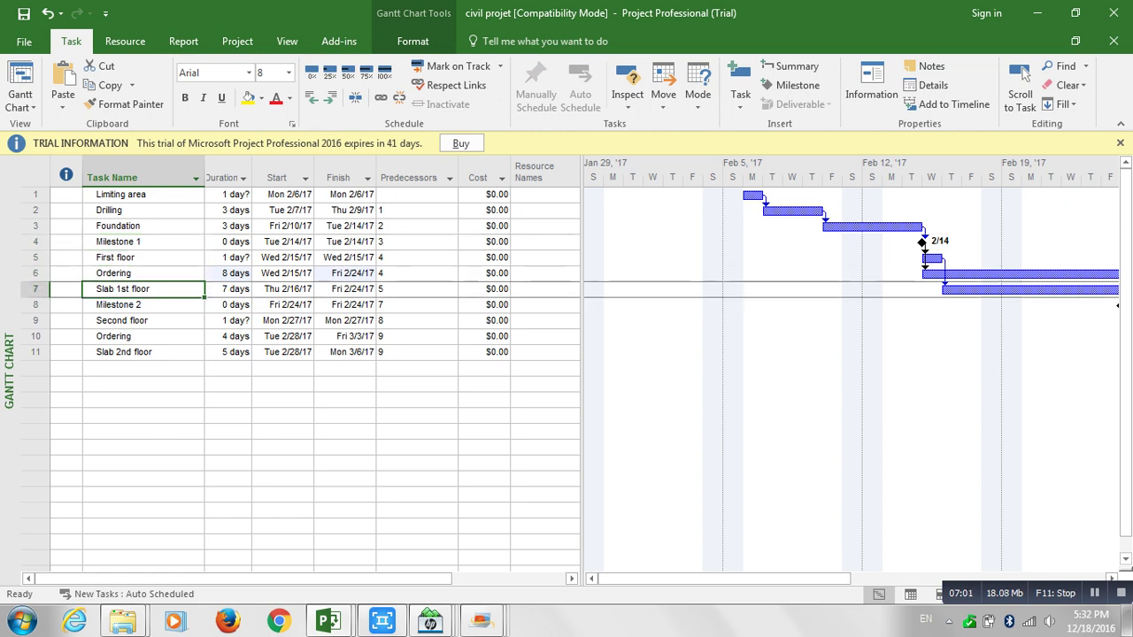
{"action": "key", "text": "Down"}
{"action": "key", "text": "Up"}
{"action": "key", "text": "Up"}
{"action": "key", "text": "Up"}
{"action": "key", "text": "Up"}
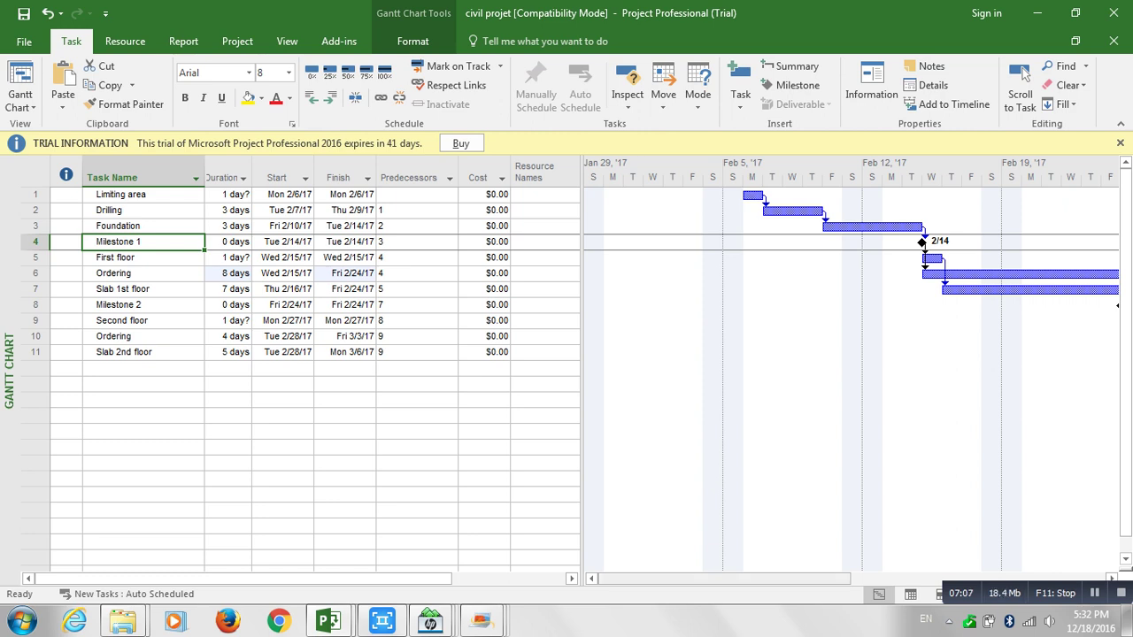
Bring Milestone 1 into view with Scroll to Task and examine its marker against the end of the Foundation bar.
{"action": "left_click", "coordinate": [1023, 73]}
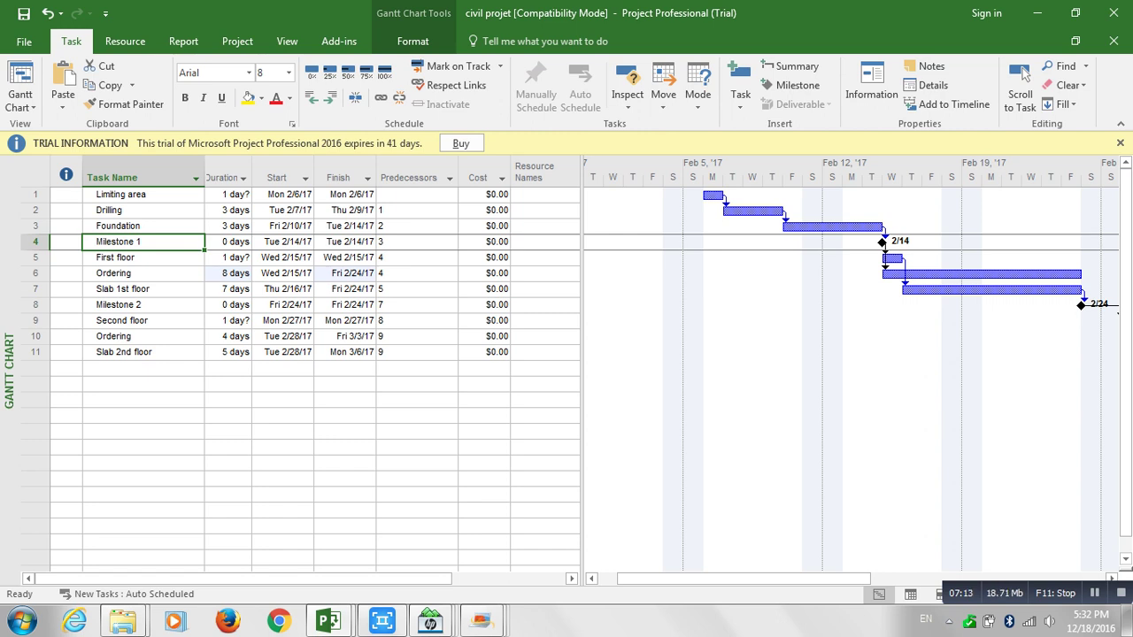
{"action": "left_click", "coordinate": [830, 227]}
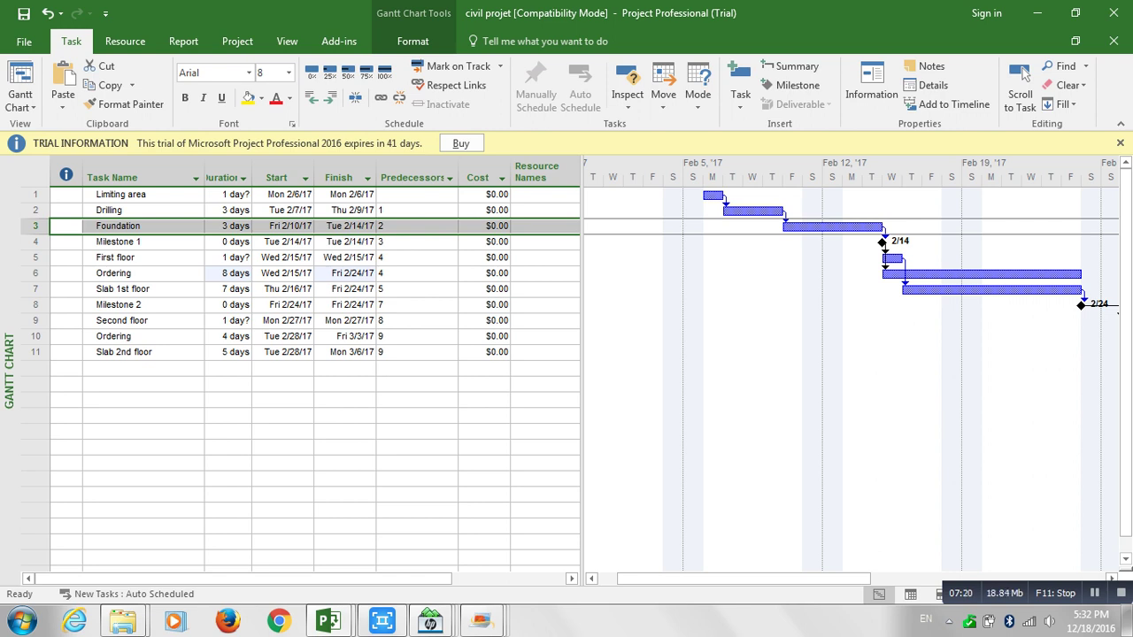
{"action": "left_click", "coordinate": [35, 242]}
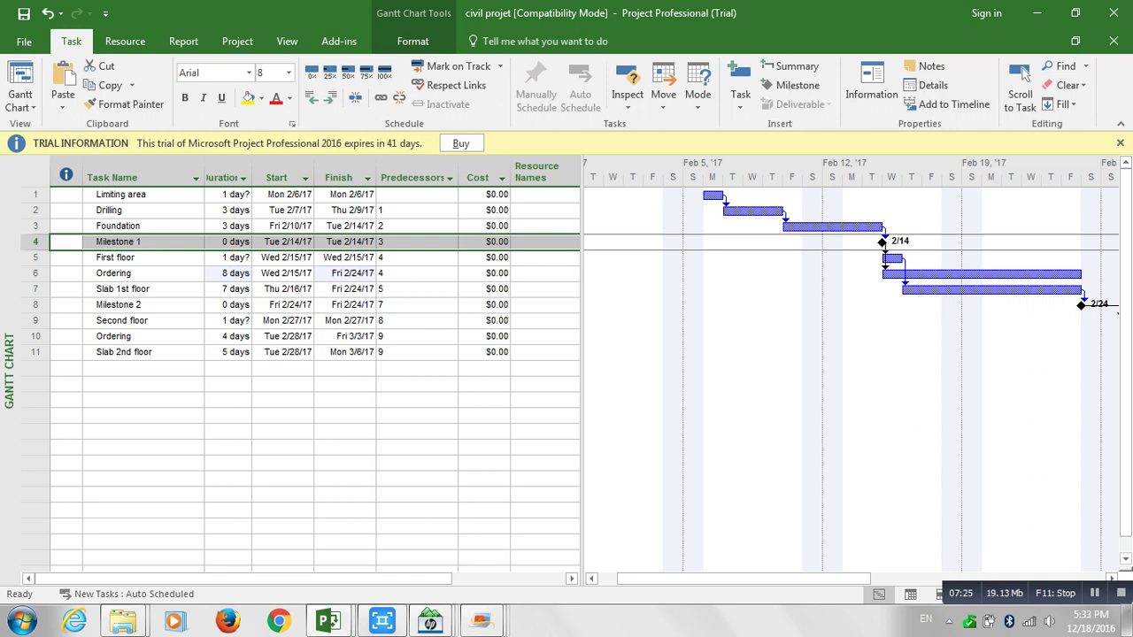
Widen the Duration column and check the durations of Milestone 1 and Milestone 2.
{"action": "left_click", "coordinate": [227, 242]}
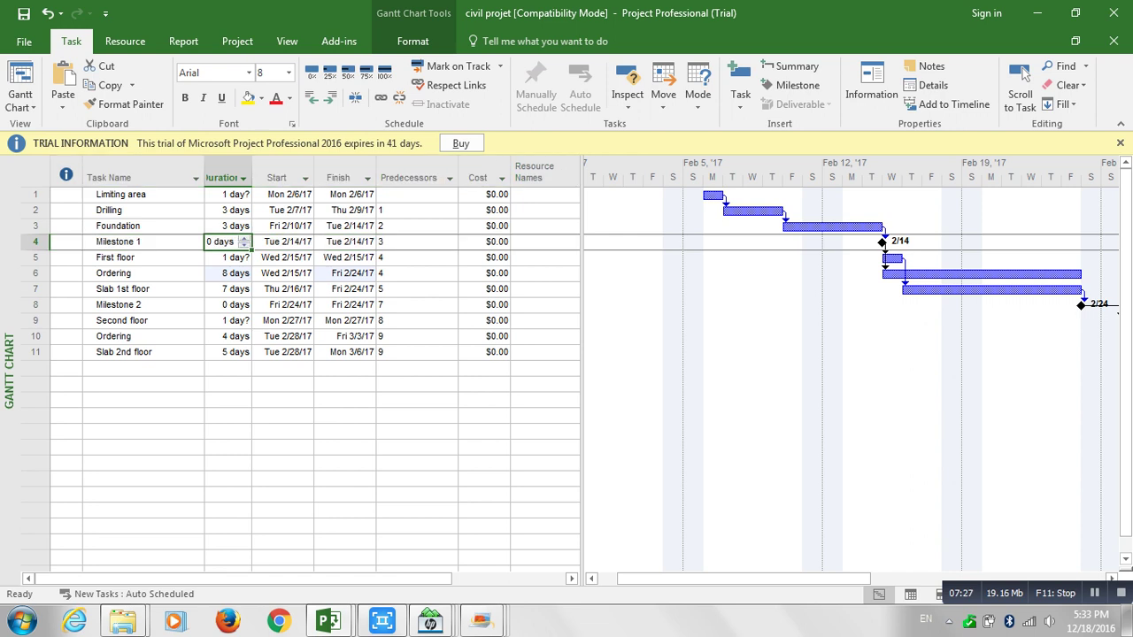
{"action": "key", "text": "Left"}
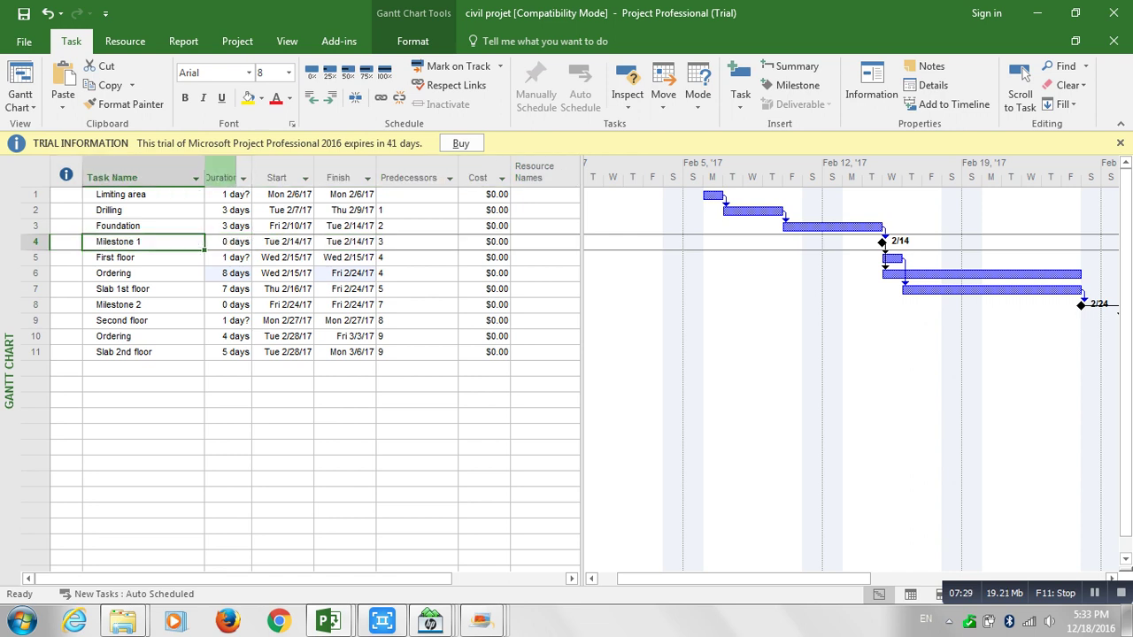
{"action": "left_click_drag", "start_coordinate": [251, 177], "coordinate": [272, 177]}
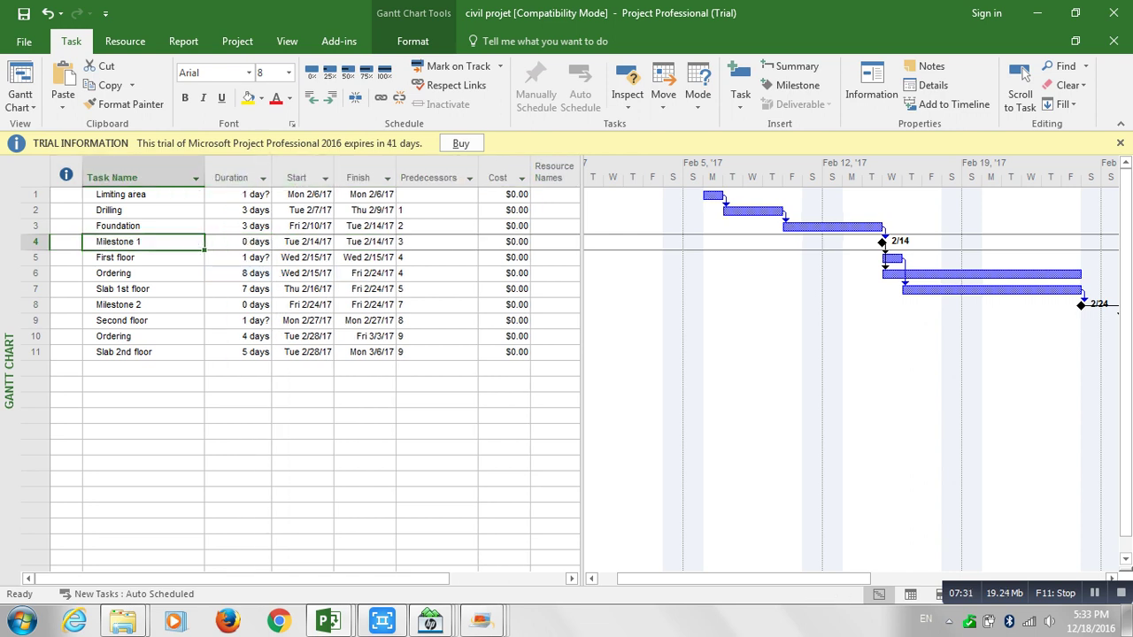
{"action": "left_click", "coordinate": [235, 241]}
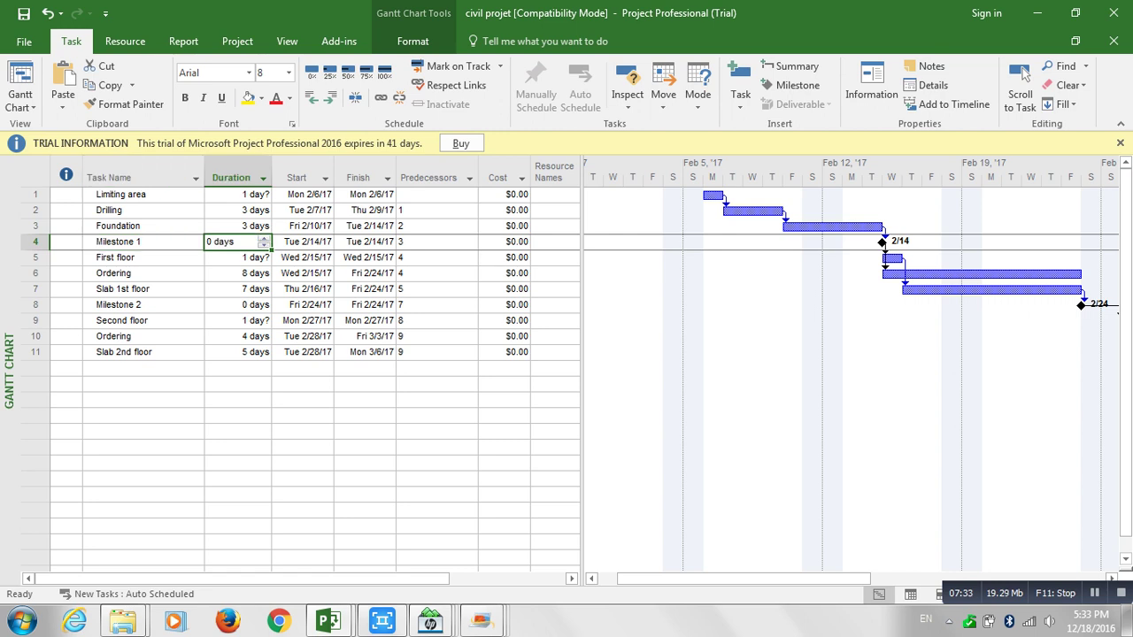
{"action": "left_click", "coordinate": [235, 304]}
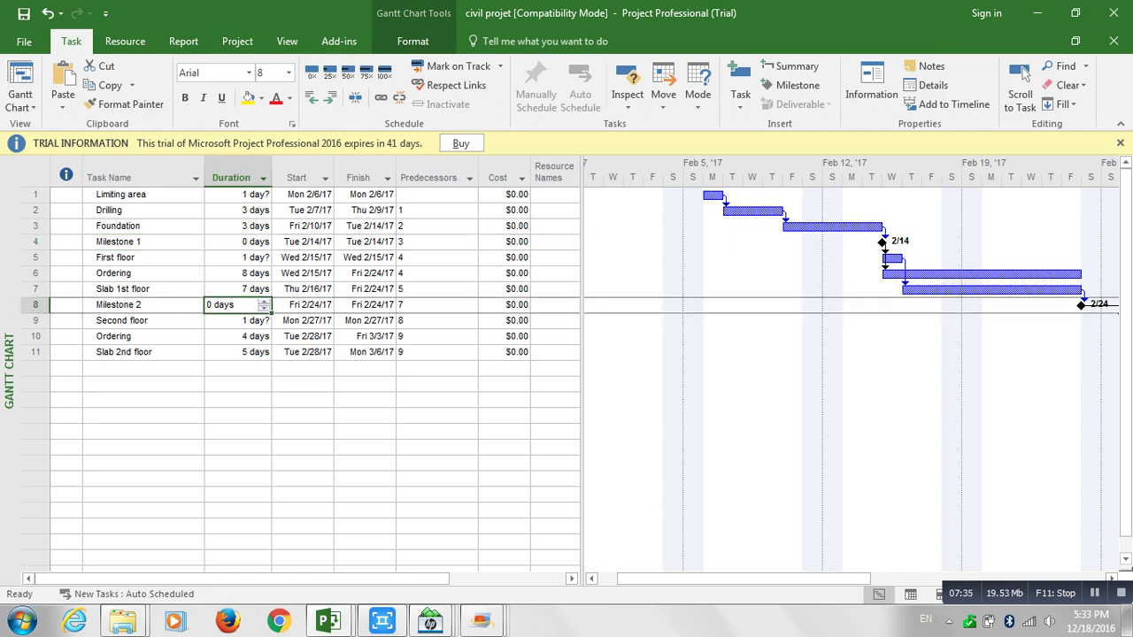
Rename the Milestone 1 task as "new way".
{"action": "left_click", "coordinate": [141, 242]}
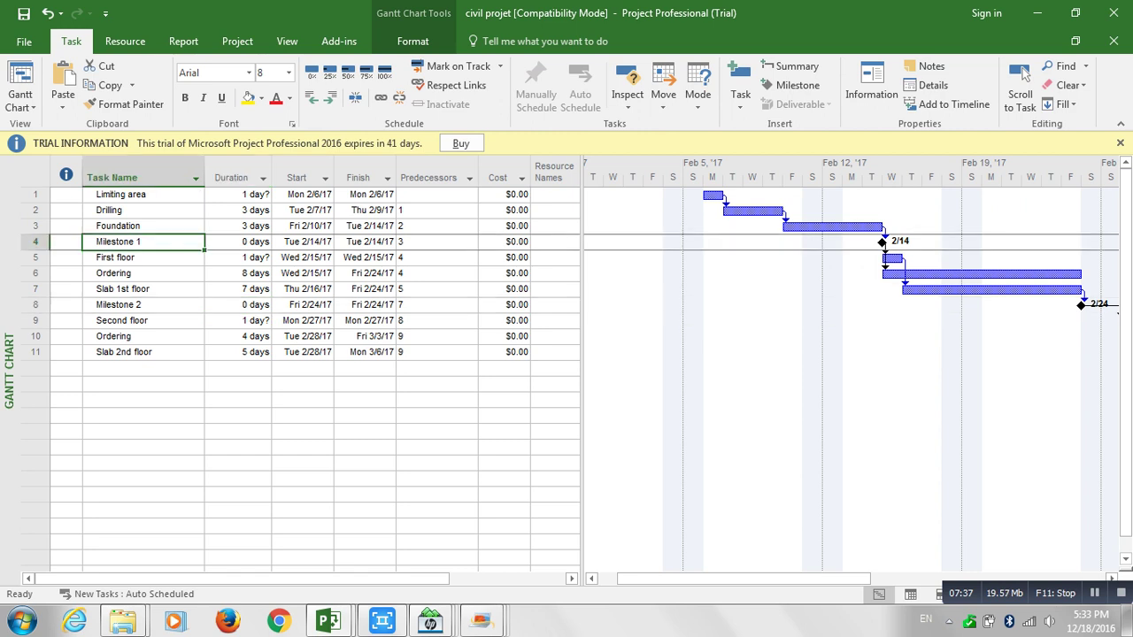
{"action": "left_click", "coordinate": [142, 226]}
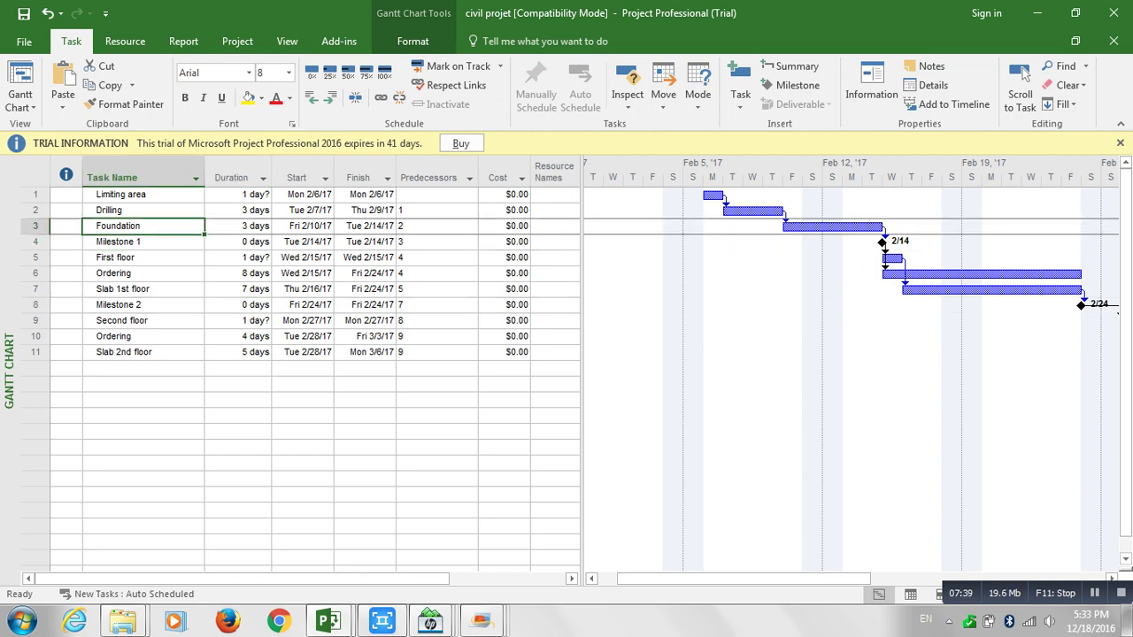
{"action": "left_click", "coordinate": [141, 242]}
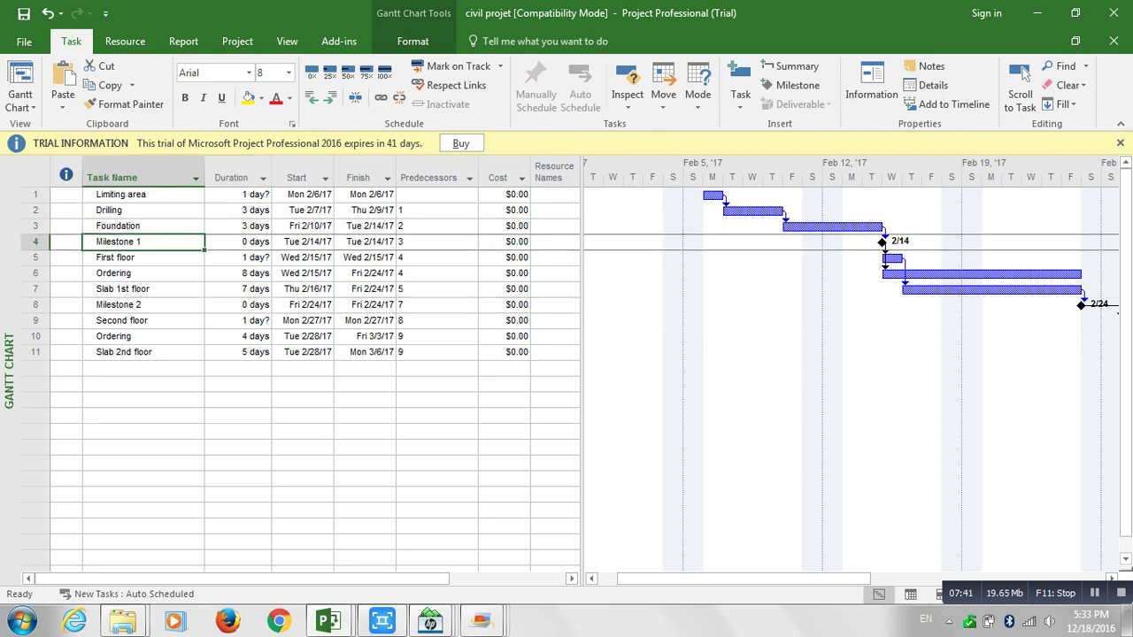
{"action": "left_click", "coordinate": [133, 242]}
{"action": "left_click_drag", "start_coordinate": [132, 241], "coordinate": [86, 241]}
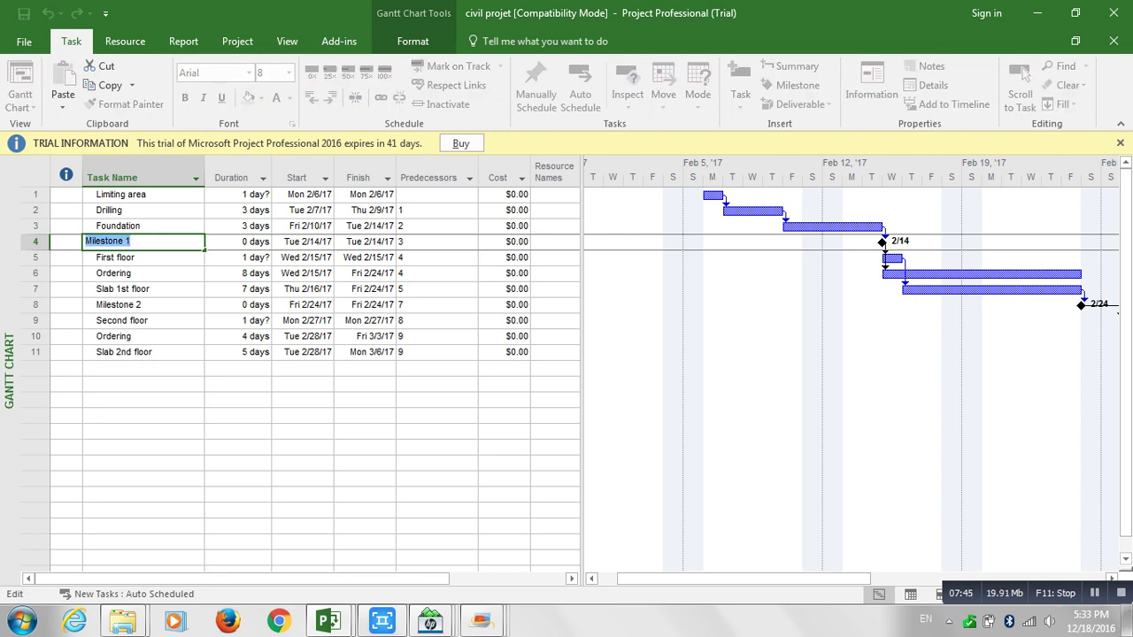
{"action": "type", "text": "new way"}
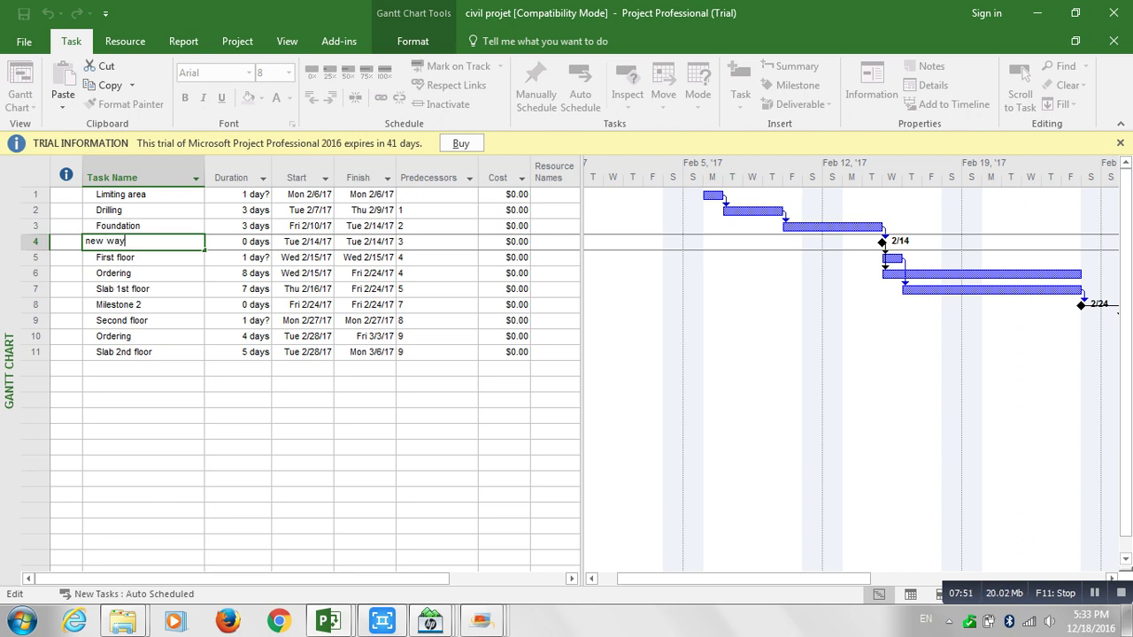
{"action": "left_click", "coordinate": [143, 274]}
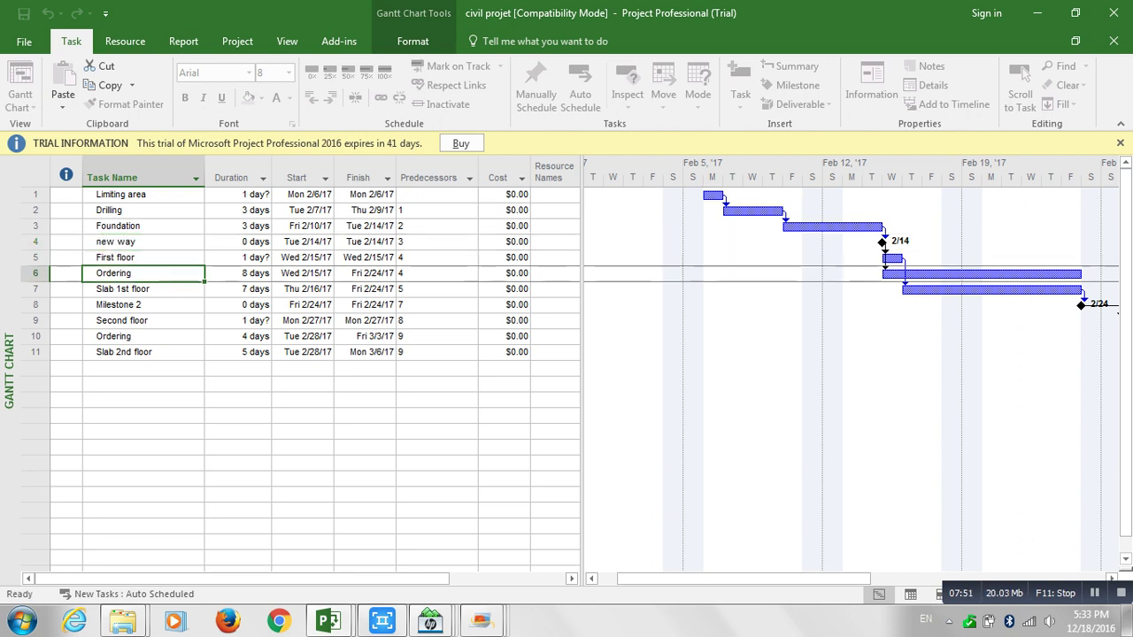
{"action": "left_click", "coordinate": [143, 242]}
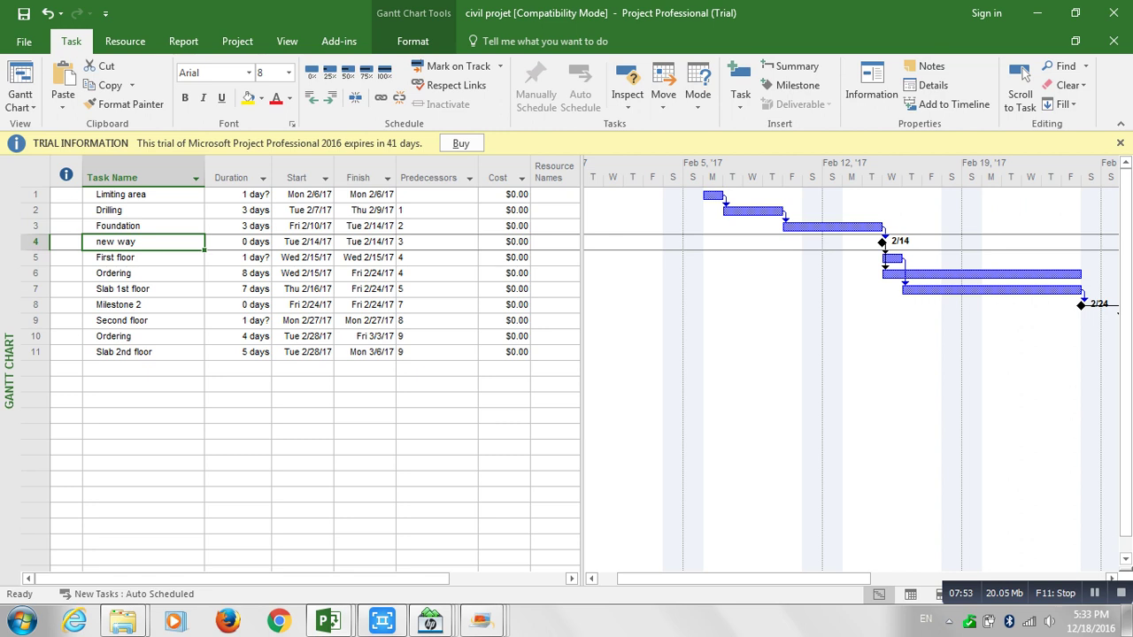
Examine the new way milestone in the task list in relation to Foundation, First floor and Milestone 2.
{"action": "left_click", "coordinate": [143, 242]}
{"action": "left_click", "coordinate": [143, 257]}
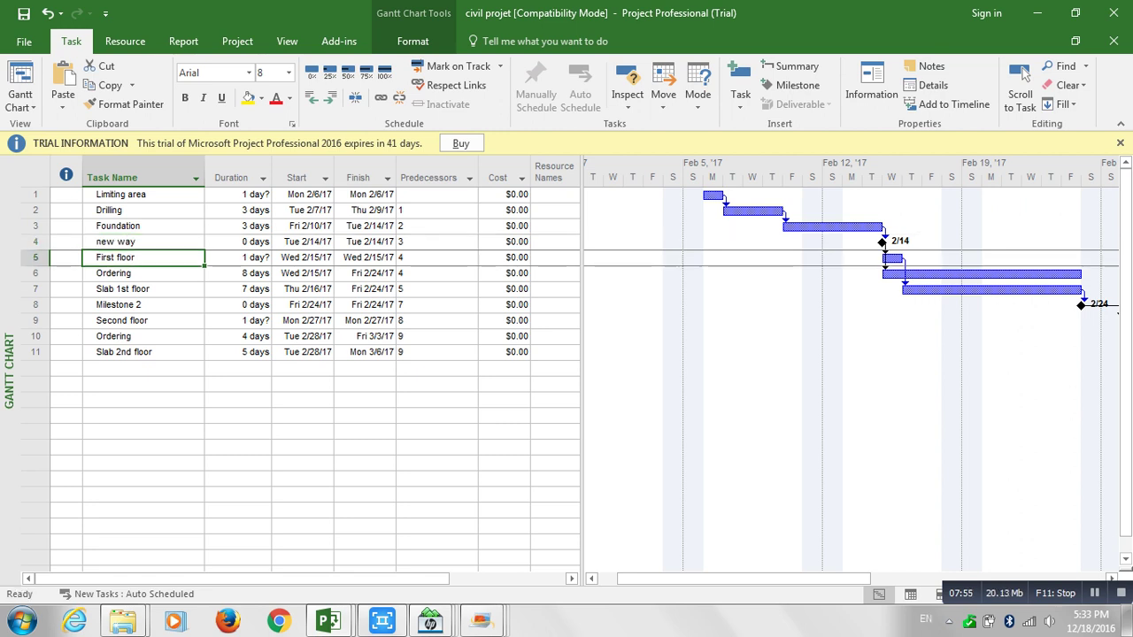
{"action": "left_click", "coordinate": [143, 242]}
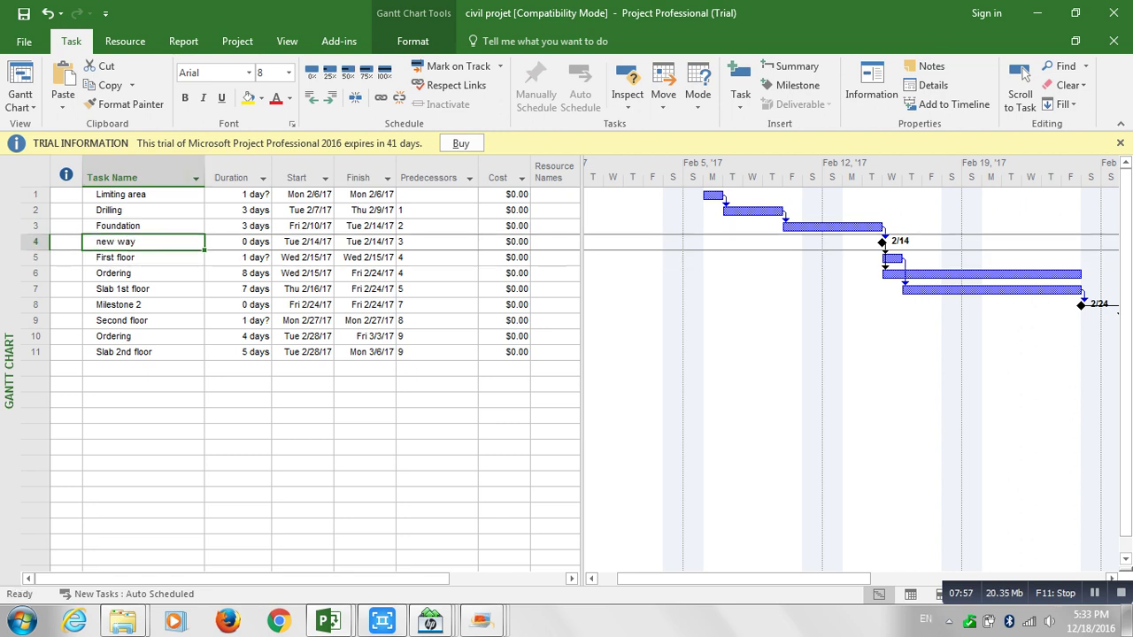
{"action": "key", "text": "Down"}
{"action": "key", "text": "Down"}
{"action": "key", "text": "Down"}
{"action": "key", "text": "Down"}
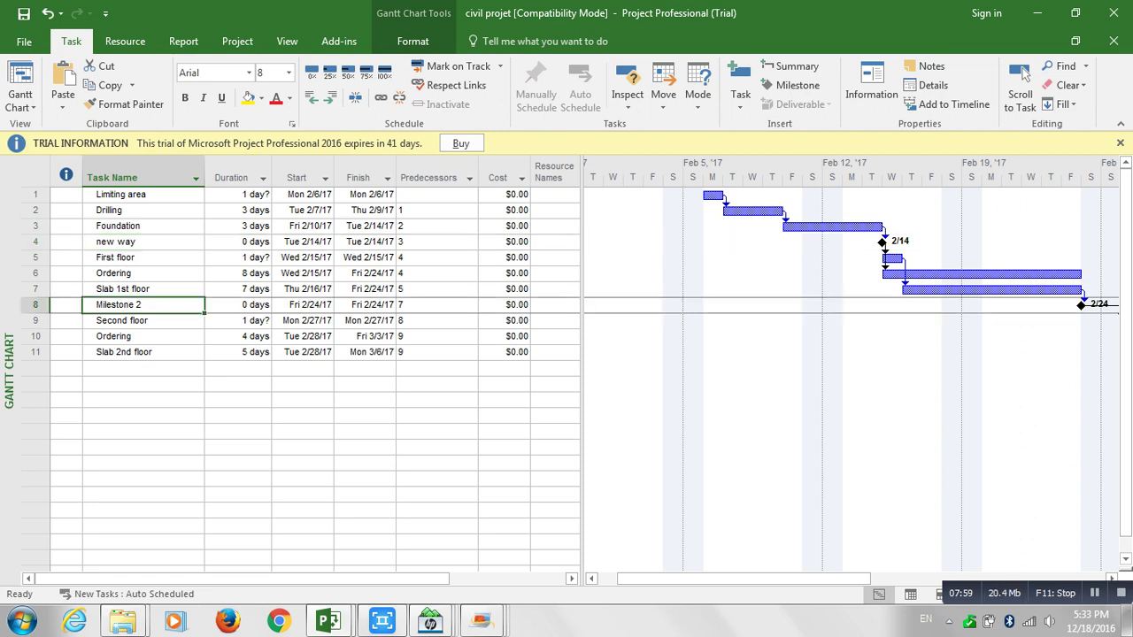
{"action": "key", "text": "Up"}
{"action": "key", "text": "Up"}
{"action": "key", "text": "Up"}
{"action": "key", "text": "Up"}
{"action": "key", "text": "Up"}
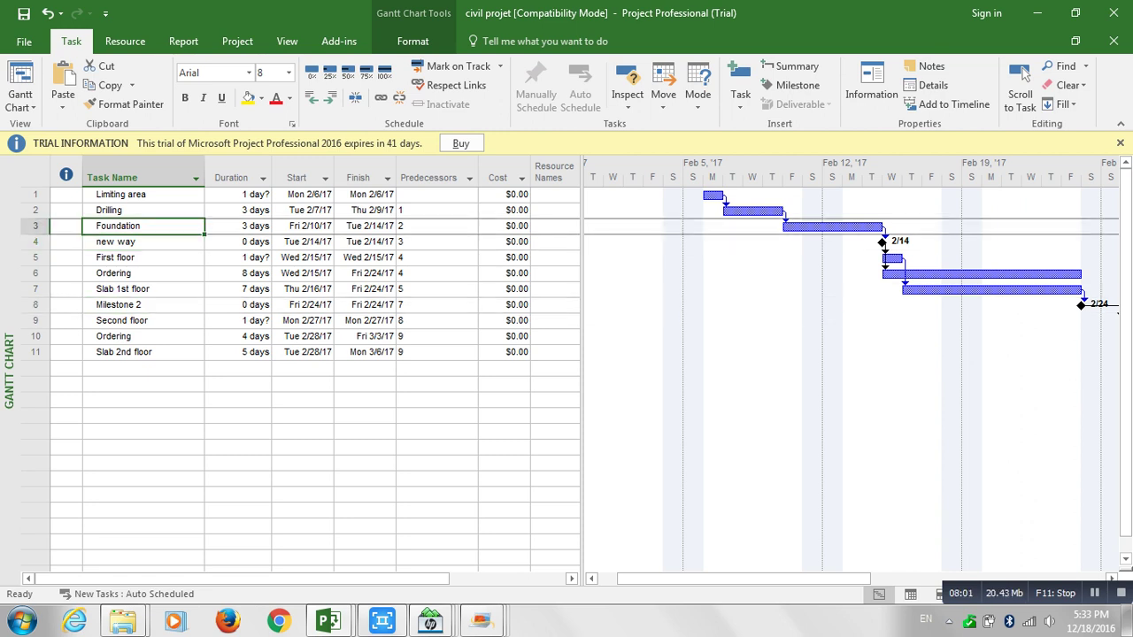
{"action": "key", "text": "Down"}
{"action": "key", "text": "Down"}
{"action": "key", "text": "Down"}
{"action": "key", "text": "Down"}
{"action": "key", "text": "Down"}
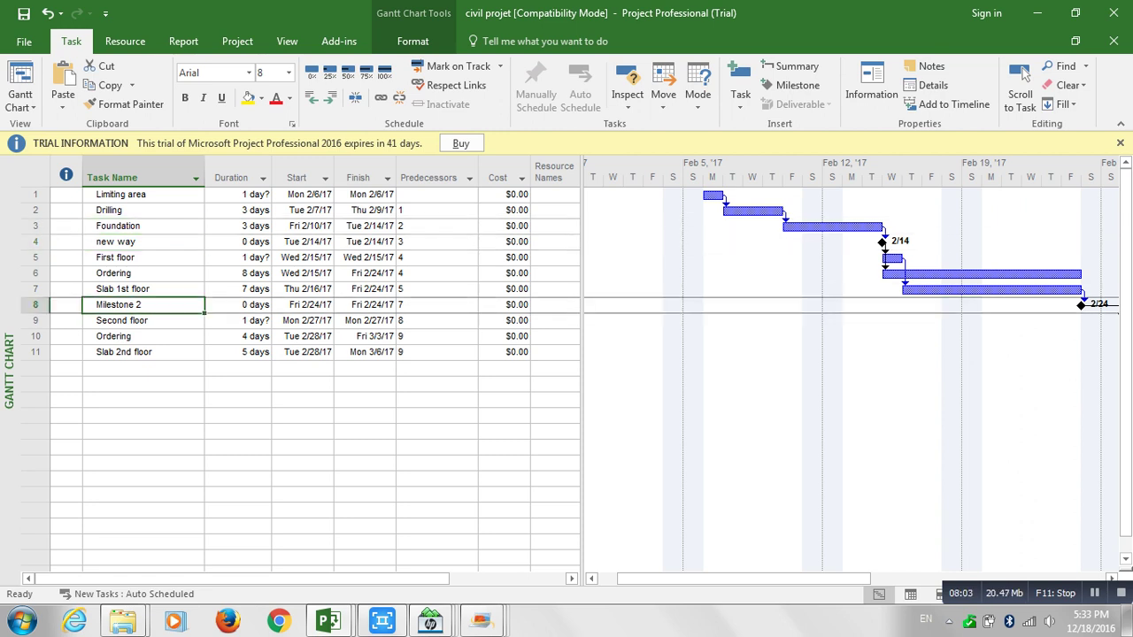
{"action": "key", "text": "Up"}
{"action": "key", "text": "Up"}
{"action": "key", "text": "Up"}
{"action": "key", "text": "Up"}
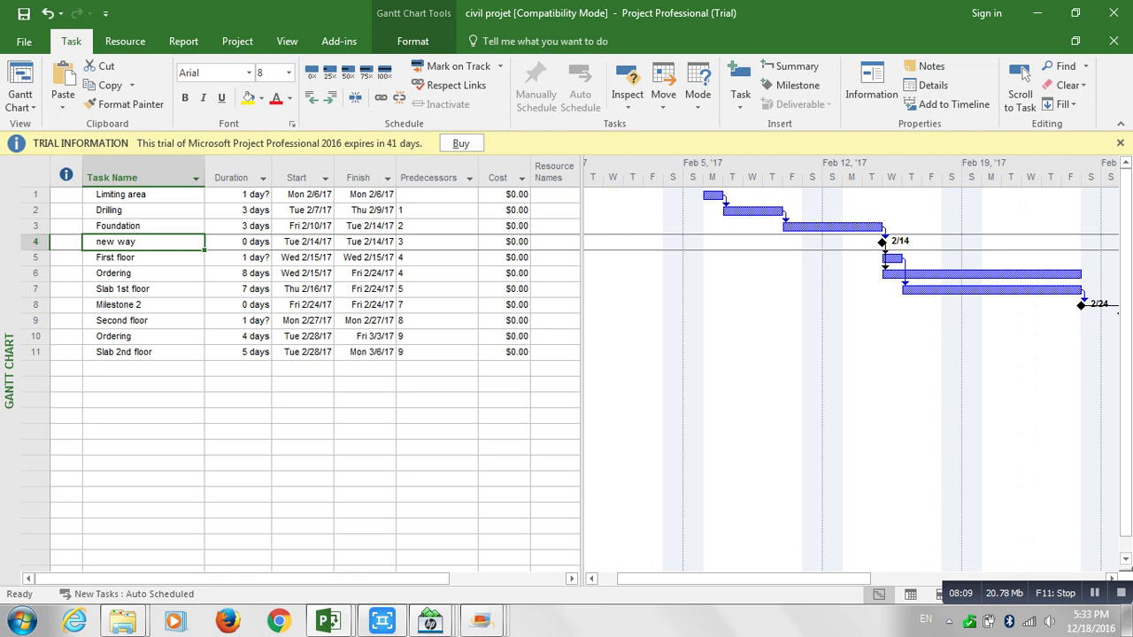
{"action": "key", "text": "Down"}
{"action": "key", "text": "Down"}
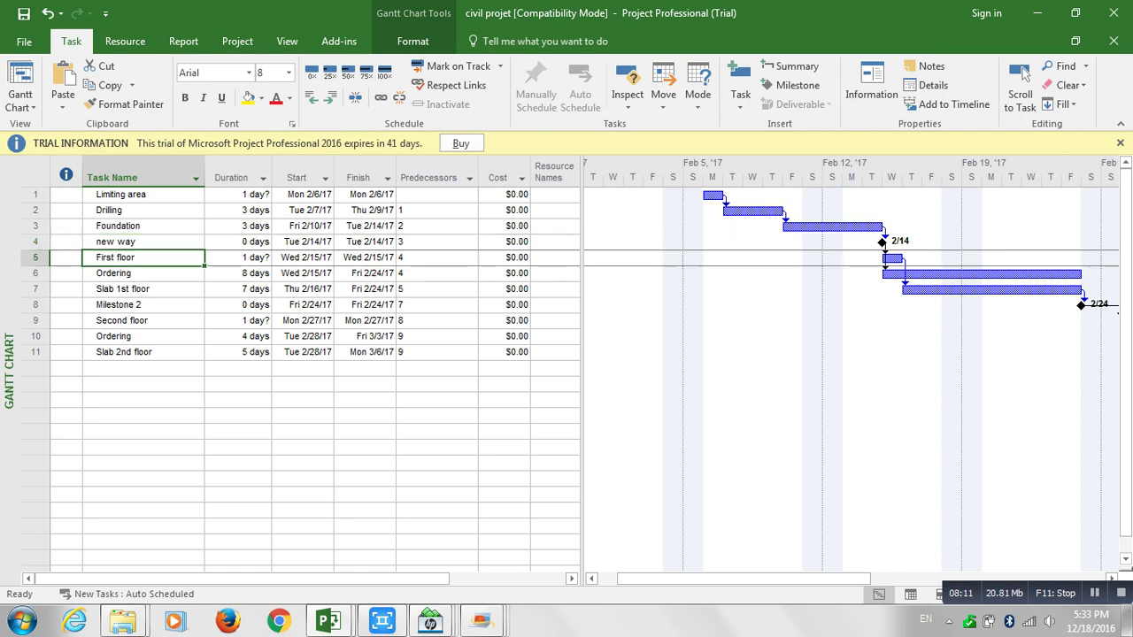
{"action": "left_click", "coordinate": [143, 241]}
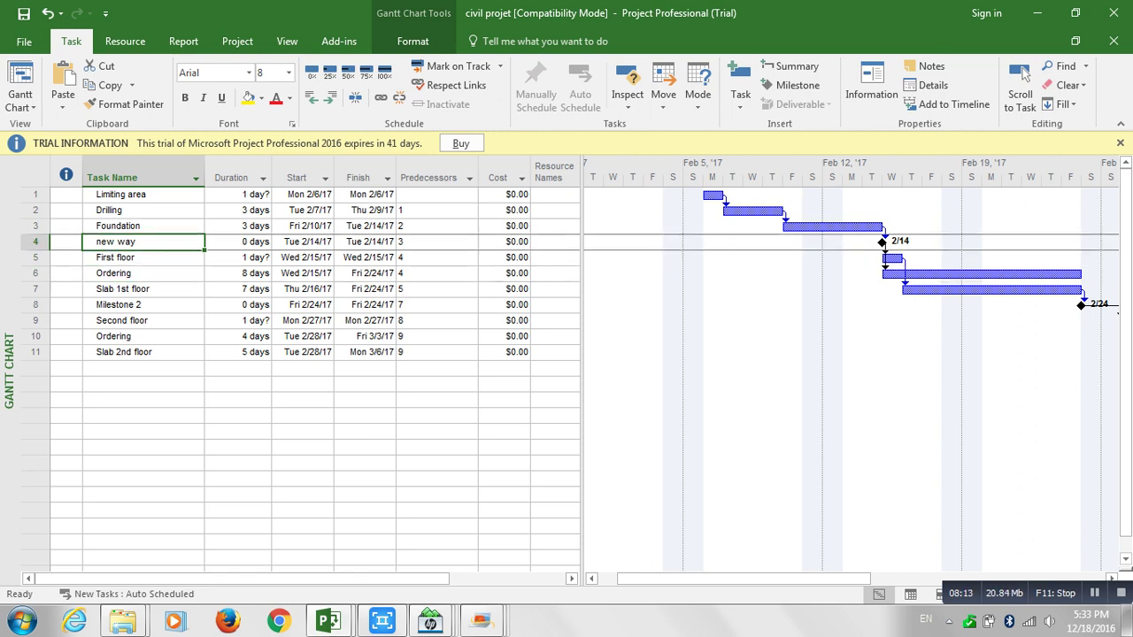
Examine both milestone markers along the Gantt chart timeline and the group of tasks from Drilling to new way.
{"action": "left_click_drag", "start_coordinate": [744, 579], "coordinate": [866, 579]}
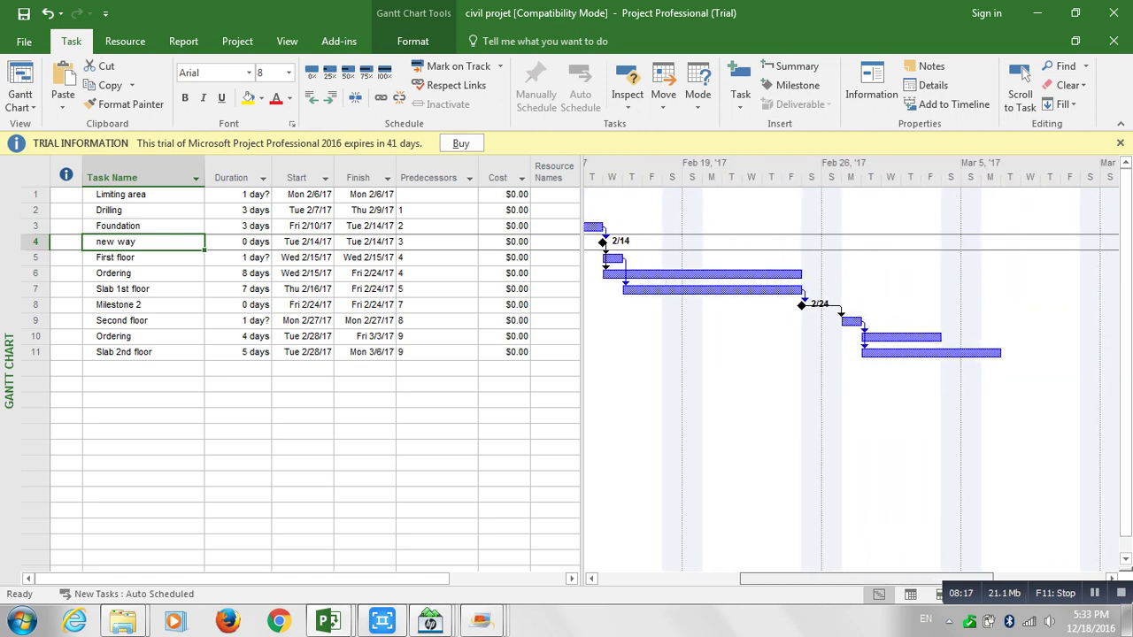
{"action": "scroll", "coordinate": [850, 372], "scroll_direction": "left", "scroll_amount": 4}
{"action": "scroll", "coordinate": [850, 372], "scroll_direction": "right", "scroll_amount": 2}
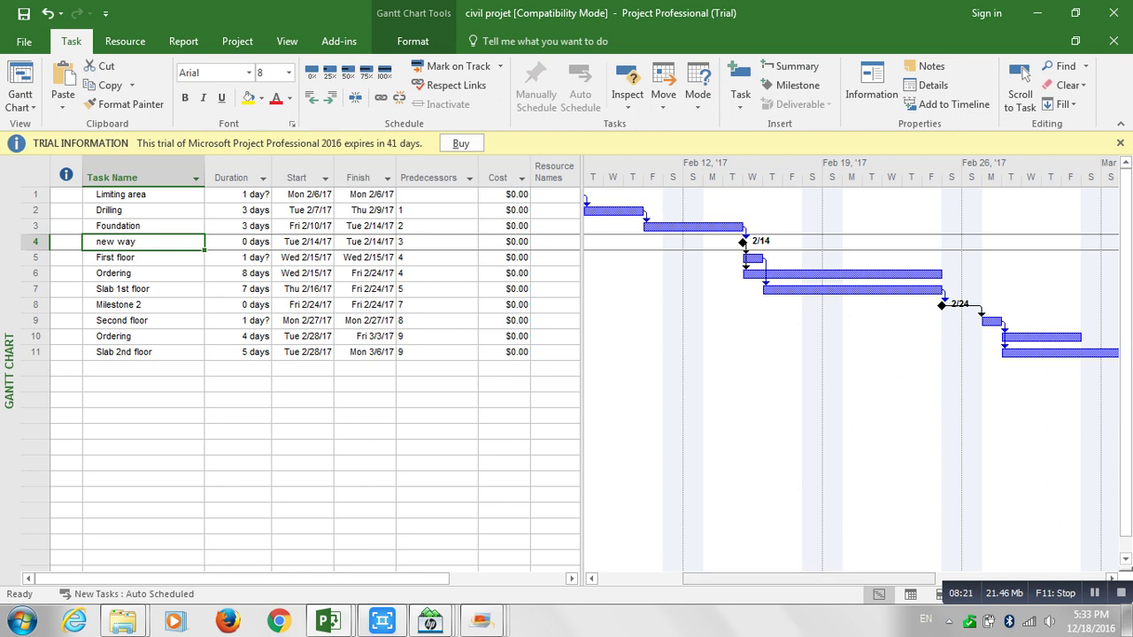
{"action": "scroll", "coordinate": [850, 372], "scroll_direction": "left", "scroll_amount": 2}
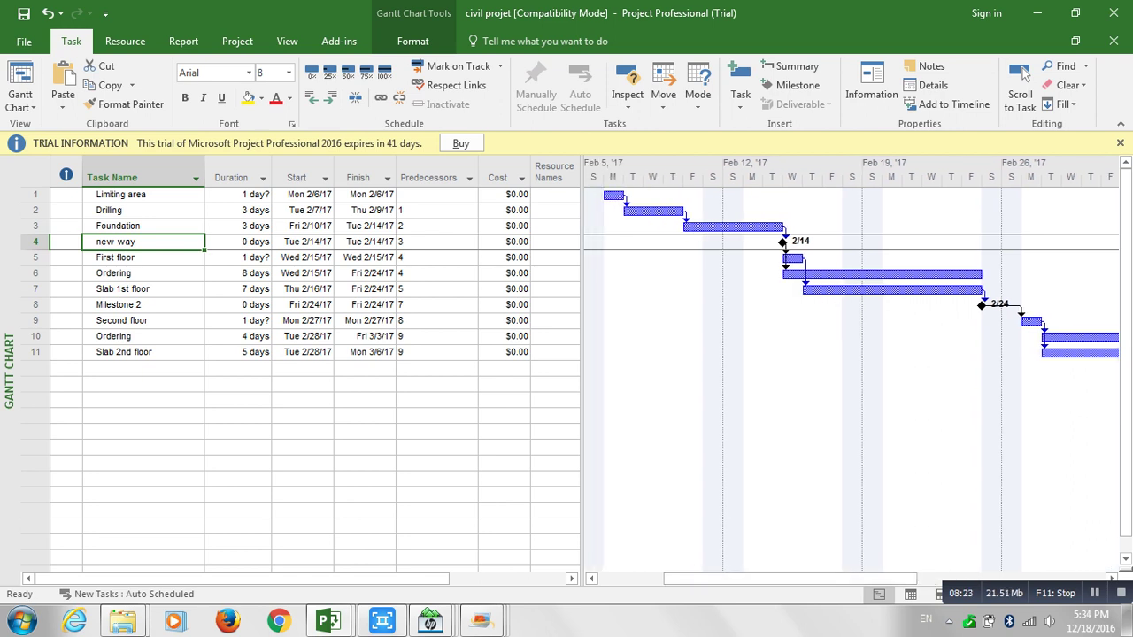
{"action": "left_click_drag", "start_coordinate": [791, 579], "coordinate": [724, 579]}
{"action": "left_click", "coordinate": [143, 210]}
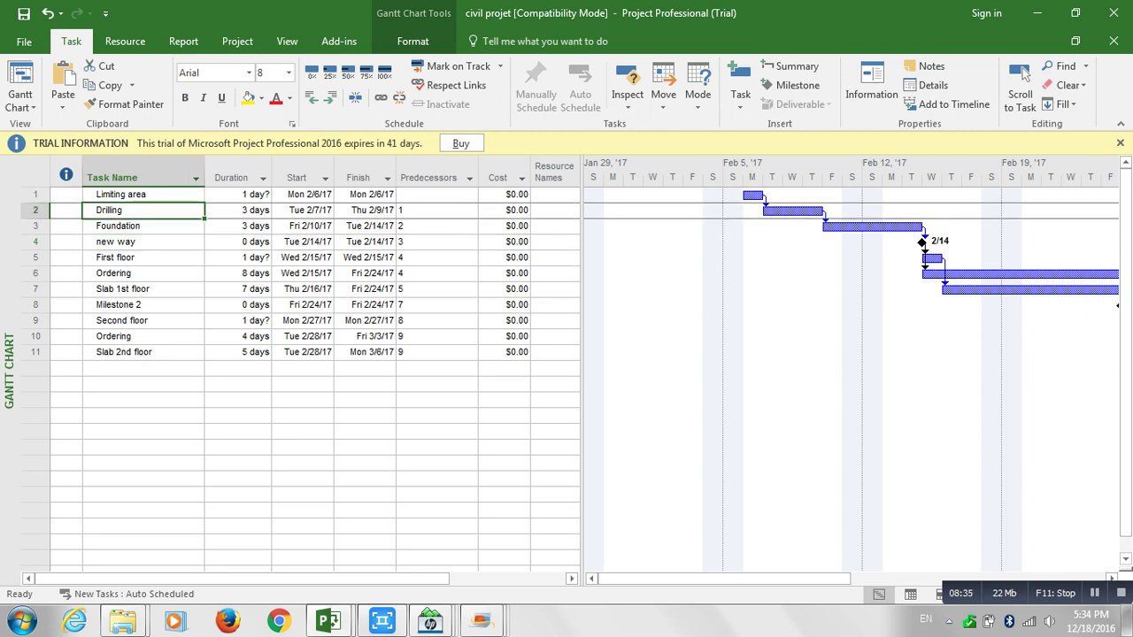
{"action": "key", "text": "shift+Down"}
{"action": "key", "text": "shift+Down"}
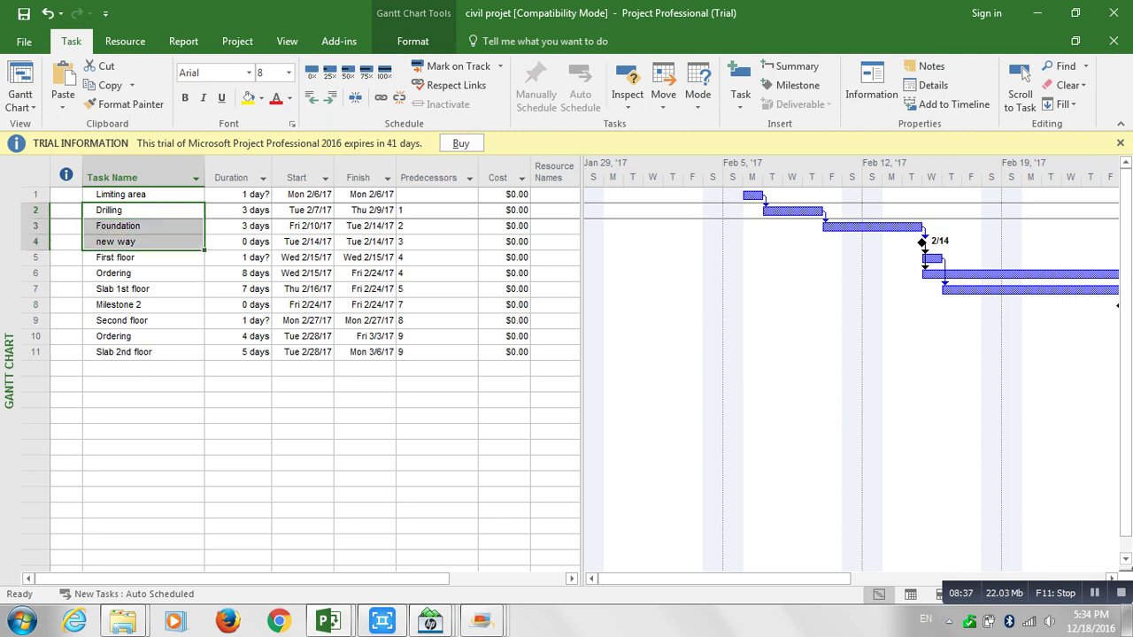
{"action": "key", "text": "shift+Up"}
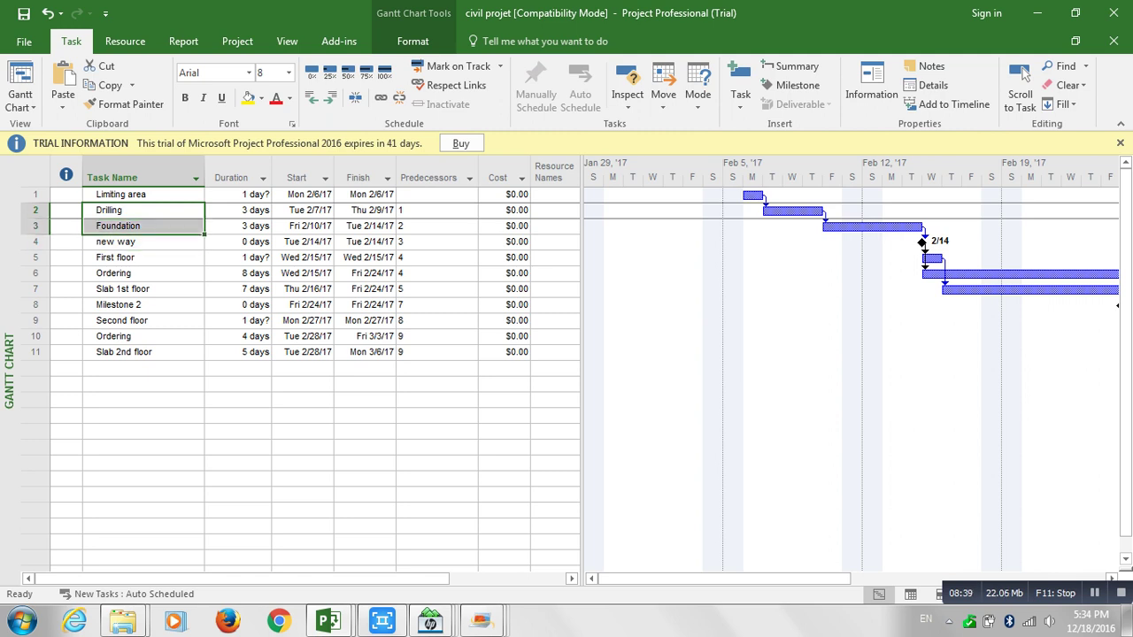
Insert a new task above Limiting area at the start of the task list.
{"action": "key", "text": "Up"}
{"action": "key", "text": "shift+F10"}
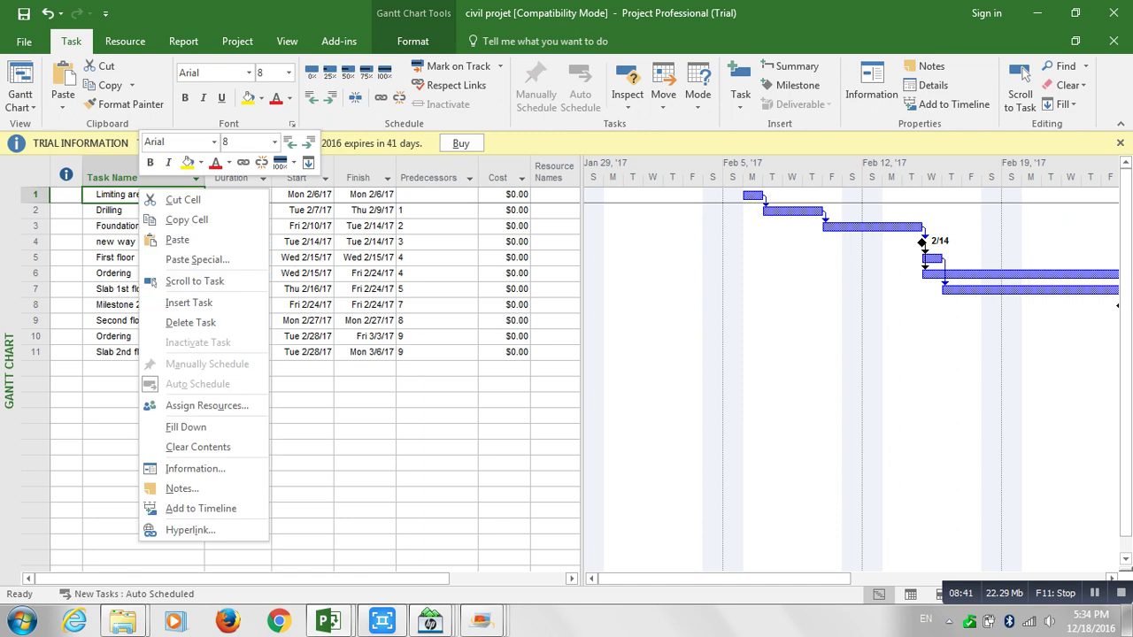
{"action": "key", "text": "Down"}
{"action": "key", "text": "Down"}
{"action": "key", "text": "Down"}
{"action": "key", "text": "Down"}
{"action": "key", "text": "Down"}
{"action": "key", "text": "Down"}
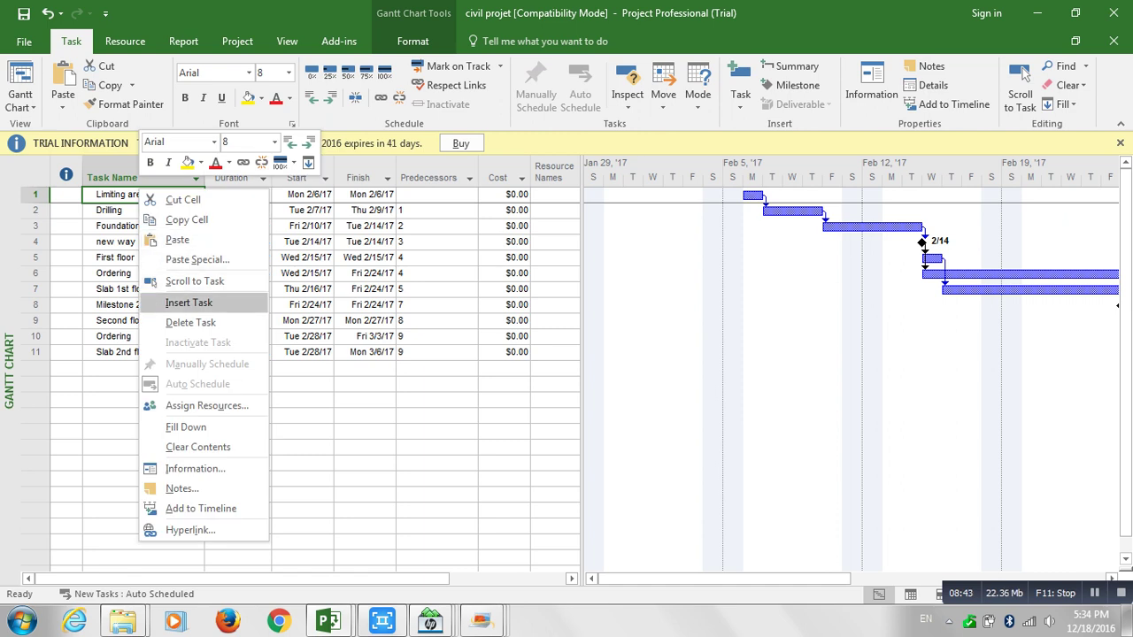
{"action": "key", "text": "Return"}
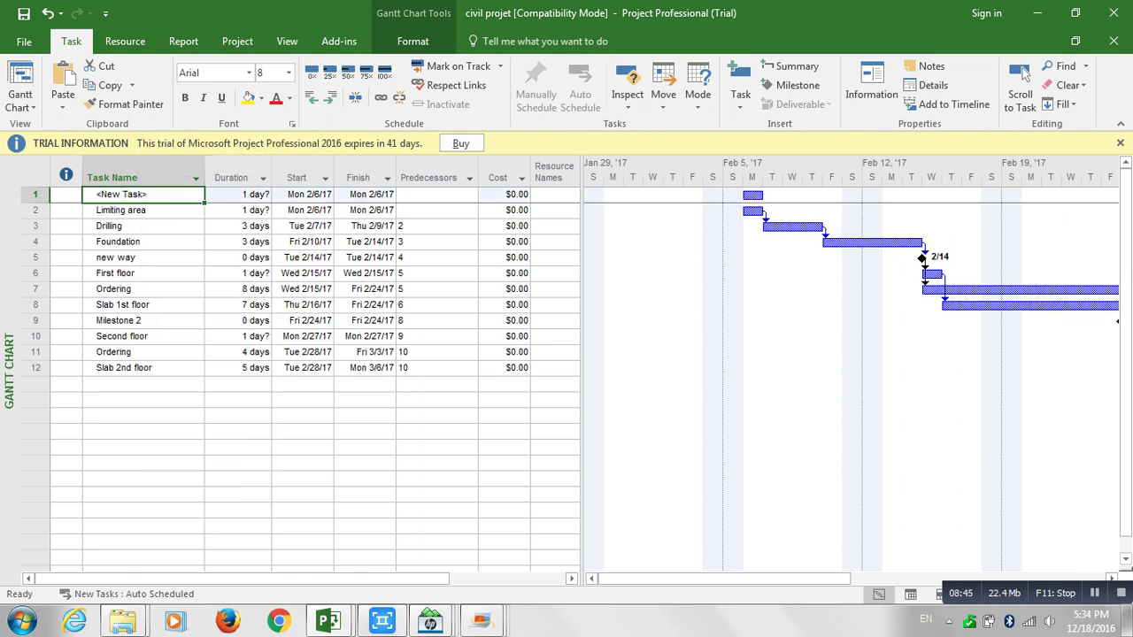
Name the new first task "stage 1".
{"action": "key", "text": "F2"}
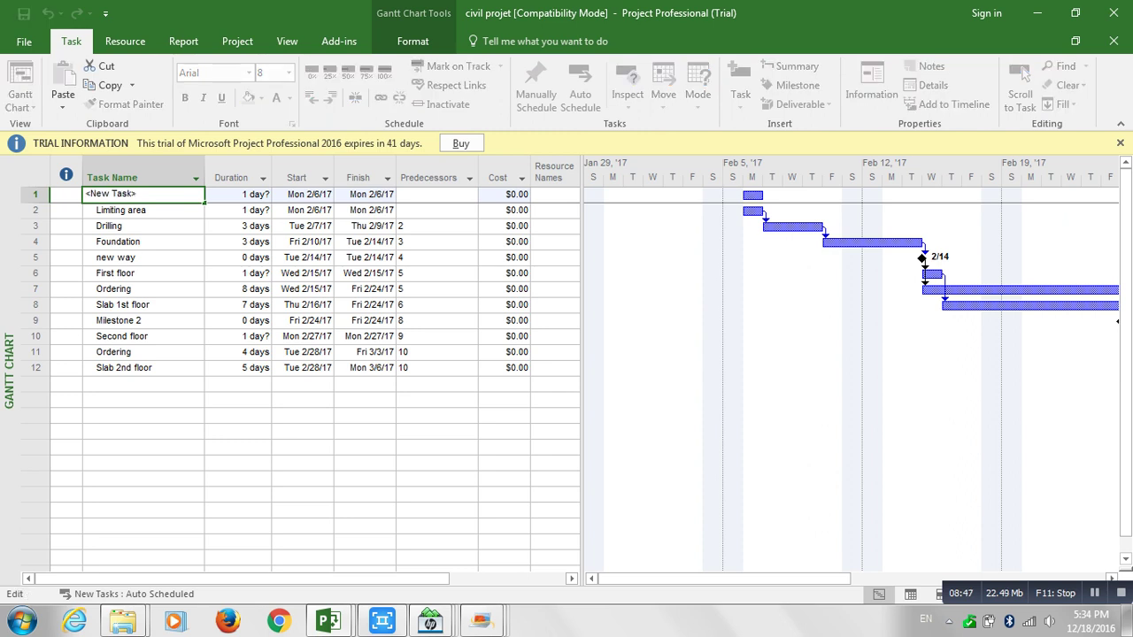
{"action": "key", "text": "ctrl+shift+Left"}
{"action": "key", "text": "ctrl+shift+Left"}
{"action": "type", "text": "stage 1"}
{"action": "key", "text": "Return"}
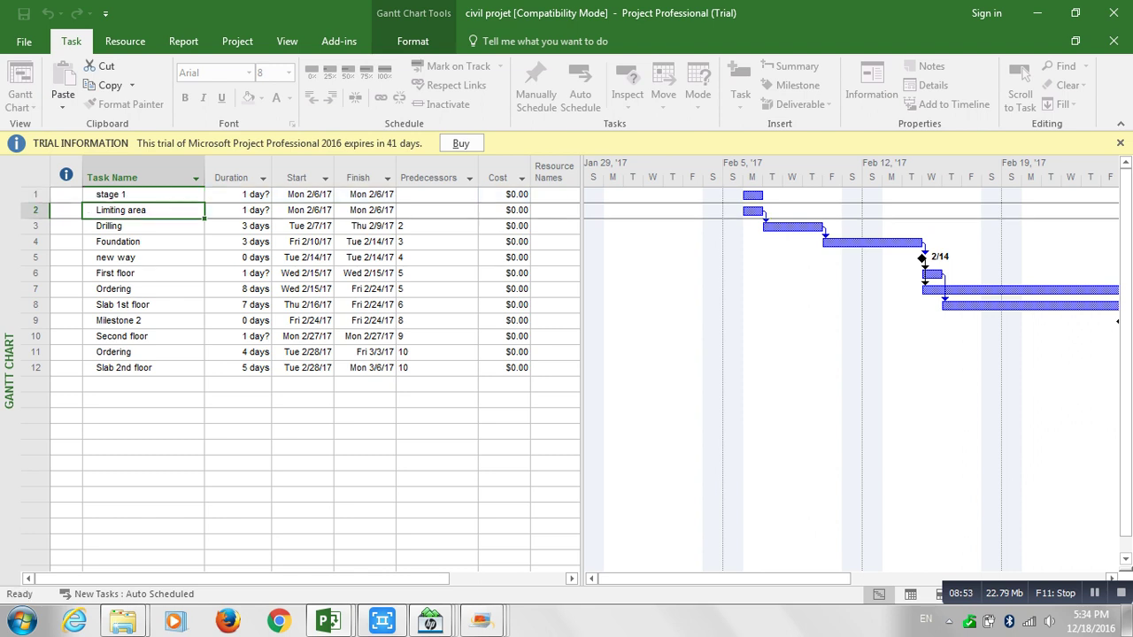
{"action": "left_click", "coordinate": [144, 195]}
{"action": "left_click_drag", "start_coordinate": [144, 202], "coordinate": [144, 211]}
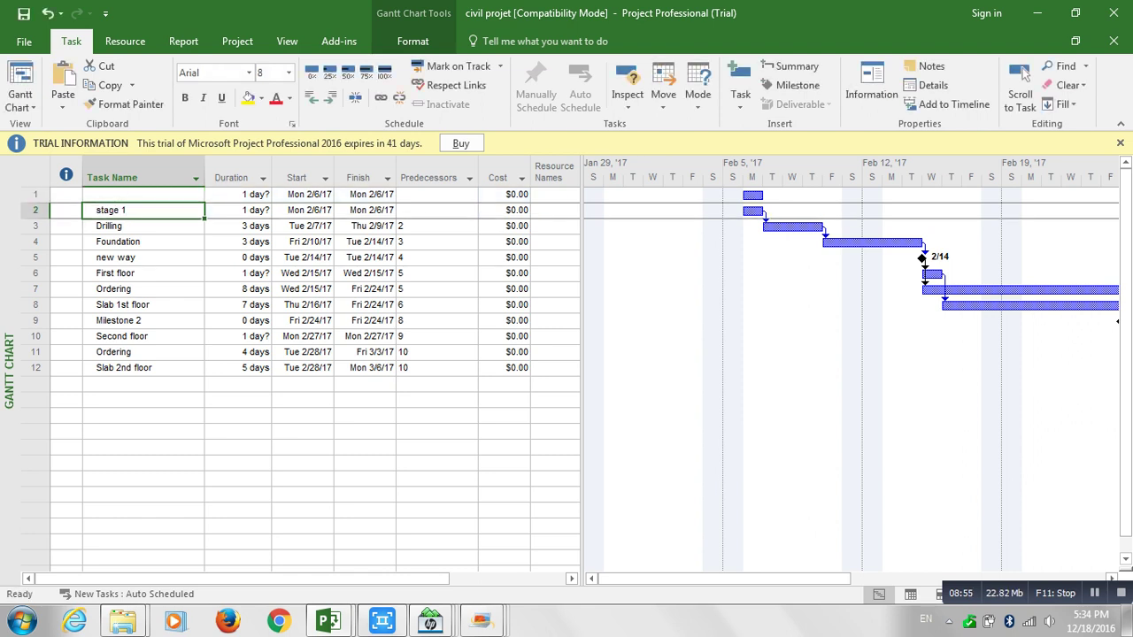
{"action": "left_click", "coordinate": [48, 13]}
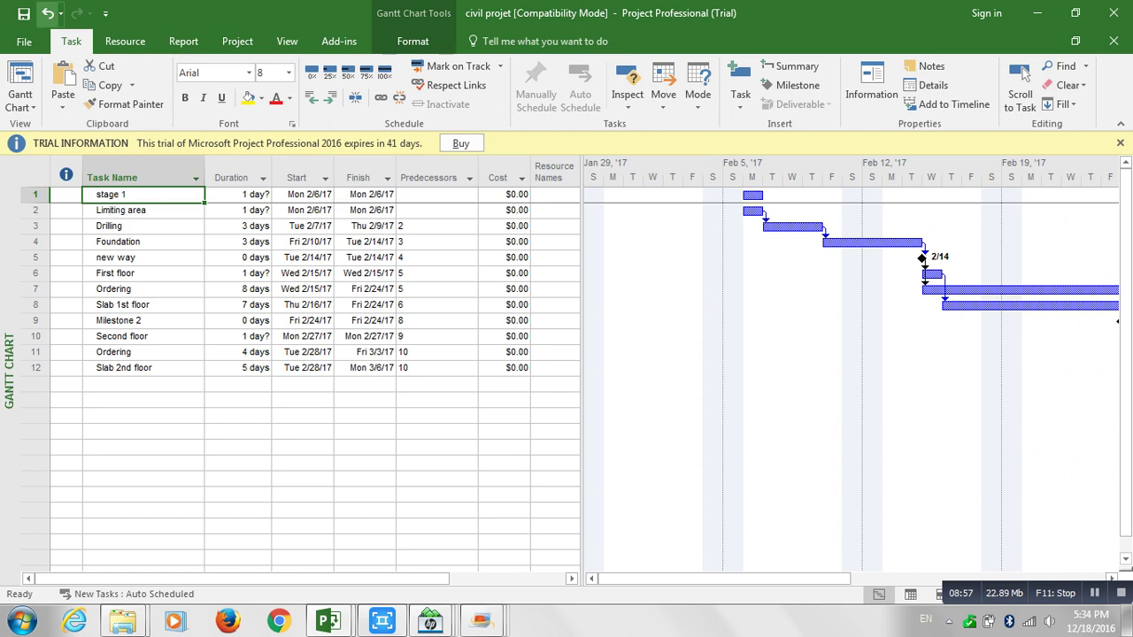
Indent Limiting area, Drilling and Foundation as subtasks of stage 1.
{"action": "left_click", "coordinate": [143, 210]}
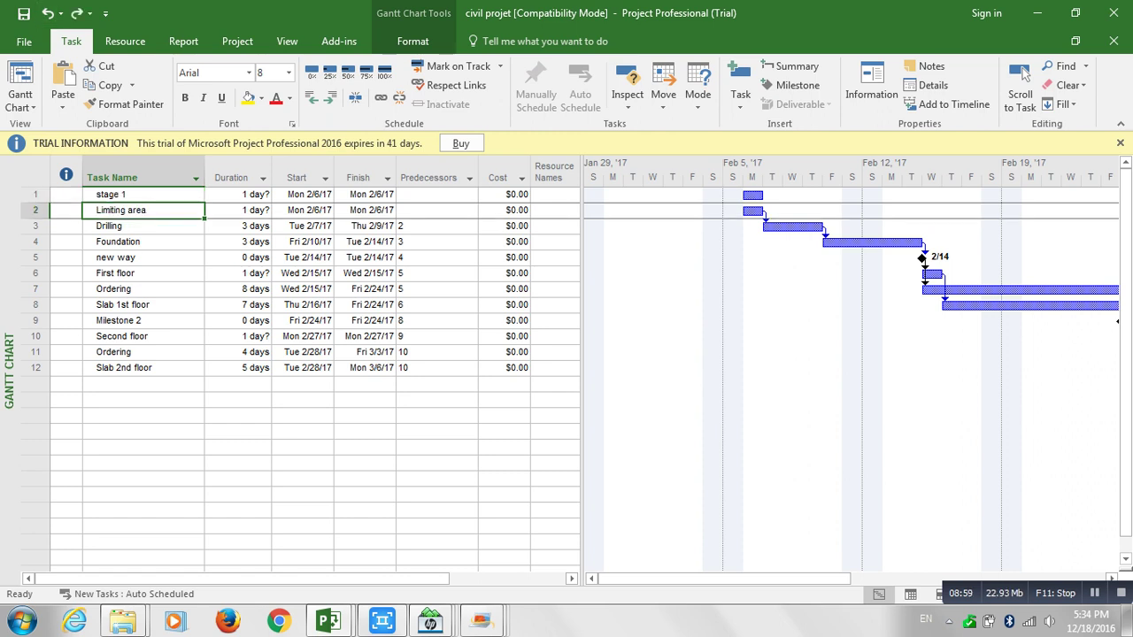
{"action": "key", "text": "shift+Down"}
{"action": "key", "text": "shift+Down"}
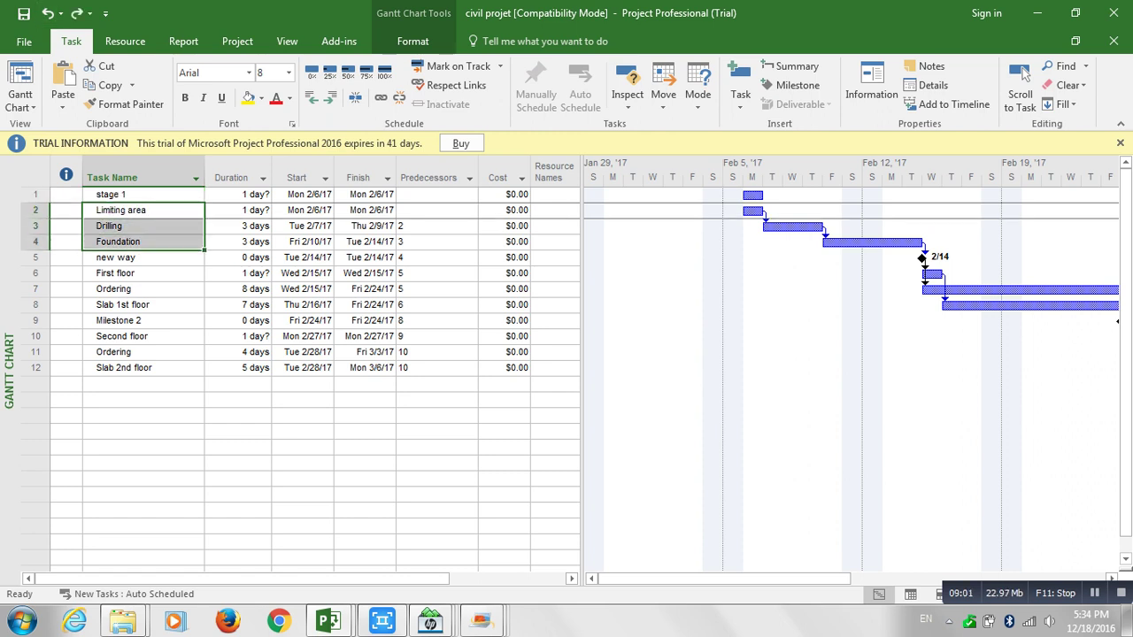
{"action": "key", "text": "shift+Down"}
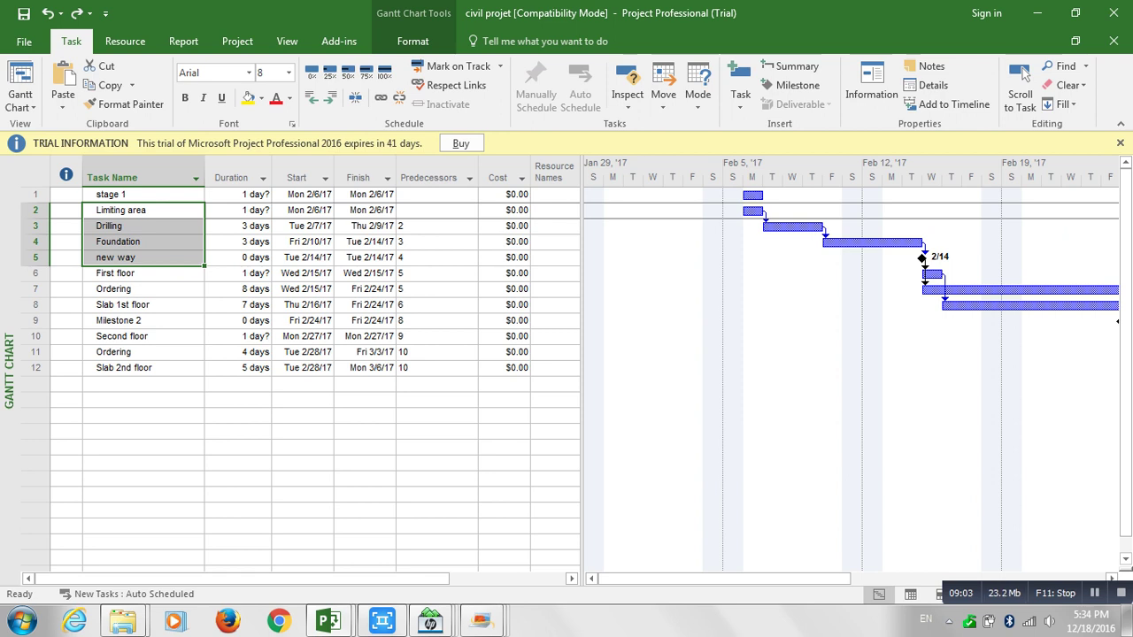
{"action": "key", "text": "shift+Up"}
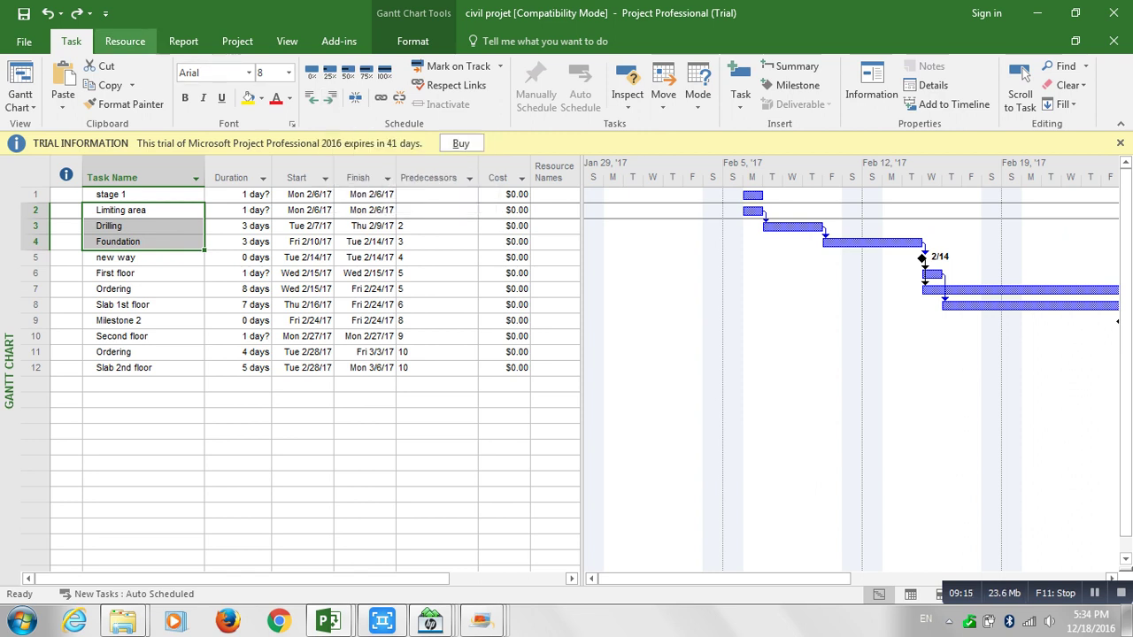
{"action": "left_click", "coordinate": [329, 97]}
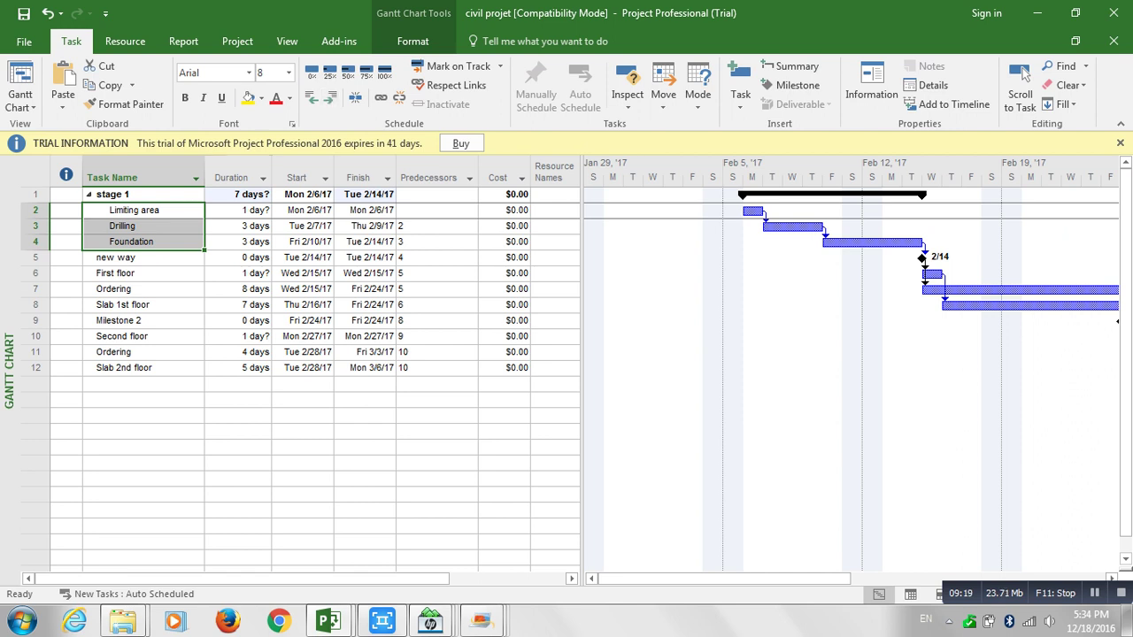
Review the three subtasks under stage 1 and undo their indentation.
{"action": "left_click", "coordinate": [131, 211]}
{"action": "left_click", "coordinate": [129, 226]}
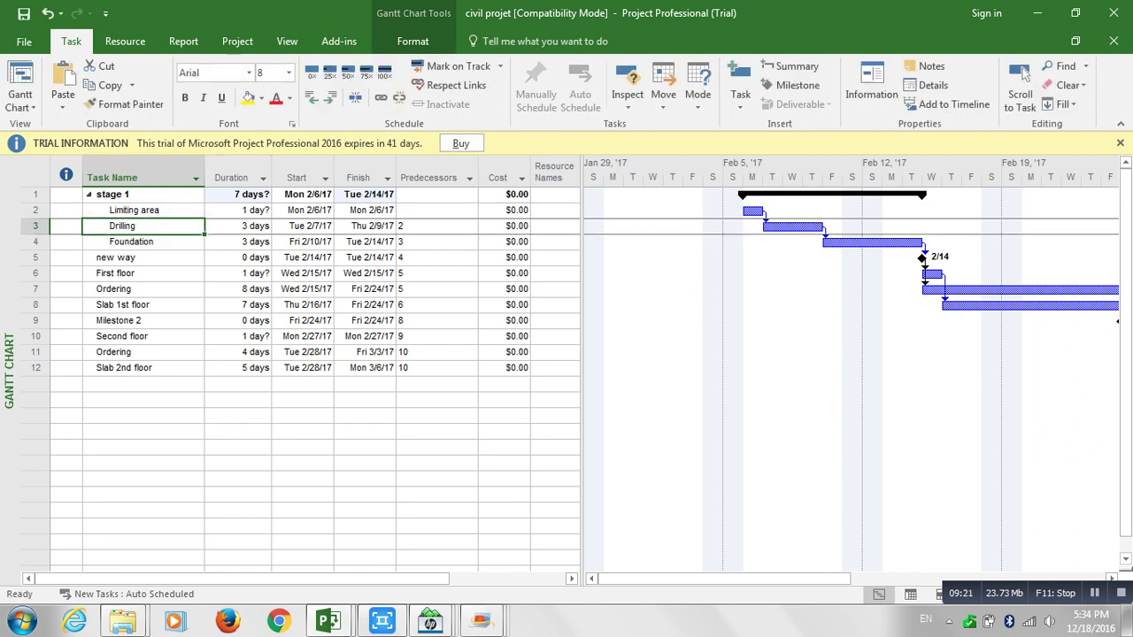
{"action": "left_click", "coordinate": [130, 242]}
{"action": "key", "text": "shift+Up"}
{"action": "key", "text": "shift+Up"}
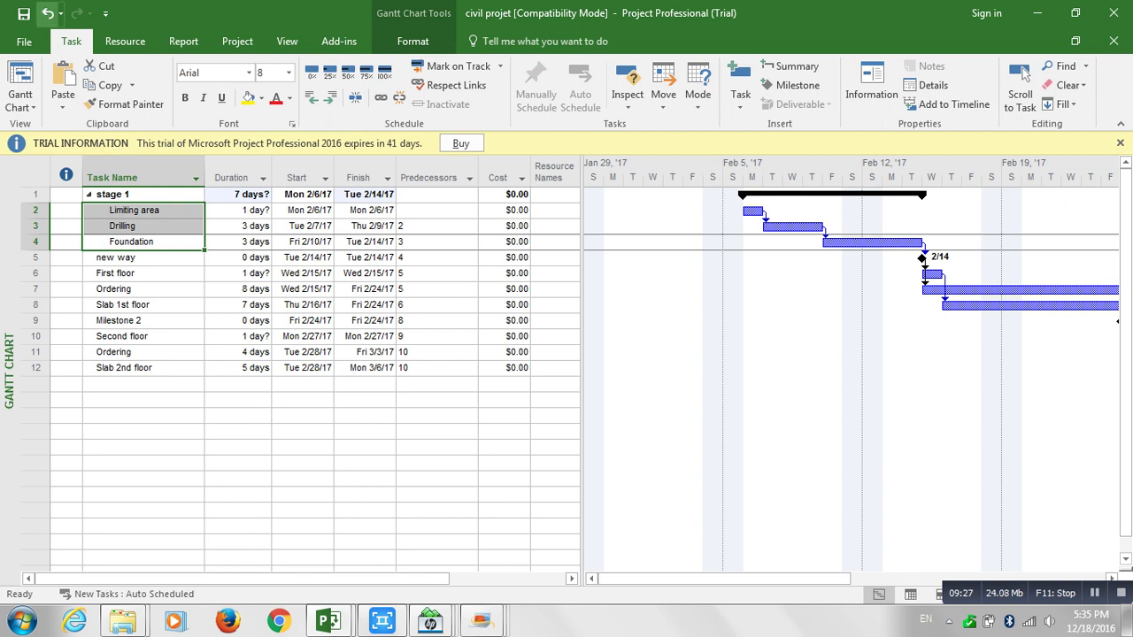
{"action": "key", "text": "ctrl+z"}
{"action": "key", "text": "Up"}
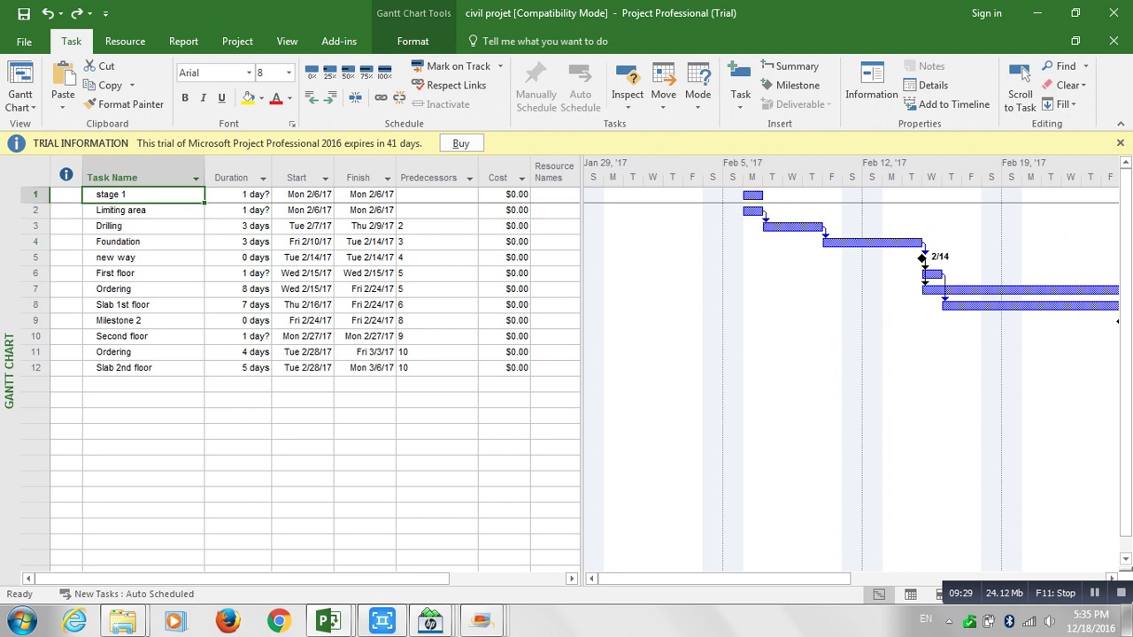
Indent Limiting area, Drilling and Foundation again so that stage 1 becomes their summary task.
{"action": "key", "text": "Down"}
{"action": "key", "text": "shift+Down"}
{"action": "key", "text": "shift+Down"}
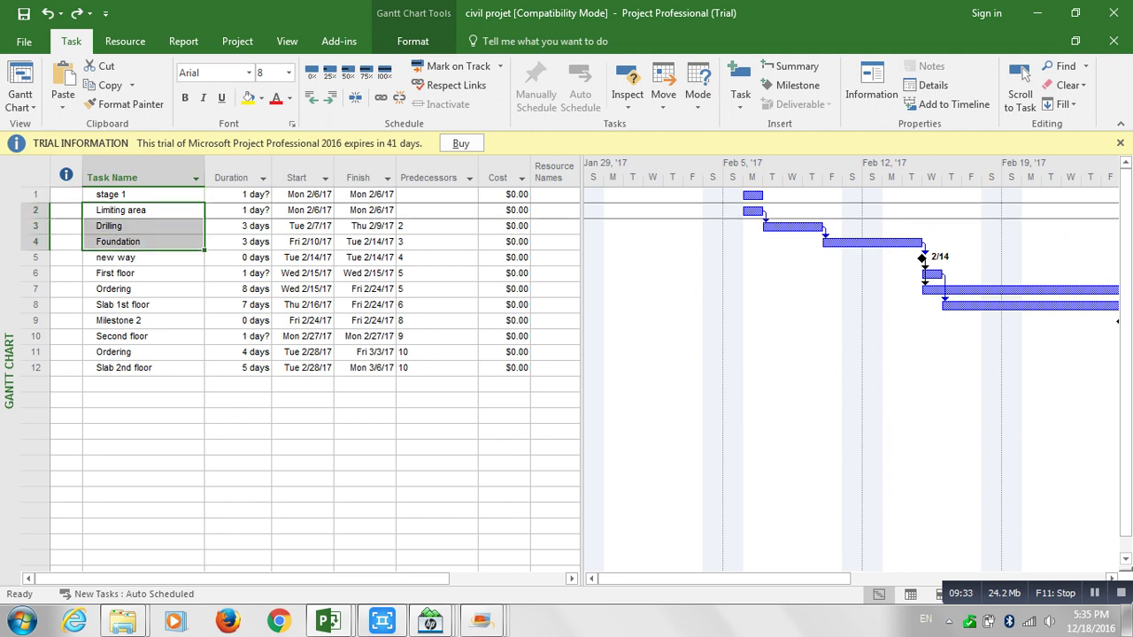
{"action": "key", "text": "alt+shift+Right"}
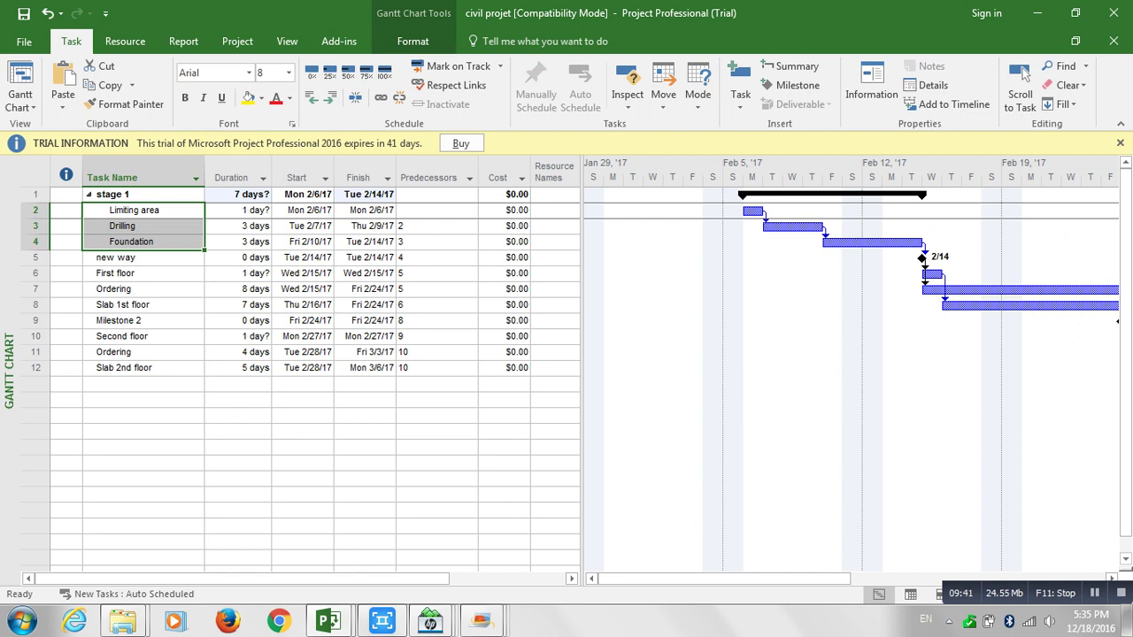
Insert a new task directly above First floor.
{"action": "left_click", "coordinate": [144, 274]}
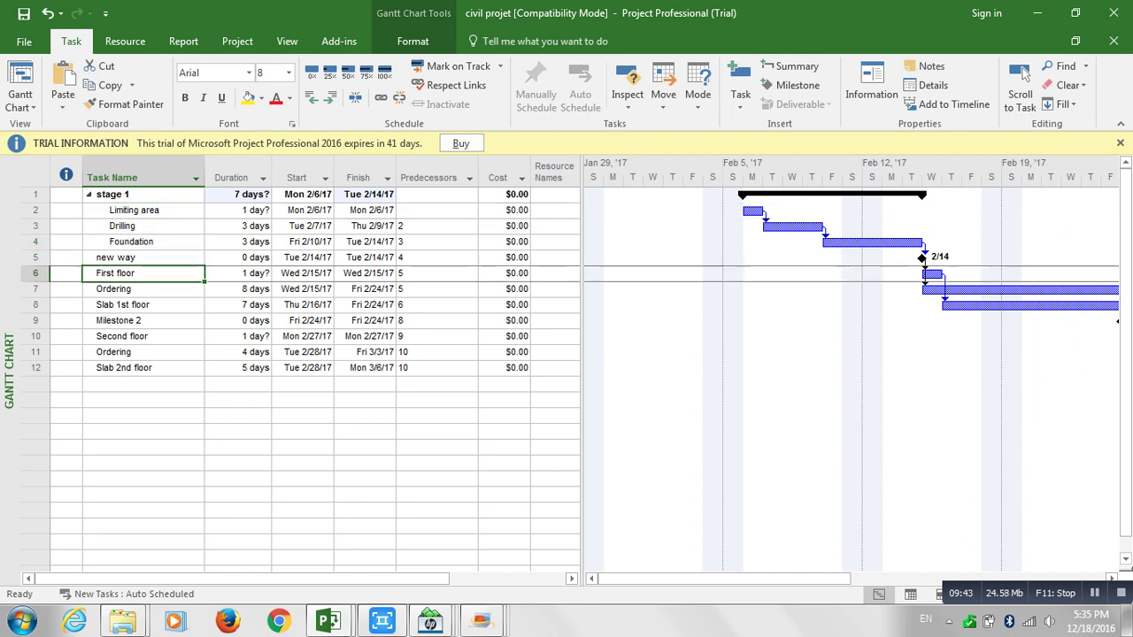
{"action": "right_click", "coordinate": [134, 273]}
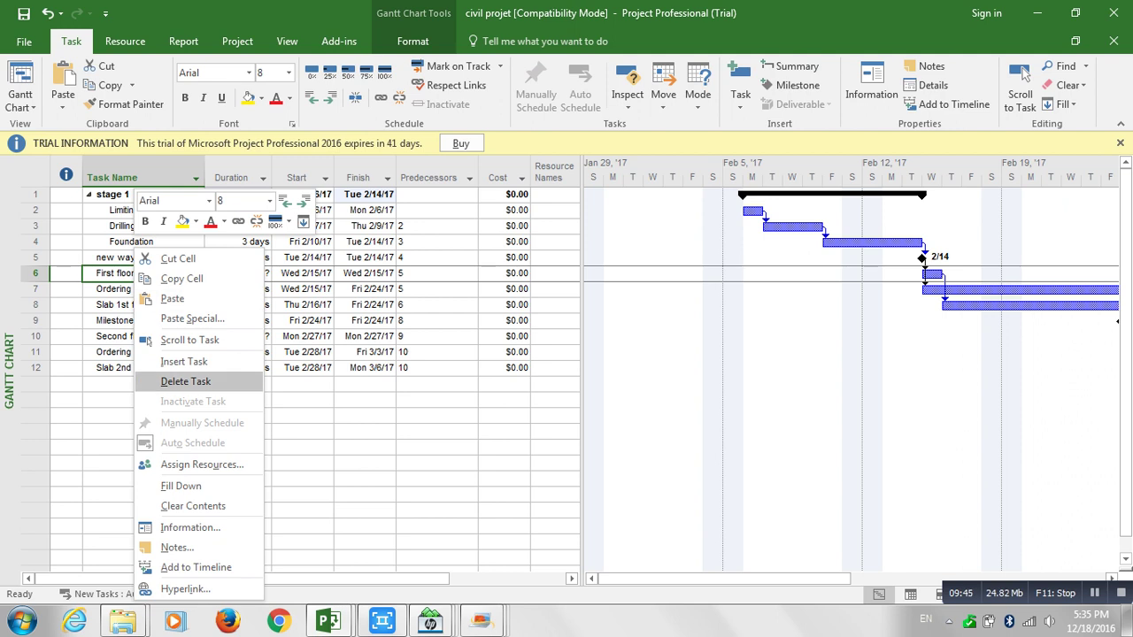
{"action": "key", "text": "Return"}
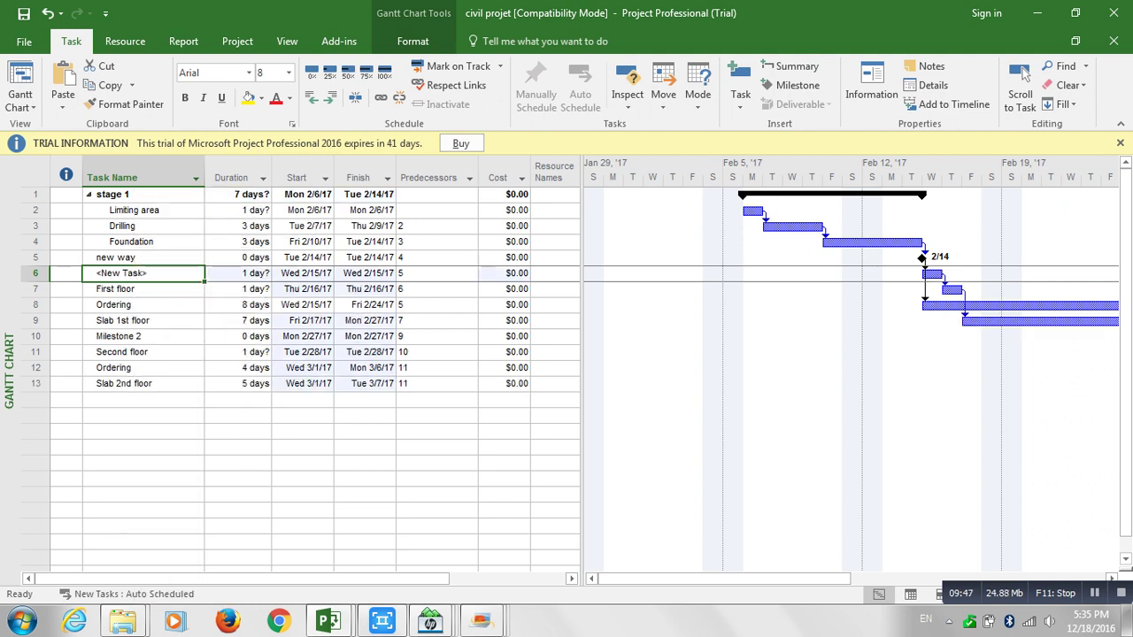
{"action": "key", "text": "shift+space"}
{"action": "key", "text": "shift+F2"}
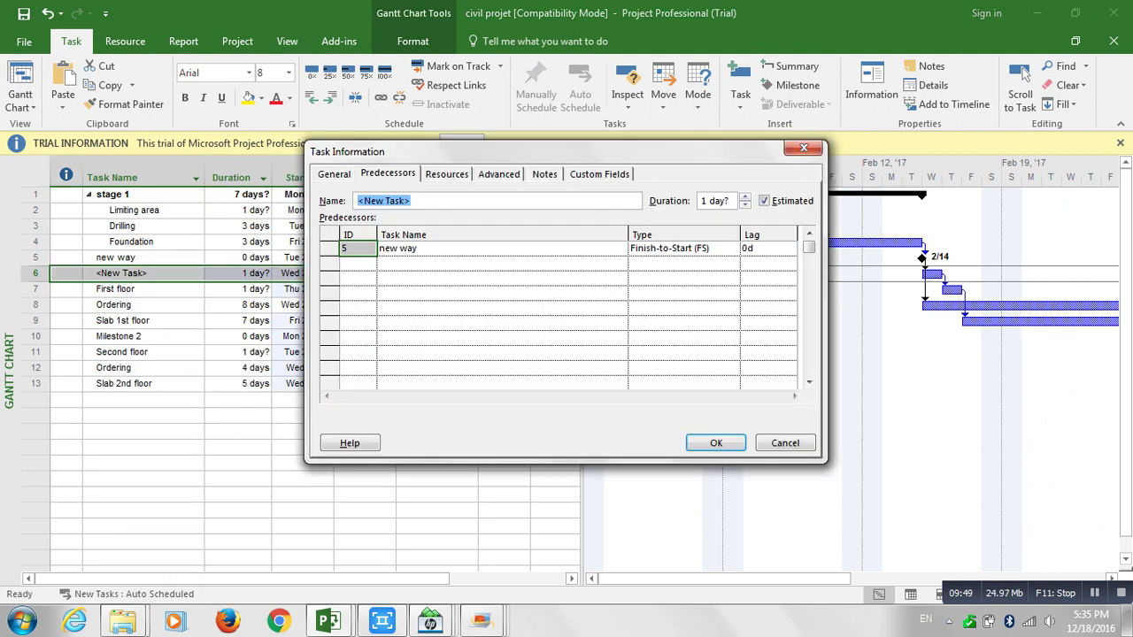
{"action": "key", "text": "Escape"}
Rename the new task above First floor to "stage 2".
{"action": "left_click", "coordinate": [123, 274]}
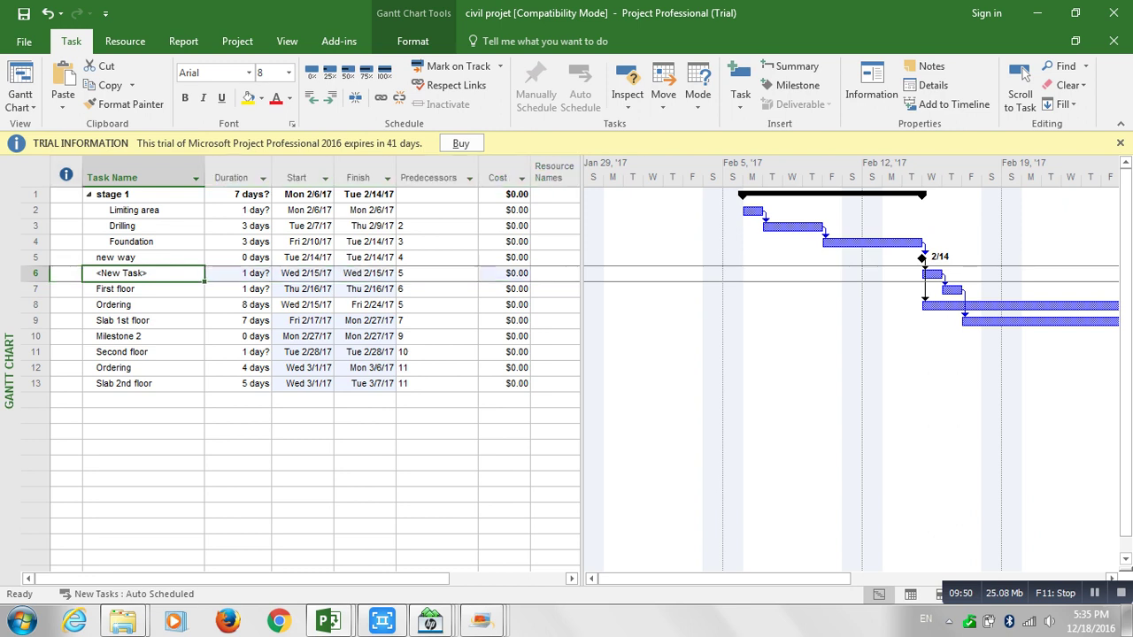
{"action": "left_click", "coordinate": [123, 273]}
{"action": "left_click", "coordinate": [122, 272]}
{"action": "key", "text": "BackSpace"}
{"action": "key", "text": "BackSpace"}
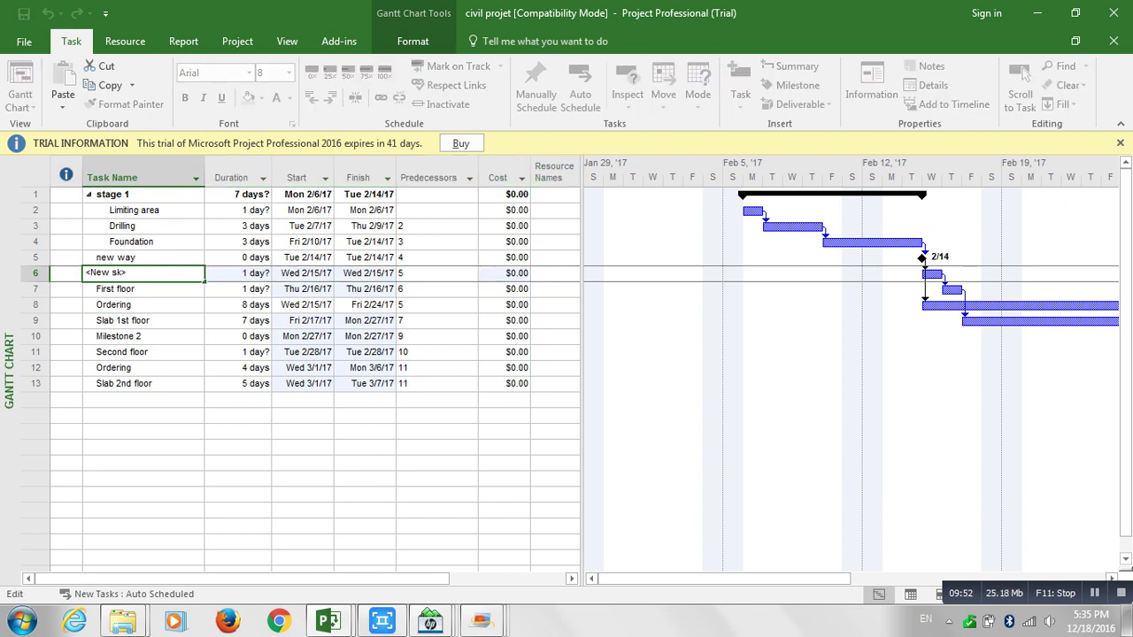
{"action": "key", "text": "ctrl+a"}
{"action": "type", "text": "stage 2"}
{"action": "key", "text": "Return"}
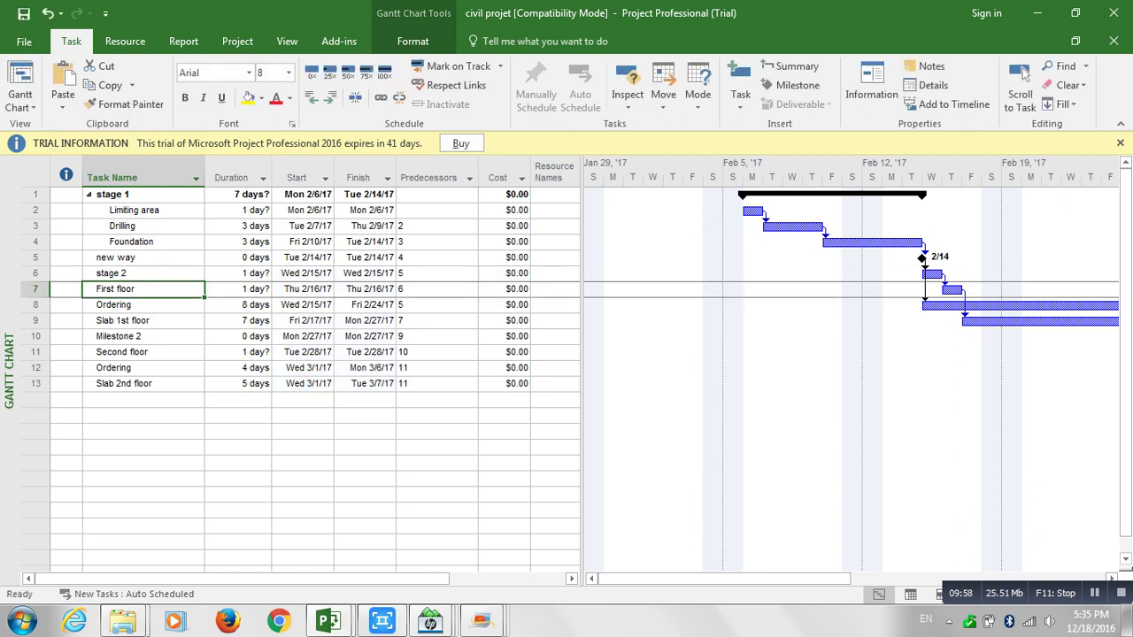
Indent First floor, Ordering and Slab 1st floor as subtasks of stage 2.
{"action": "key", "text": "shift+Down"}
{"action": "key", "text": "shift+Down"}
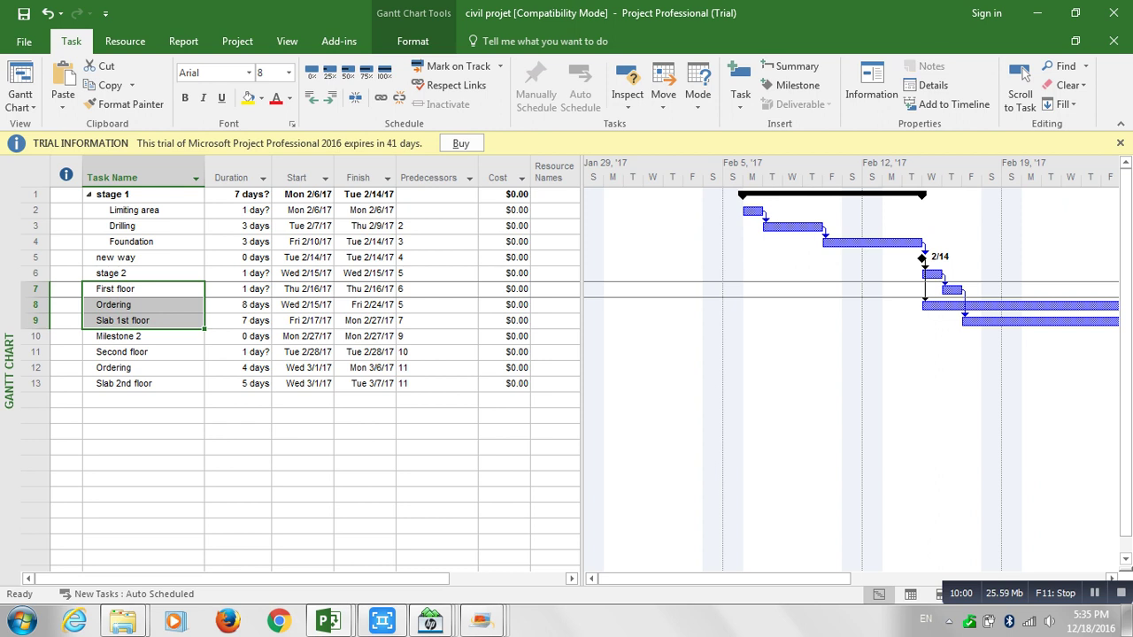
{"action": "key", "text": "alt+shift+Right"}
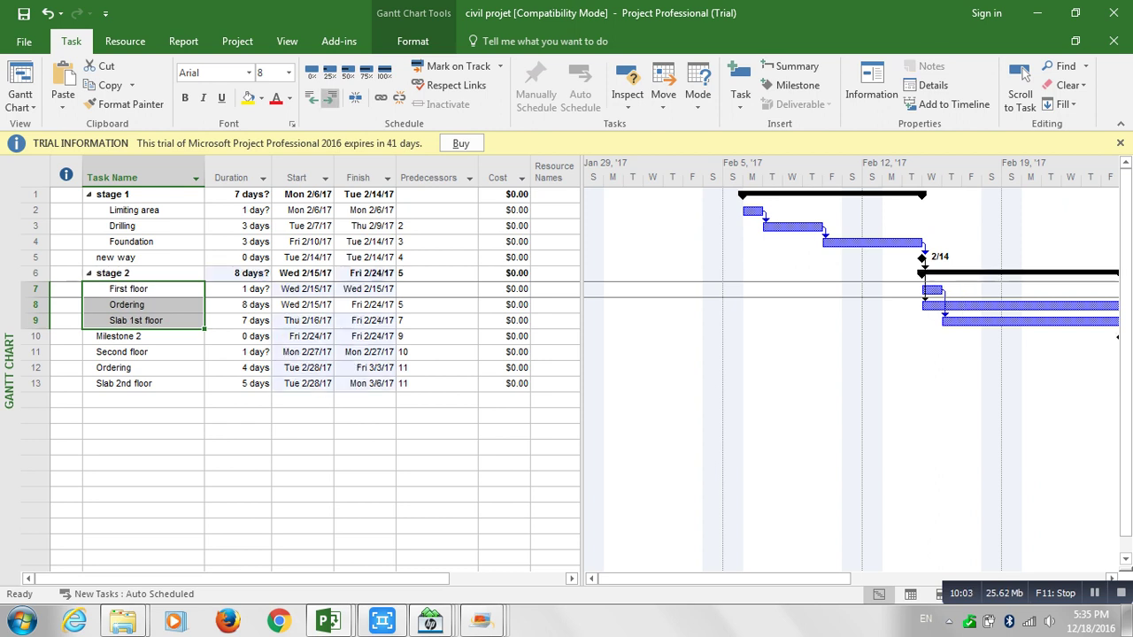
Collapse and re-expand the stage 2 and stage 1 summary tasks to examine their outline.
{"action": "key", "text": "Up"}
{"action": "key", "text": "alt+shift+minus"}
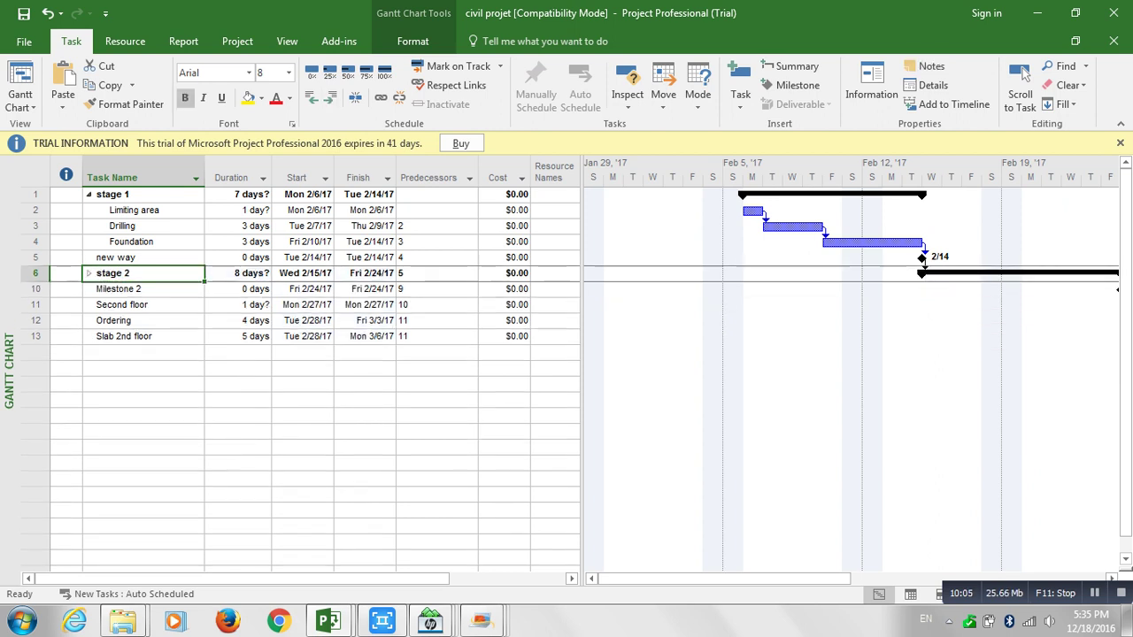
{"action": "key", "text": "Up"}
{"action": "key", "text": "Up"}
{"action": "key", "text": "Up"}
{"action": "key", "text": "Up"}
{"action": "key", "text": "Up"}
{"action": "key", "text": "alt+shift+minus"}
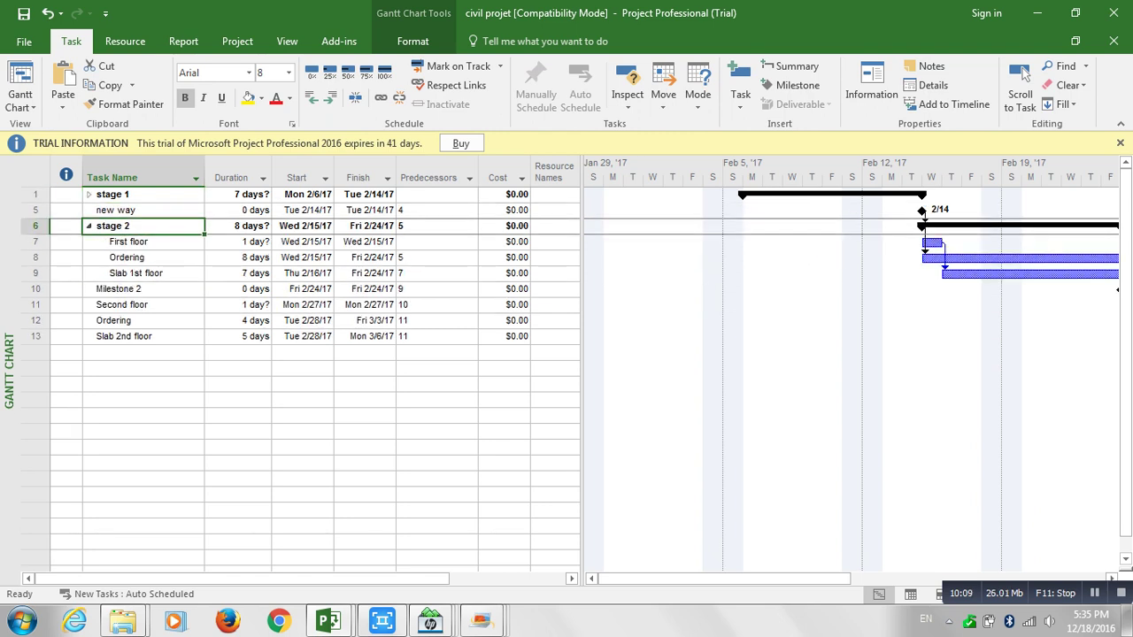
{"action": "left_click", "coordinate": [89, 195]}
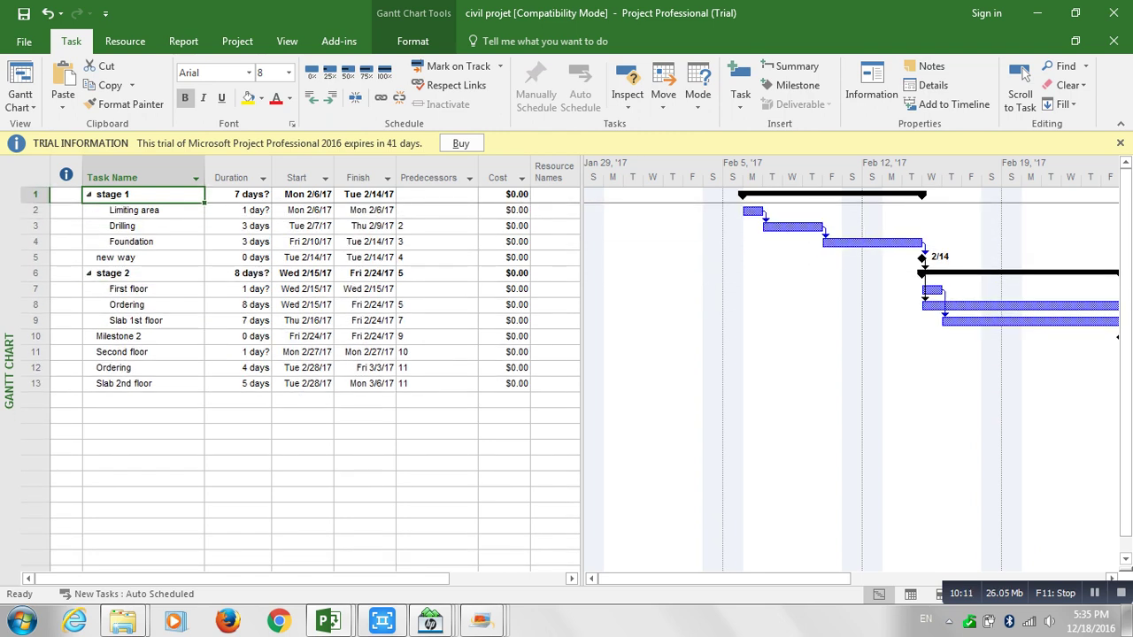
Compare the duration of stage 1 with the durations of its three subtasks.
{"action": "left_click", "coordinate": [133, 336]}
{"action": "left_click", "coordinate": [133, 306]}
{"action": "left_click", "coordinate": [133, 274]}
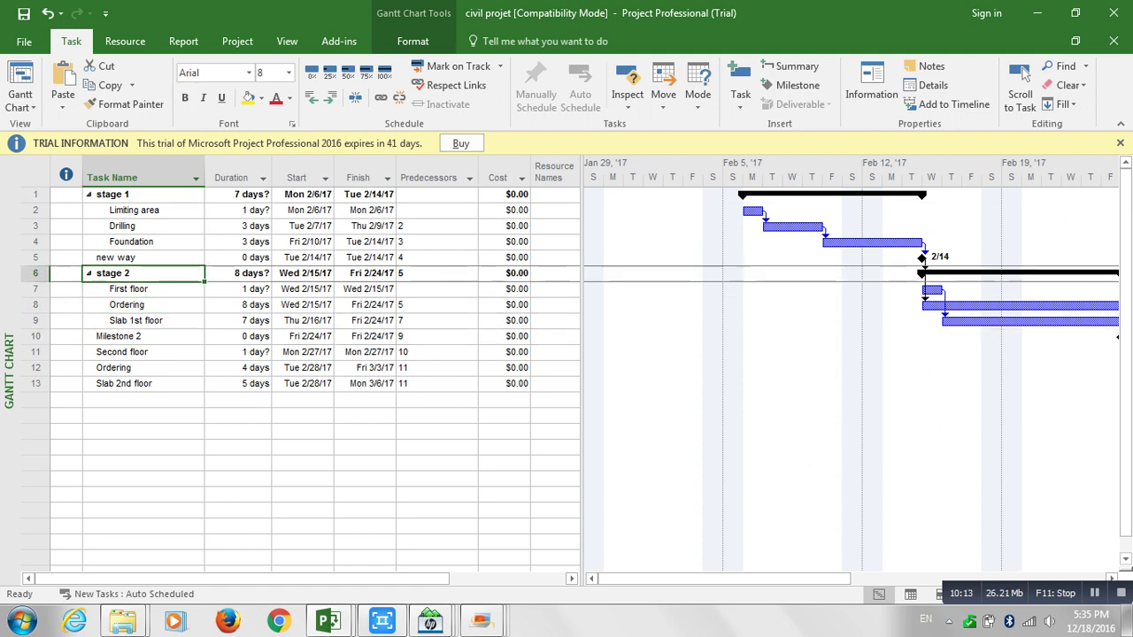
{"action": "left_click", "coordinate": [133, 195]}
{"action": "left_click", "coordinate": [236, 195]}
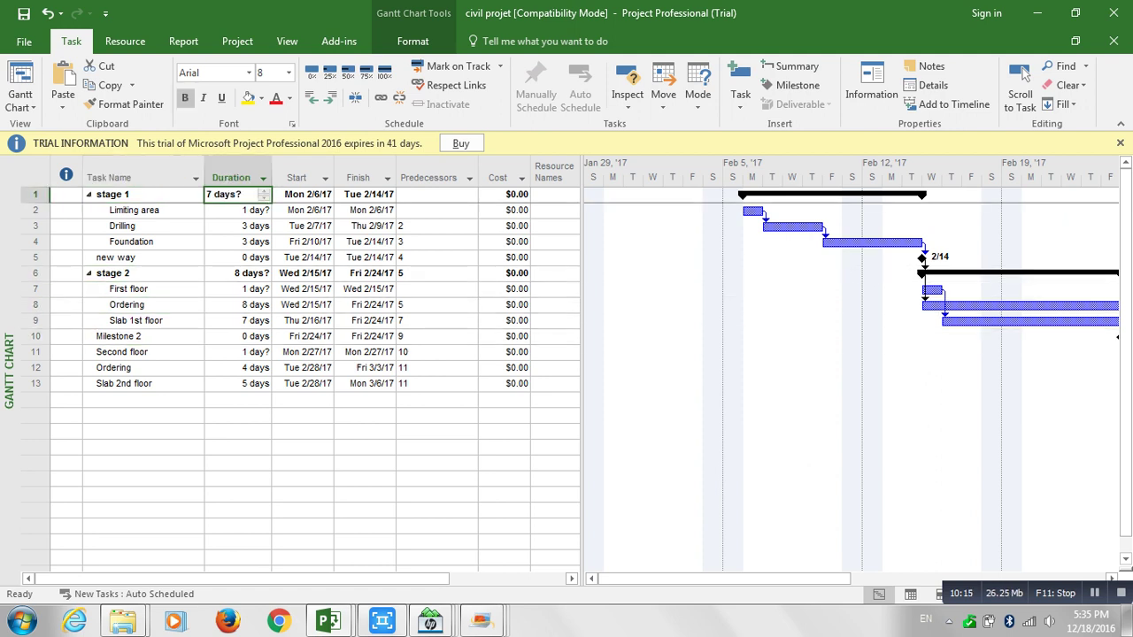
{"action": "key", "text": "Return"}
{"action": "key", "text": "shift+Down"}
{"action": "key", "text": "shift+Down"}
{"action": "key", "text": "shift+Down"}
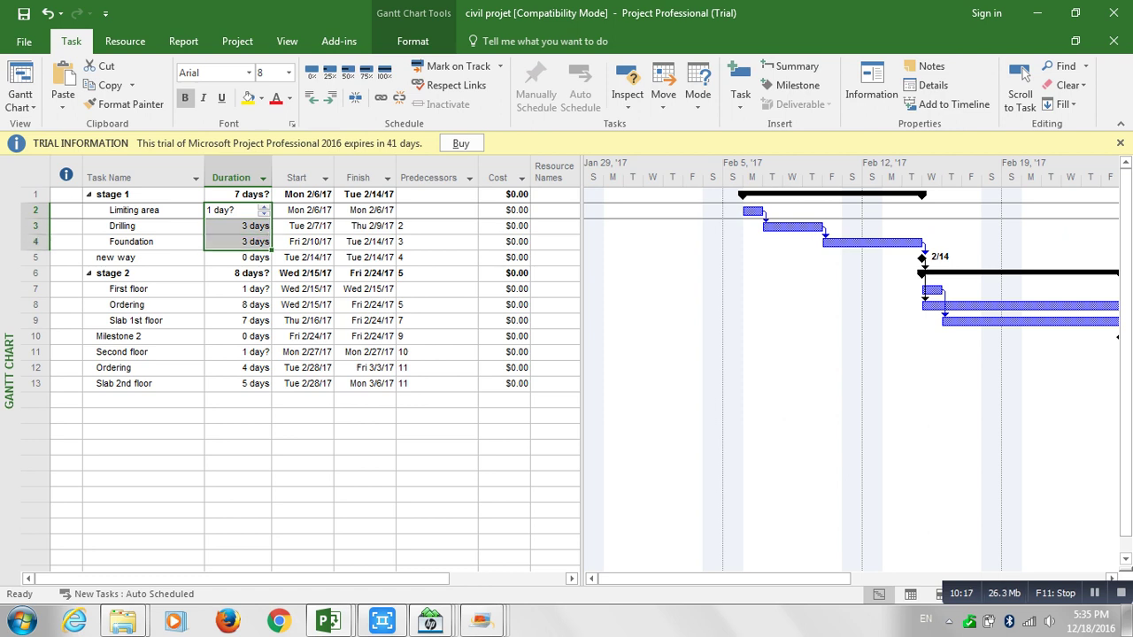
{"action": "key", "text": "shift+Up"}
{"action": "left_click", "coordinate": [236, 195]}
{"action": "left_click", "coordinate": [143, 210]}
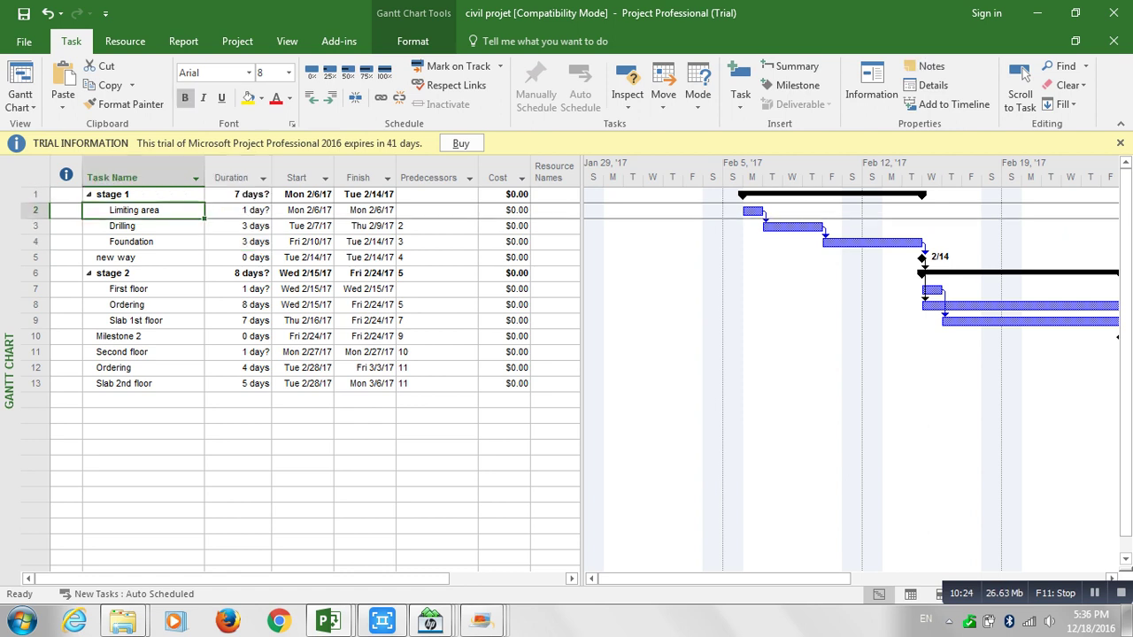
Give Drilling's finish-to-start link from Limiting area a lag of 4 elapsed days.
{"action": "left_click", "coordinate": [143, 226]}
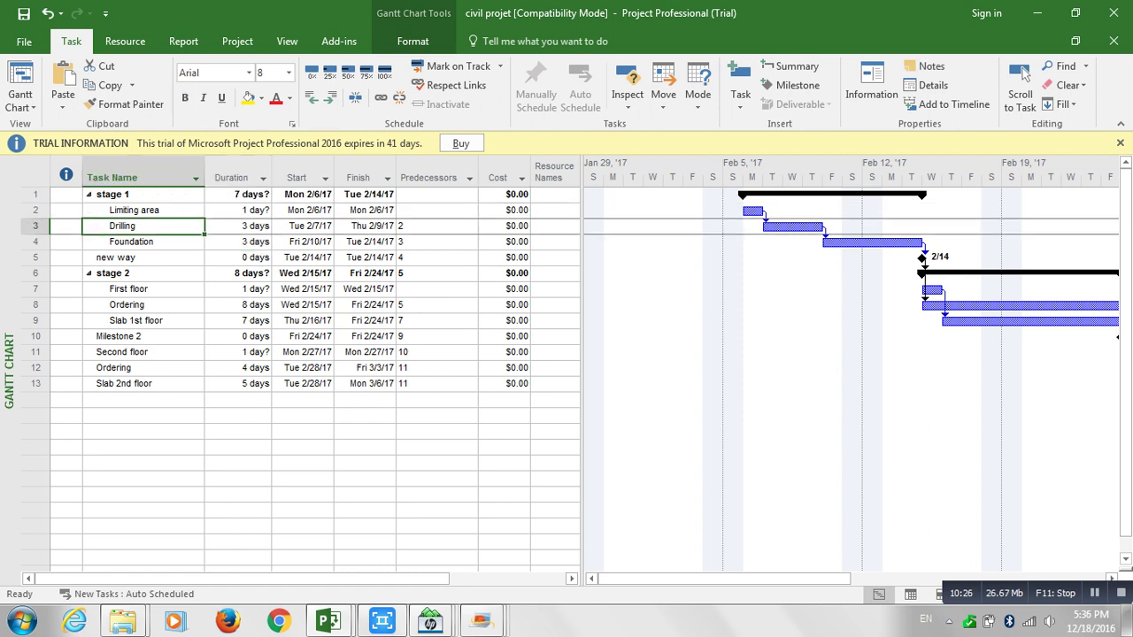
{"action": "double_click", "coordinate": [143, 227]}
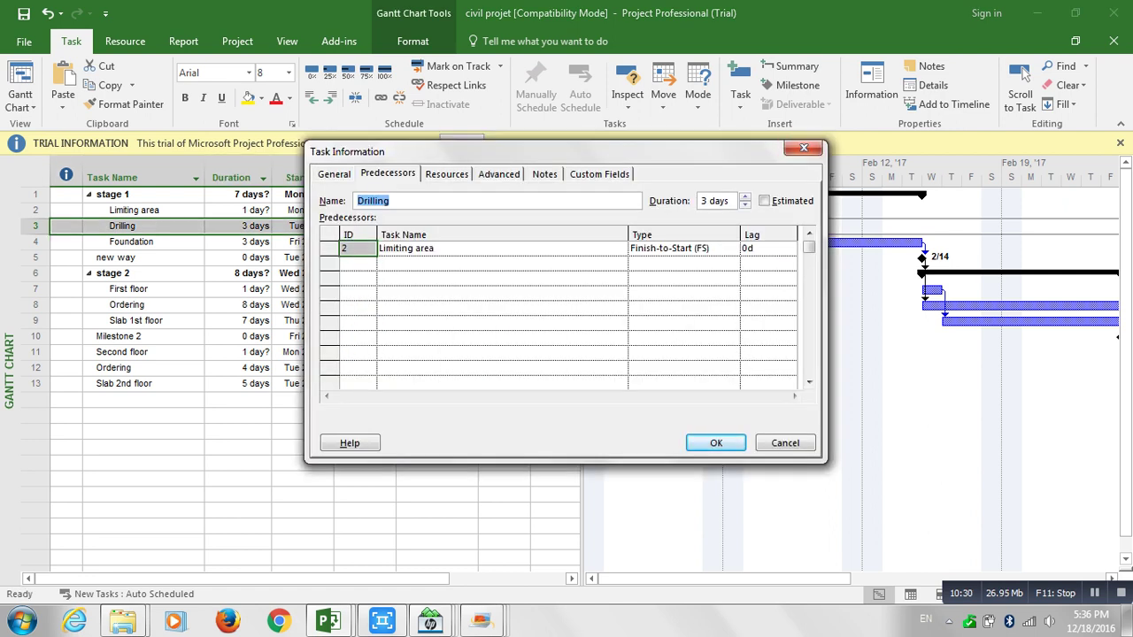
{"action": "left_click", "coordinate": [763, 249]}
{"action": "key", "text": "BackSpace"}
{"action": "type", "text": "4"}
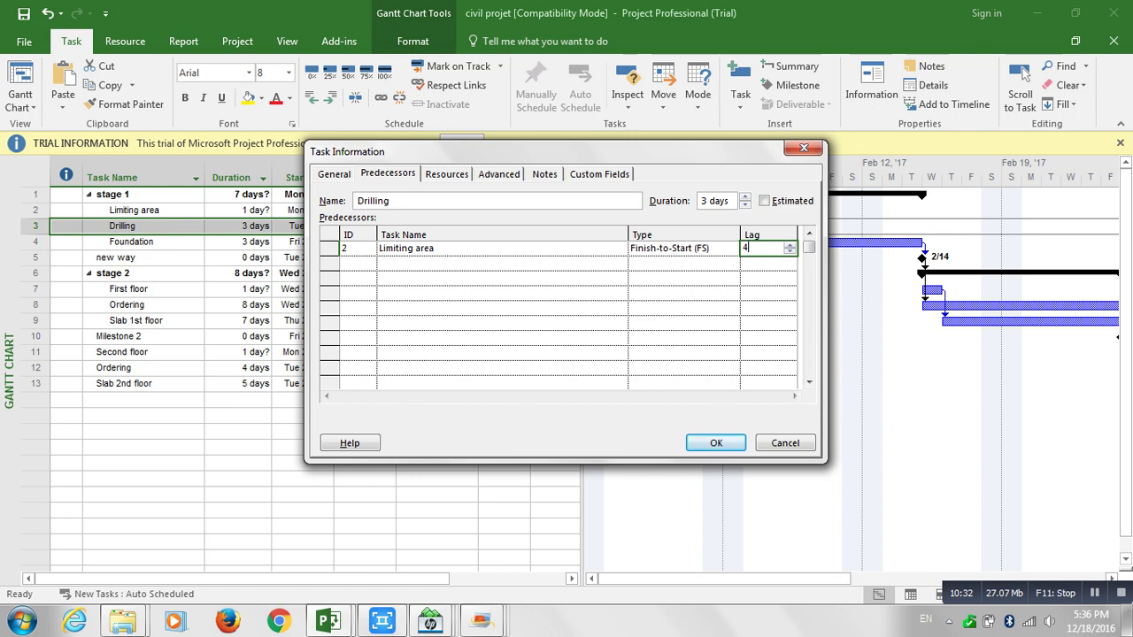
{"action": "key", "text": "Return"}
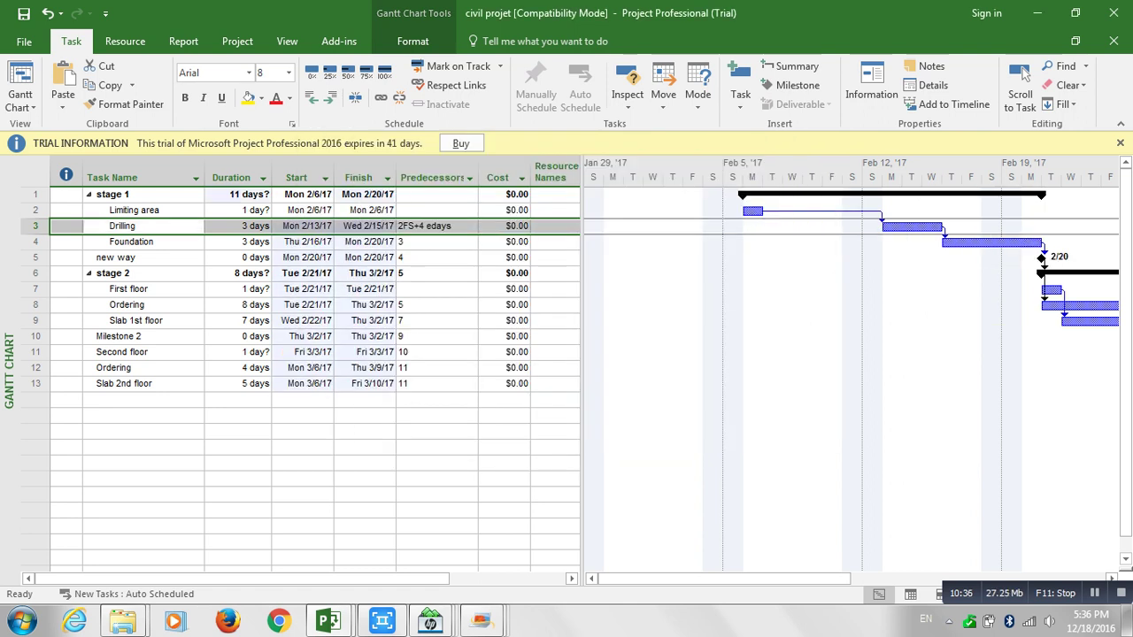
Examine how the lag affects stage 1's duration compared with its subtasks' durations.
{"action": "left_click", "coordinate": [238, 211]}
{"action": "left_click", "coordinate": [238, 257]}
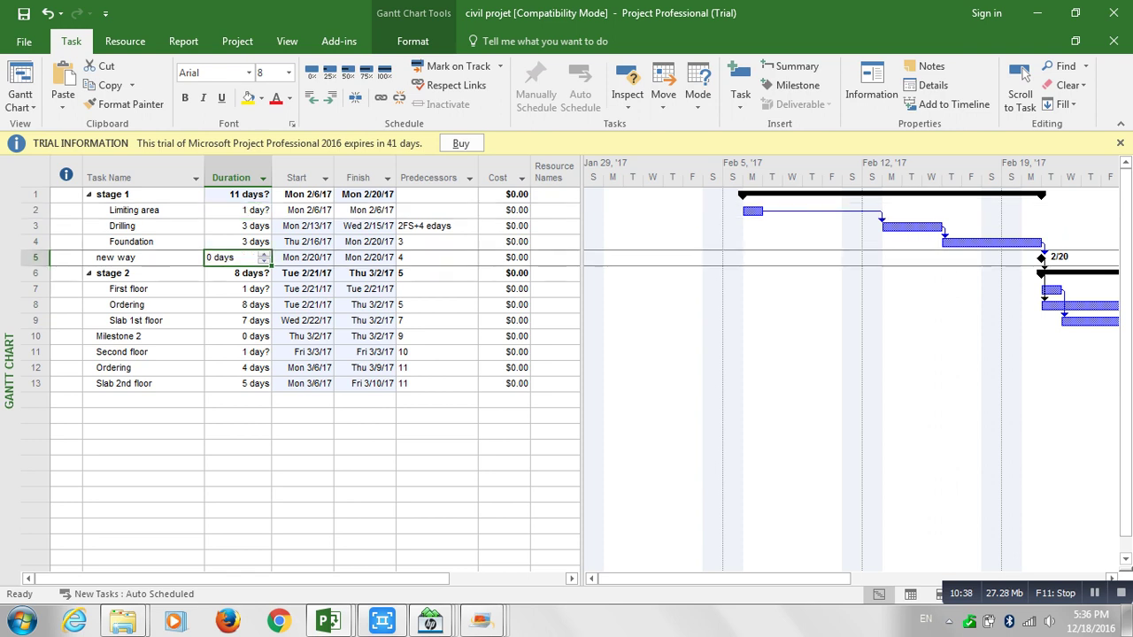
{"action": "key", "text": "Up"}
{"action": "key", "text": "shift+Up"}
{"action": "key", "text": "shift+Up"}
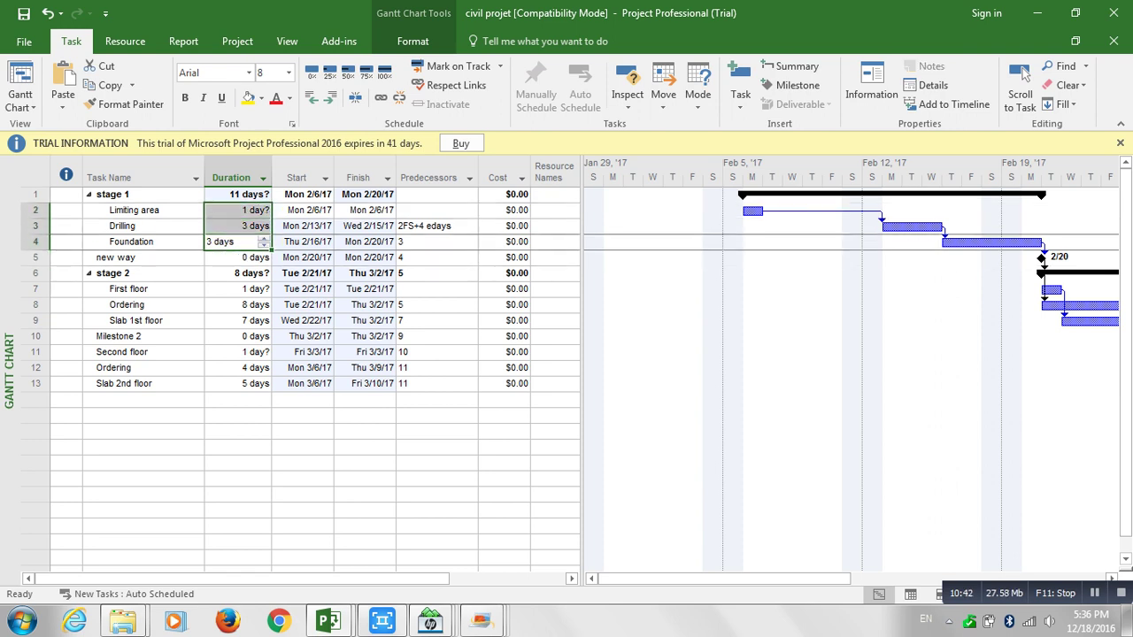
{"action": "key", "text": "Up"}
{"action": "key", "text": "Up"}
{"action": "key", "text": "Up"}
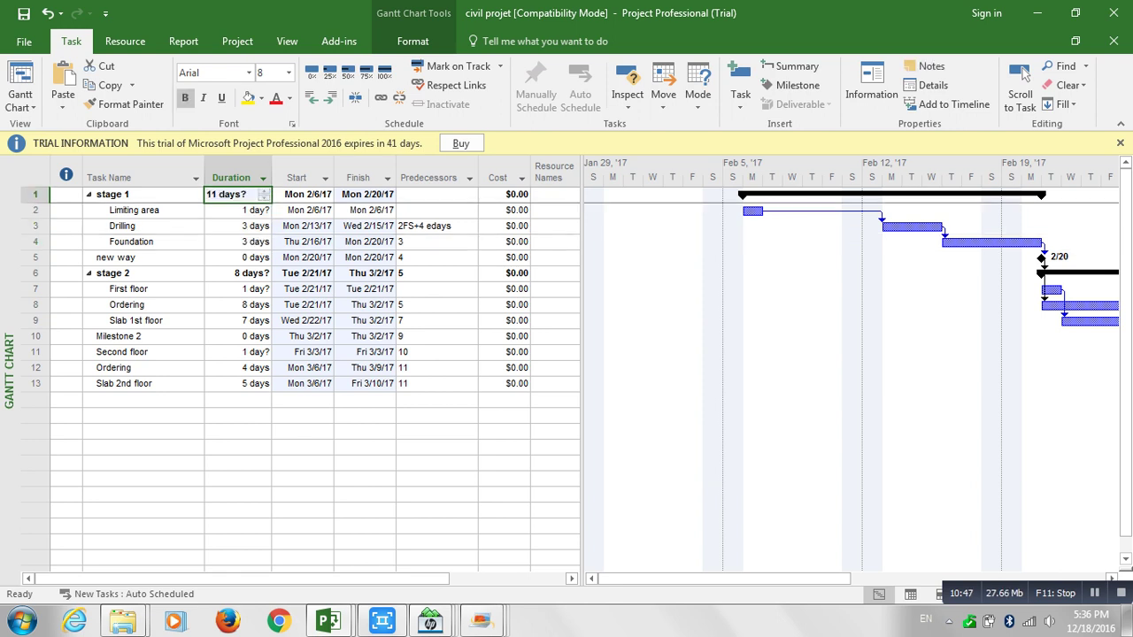
{"action": "key", "text": "Down"}
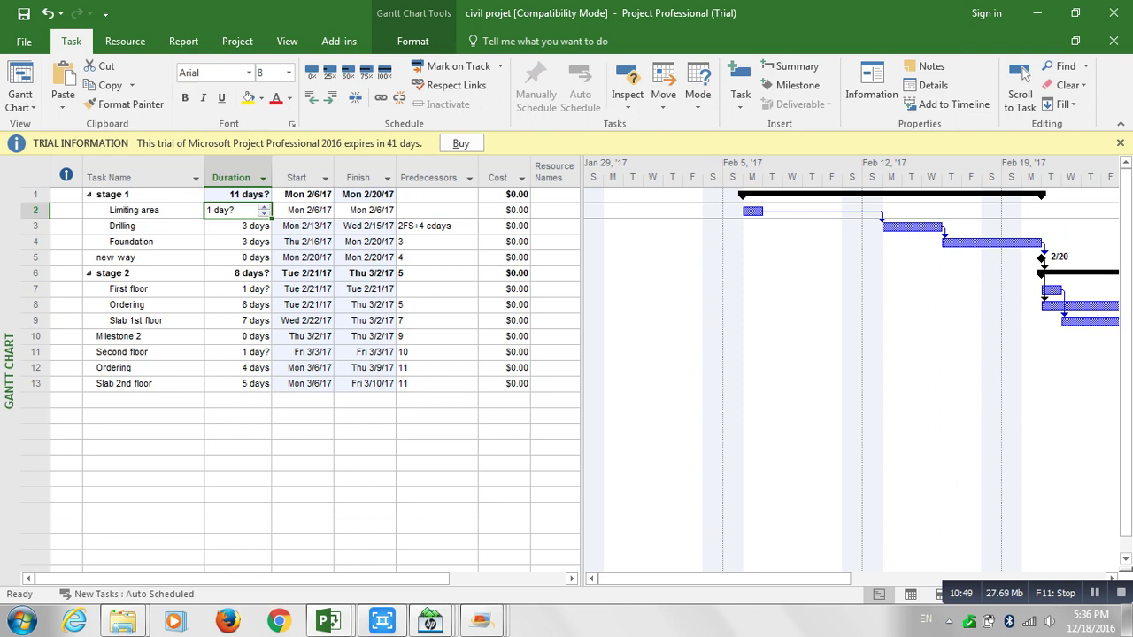
{"action": "key", "text": "Up"}
{"action": "key", "text": "Down"}
{"action": "key", "text": "shift+Down"}
{"action": "key", "text": "shift+Down"}
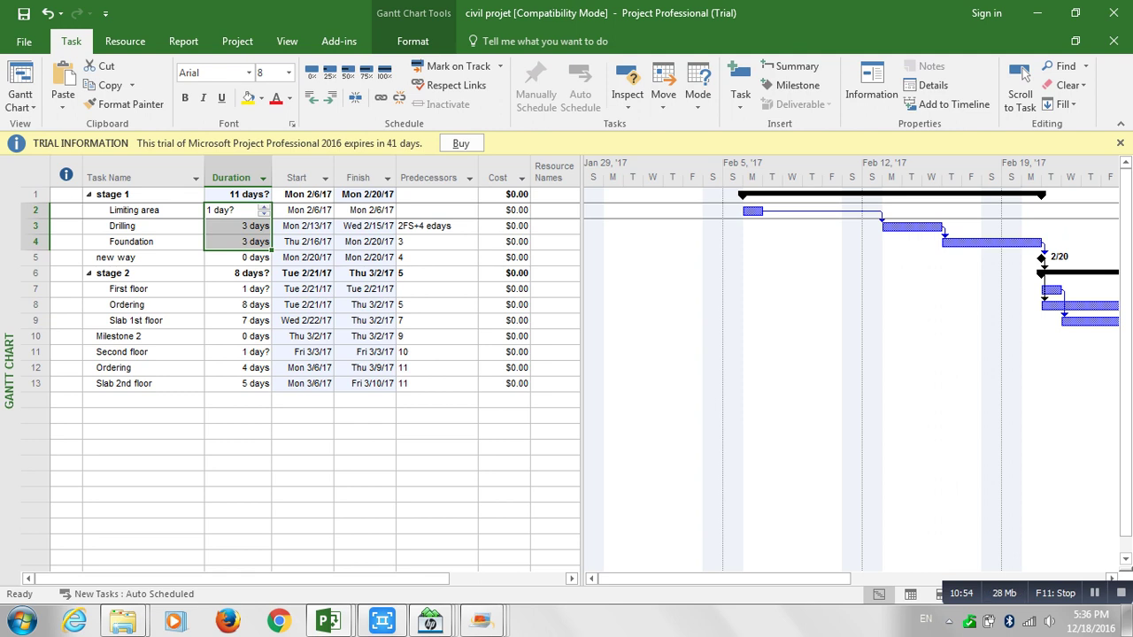
Undo the lag on Drilling's link from Limiting area.
{"action": "left_click", "coordinate": [48, 12]}
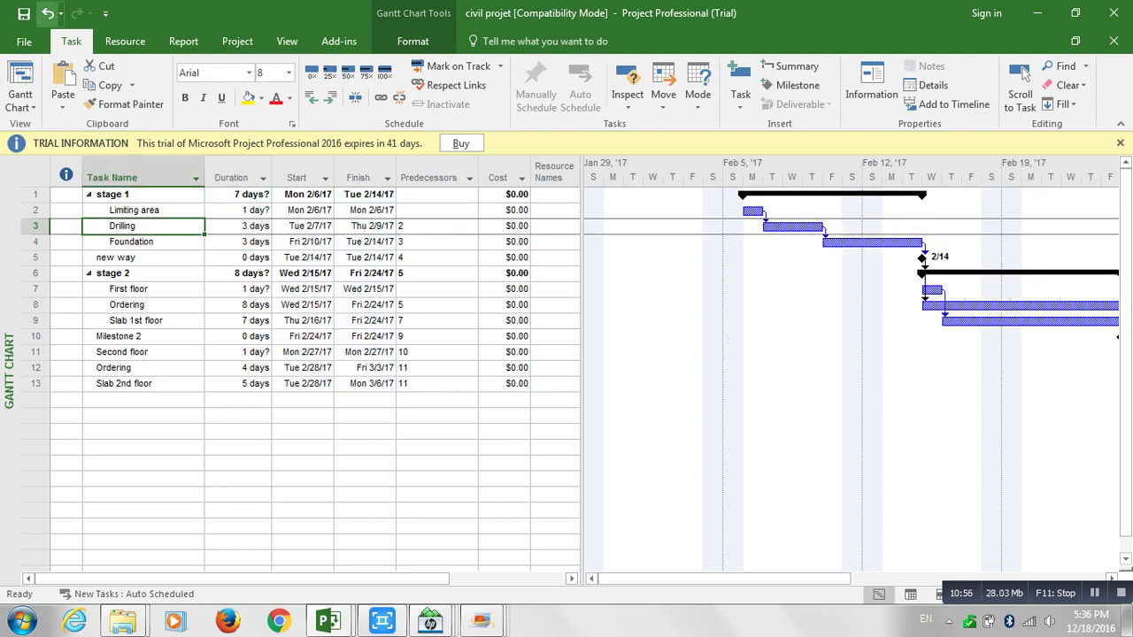
{"action": "left_click", "coordinate": [238, 227]}
{"action": "left_click", "coordinate": [133, 257]}
{"action": "left_click", "coordinate": [133, 242]}
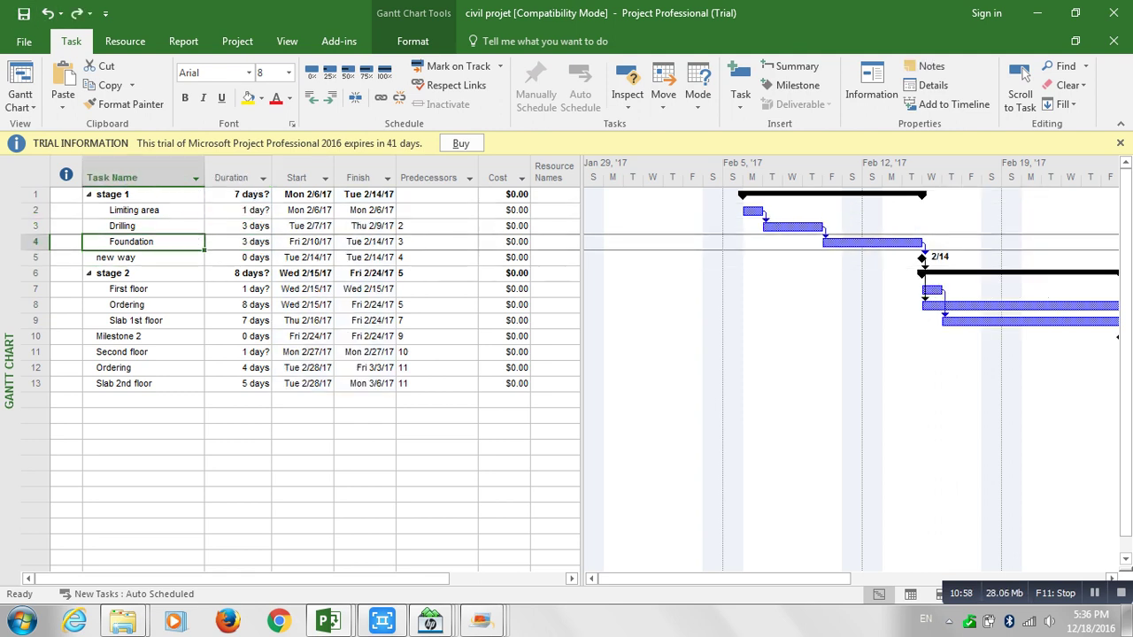
Collapse stage 1 and stage 2 to their summary rows, and expand both again to review the subtasks.
{"action": "left_click", "coordinate": [89, 194]}
{"action": "left_click", "coordinate": [89, 226]}
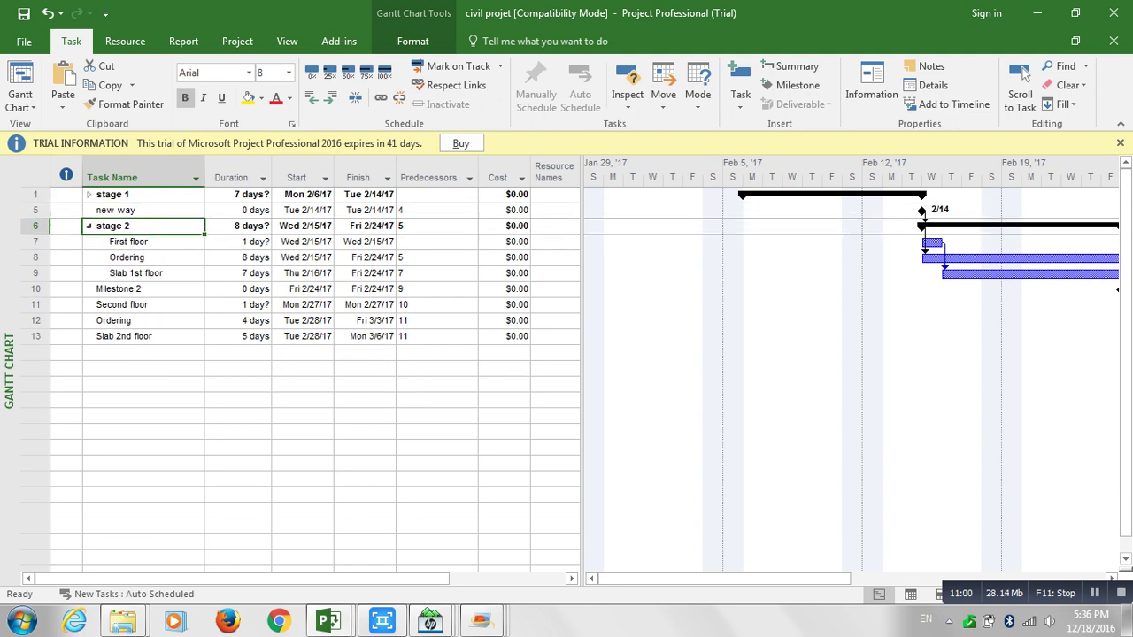
{"action": "left_click", "coordinate": [90, 225]}
{"action": "left_click", "coordinate": [89, 194]}
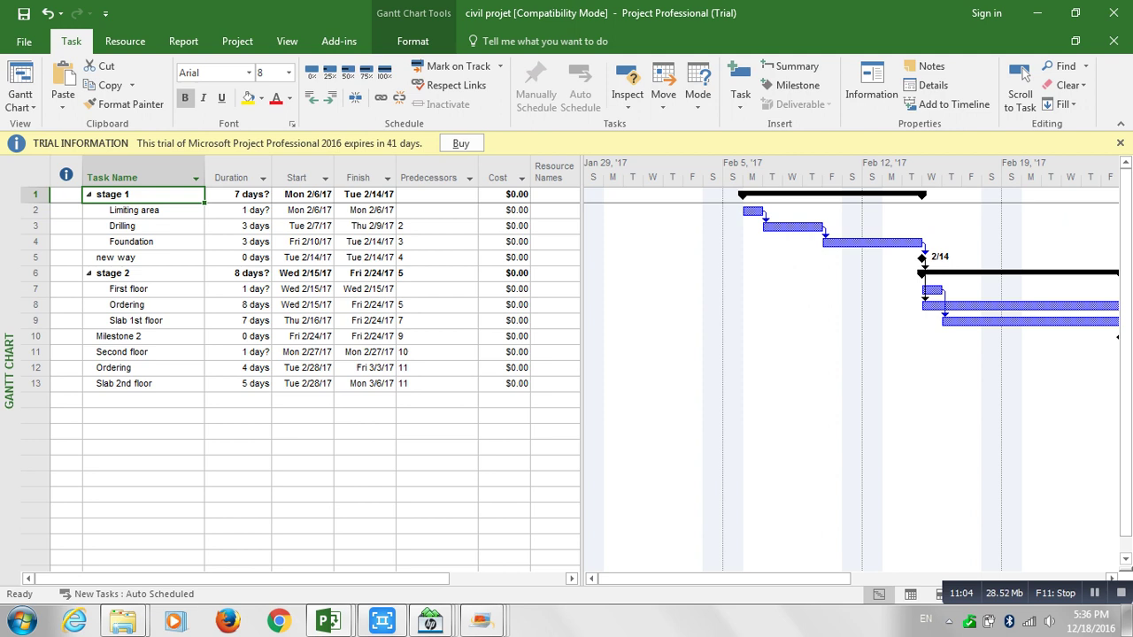
{"action": "key", "text": "Down"}
{"action": "key", "text": "Down"}
{"action": "key", "text": "Up"}
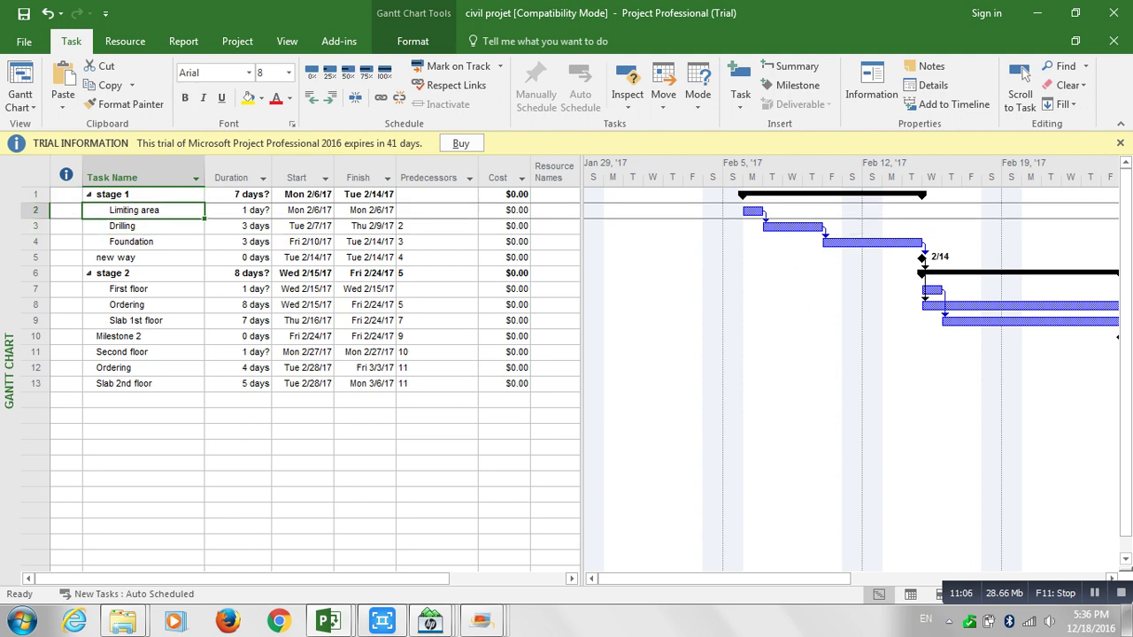
Widen the task table to reveal the Resource Names column, and open resource assignment for stage 1.
{"action": "left_click_drag", "start_coordinate": [582, 363], "coordinate": [625, 363]}
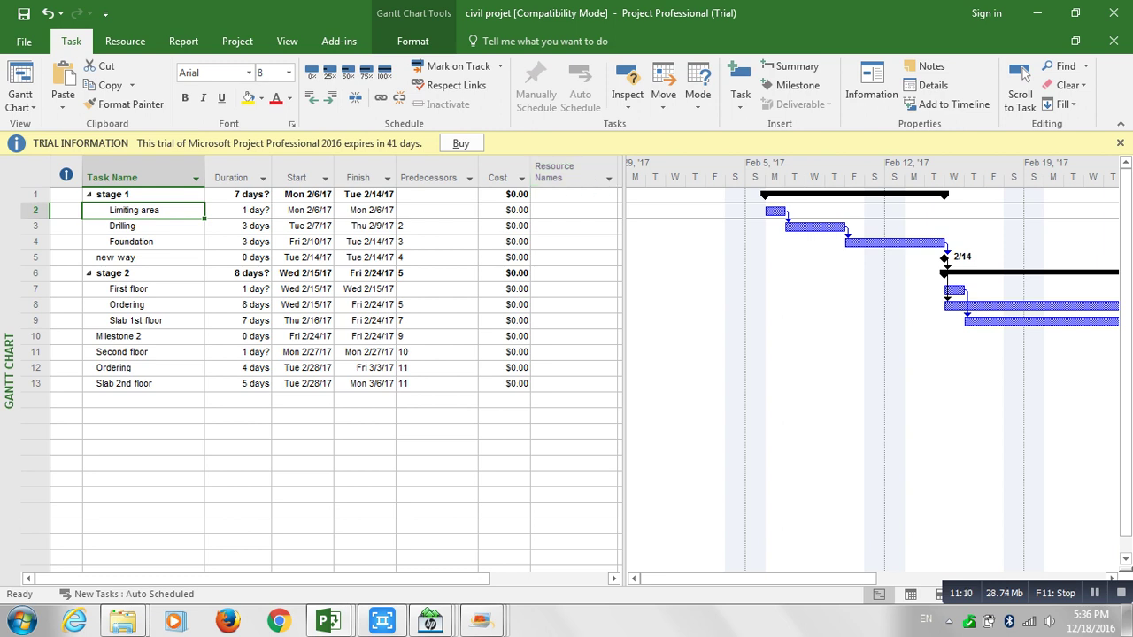
{"action": "left_click", "coordinate": [570, 195]}
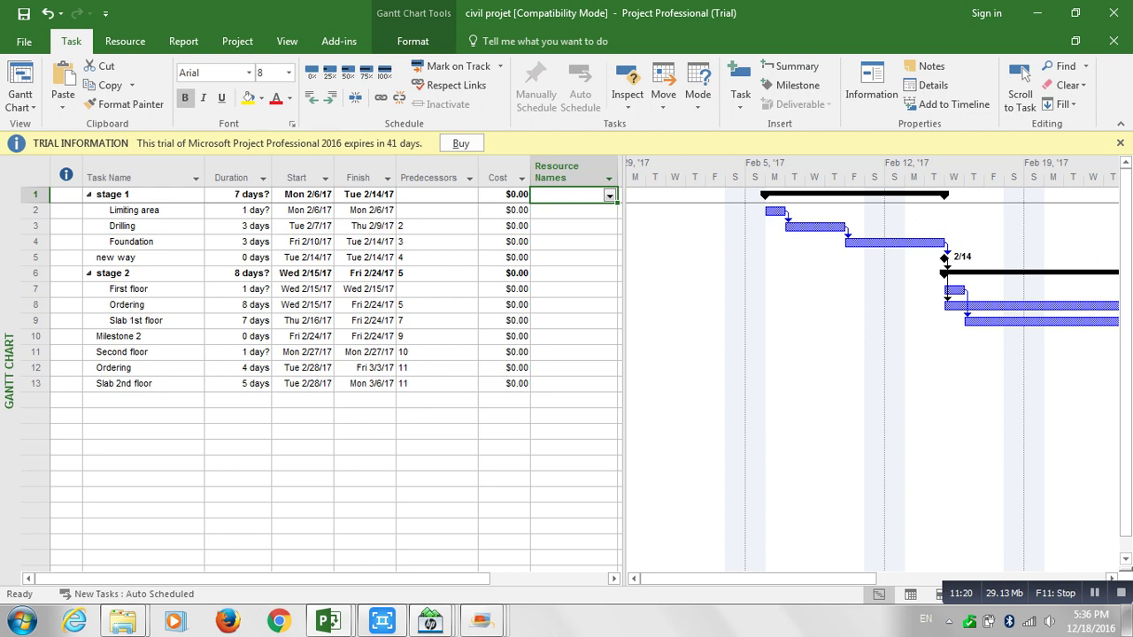
{"action": "left_click", "coordinate": [125, 40]}
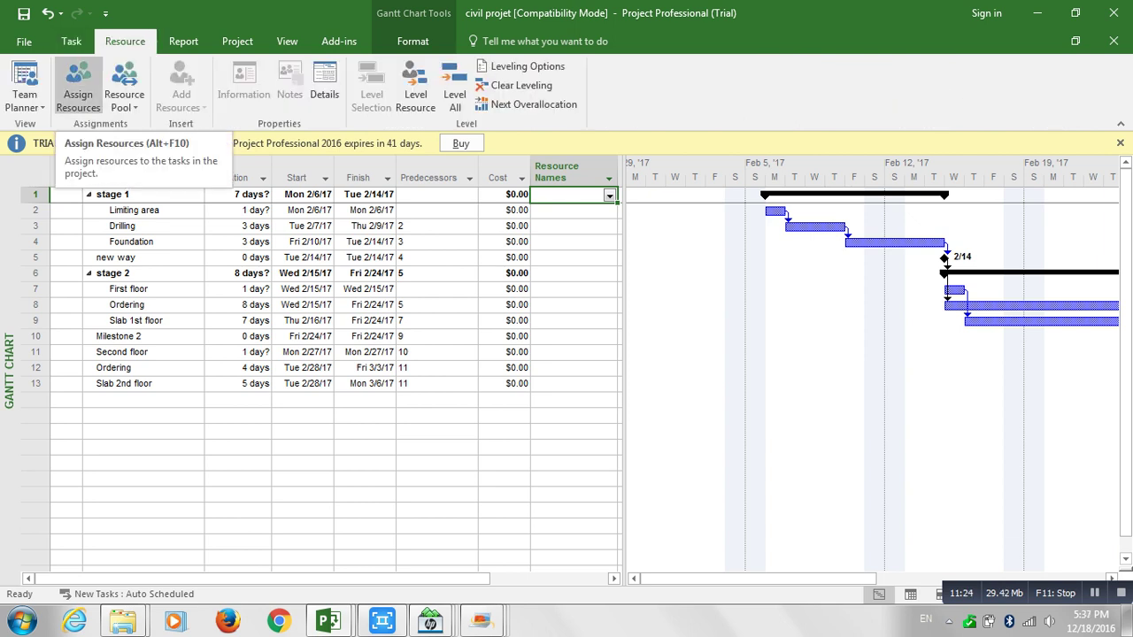
{"action": "left_click", "coordinate": [78, 84]}
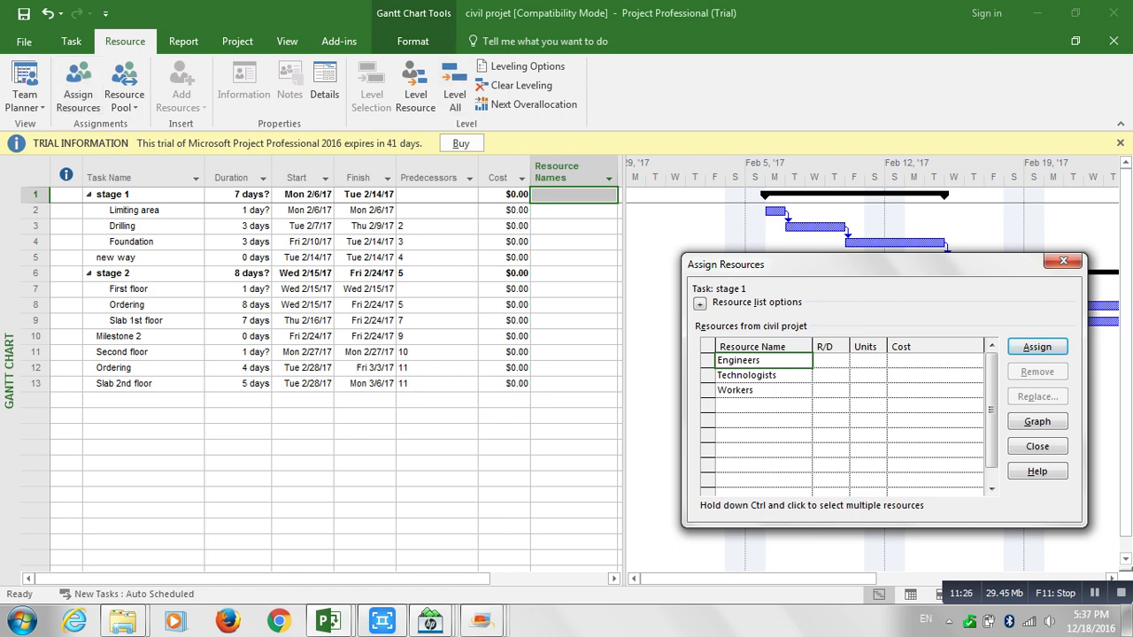
{"action": "left_click", "coordinate": [759, 361]}
{"action": "left_click", "coordinate": [763, 406]}
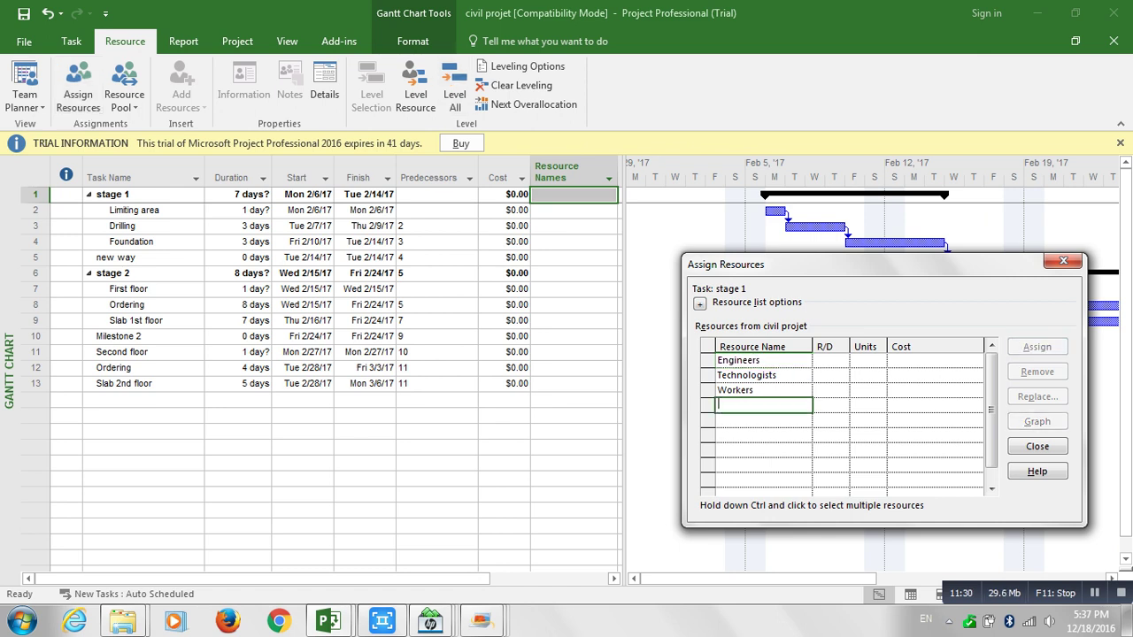
{"action": "type", "text": "dd"}
{"action": "key", "text": "BackSpace"}
{"action": "key", "text": "BackSpace"}
{"action": "left_click", "coordinate": [752, 347]}
{"action": "left_click", "coordinate": [751, 361]}
{"action": "left_click", "coordinate": [751, 360]}
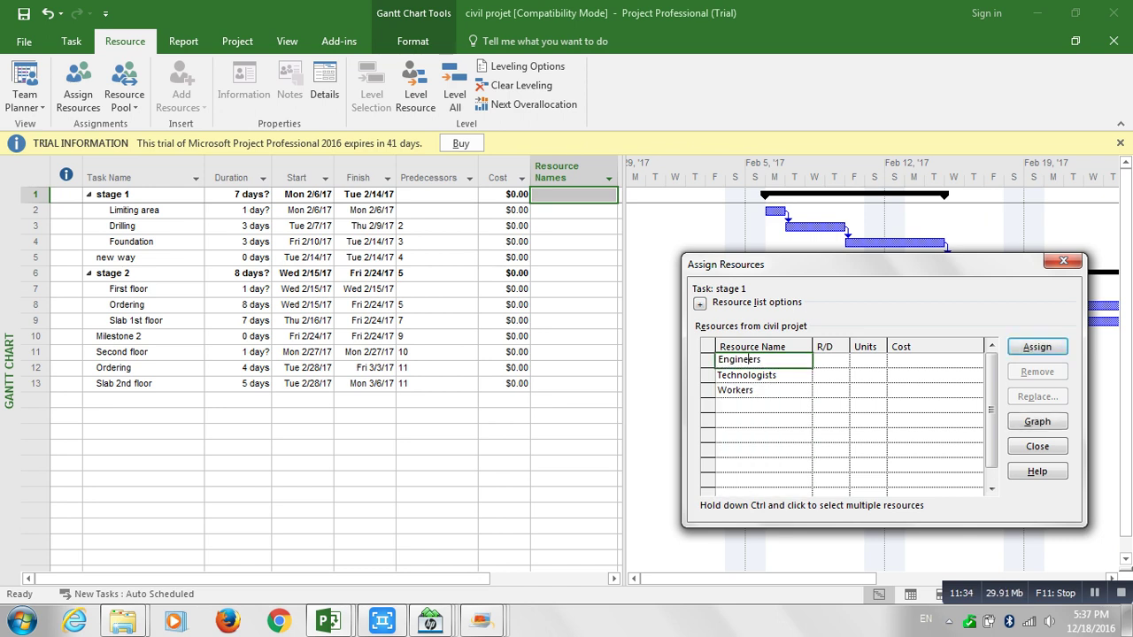
{"action": "left_click", "coordinate": [750, 375]}
{"action": "left_click", "coordinate": [750, 390]}
Try to lower the Engineers resource's available units to 250%.
{"action": "double_click", "coordinate": [751, 360]}
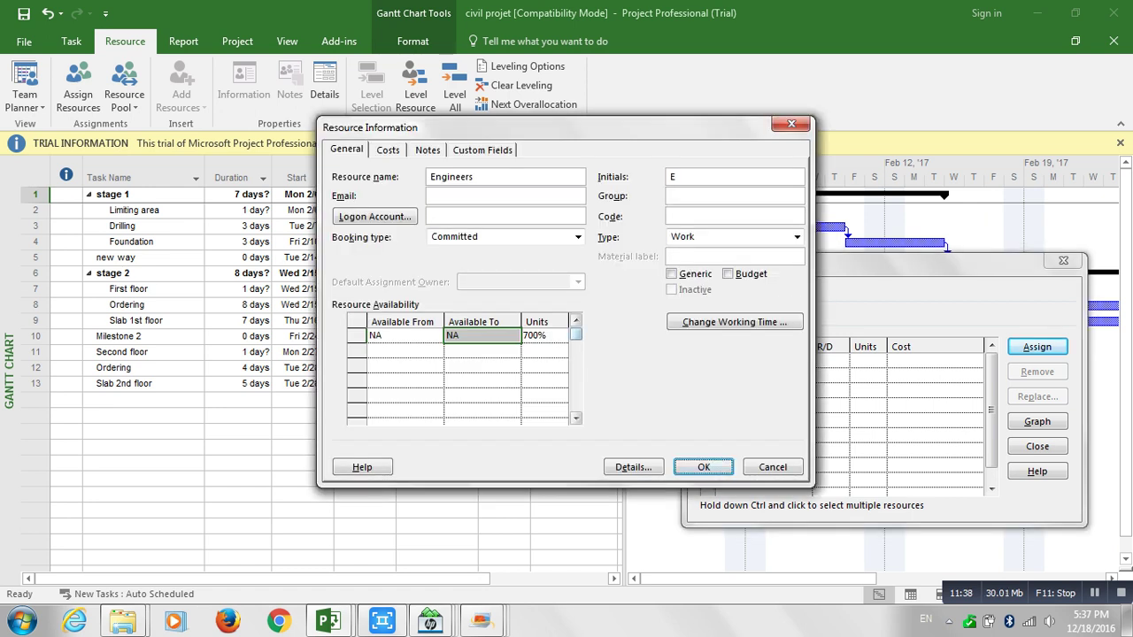
{"action": "left_click", "coordinate": [554, 337]}
{"action": "left_click", "coordinate": [561, 339]}
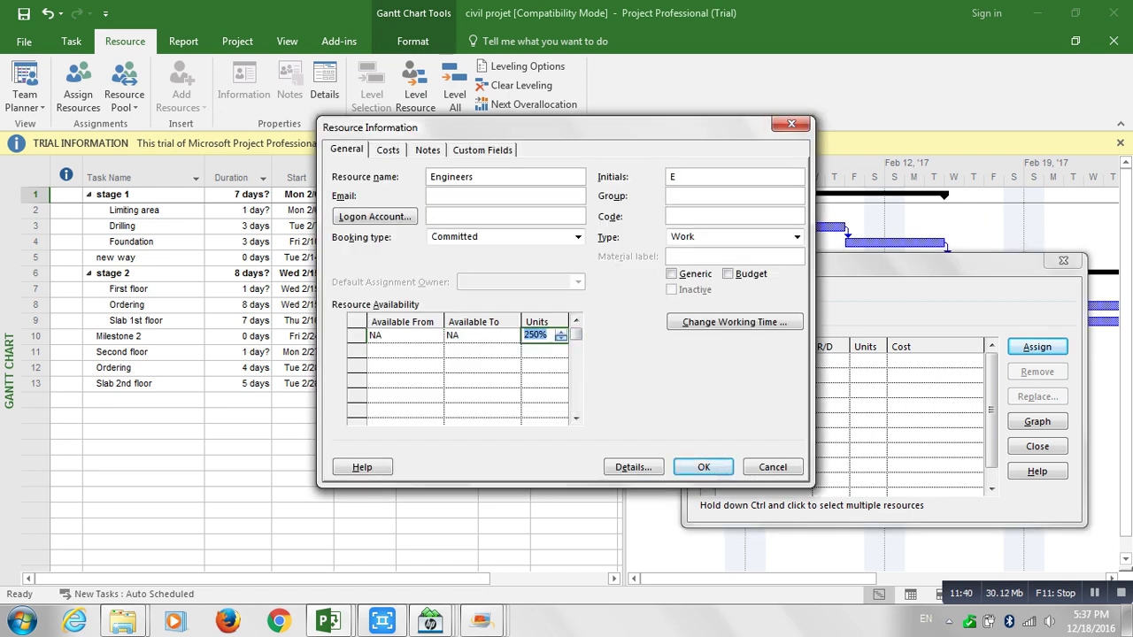
{"action": "left_click", "coordinate": [540, 335]}
{"action": "left_click", "coordinate": [483, 351]}
{"action": "left_click", "coordinate": [540, 337]}
{"action": "left_click", "coordinate": [791, 124]}
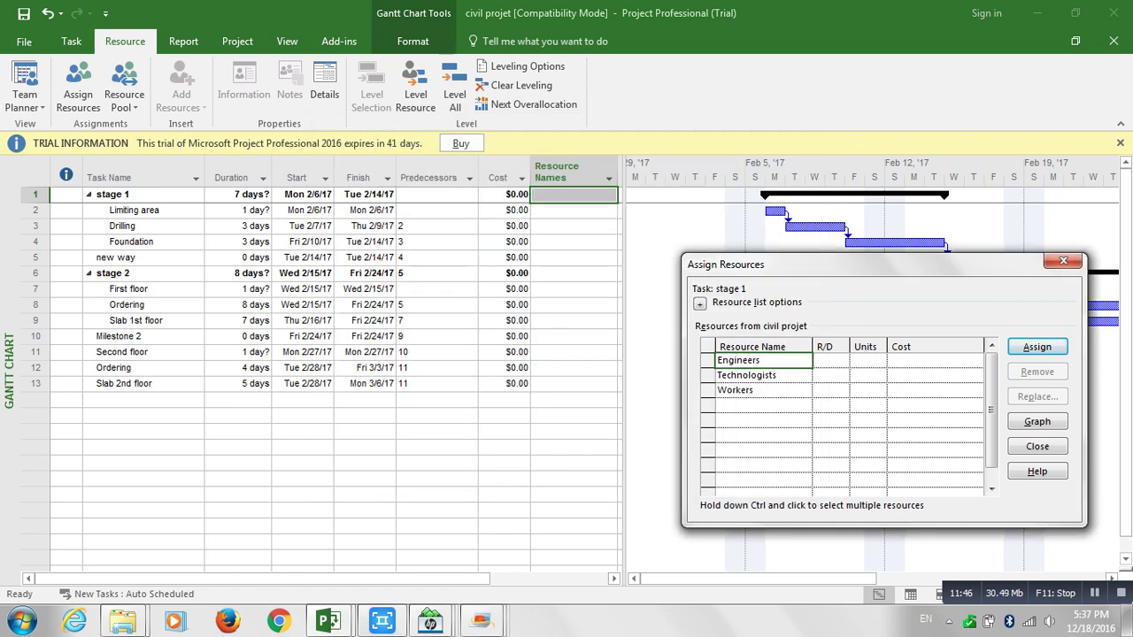
Set the Engineers resource's available units to 600%.
{"action": "double_click", "coordinate": [740, 361]}
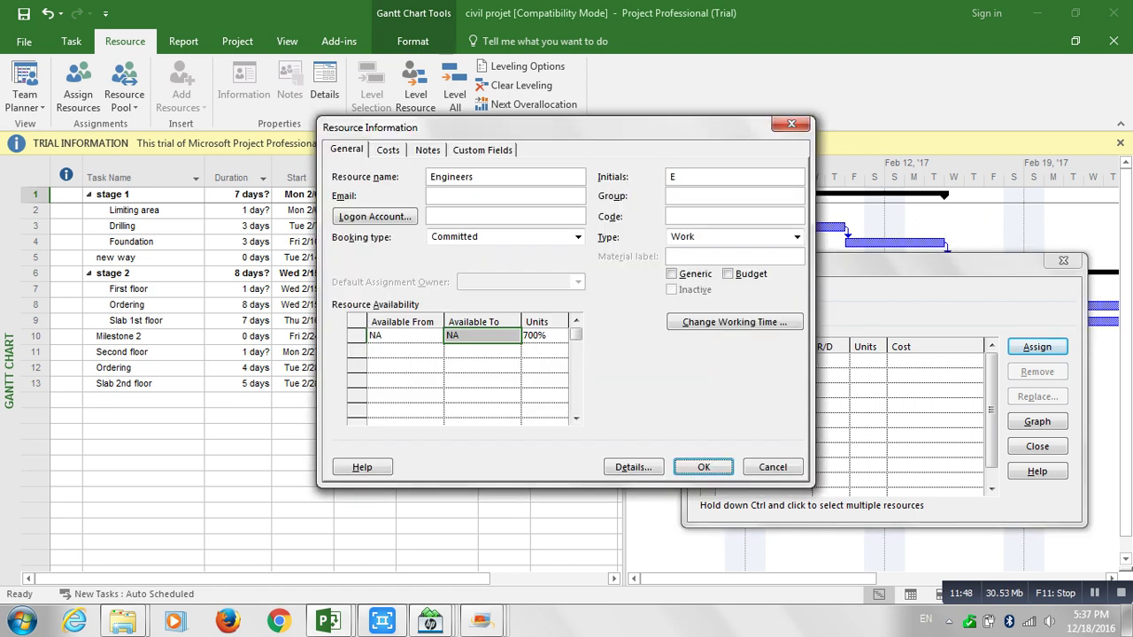
{"action": "left_click", "coordinate": [560, 337]}
{"action": "left_click", "coordinate": [561, 348]}
{"action": "left_click", "coordinate": [561, 339]}
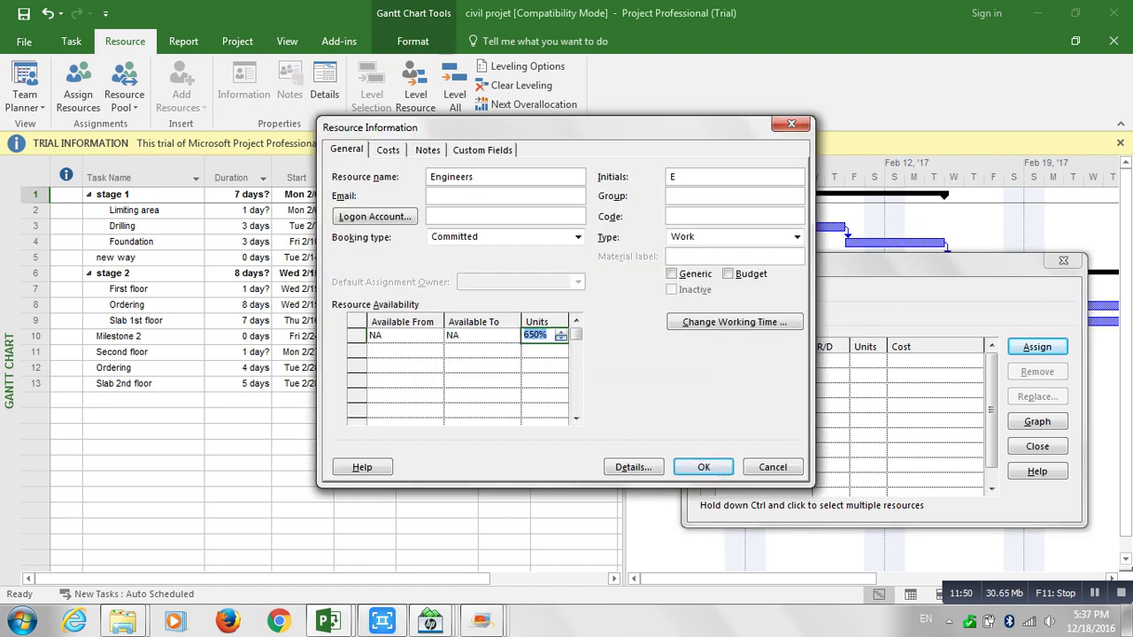
{"action": "left_click", "coordinate": [562, 339]}
{"action": "left_click", "coordinate": [561, 339]}
{"action": "left_click", "coordinate": [562, 338]}
{"action": "left_click", "coordinate": [561, 338]}
{"action": "left_click", "coordinate": [561, 333]}
{"action": "left_click", "coordinate": [561, 333]}
{"action": "left_click", "coordinate": [561, 332]}
{"action": "left_click", "coordinate": [562, 333]}
{"action": "left_click", "coordinate": [561, 333]}
{"action": "left_click", "coordinate": [562, 333]}
{"action": "left_click", "coordinate": [562, 332]}
{"action": "left_click", "coordinate": [561, 337]}
{"action": "left_click", "coordinate": [561, 337]}
{"action": "left_click", "coordinate": [561, 338]}
{"action": "left_click", "coordinate": [562, 338]}
{"action": "left_click", "coordinate": [562, 338]}
{"action": "left_click", "coordinate": [545, 336]}
{"action": "left_click", "coordinate": [562, 332]}
{"action": "left_click", "coordinate": [560, 332]}
{"action": "left_click", "coordinate": [560, 332]}
{"action": "left_click", "coordinate": [561, 332]}
{"action": "left_click", "coordinate": [560, 332]}
{"action": "left_click", "coordinate": [560, 332]}
{"action": "left_click", "coordinate": [561, 332]}
{"action": "left_click", "coordinate": [561, 332]}
{"action": "left_click", "coordinate": [560, 332]}
{"action": "left_click", "coordinate": [560, 332]}
{"action": "left_click", "coordinate": [561, 339]}
{"action": "left_click", "coordinate": [703, 467]}
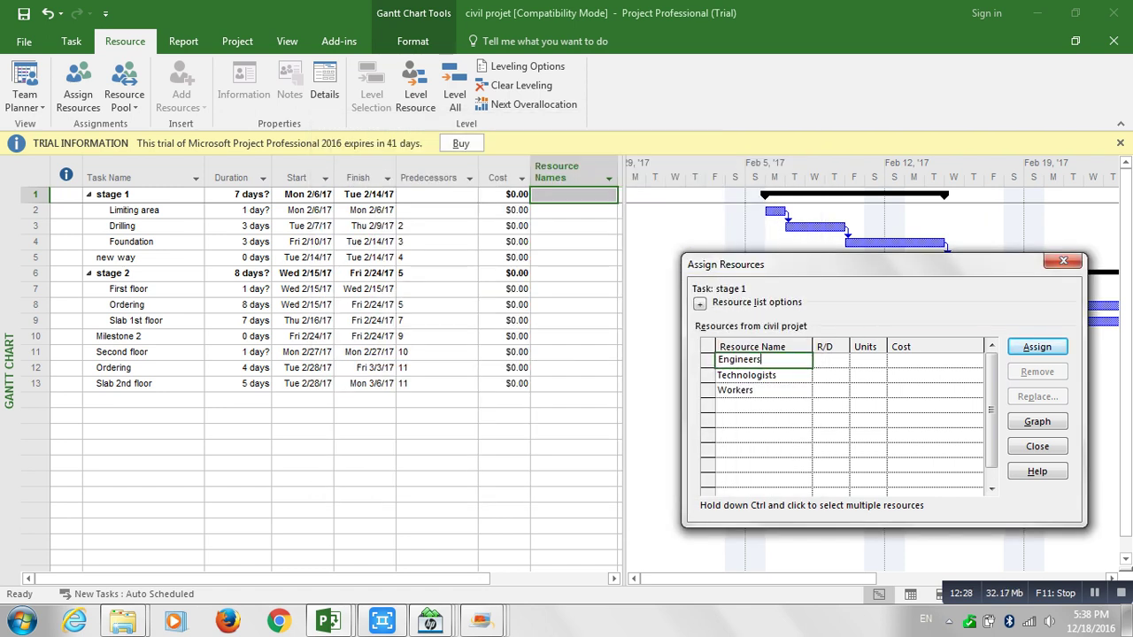
Check the available units of the Technologists and Workers resources without changing them.
{"action": "left_click", "coordinate": [749, 376]}
{"action": "double_click", "coordinate": [763, 375]}
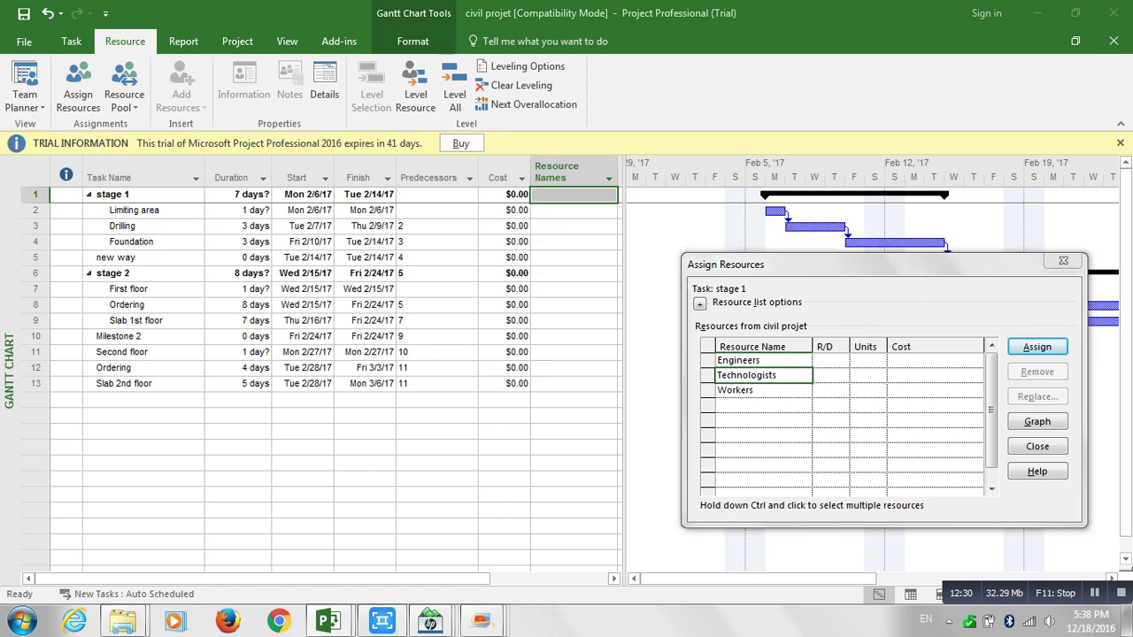
{"action": "left_click", "coordinate": [541, 335]}
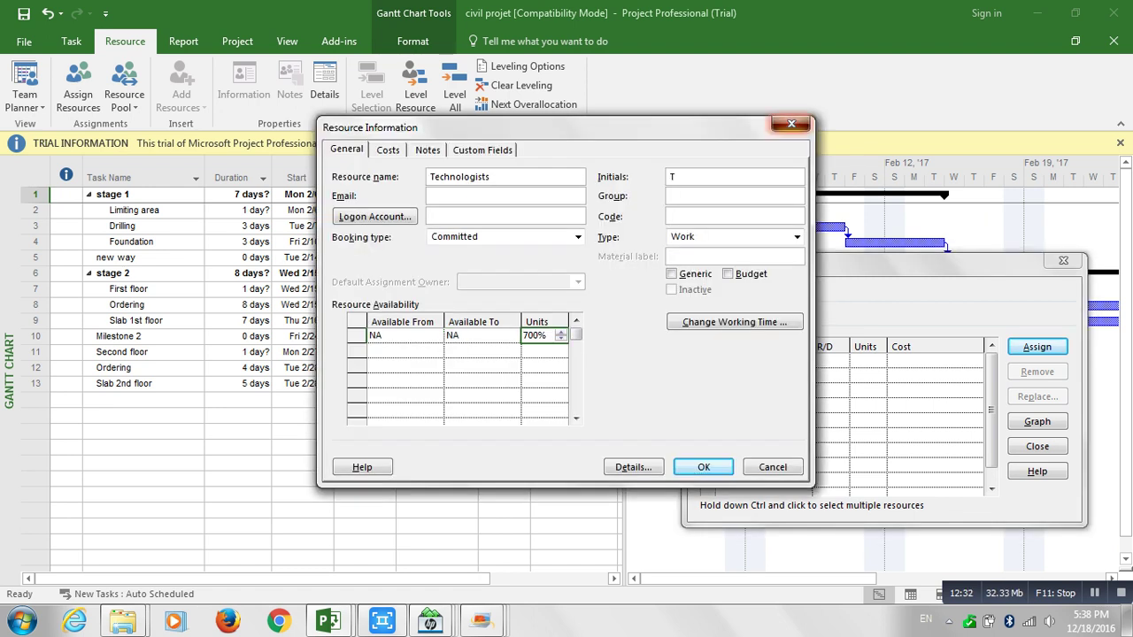
{"action": "left_click", "coordinate": [791, 124]}
{"action": "double_click", "coordinate": [761, 390]}
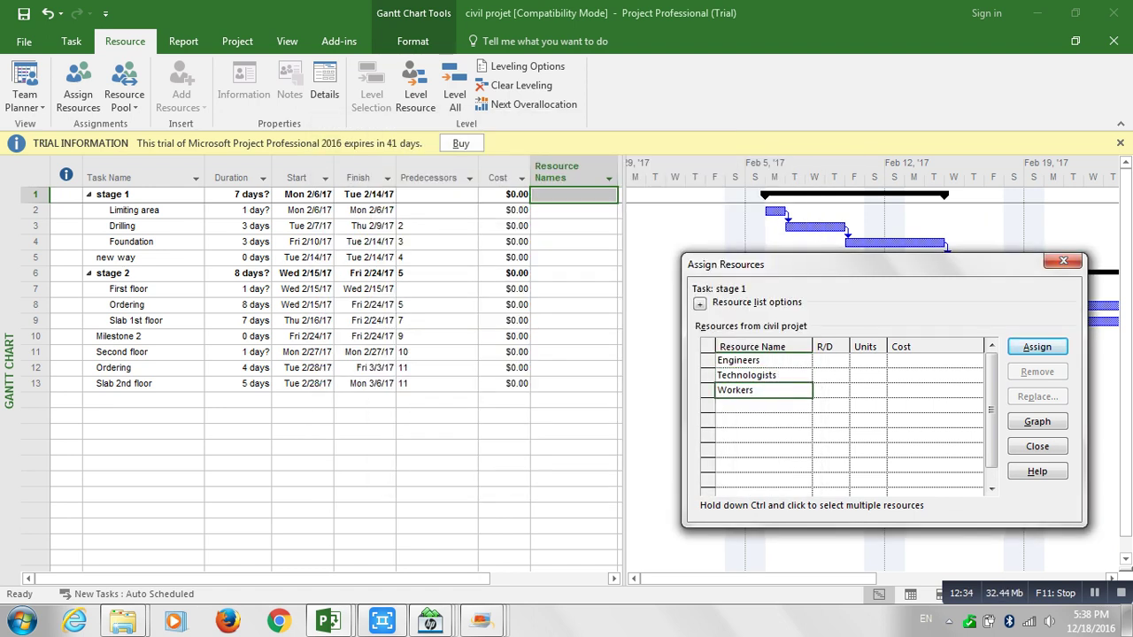
{"action": "left_click", "coordinate": [540, 350]}
{"action": "left_click", "coordinate": [539, 335]}
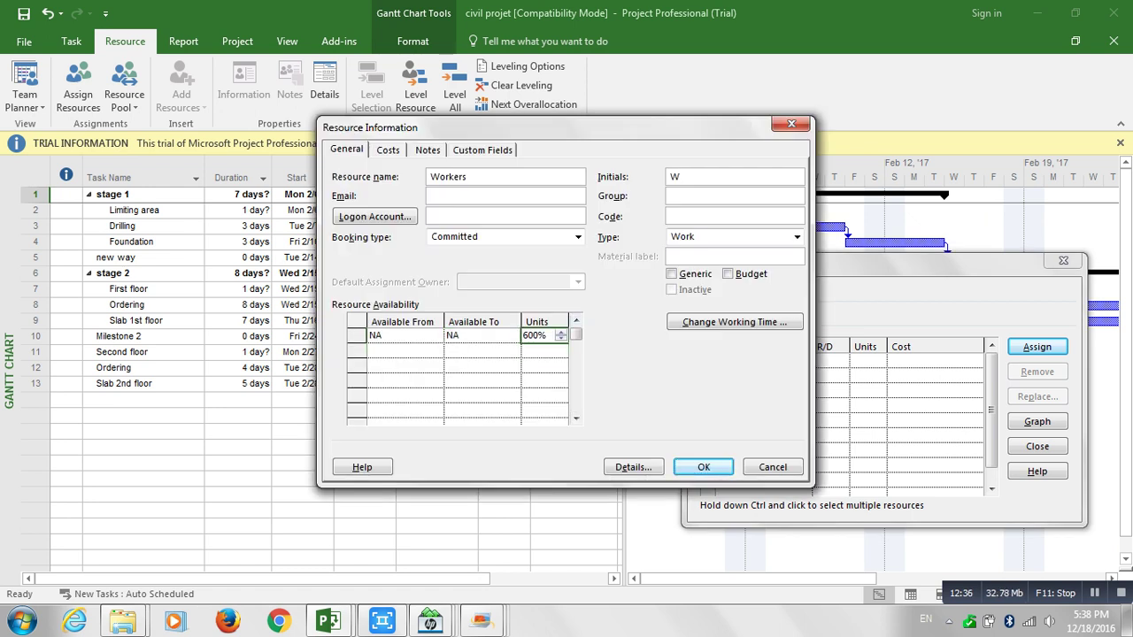
{"action": "left_click", "coordinate": [792, 124]}
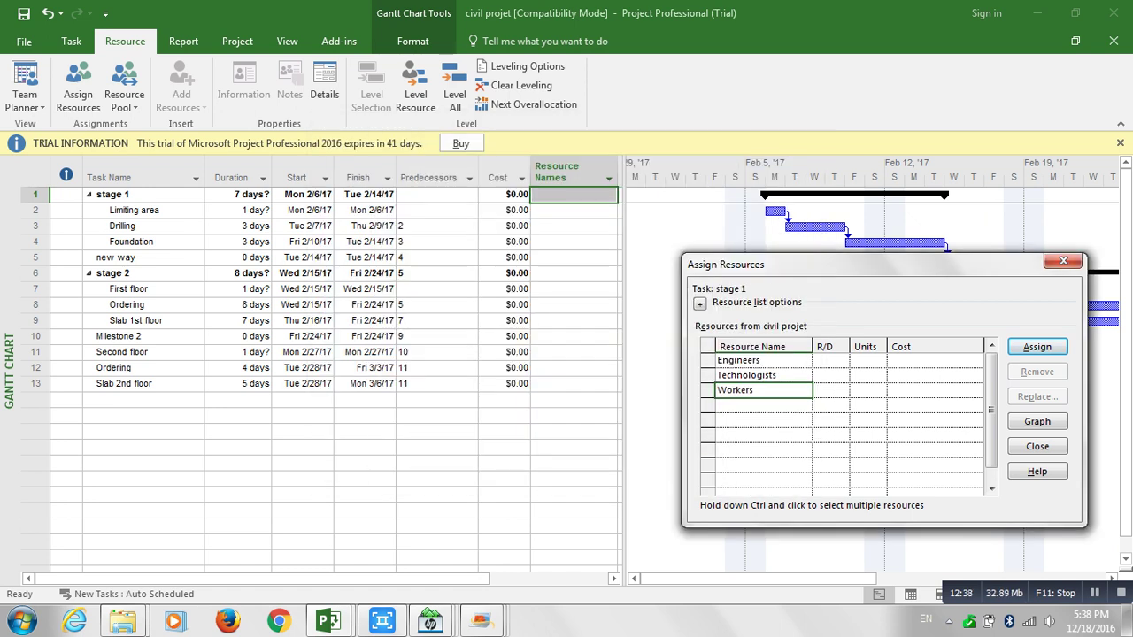
Review the cost rates of Engineers, Technologists and Workers, and close the resource assignment for stage 1.
{"action": "left_click", "coordinate": [761, 361]}
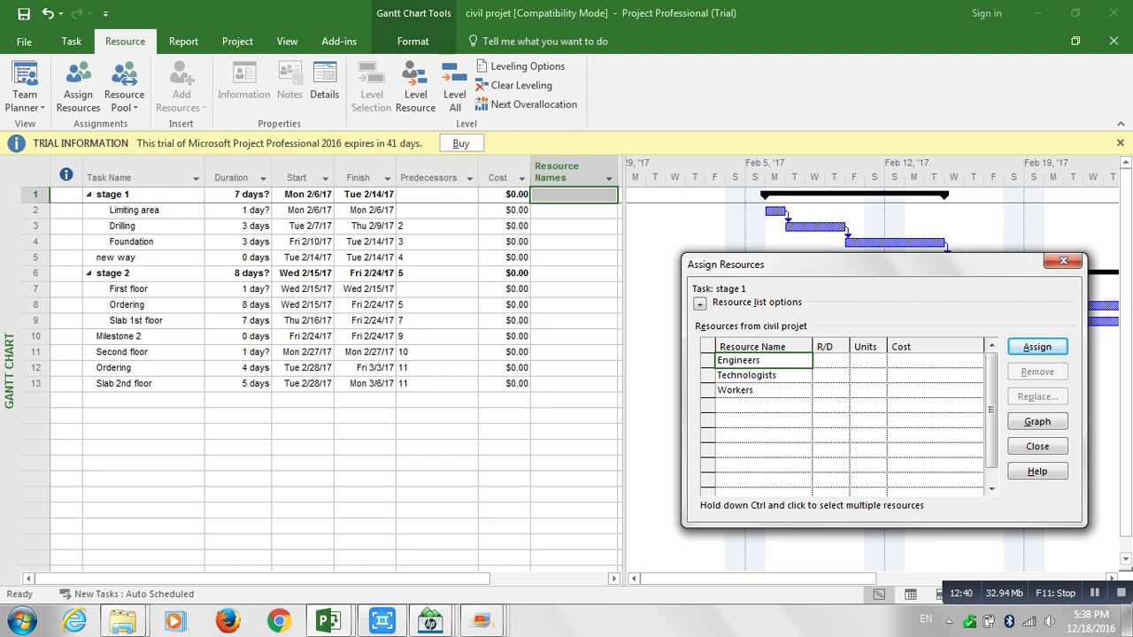
{"action": "double_click", "coordinate": [762, 360]}
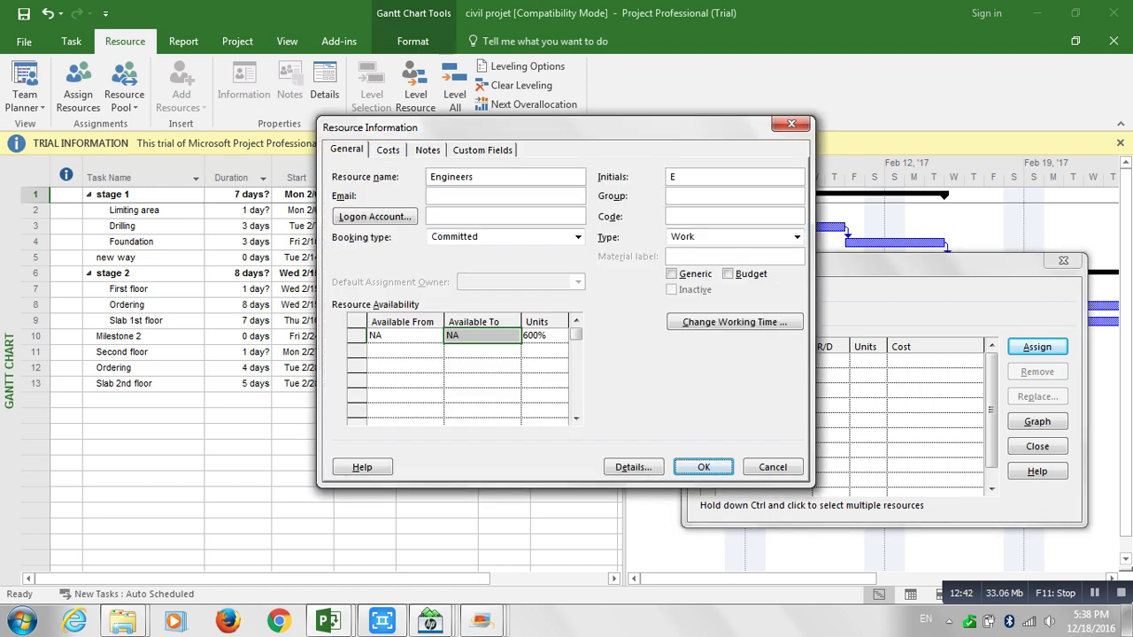
{"action": "left_click", "coordinate": [388, 149]}
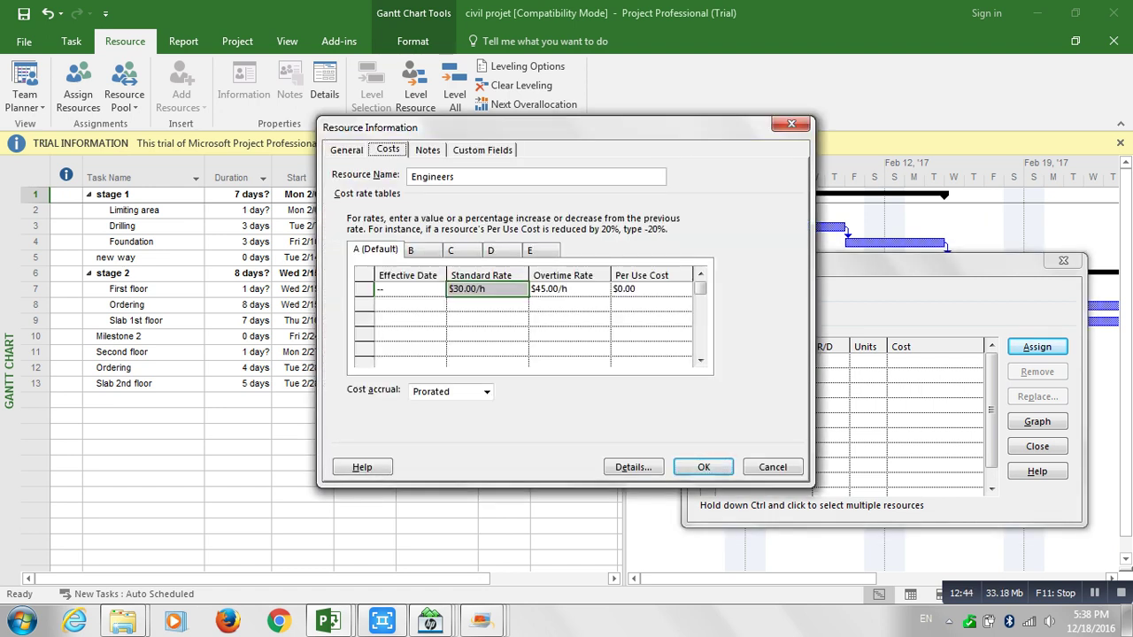
{"action": "left_click", "coordinate": [478, 289]}
{"action": "left_click", "coordinate": [478, 289]}
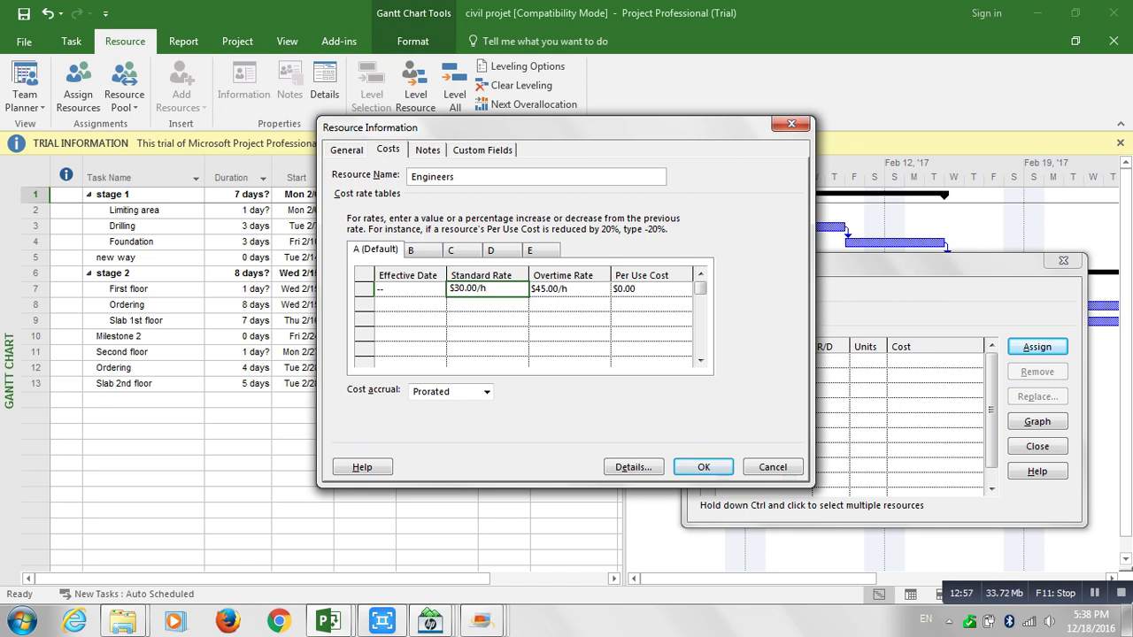
{"action": "left_click", "coordinate": [791, 124]}
{"action": "left_click", "coordinate": [764, 376]}
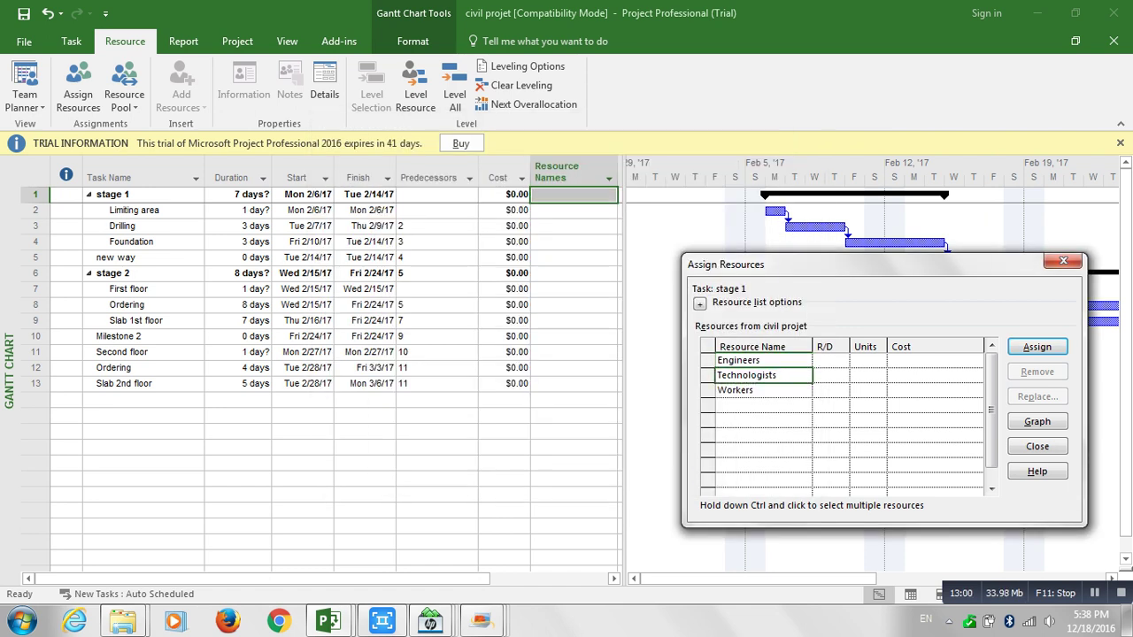
{"action": "double_click", "coordinate": [763, 375]}
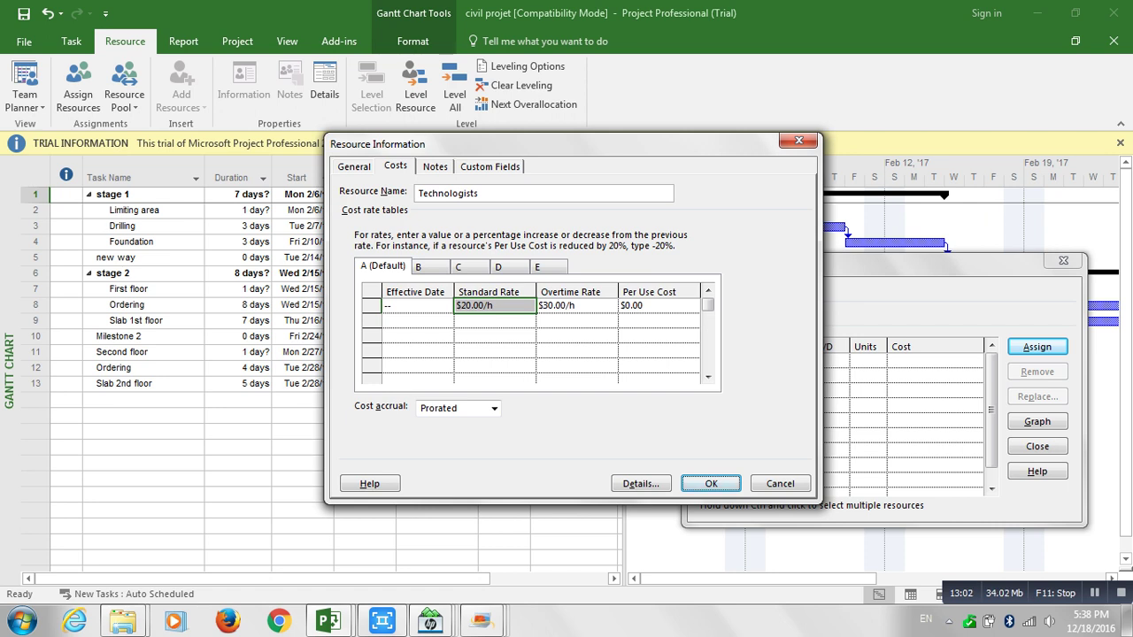
{"action": "left_click", "coordinate": [798, 140]}
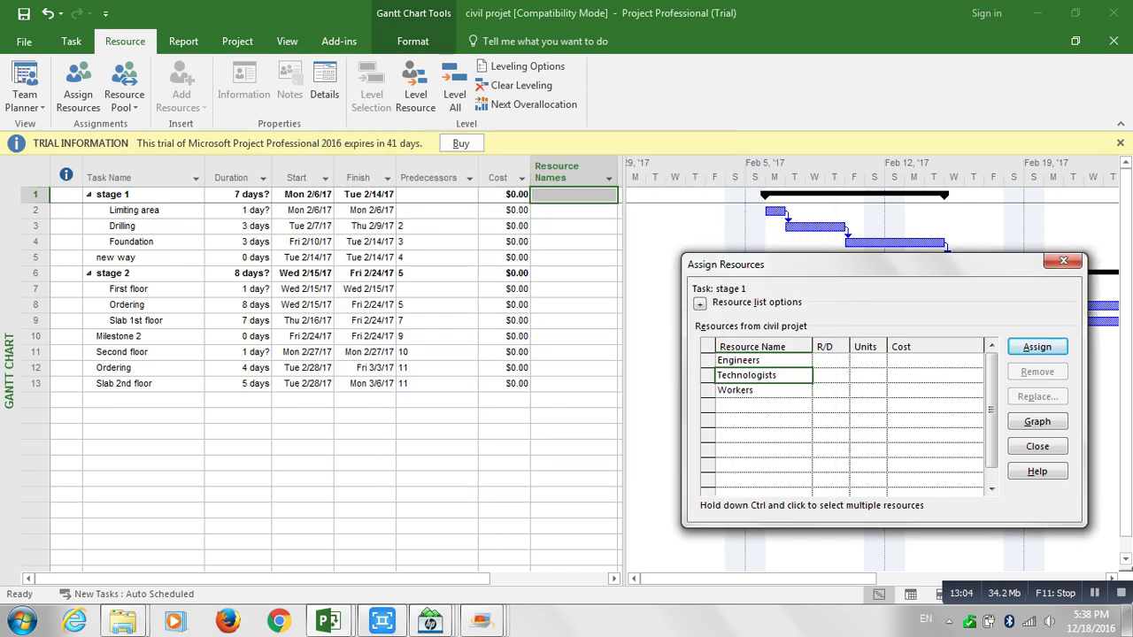
{"action": "double_click", "coordinate": [762, 391]}
{"action": "left_click", "coordinate": [799, 142]}
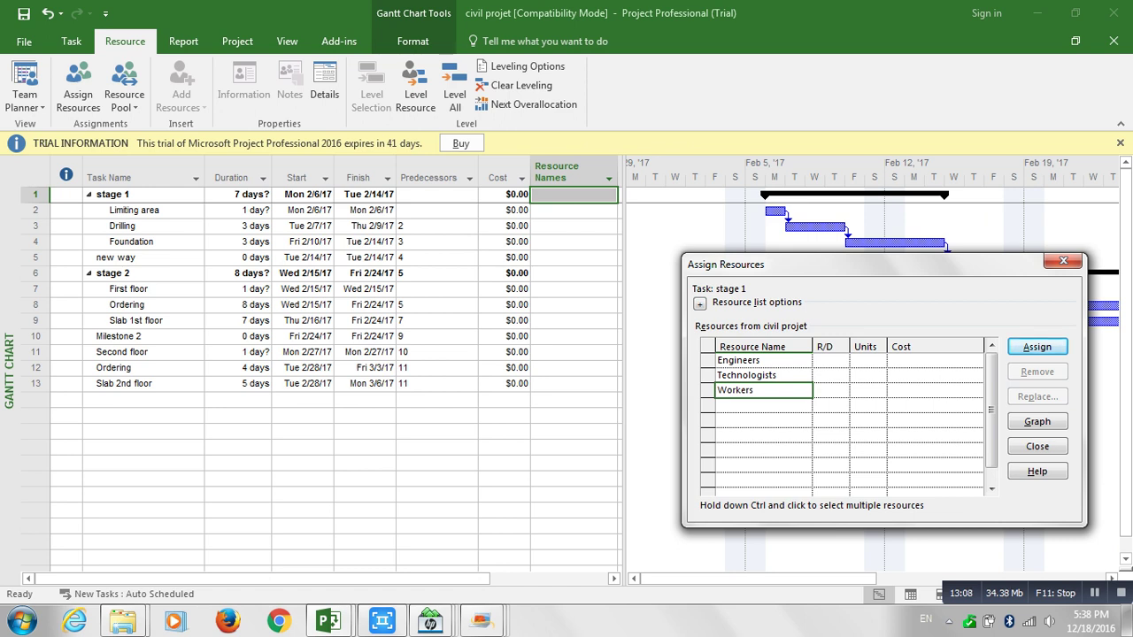
{"action": "left_click", "coordinate": [762, 361]}
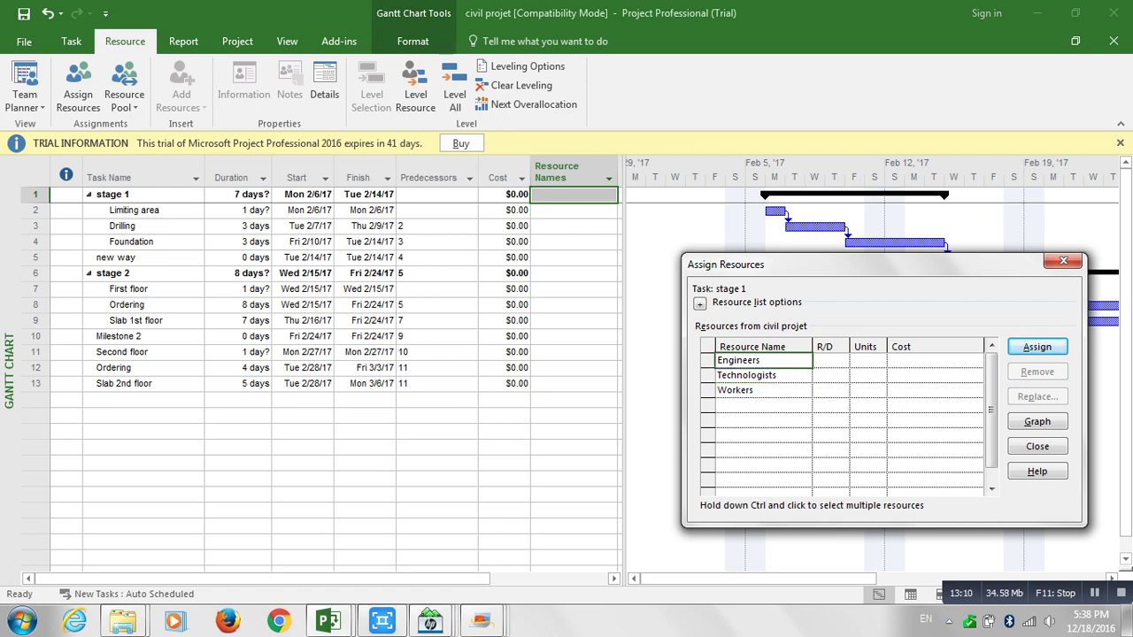
{"action": "left_click", "coordinate": [1063, 260]}
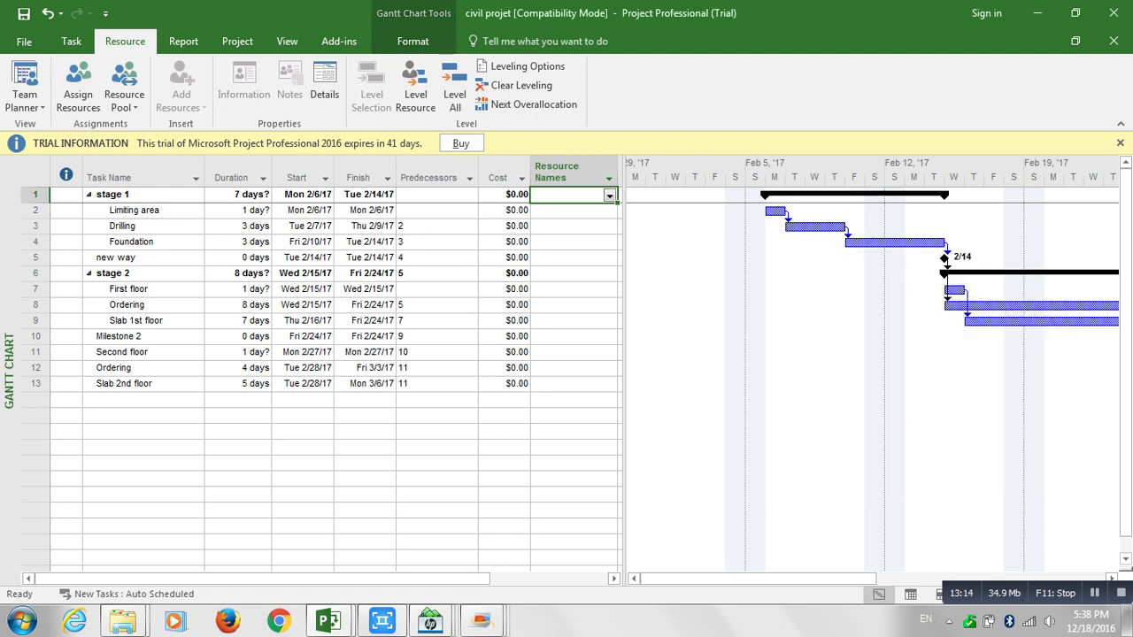
Assign Engineers to the Limiting area task at 200% units.
{"action": "left_click", "coordinate": [142, 227]}
{"action": "left_click", "coordinate": [142, 211]}
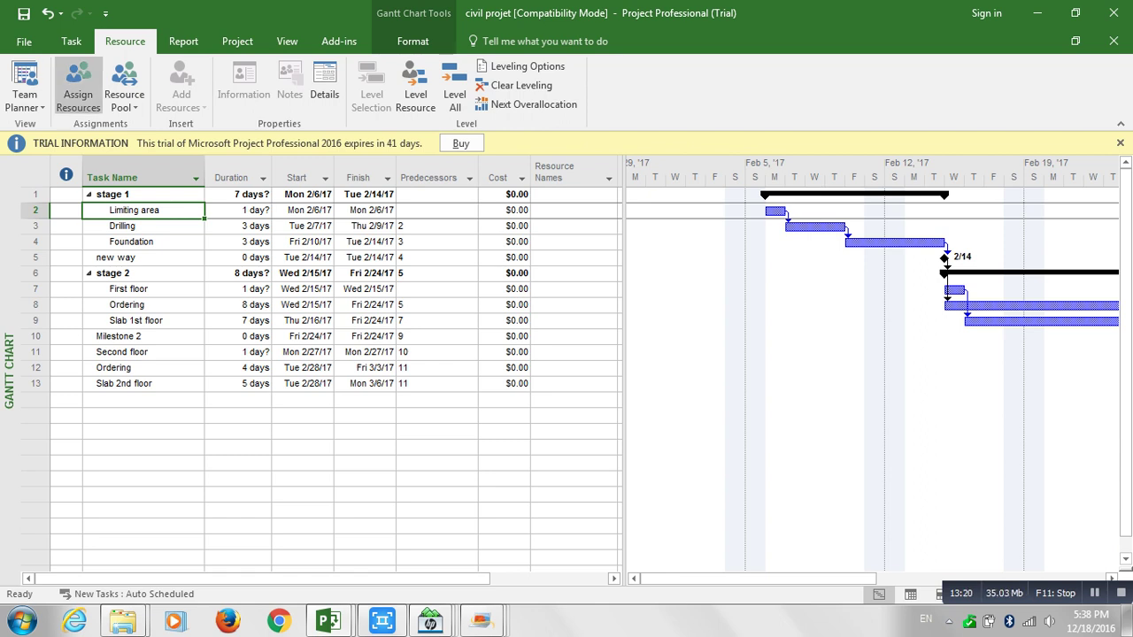
{"action": "left_click", "coordinate": [77, 86]}
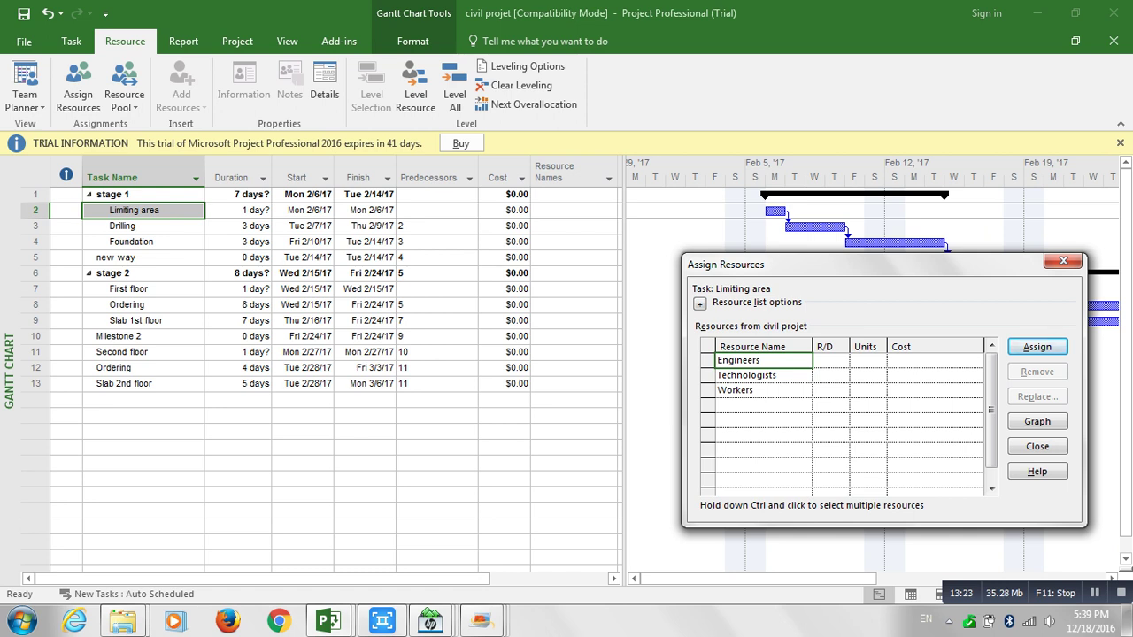
{"action": "left_click", "coordinate": [831, 361]}
{"action": "left_click", "coordinate": [866, 360]}
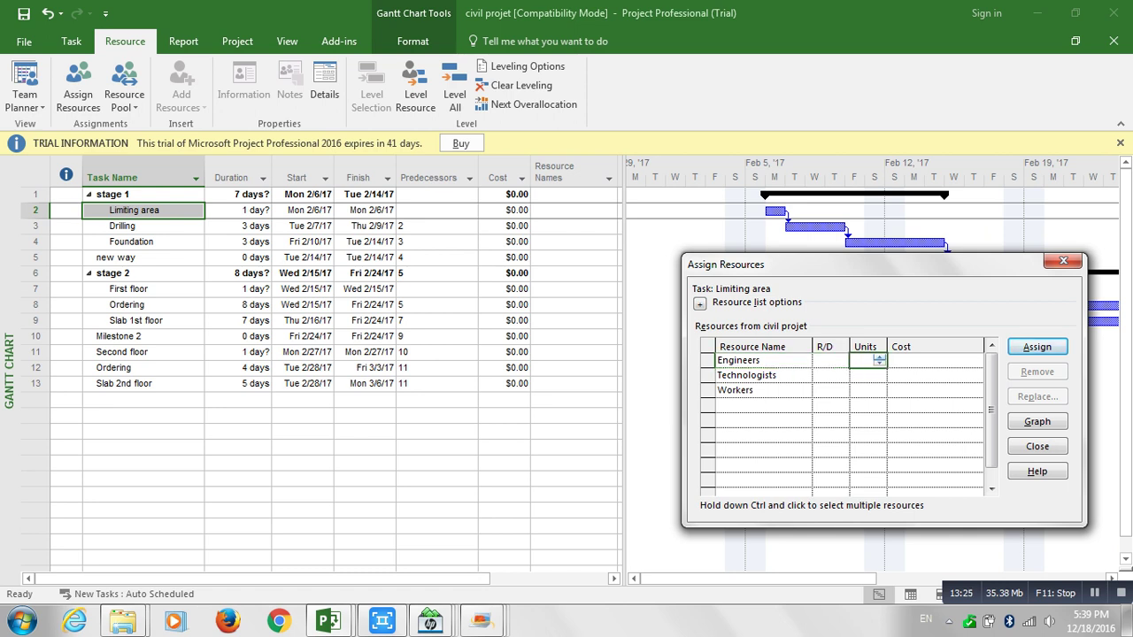
{"action": "left_click", "coordinate": [879, 357]}
{"action": "left_click", "coordinate": [880, 357]}
{"action": "key", "text": "Return"}
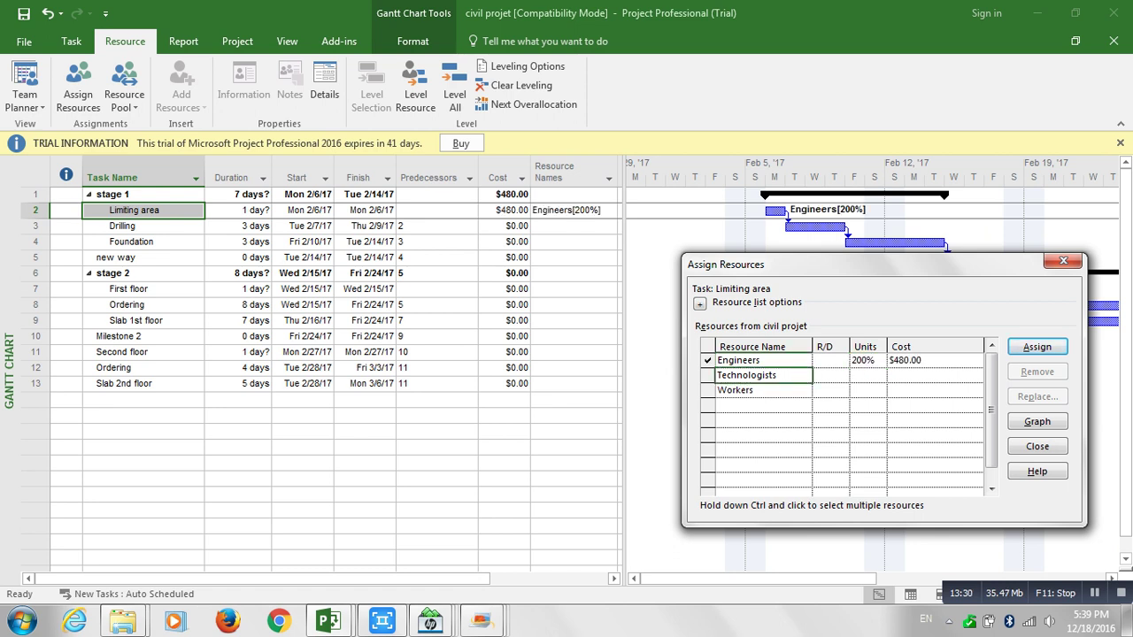
{"action": "left_click", "coordinate": [935, 361]}
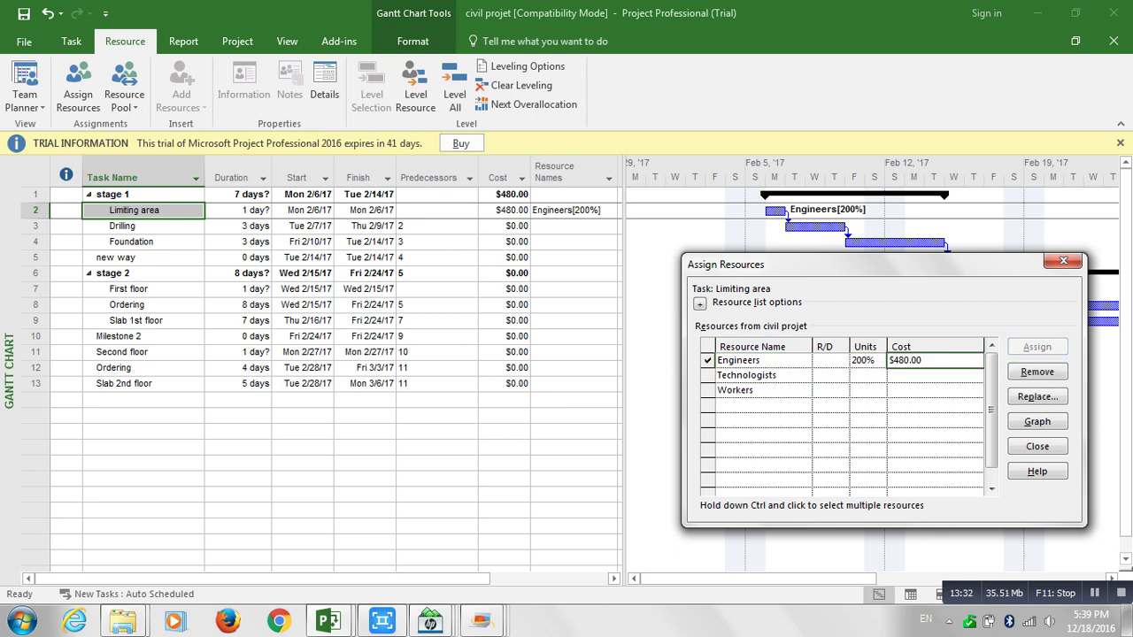
Assign Technologists to the Limiting area task at 100% units.
{"action": "left_click", "coordinate": [763, 375]}
{"action": "left_click", "coordinate": [862, 375]}
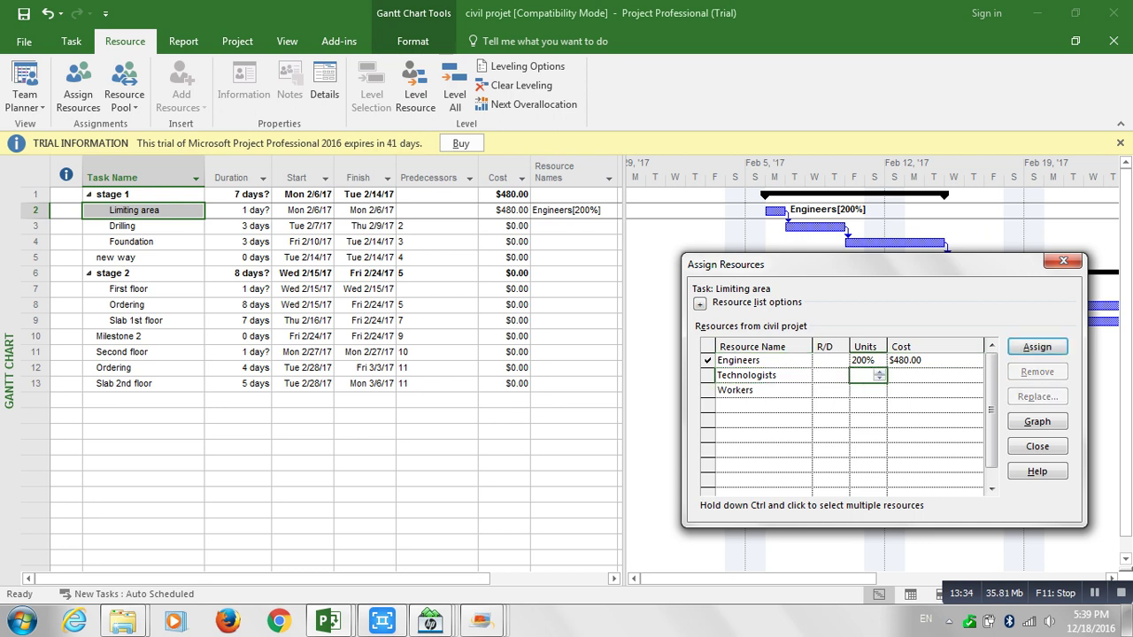
{"action": "left_click", "coordinate": [879, 372]}
Assign Workers to the Limiting area task at 350% units.
{"action": "left_click", "coordinate": [763, 391]}
{"action": "left_click", "coordinate": [862, 391]}
{"action": "left_click", "coordinate": [879, 387]}
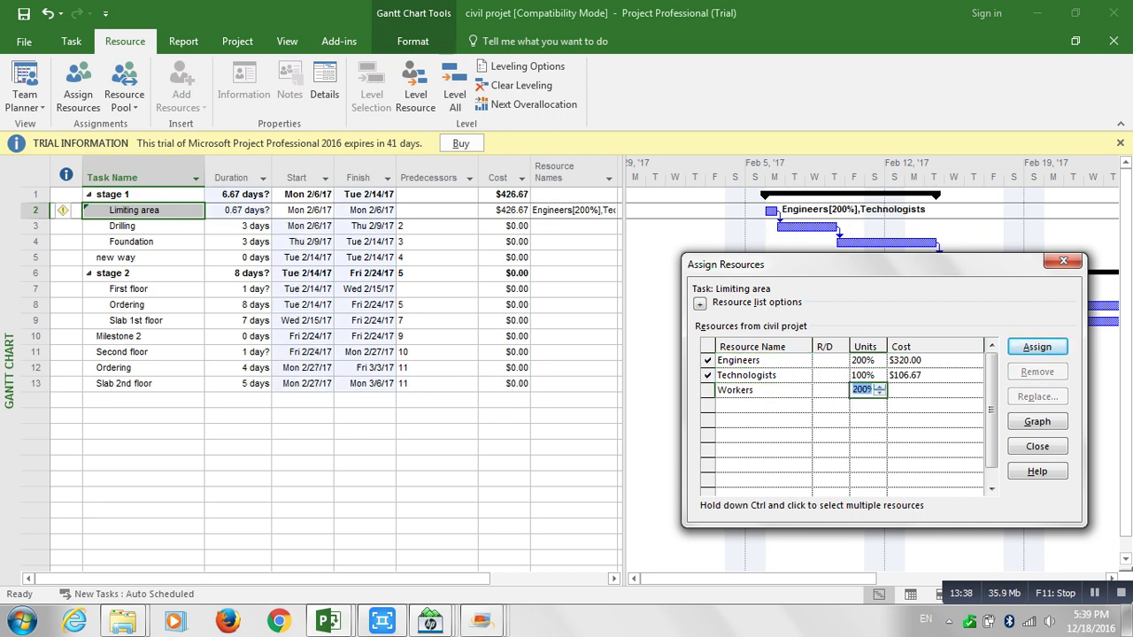
{"action": "key", "text": "Up"}
{"action": "key", "text": "Return"}
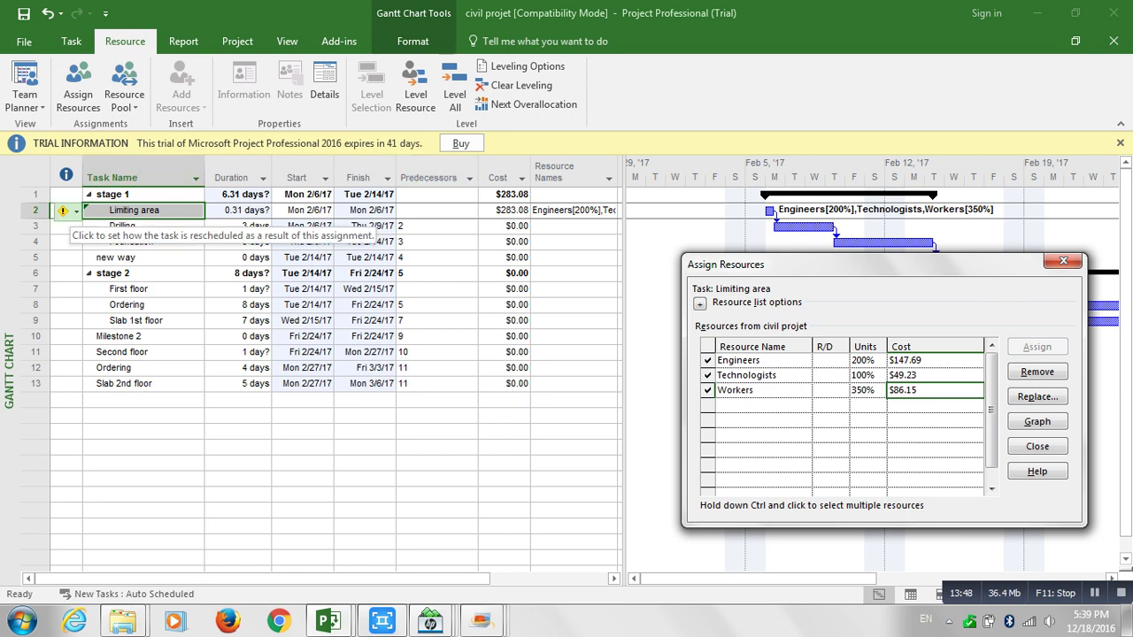
Close the resource assignment and review the rescheduling options offered for the resources added to the Limiting area task.
{"action": "key", "text": "Escape"}
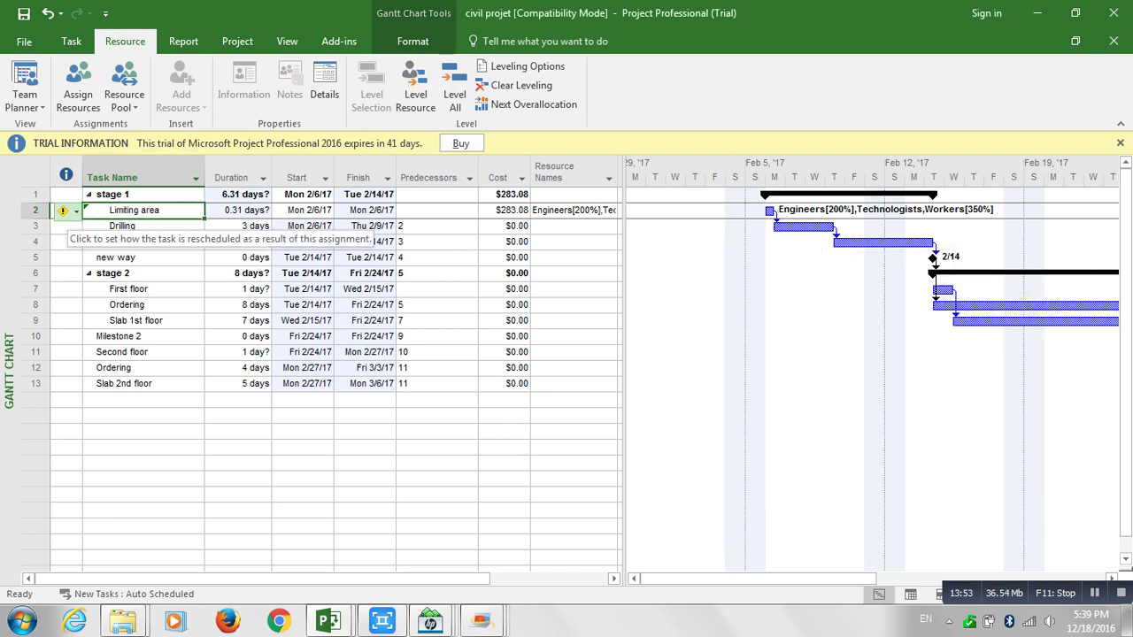
{"action": "left_click", "coordinate": [67, 211]}
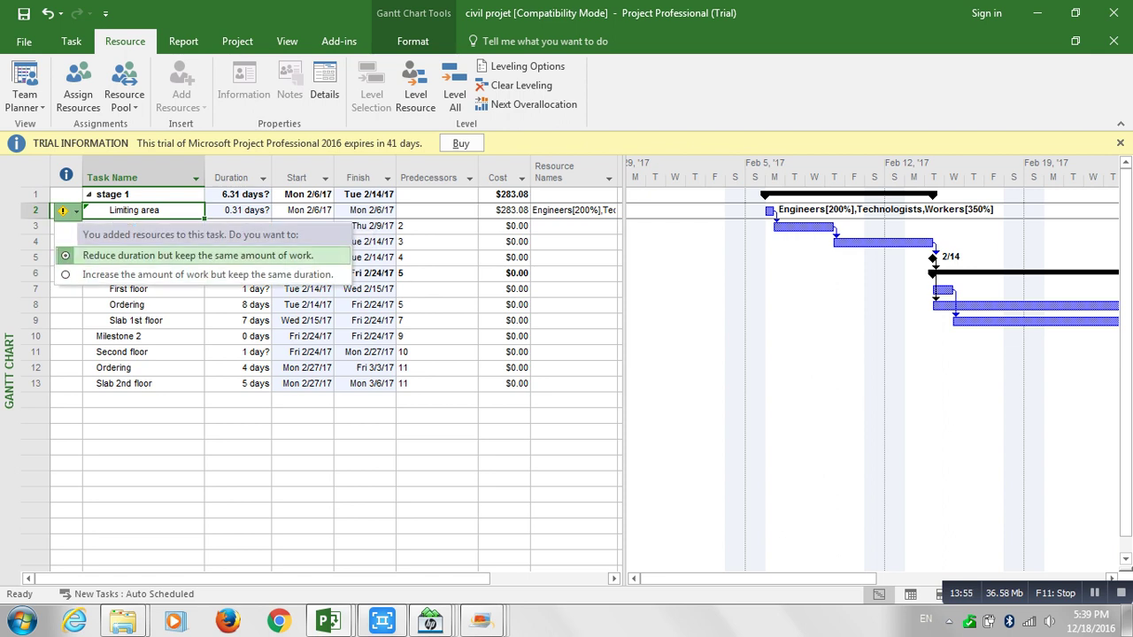
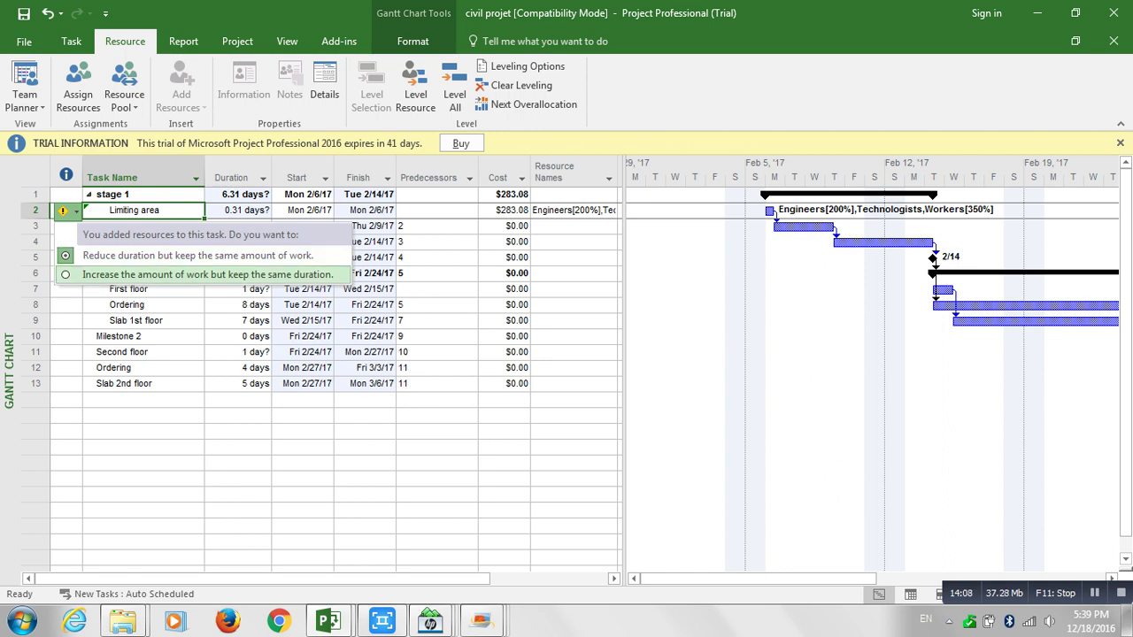
{"action": "left_click", "coordinate": [69, 212]}
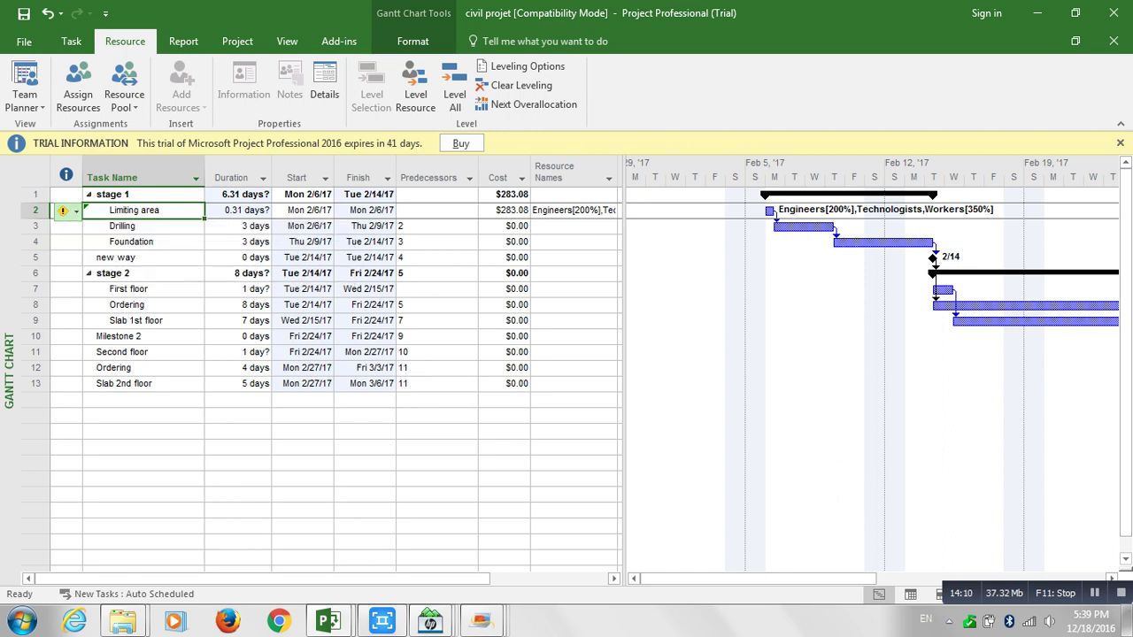
Reopen the Limiting area resource assignment and review the resource information of Workers, Technologists and Engineers.
{"action": "left_click", "coordinate": [78, 84]}
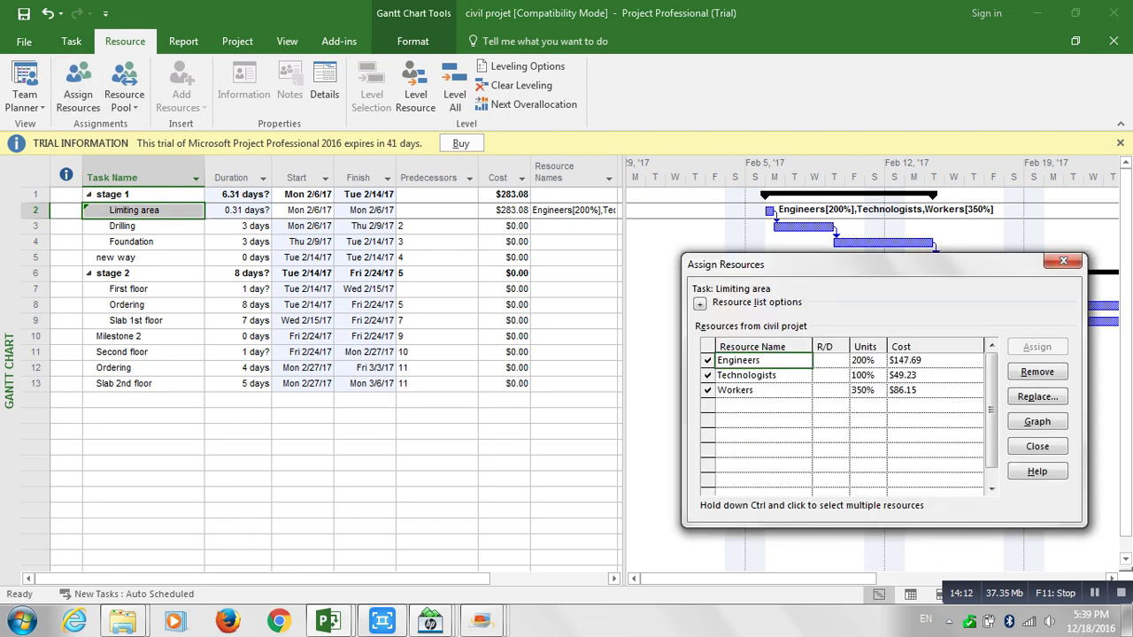
{"action": "double_click", "coordinate": [743, 390]}
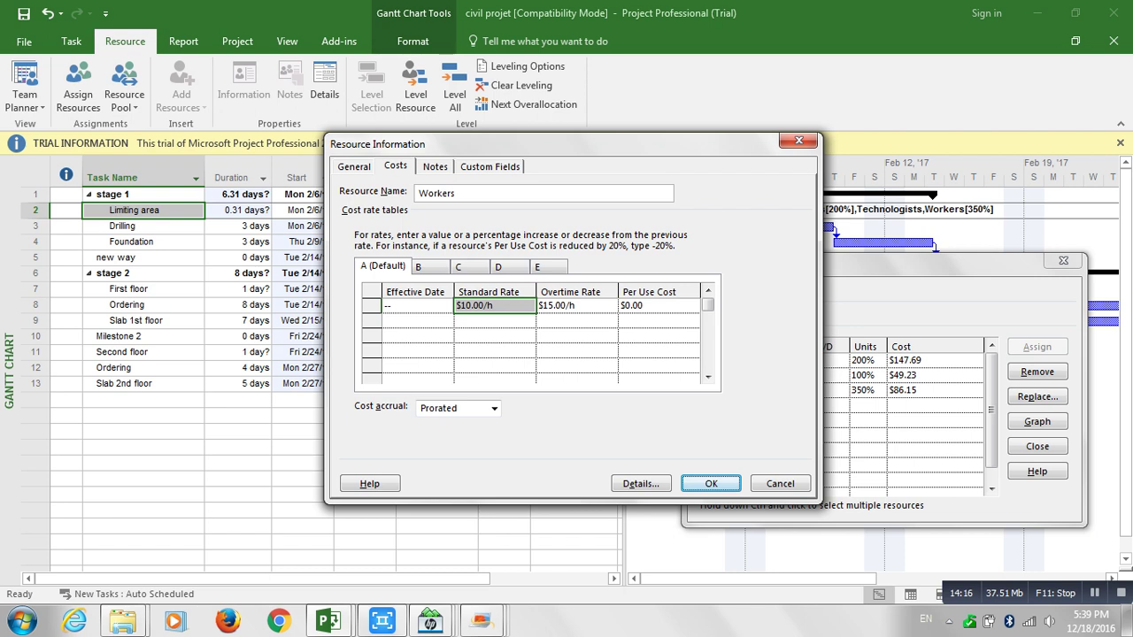
{"action": "left_click", "coordinate": [354, 166]}
{"action": "key", "text": "Escape"}
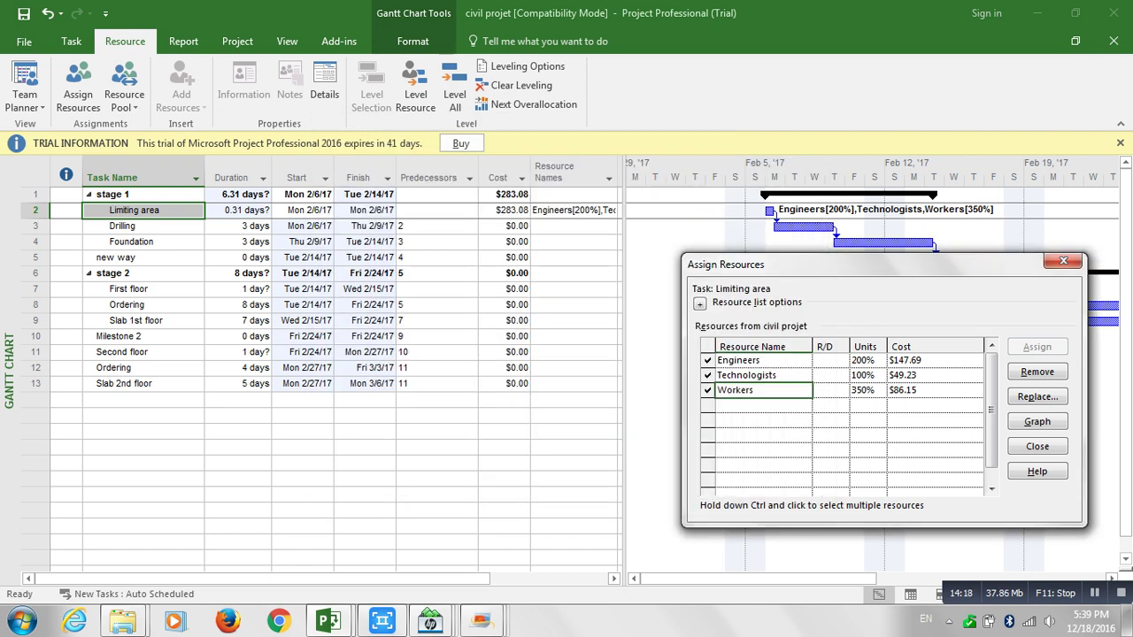
{"action": "double_click", "coordinate": [746, 376]}
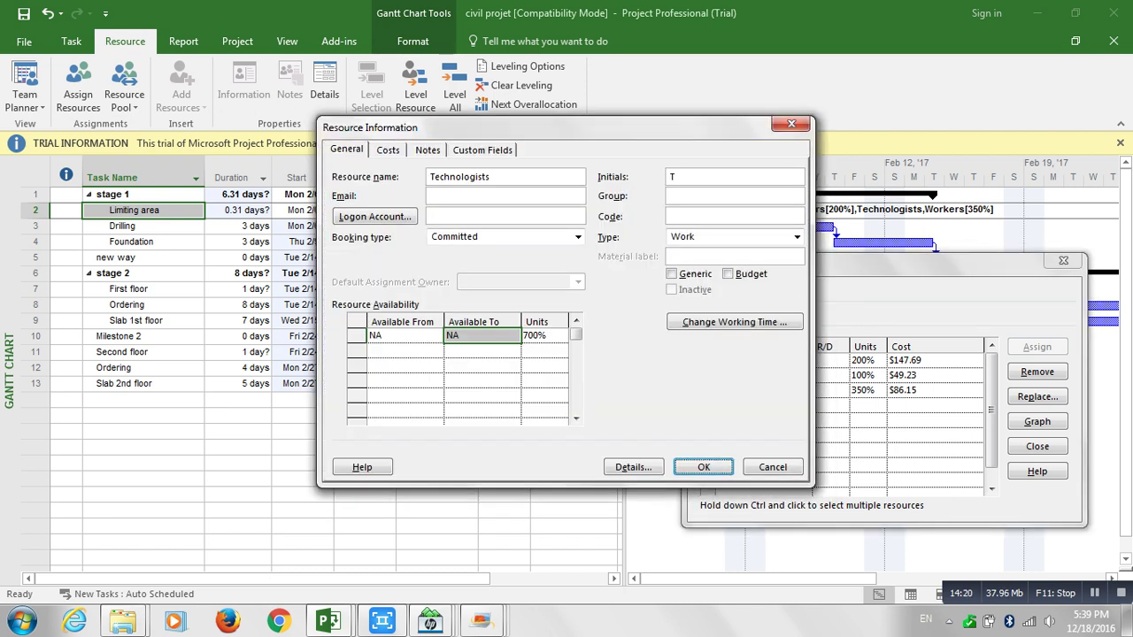
{"action": "key", "text": "Escape"}
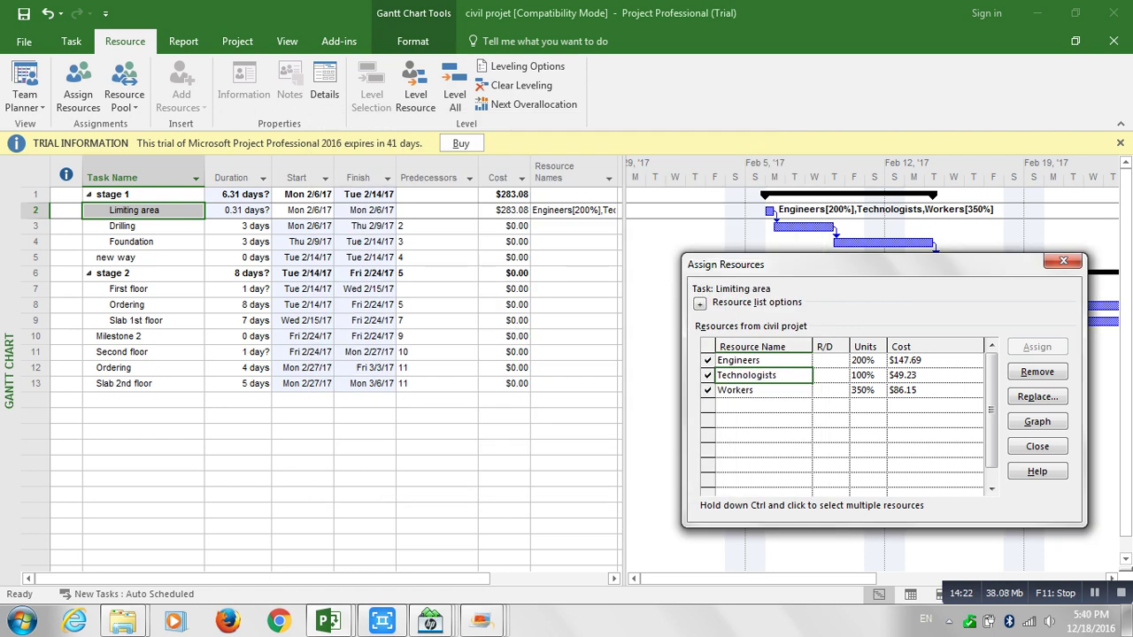
{"action": "double_click", "coordinate": [746, 360]}
{"action": "left_click", "coordinate": [791, 124]}
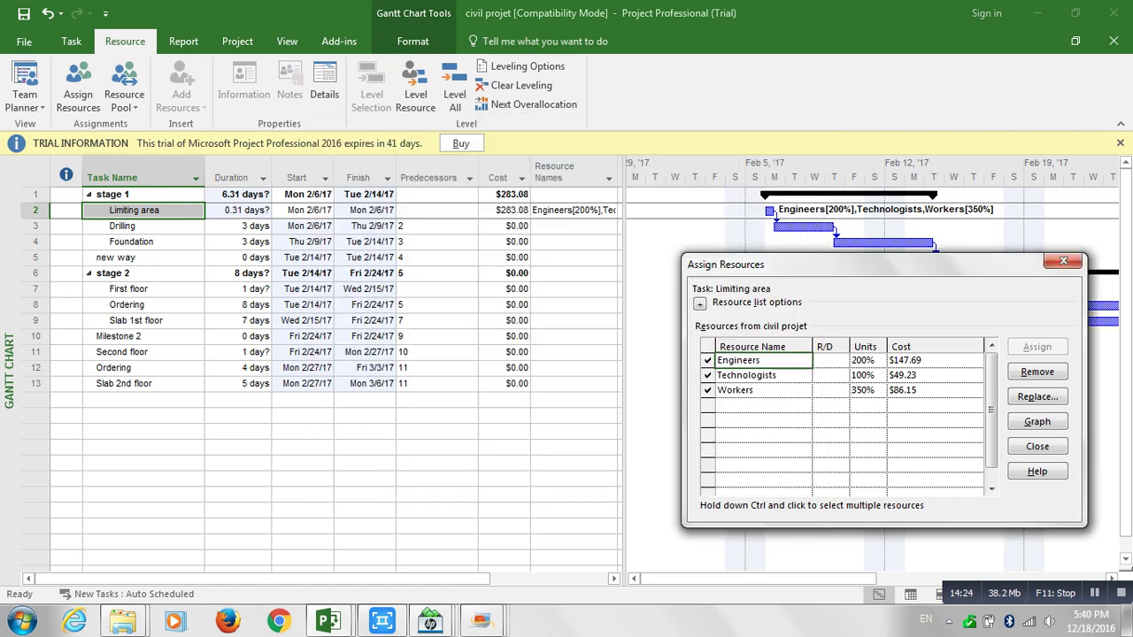
Check which resources are assigned to the stage 1 tasks and the new way milestone, and close the resource assignment.
{"action": "left_click", "coordinate": [571, 194]}
{"action": "left_click", "coordinate": [571, 227]}
{"action": "left_click", "coordinate": [571, 257]}
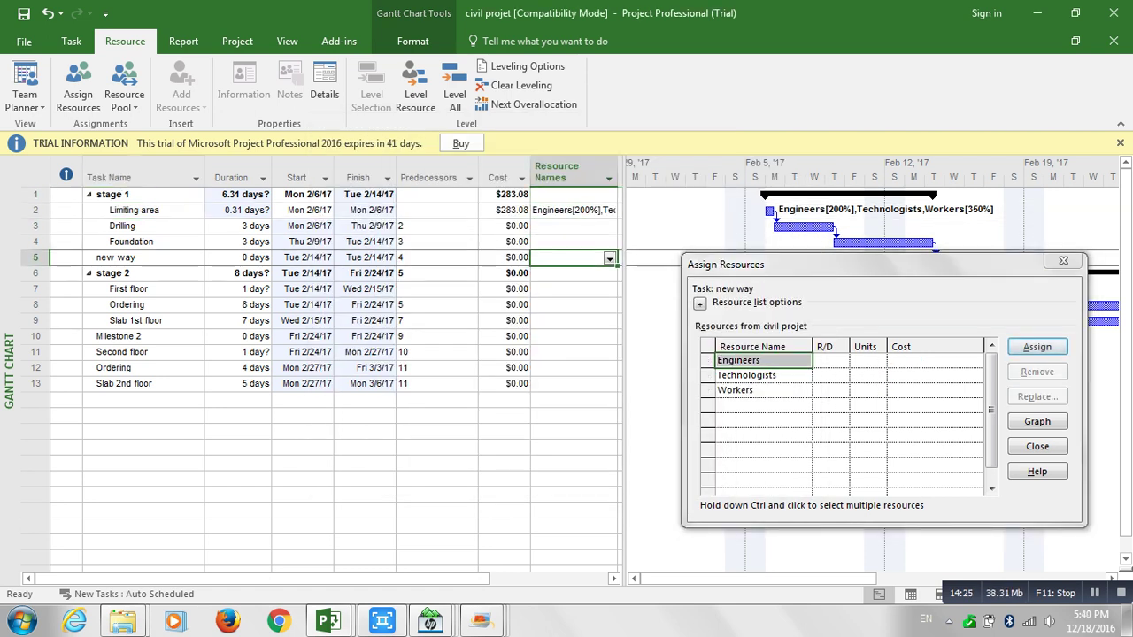
{"action": "left_click", "coordinate": [571, 242]}
{"action": "left_click", "coordinate": [571, 211]}
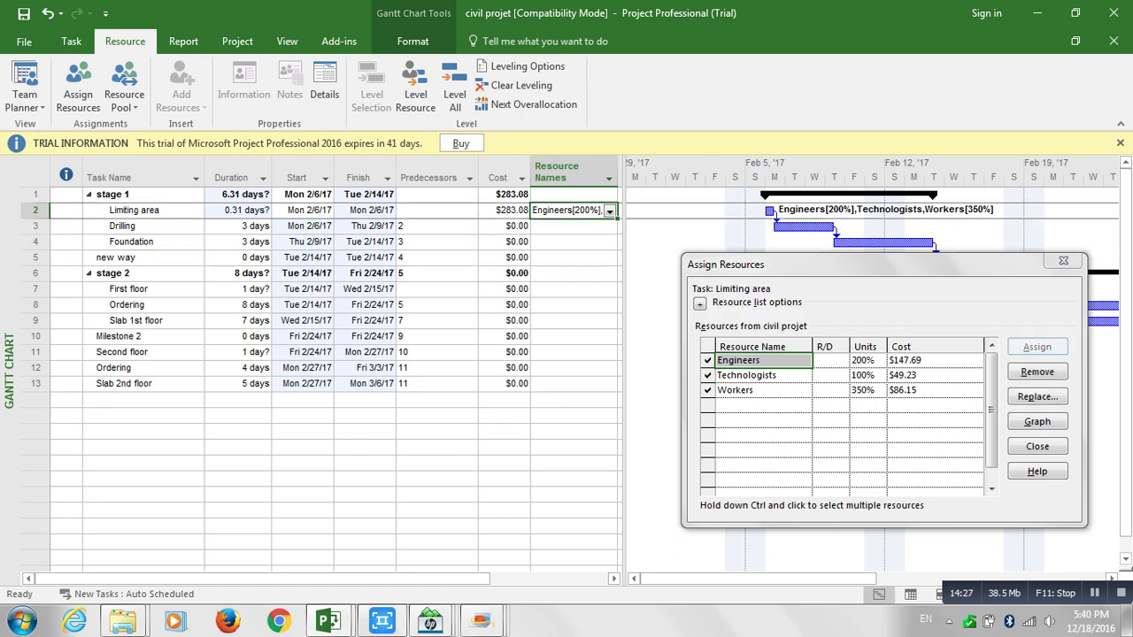
{"action": "left_click", "coordinate": [571, 210]}
{"action": "left_click", "coordinate": [748, 376]}
{"action": "left_click", "coordinate": [748, 361]}
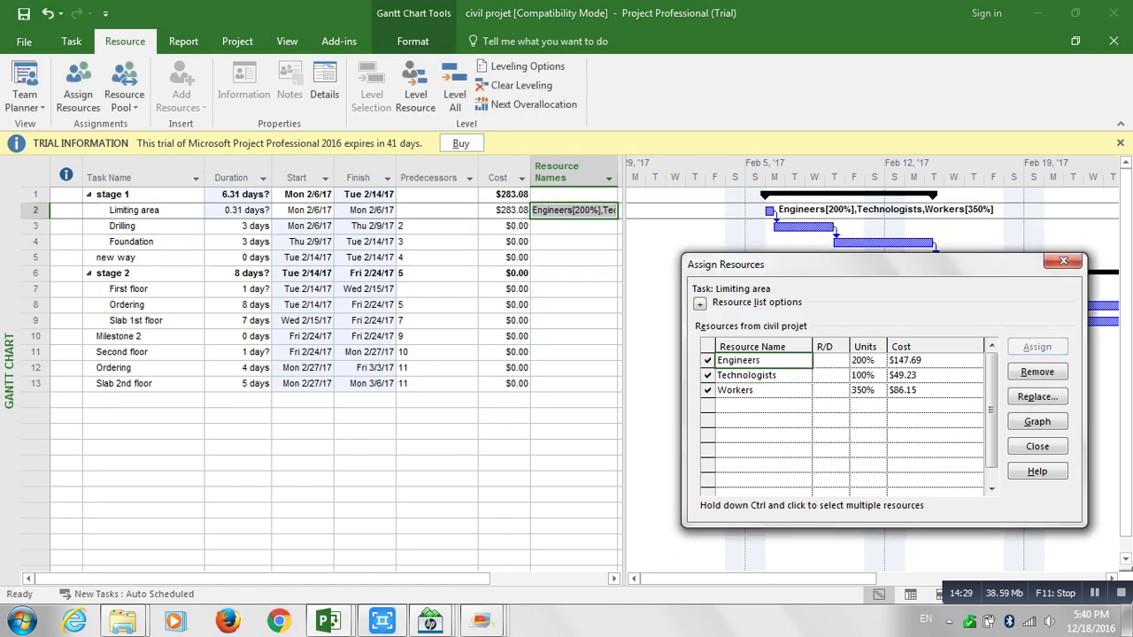
{"action": "left_click", "coordinate": [1063, 260]}
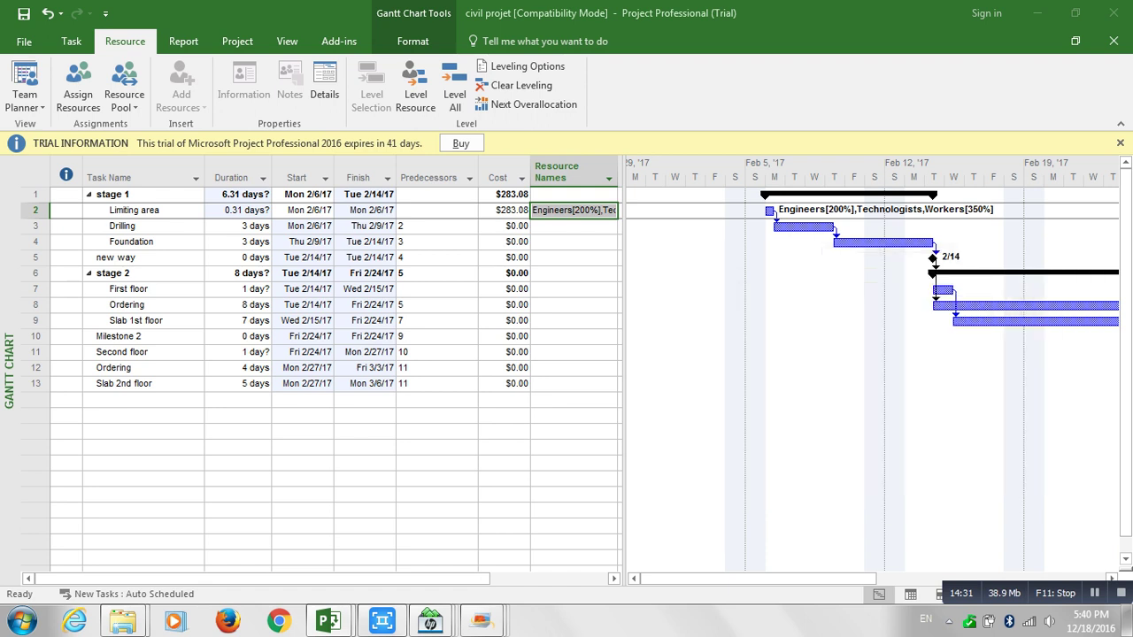
Check the Limiting area task's indicator and its predecessors in the task information, and close it unchanged.
{"action": "left_click", "coordinate": [134, 211]}
{"action": "left_click", "coordinate": [67, 211]}
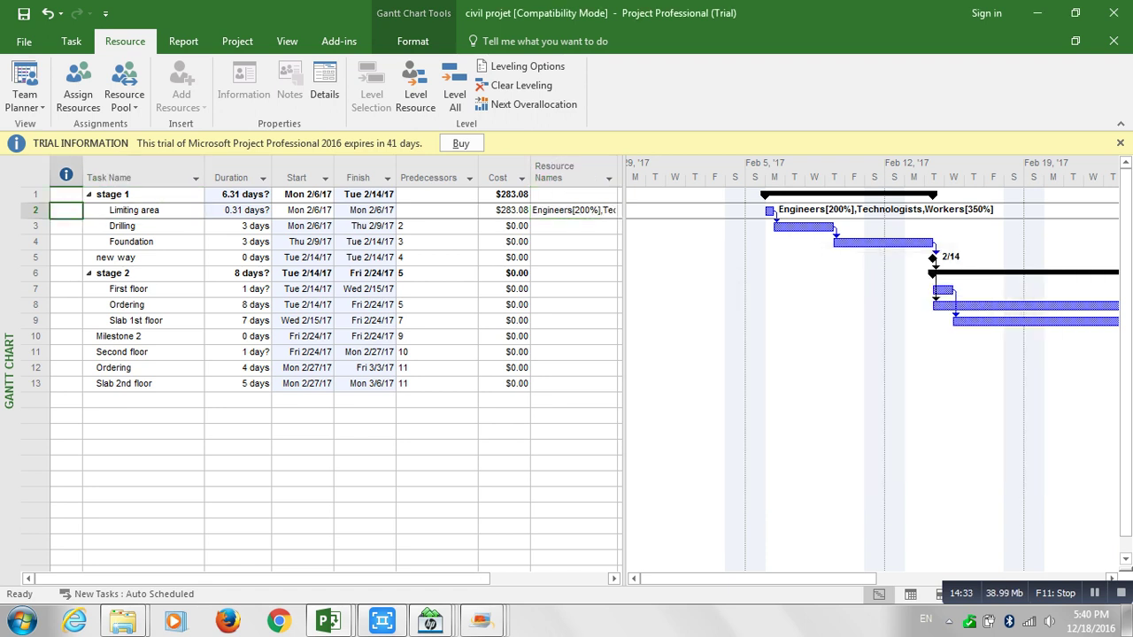
{"action": "double_click", "coordinate": [134, 211]}
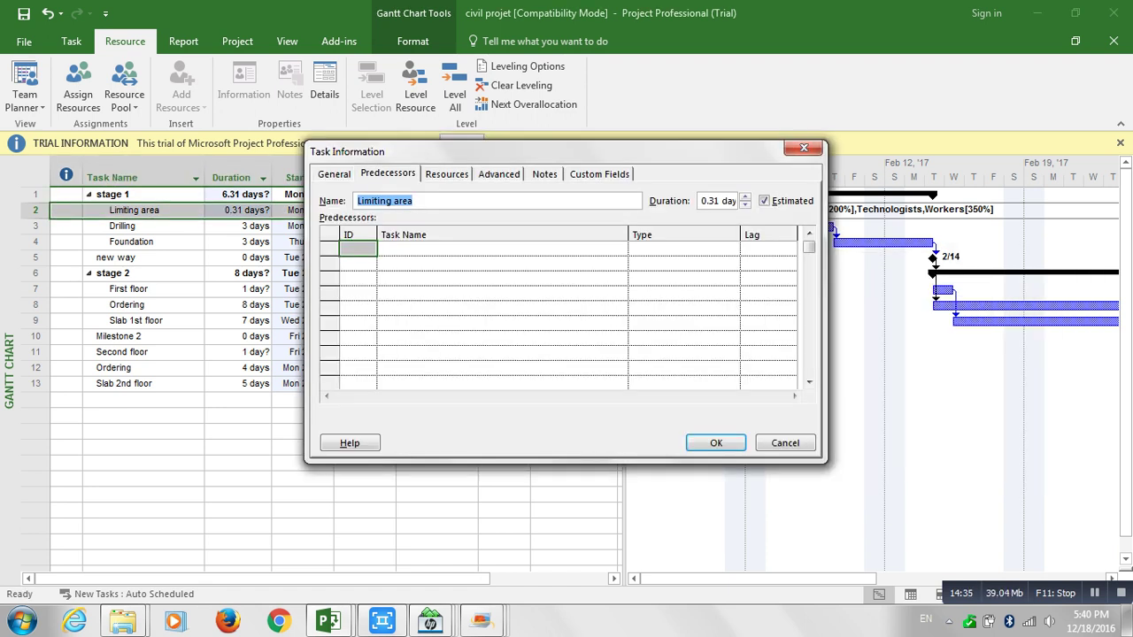
{"action": "left_click", "coordinate": [803, 149]}
{"action": "left_click", "coordinate": [67, 211]}
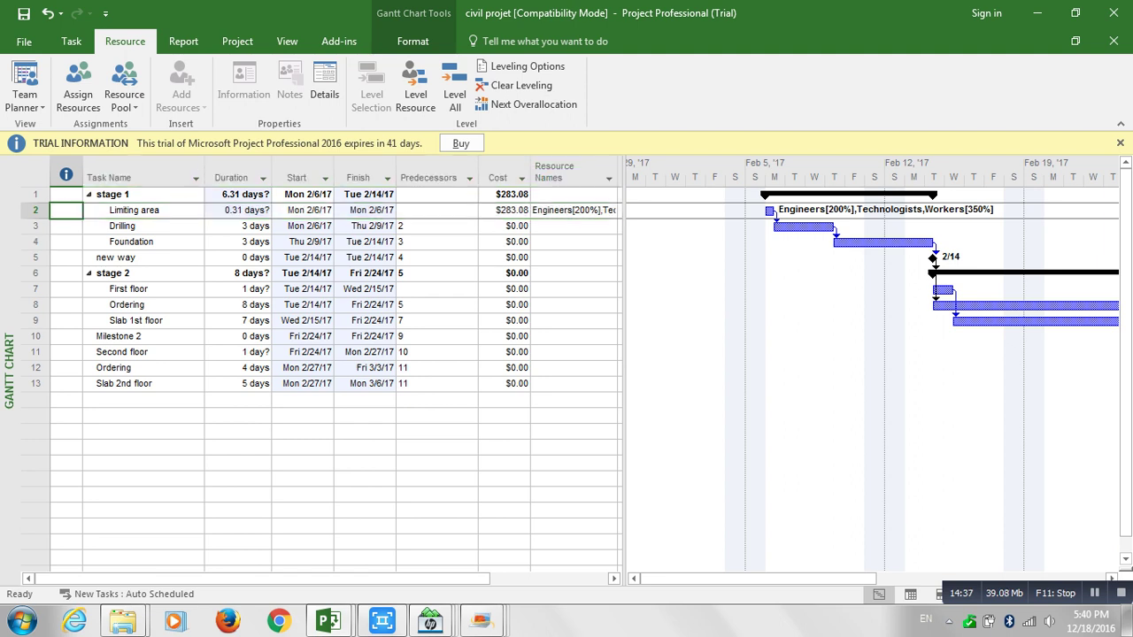
Assign Engineers to the Drilling task at 100% units and close the resource assignment.
{"action": "left_click", "coordinate": [505, 226]}
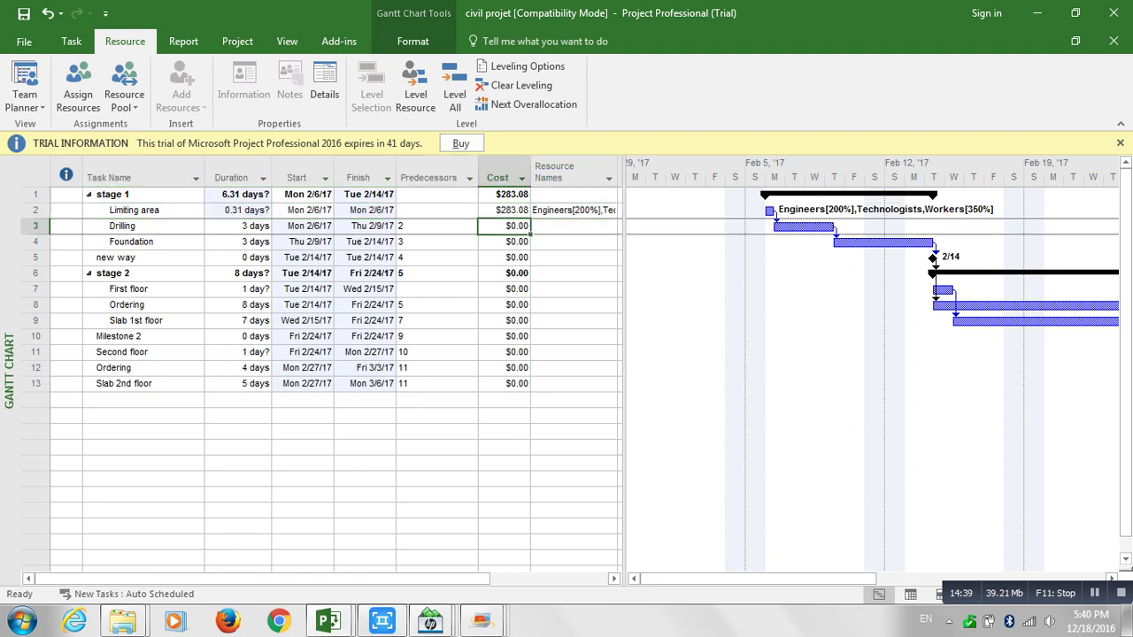
{"action": "left_click", "coordinate": [571, 226]}
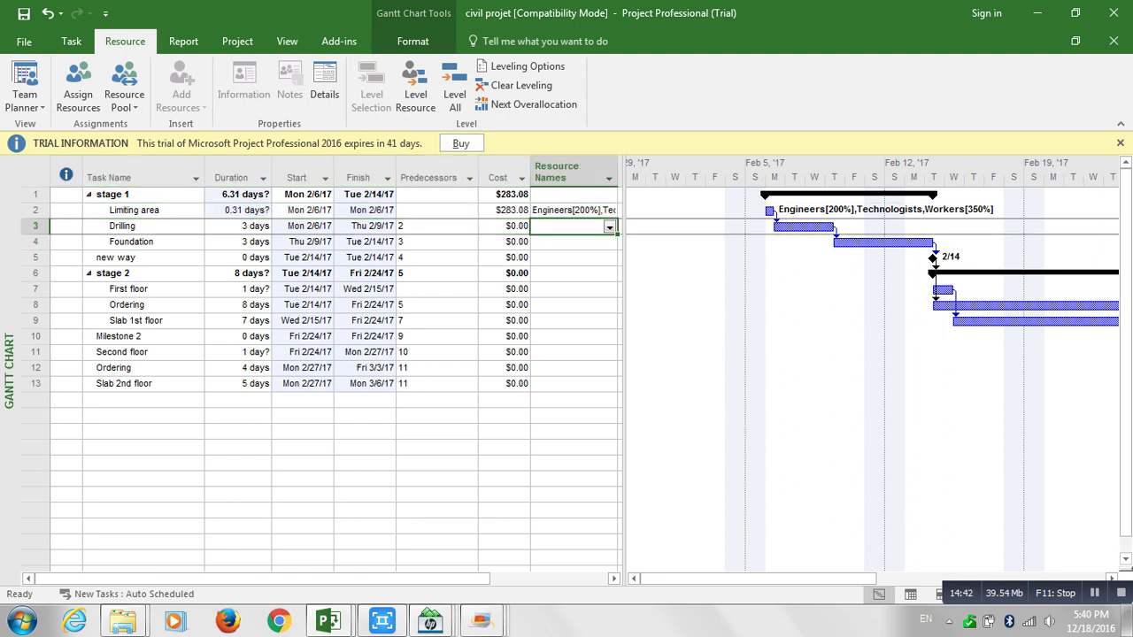
{"action": "key", "text": "alt+Down"}
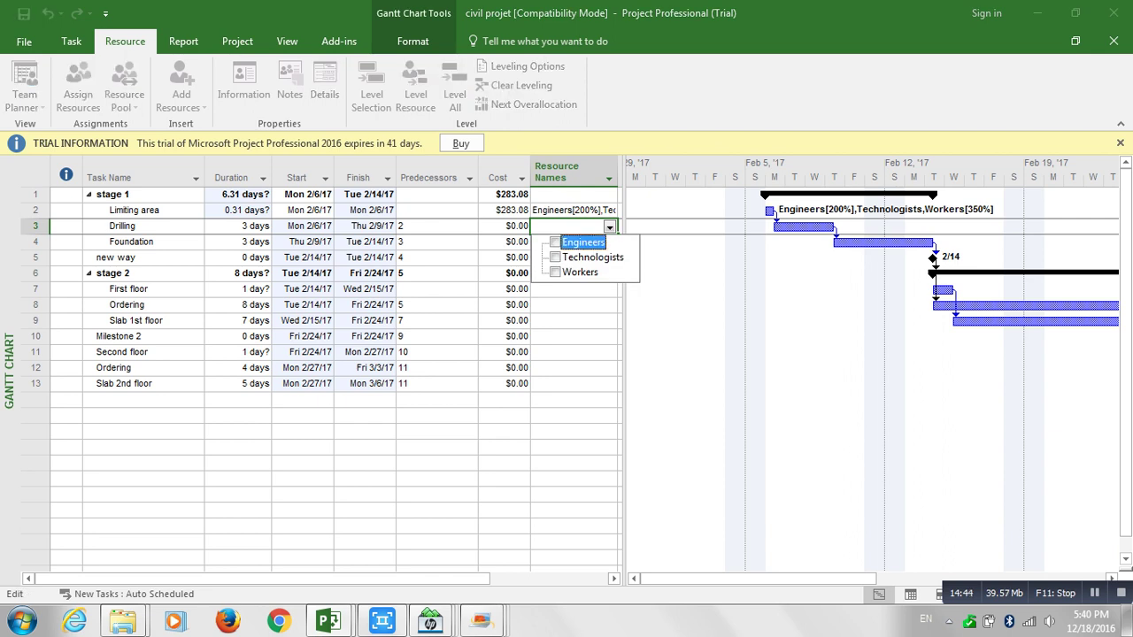
{"action": "key", "text": "space"}
{"action": "left_click", "coordinate": [78, 87]}
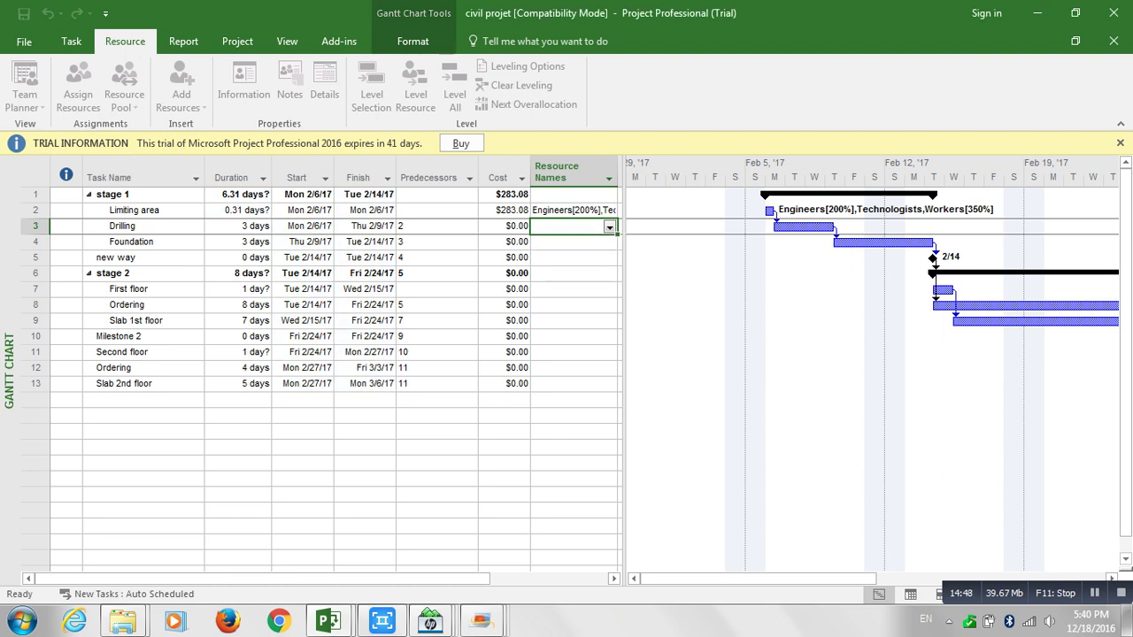
{"action": "left_click", "coordinate": [78, 87]}
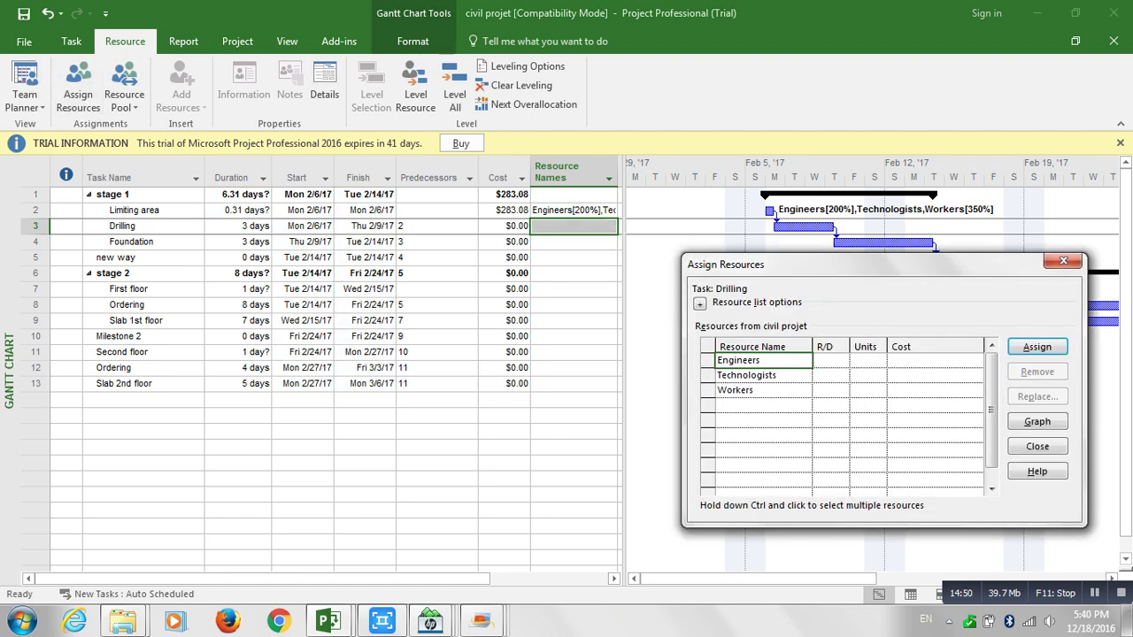
{"action": "left_click", "coordinate": [867, 362]}
{"action": "left_click", "coordinate": [879, 357]}
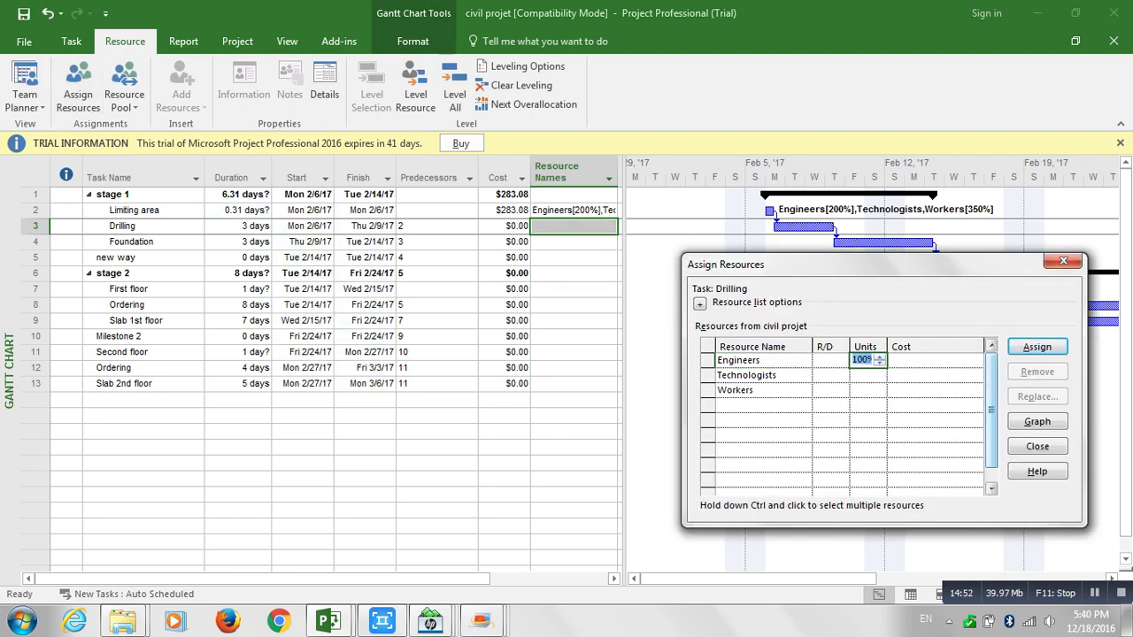
{"action": "left_click", "coordinate": [1037, 347]}
{"action": "left_click", "coordinate": [1063, 260]}
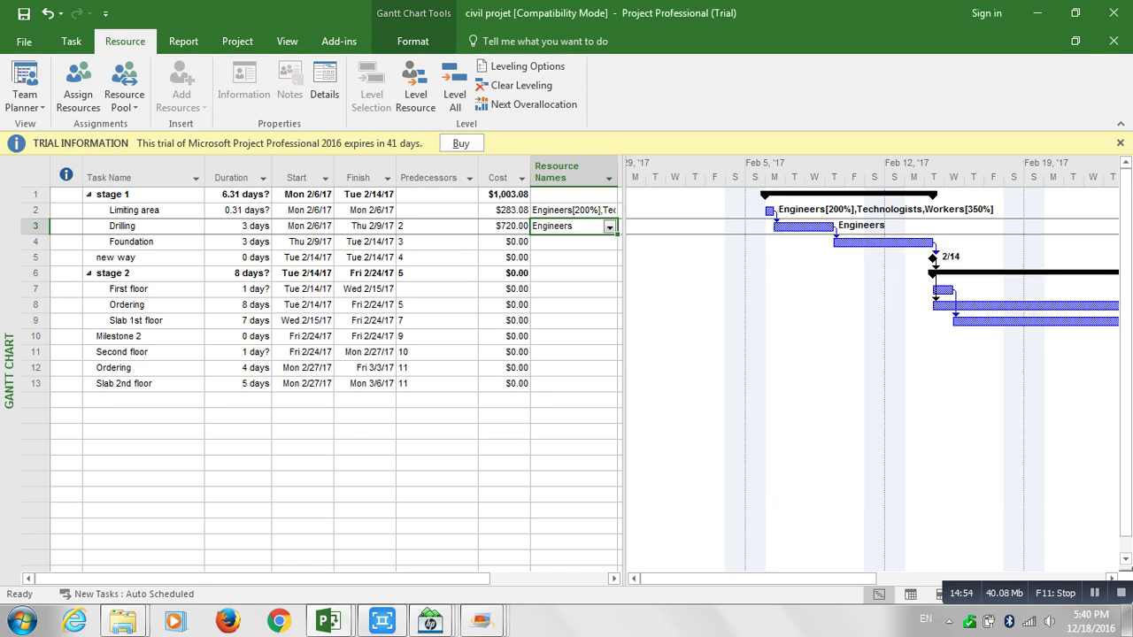
Compare the total cost of stage 1 with the costs of Limiting area, Drilling and Foundation.
{"action": "left_click", "coordinate": [504, 258]}
{"action": "left_click", "coordinate": [505, 242]}
{"action": "left_click", "coordinate": [505, 195]}
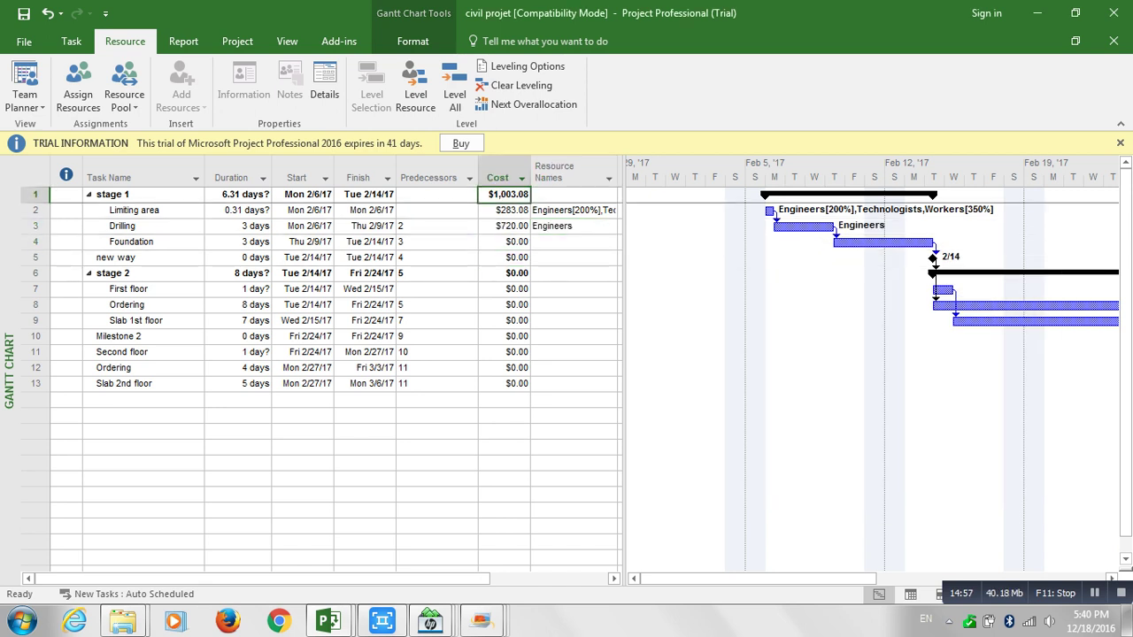
{"action": "left_click_drag", "start_coordinate": [504, 210], "coordinate": [504, 241]}
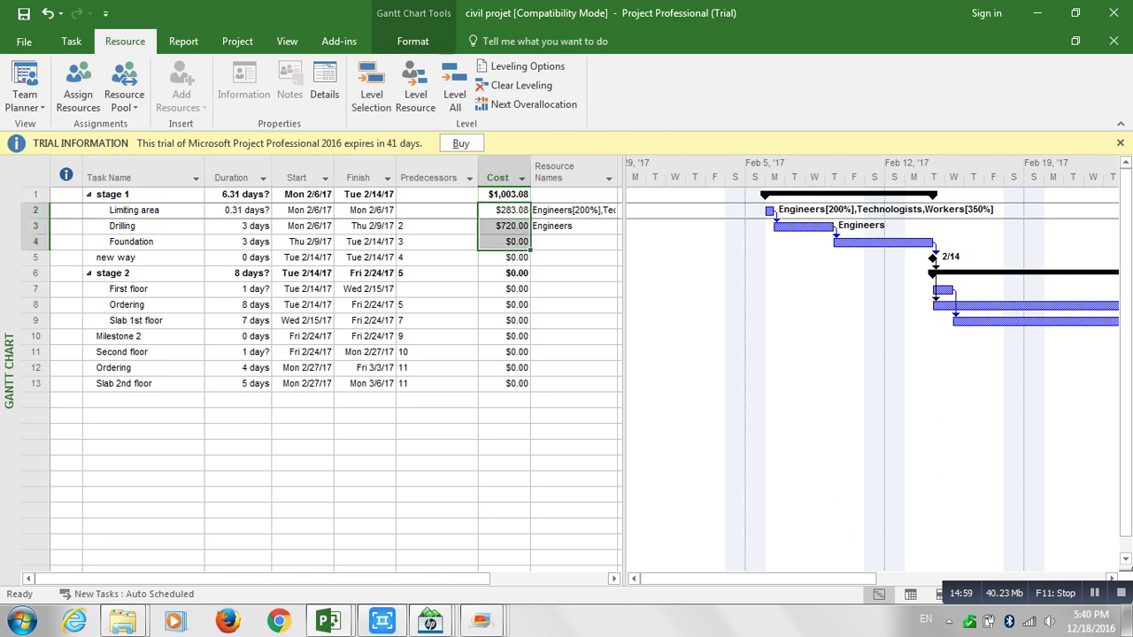
{"action": "left_click", "coordinate": [505, 195]}
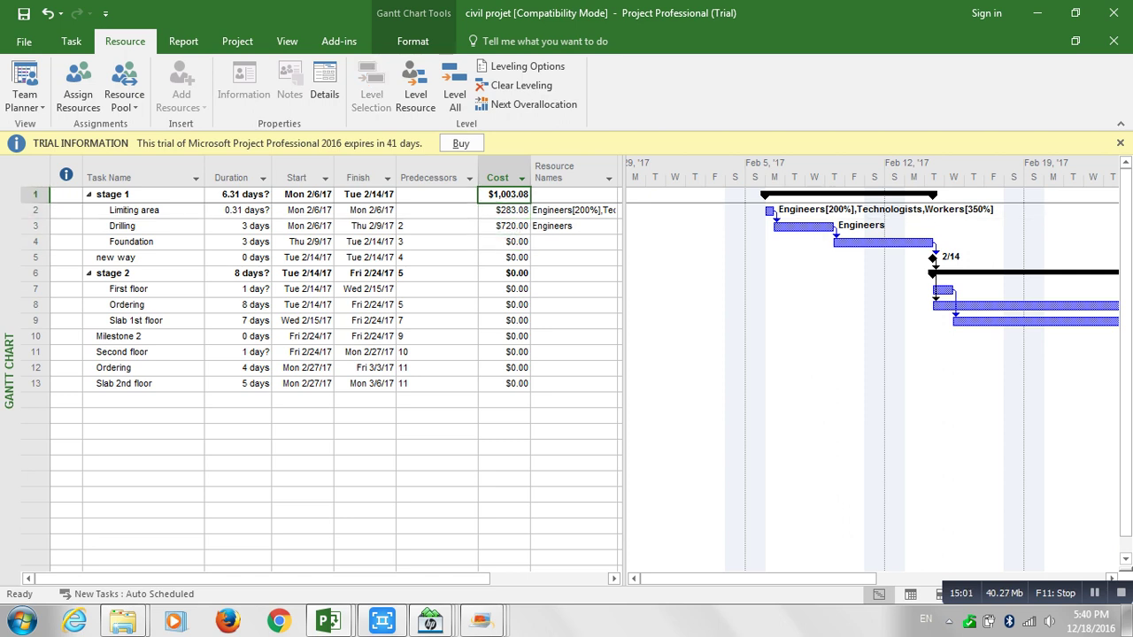
{"action": "key", "text": "Down"}
{"action": "key", "text": "Down"}
{"action": "key", "text": "Down"}
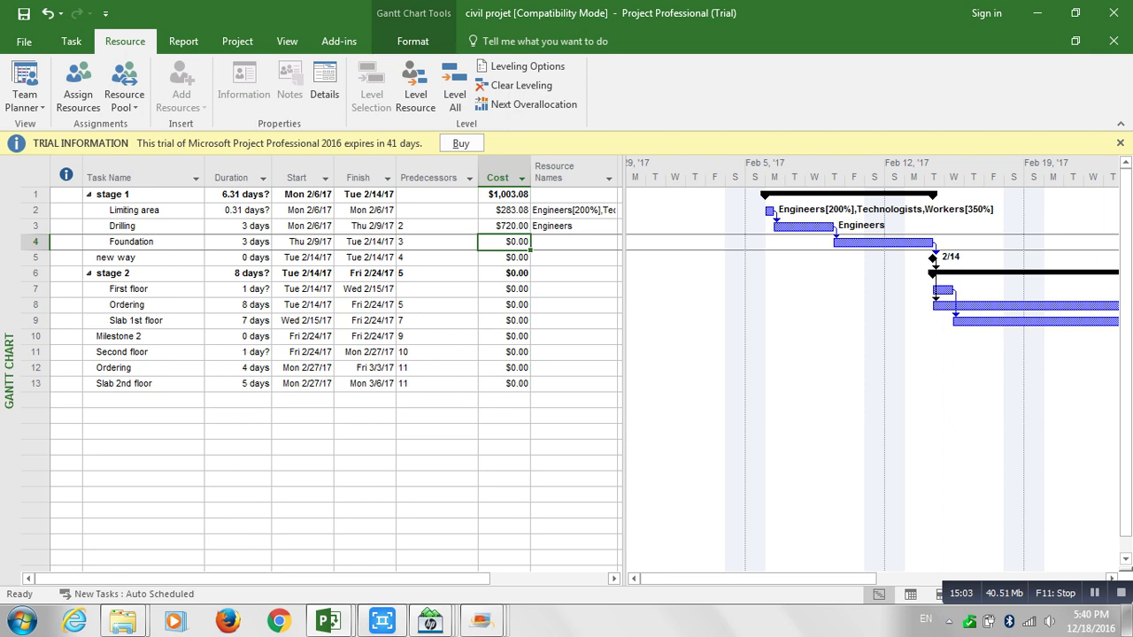
Check the Foundation task's assigned resources and its predecessor in the task information, and close it unchanged.
{"action": "left_click", "coordinate": [571, 242]}
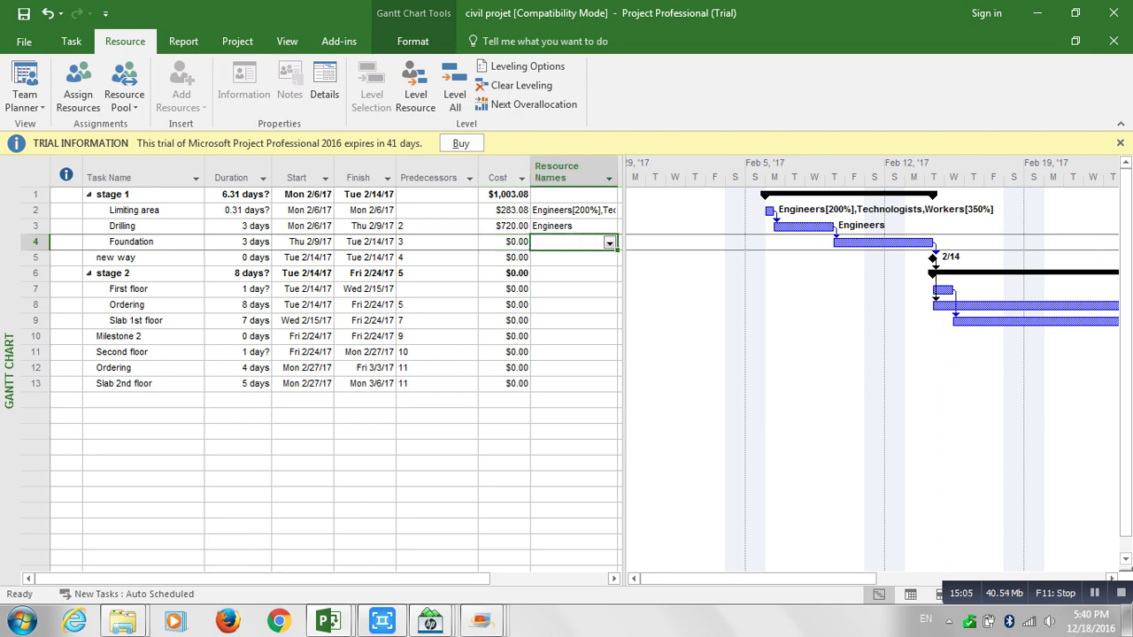
{"action": "double_click", "coordinate": [131, 242]}
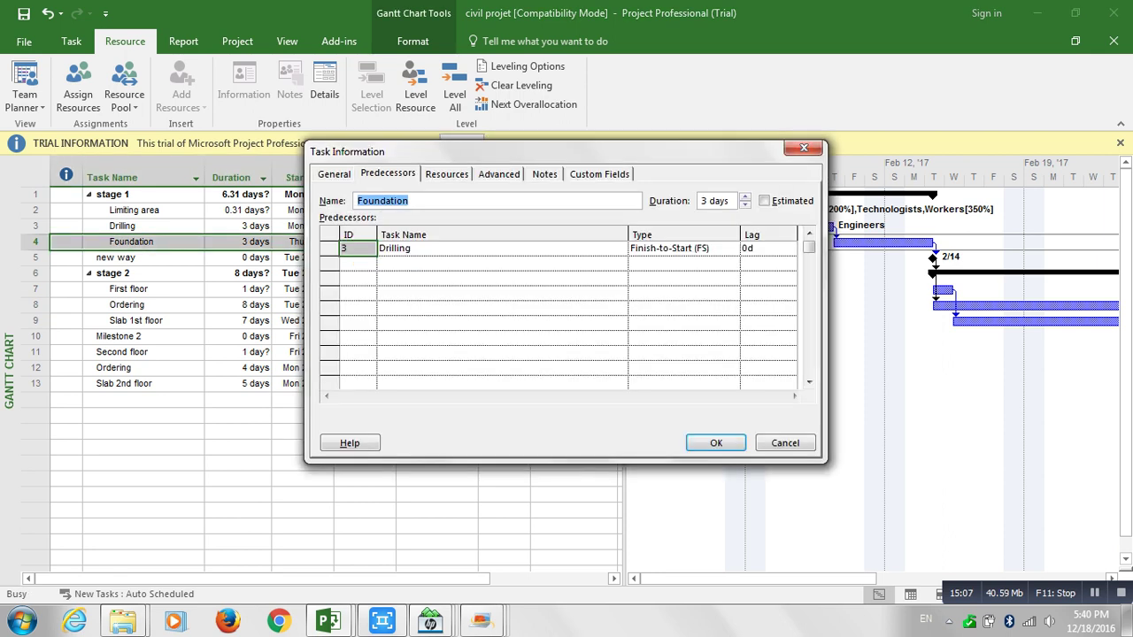
{"action": "key", "text": "Escape"}
Assign Technologists to the First floor task at 200% units and close the resource assignment.
{"action": "double_click", "coordinate": [129, 290]}
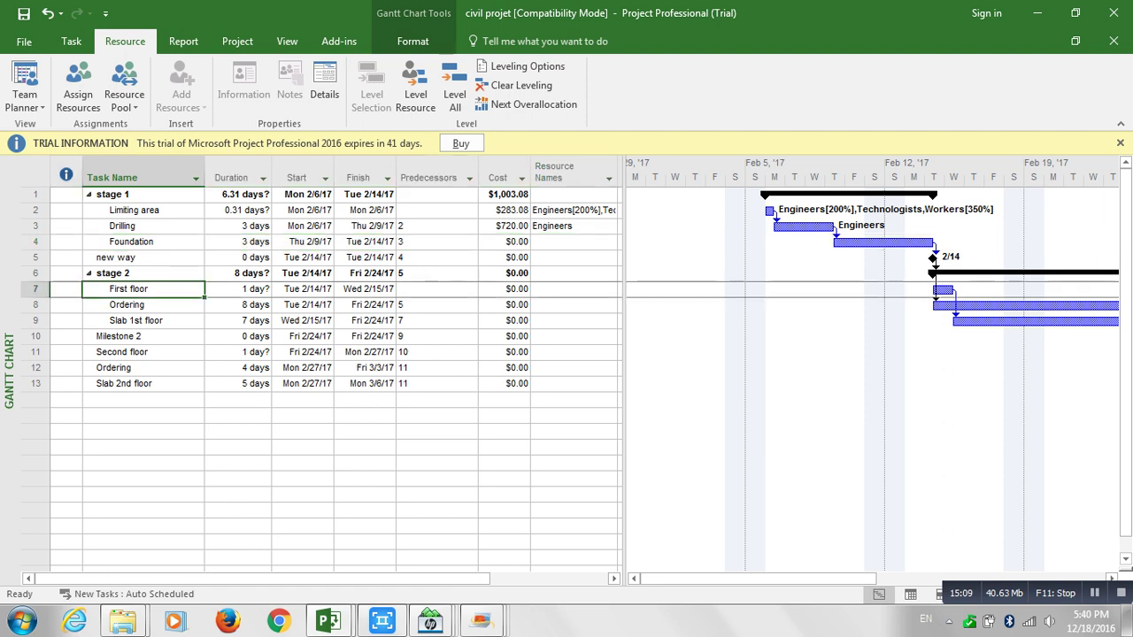
{"action": "key", "text": "Escape"}
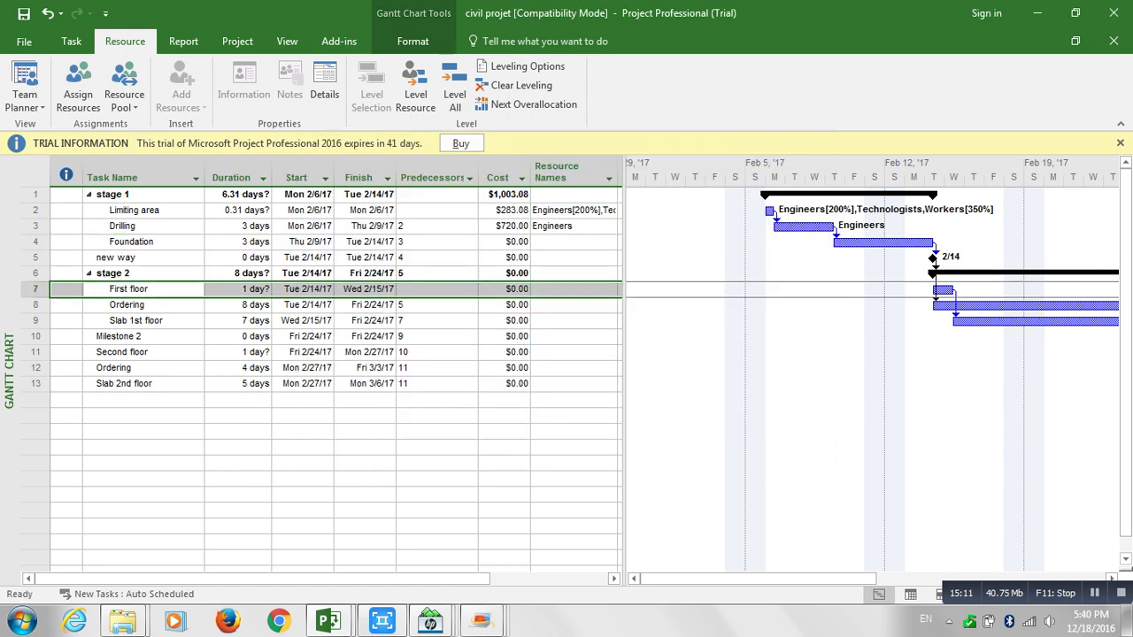
{"action": "left_click", "coordinate": [78, 84]}
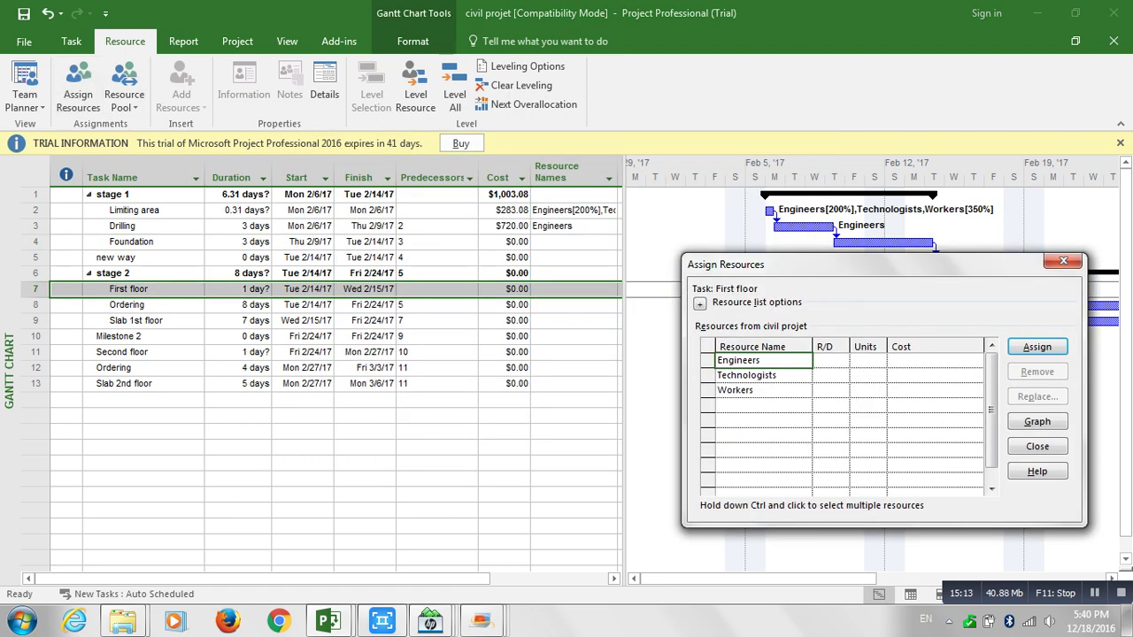
{"action": "left_click", "coordinate": [763, 376]}
{"action": "left_click", "coordinate": [869, 375]}
{"action": "left_click", "coordinate": [879, 372]}
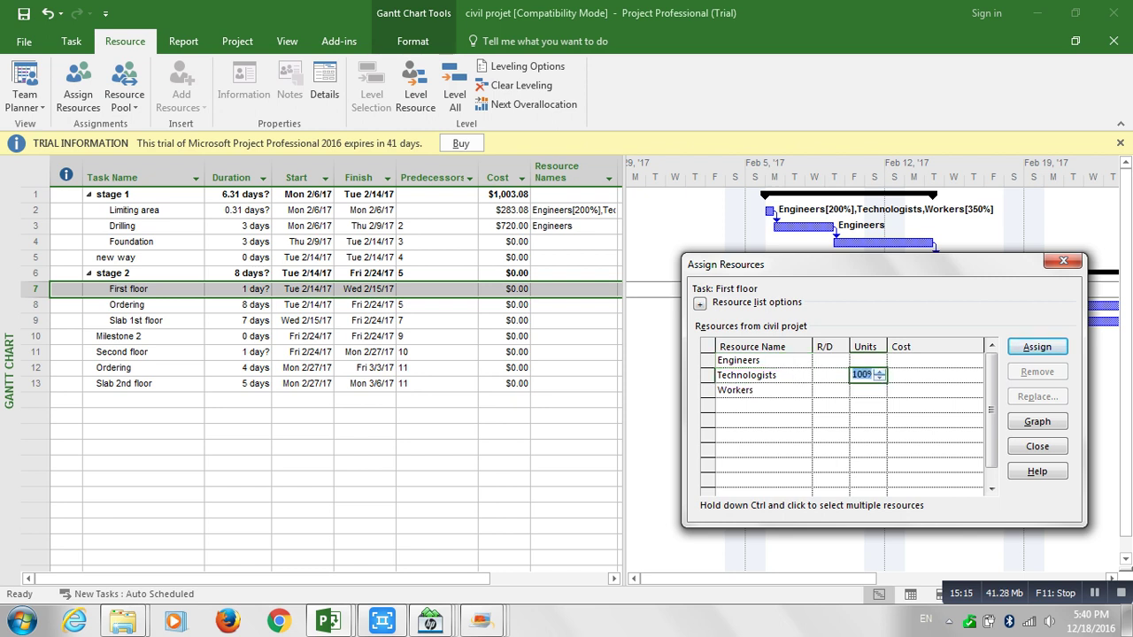
{"action": "left_click", "coordinate": [879, 372]}
{"action": "left_click", "coordinate": [1038, 446]}
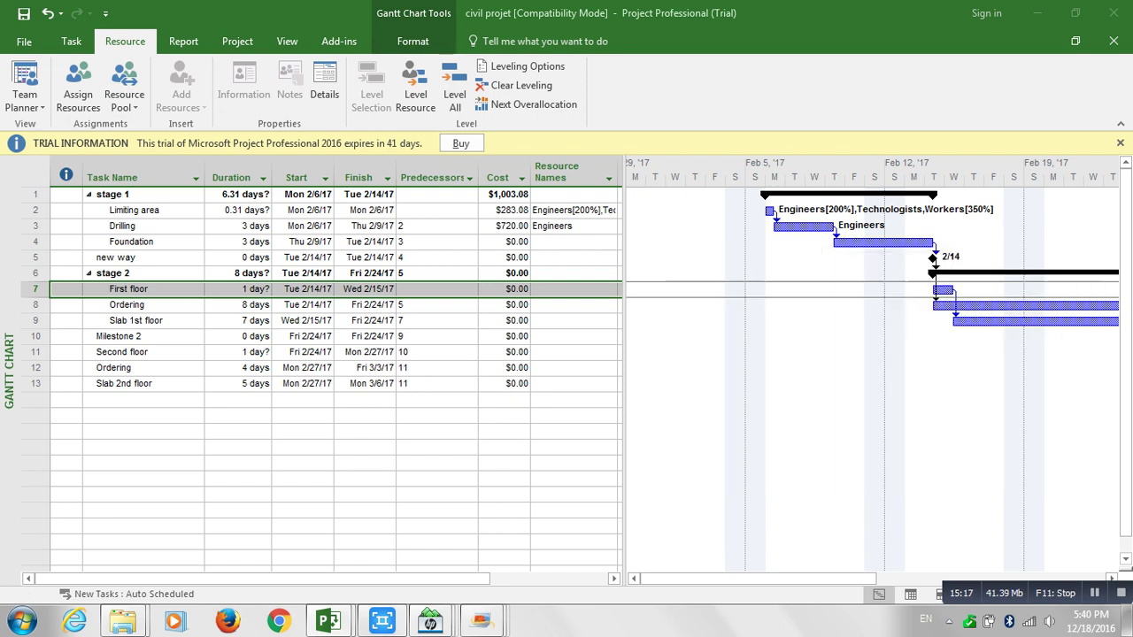
{"action": "left_click", "coordinate": [302, 305]}
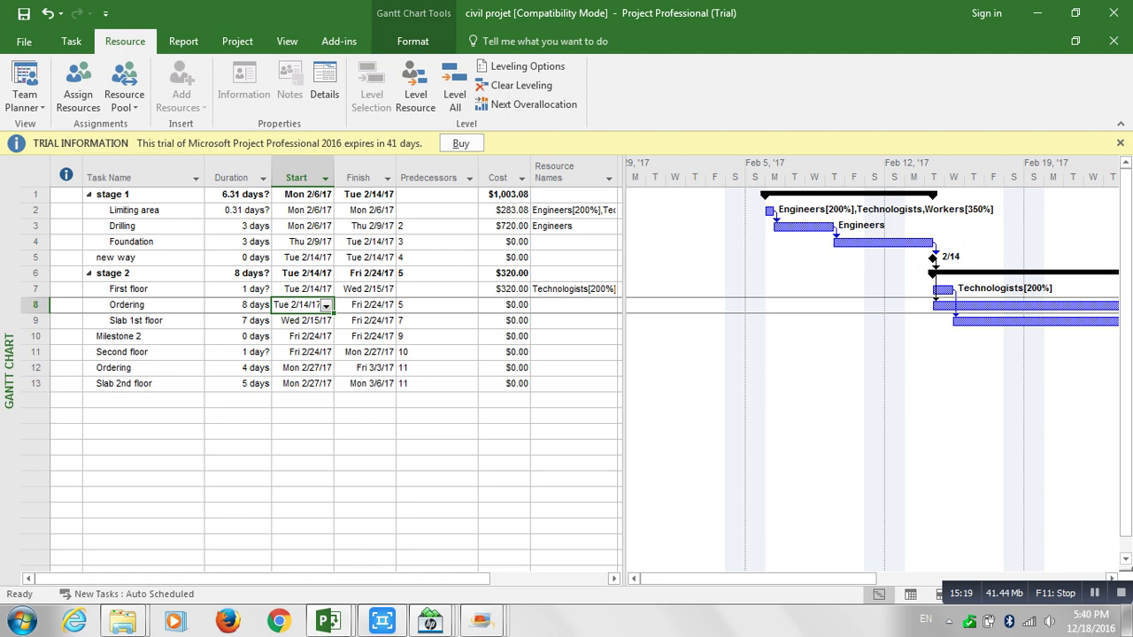
{"action": "left_click", "coordinate": [132, 352]}
{"action": "left_click", "coordinate": [133, 368]}
{"action": "left_click", "coordinate": [133, 352]}
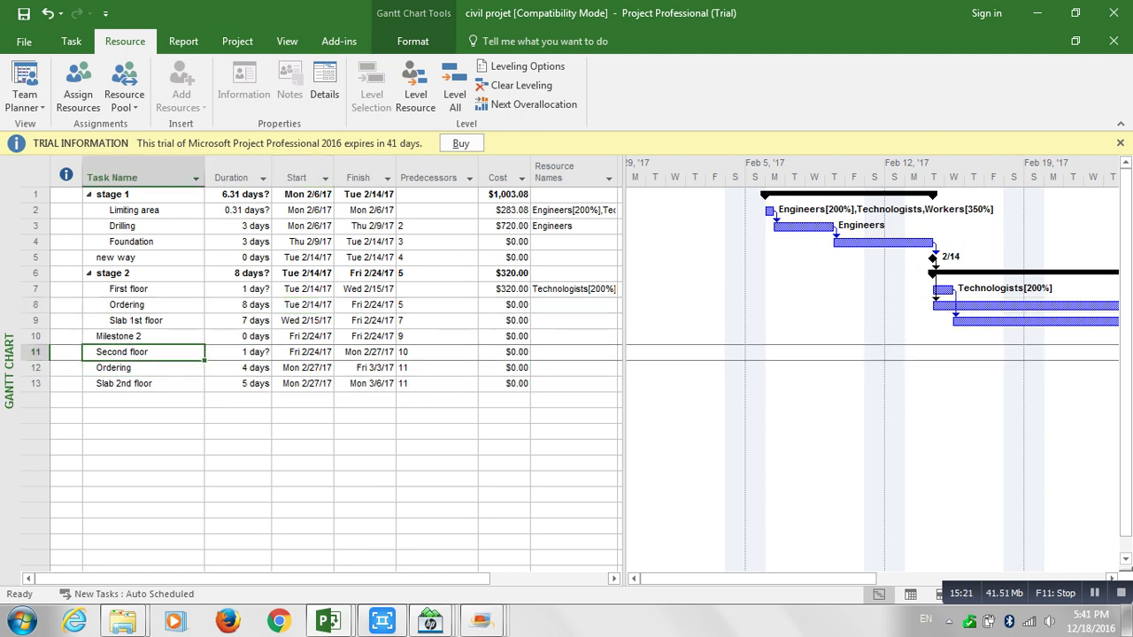
{"action": "left_click", "coordinate": [133, 258]}
{"action": "key", "text": "Down"}
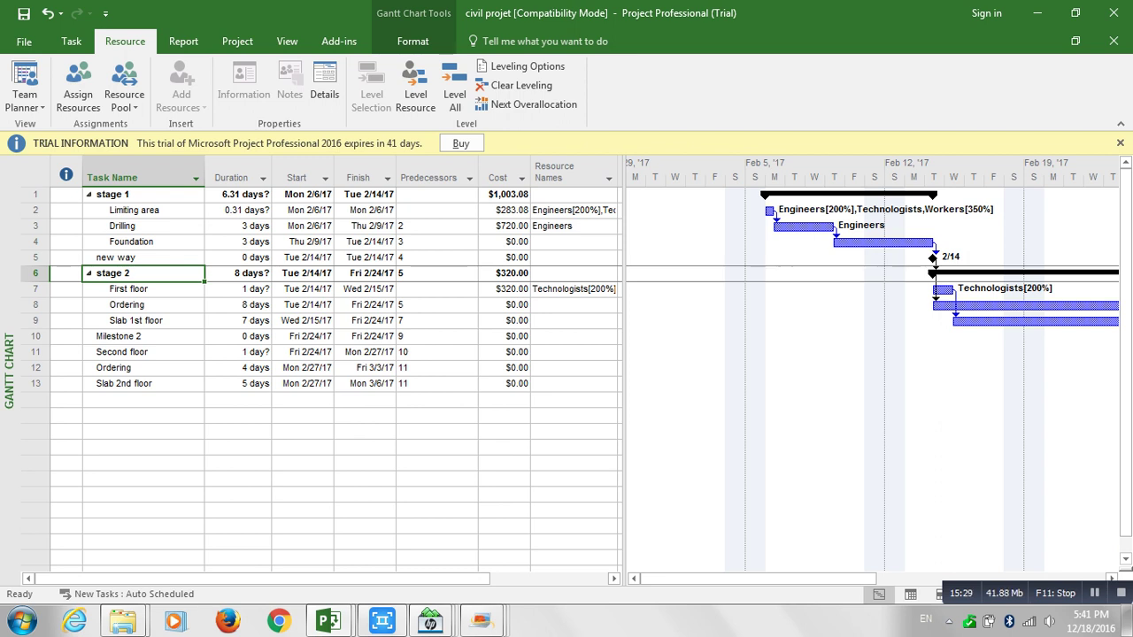
Set the Drilling task's percent complete to 50% in its task information.
{"action": "left_click", "coordinate": [36, 226]}
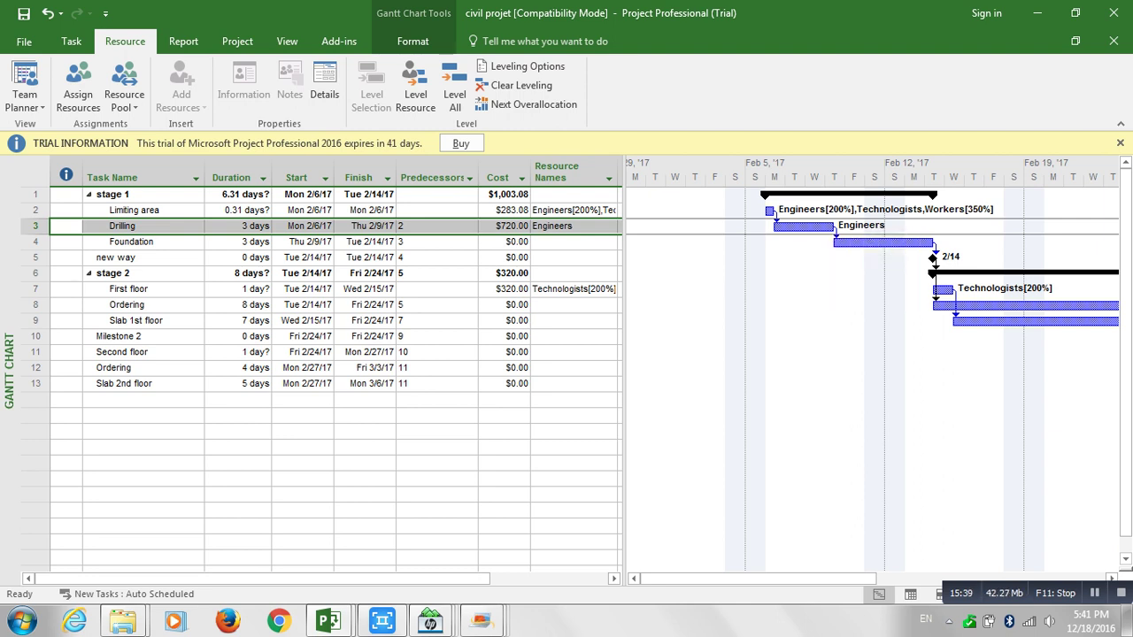
{"action": "left_click", "coordinate": [144, 227]}
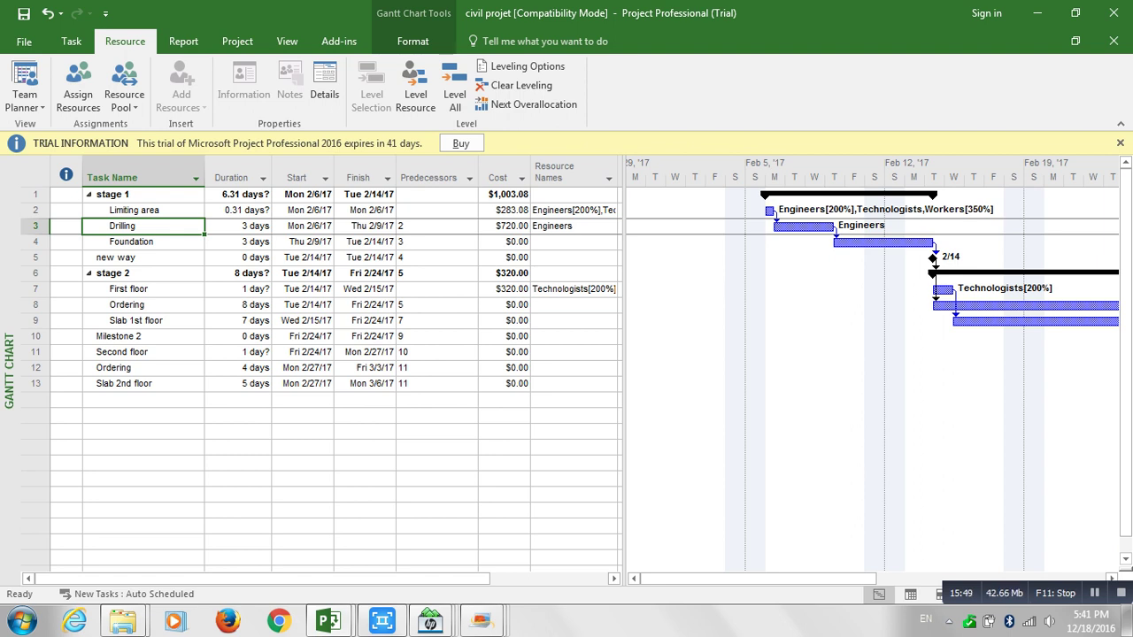
{"action": "double_click", "coordinate": [144, 226]}
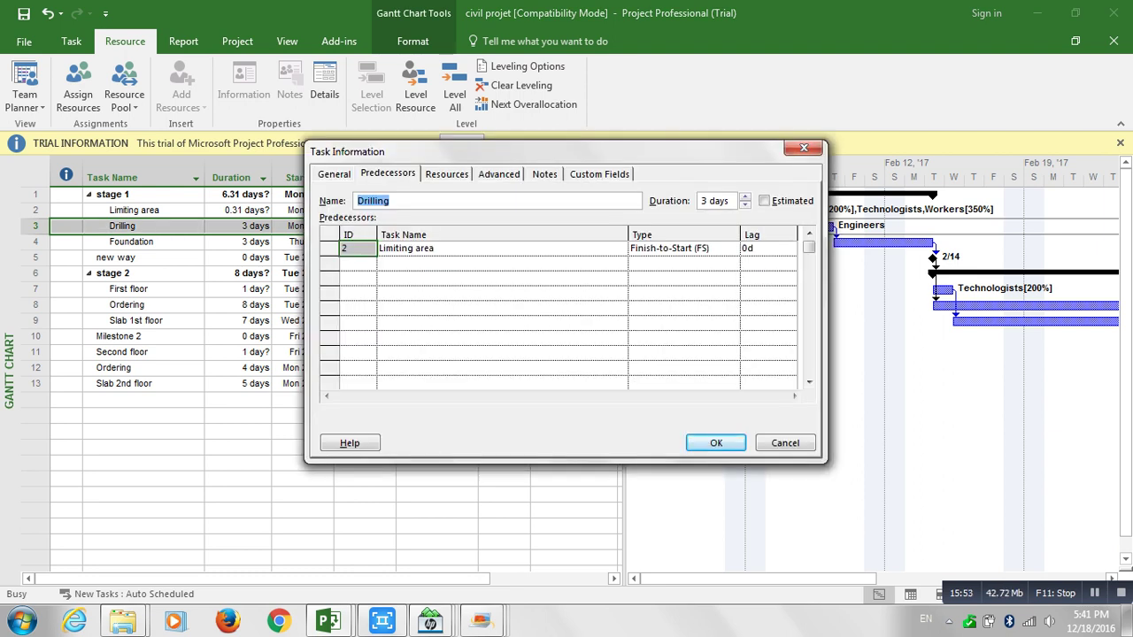
{"action": "left_click", "coordinate": [333, 174]}
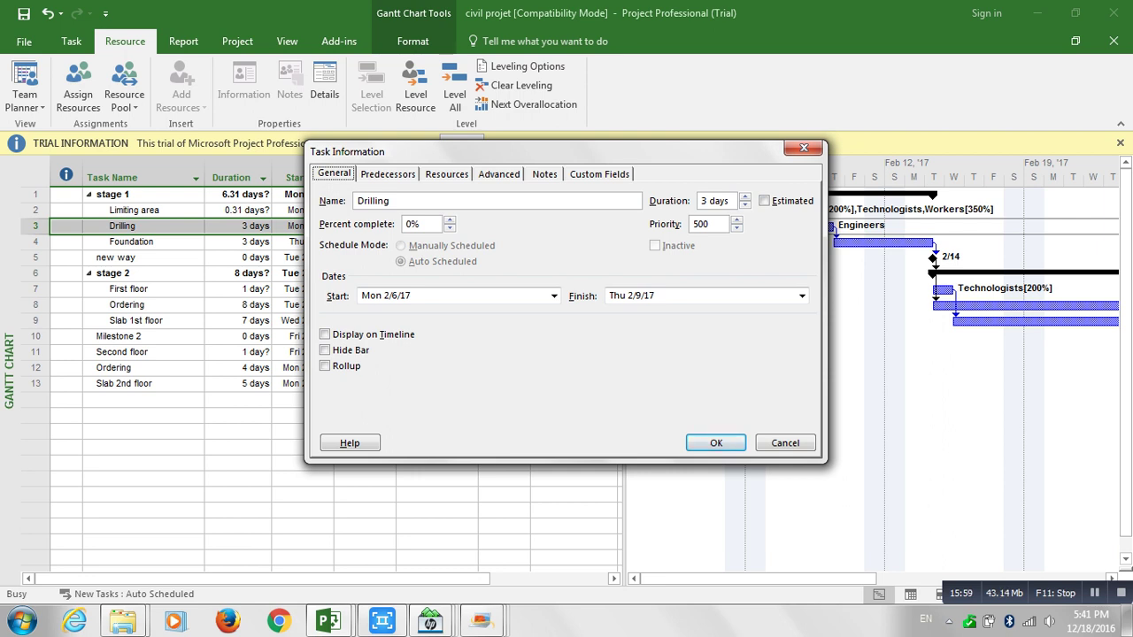
{"action": "left_click", "coordinate": [422, 224]}
{"action": "key", "text": "BackSpace"}
{"action": "key", "text": "BackSpace"}
{"action": "type", "text": "50"}
{"action": "key", "text": "Return"}
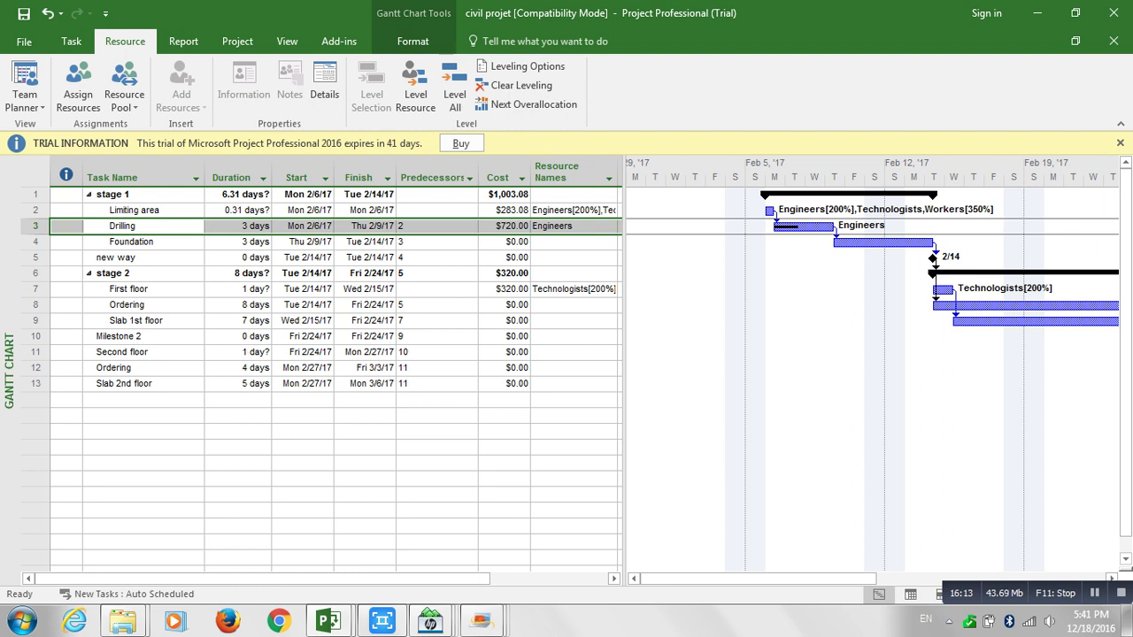
Raise the Drilling task's percent complete to 75% in its task information.
{"action": "left_click", "coordinate": [78, 84]}
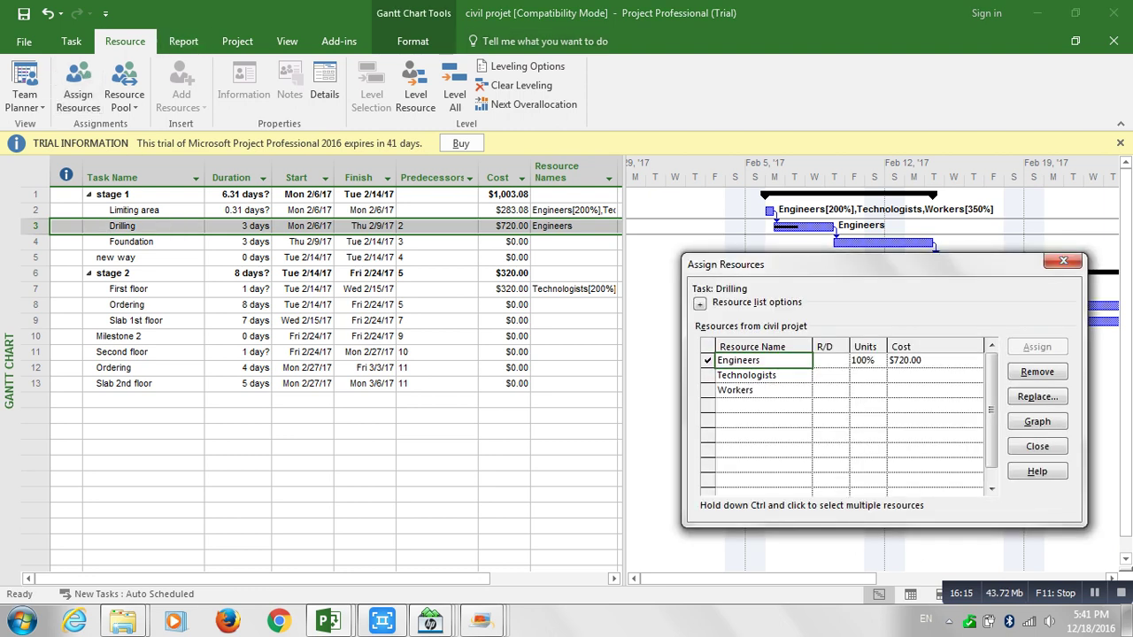
{"action": "left_click", "coordinate": [1063, 262]}
{"action": "double_click", "coordinate": [124, 226]}
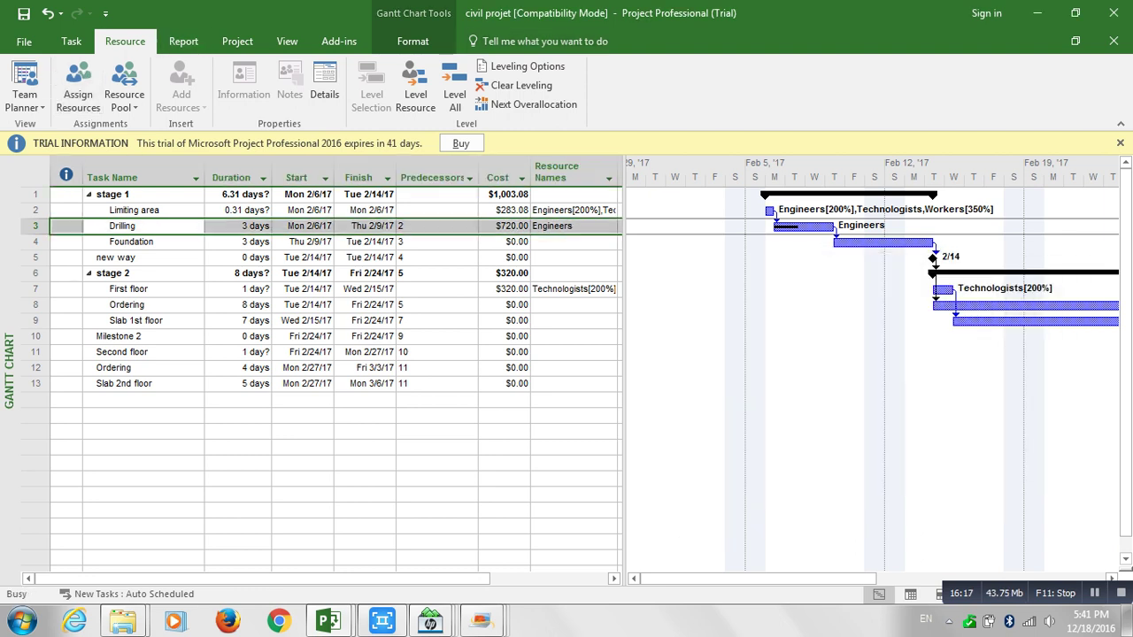
{"action": "key", "text": "Tab"}
{"action": "key", "text": "BackSpace"}
{"action": "key", "text": "BackSpace"}
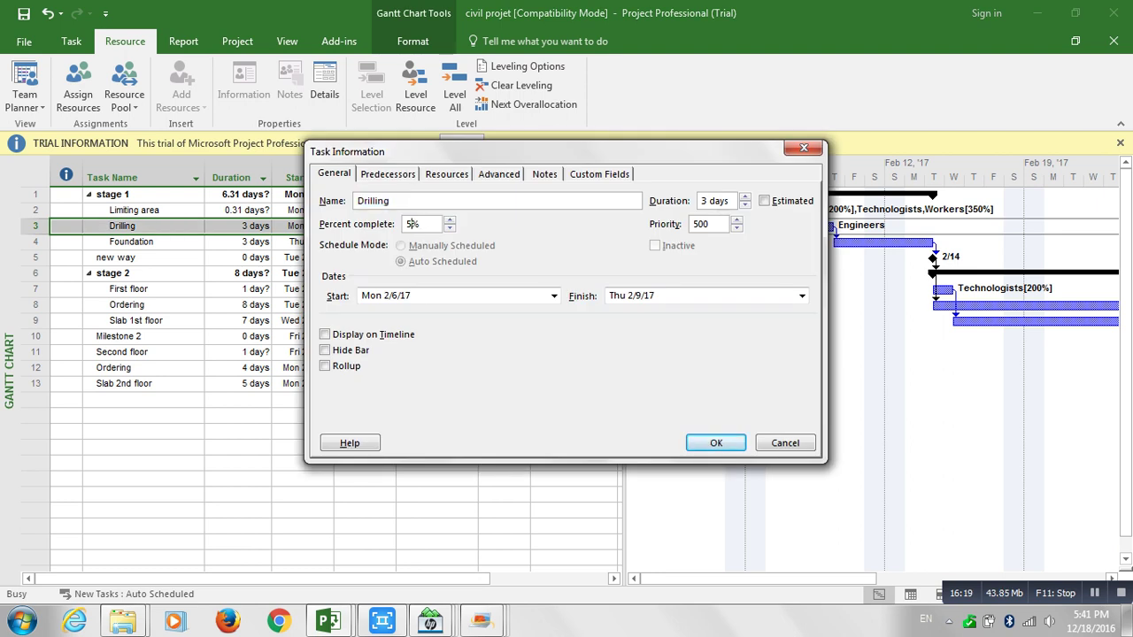
{"action": "type", "text": "75"}
{"action": "key", "text": "Return"}
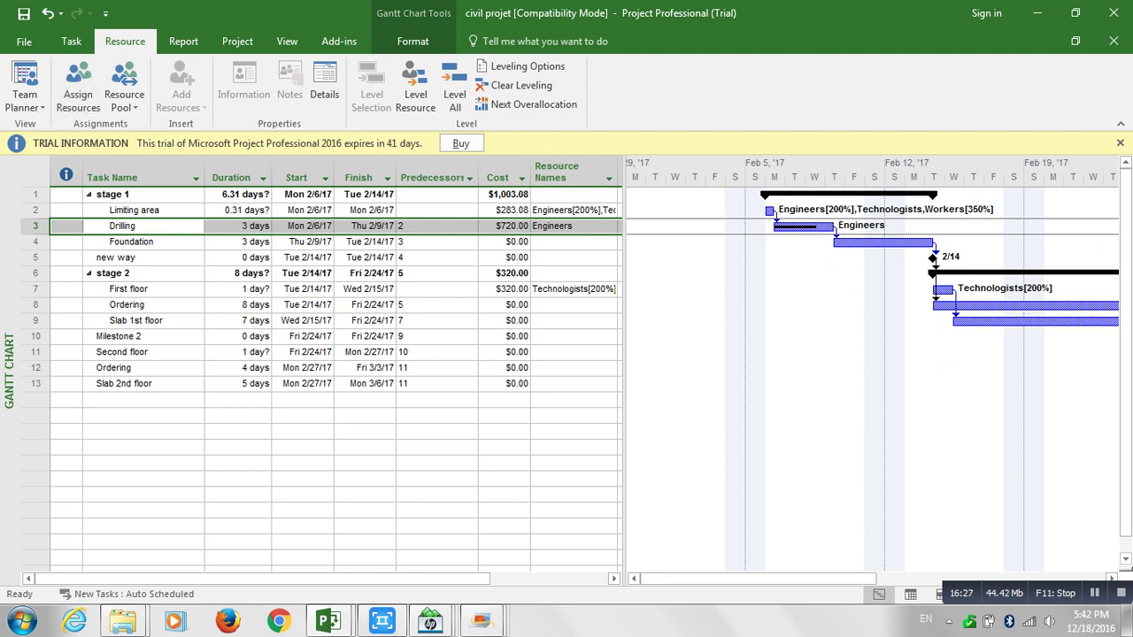
Mark the Drilling task as 100% complete in its task information and check its indicator.
{"action": "double_click", "coordinate": [124, 226]}
{"action": "left_click", "coordinate": [406, 225]}
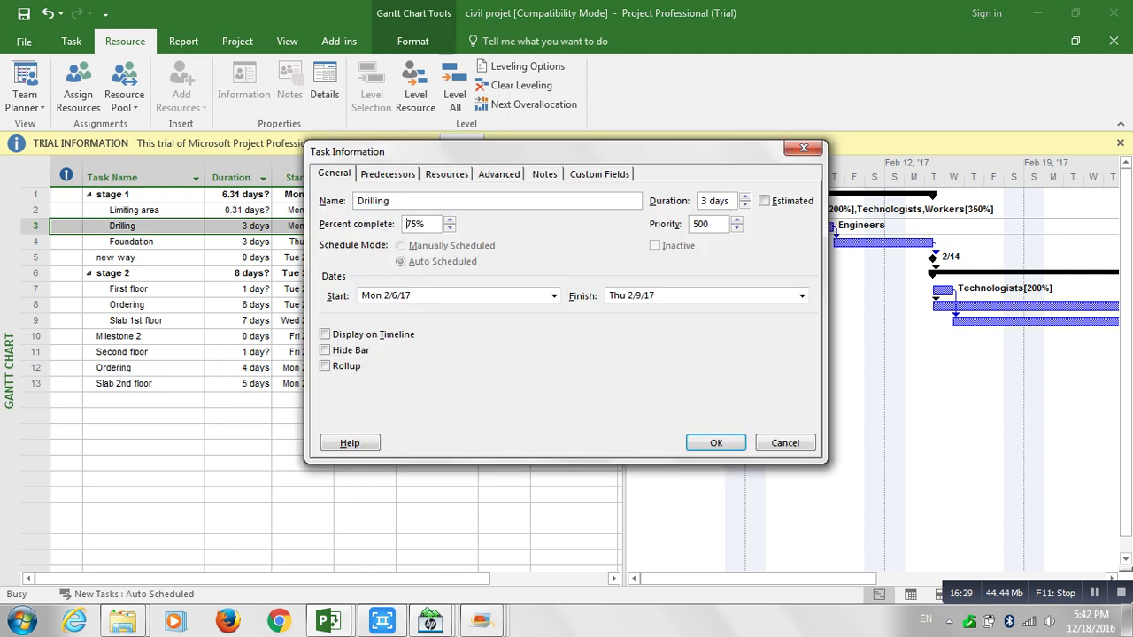
{"action": "left_click_drag", "start_coordinate": [406, 225], "coordinate": [417, 225]}
{"action": "type", "text": "100"}
{"action": "key", "text": "Return"}
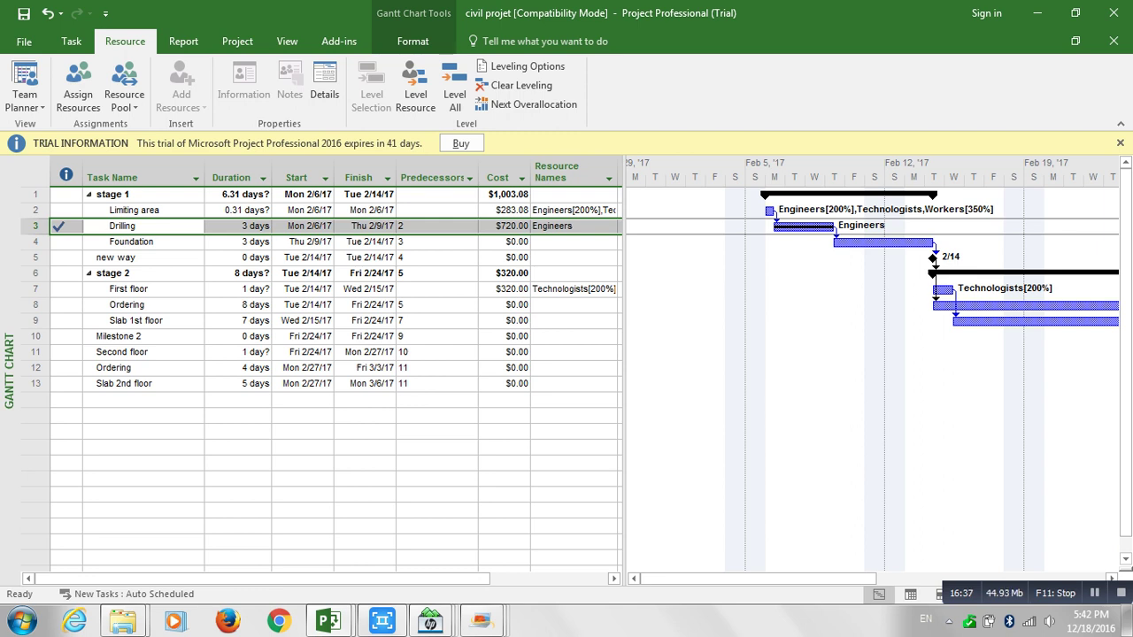
{"action": "mouse_move", "coordinate": [59, 225]}
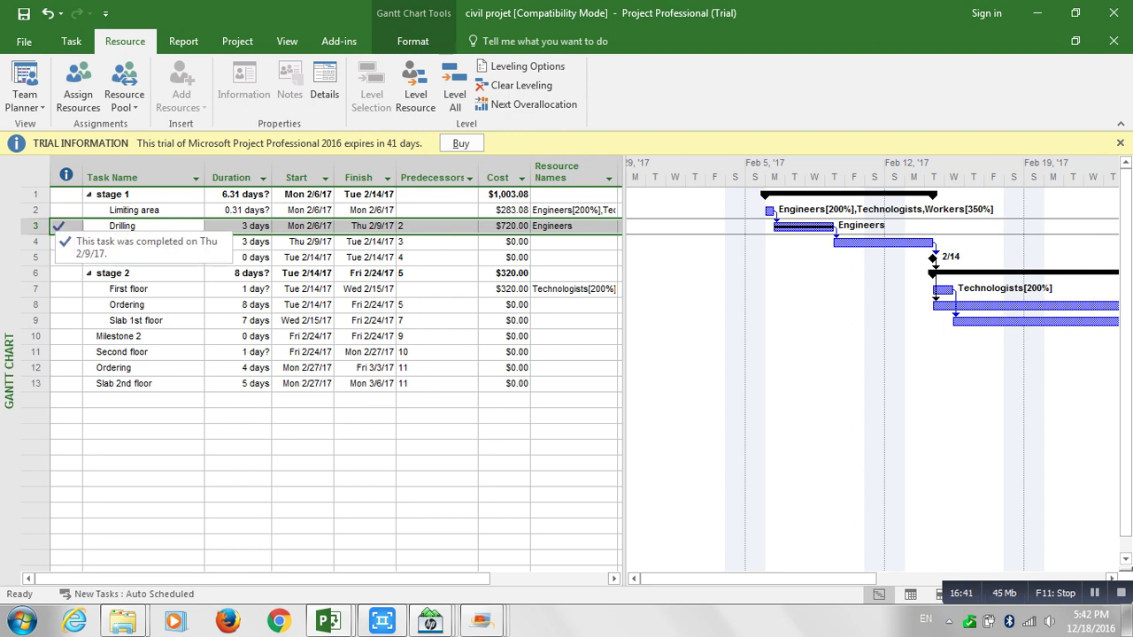
{"action": "left_click", "coordinate": [238, 305]}
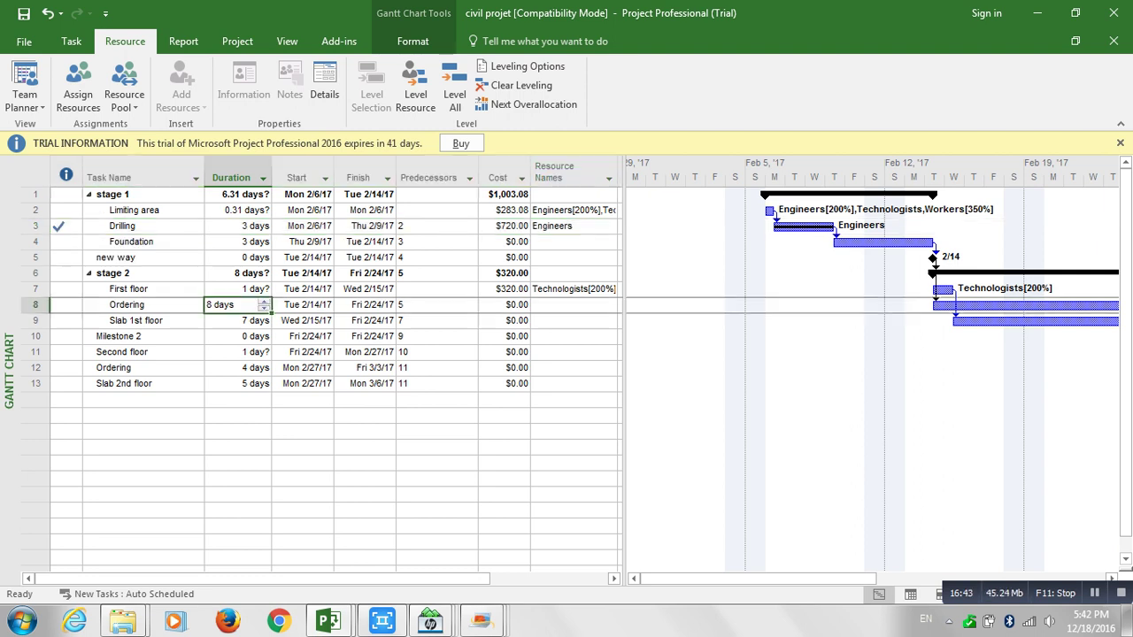
{"action": "left_click", "coordinate": [144, 226]}
{"action": "left_click", "coordinate": [144, 289]}
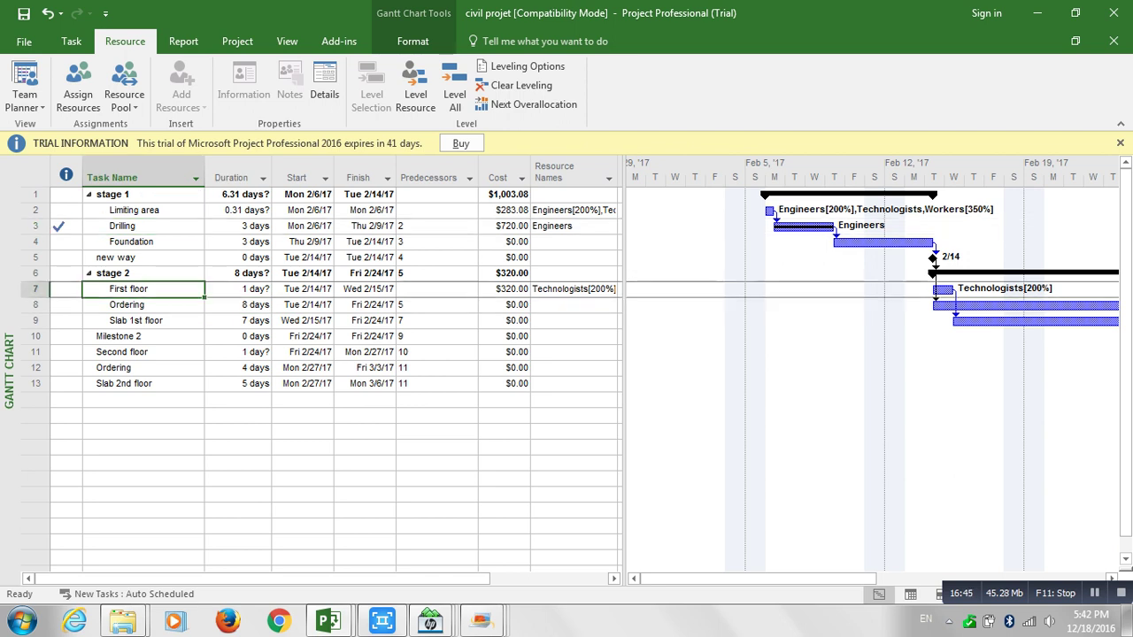
{"action": "left_click", "coordinate": [144, 304]}
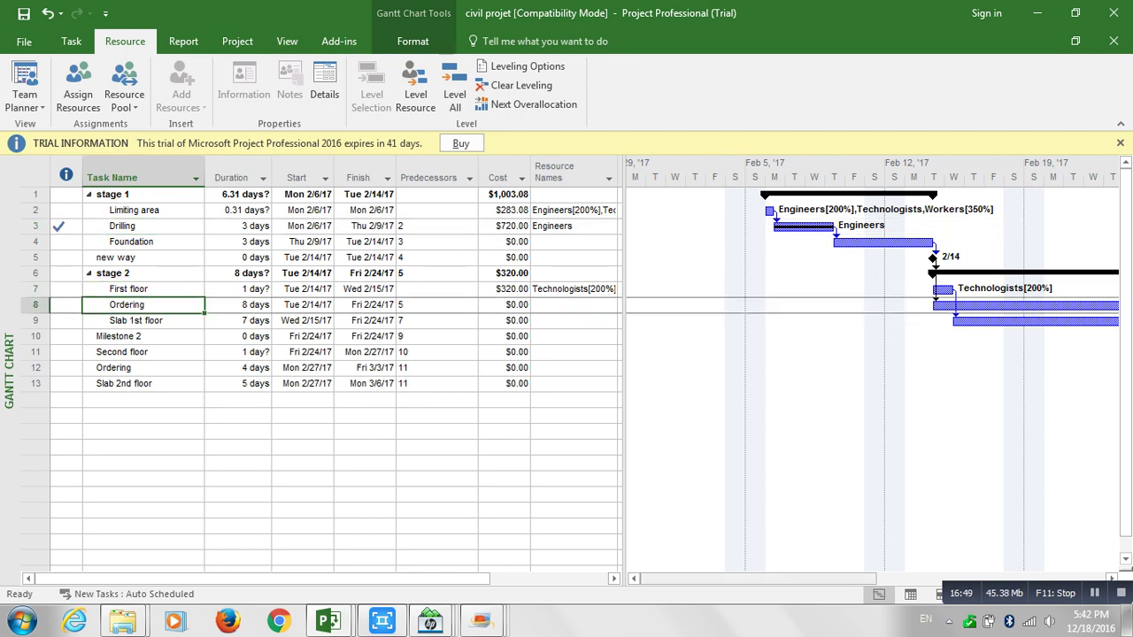
{"action": "left_click", "coordinate": [143, 289]}
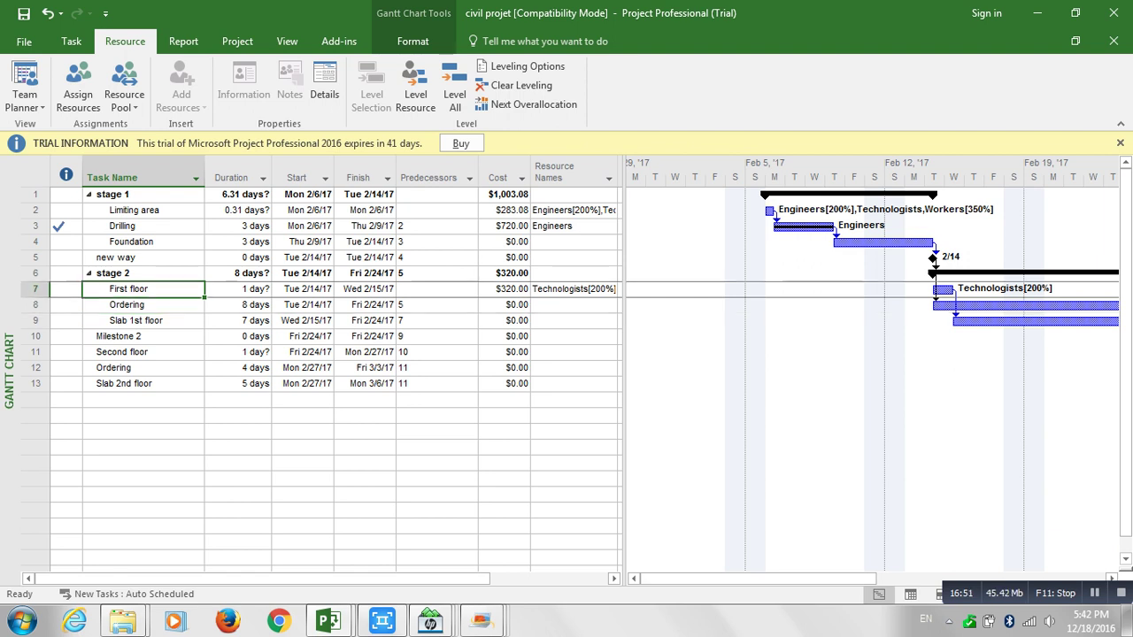
{"action": "left_click", "coordinate": [144, 257]}
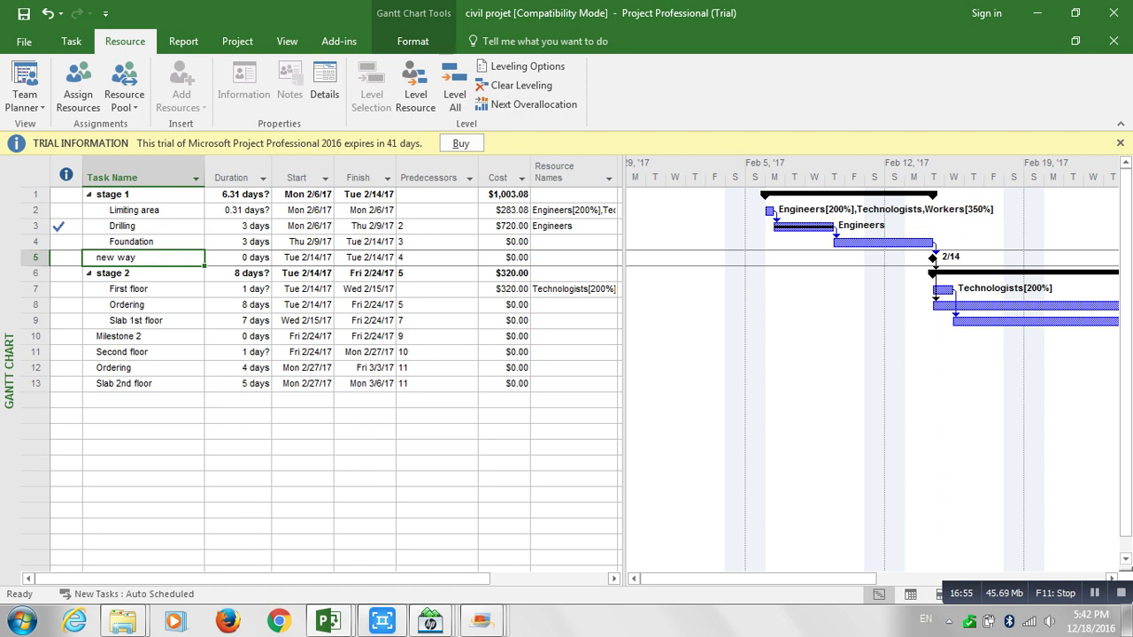
Move the Drilling task's bar earlier in the Gantt chart so that it starts on Sun 2/5/17.
{"action": "mouse_move", "coordinate": [759, 579]}
{"action": "left_mouse_down"}
{"action": "mouse_move", "coordinate": [945, 579]}
{"action": "mouse_move", "coordinate": [759, 579]}
{"action": "left_mouse_up"}
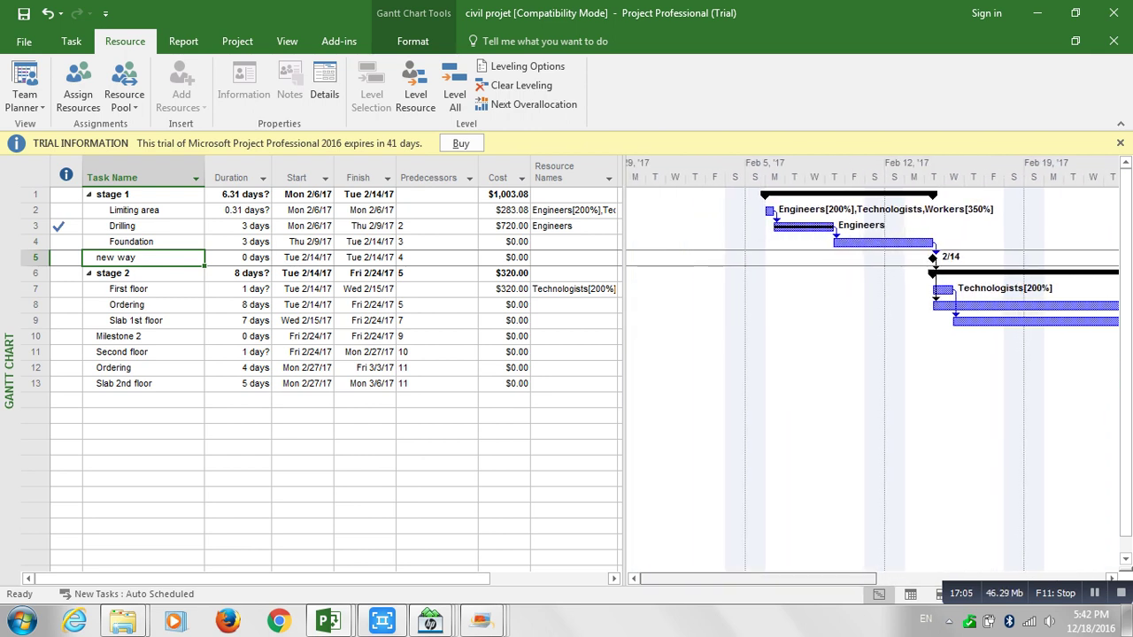
{"action": "left_click_drag", "start_coordinate": [759, 579], "coordinate": [768, 579]}
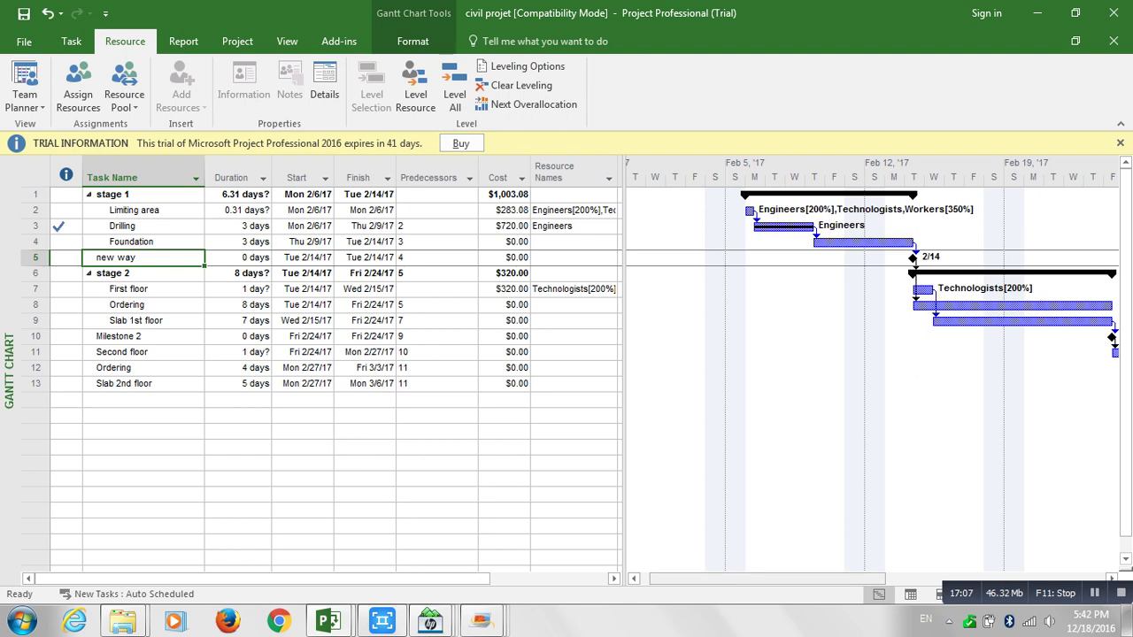
{"action": "left_click_drag", "start_coordinate": [767, 579], "coordinate": [795, 579]}
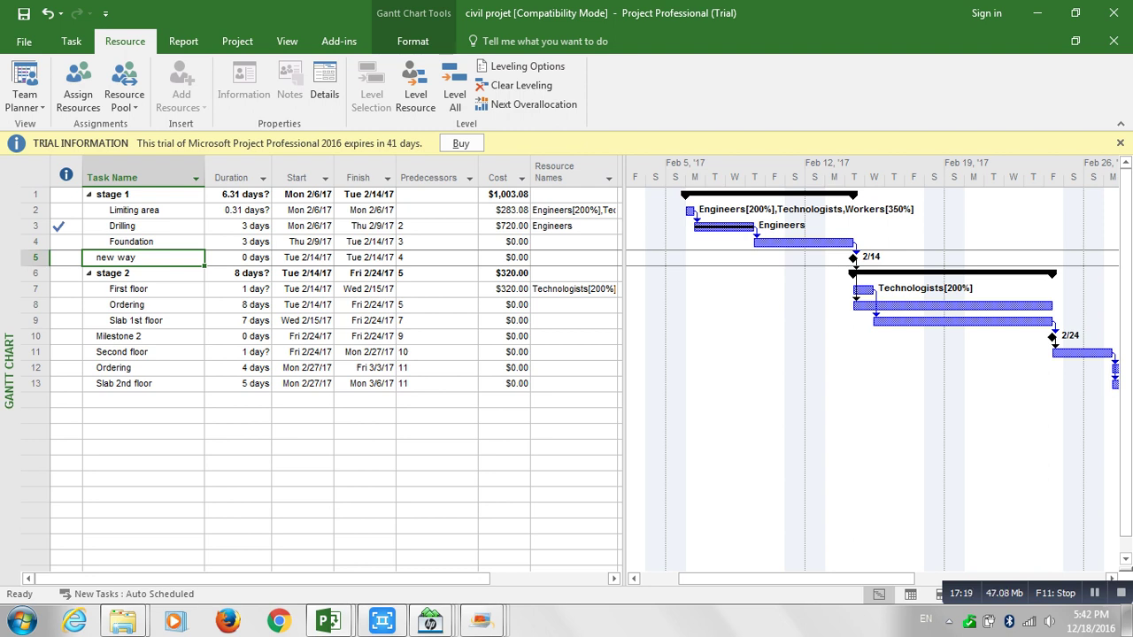
{"action": "left_click", "coordinate": [36, 211]}
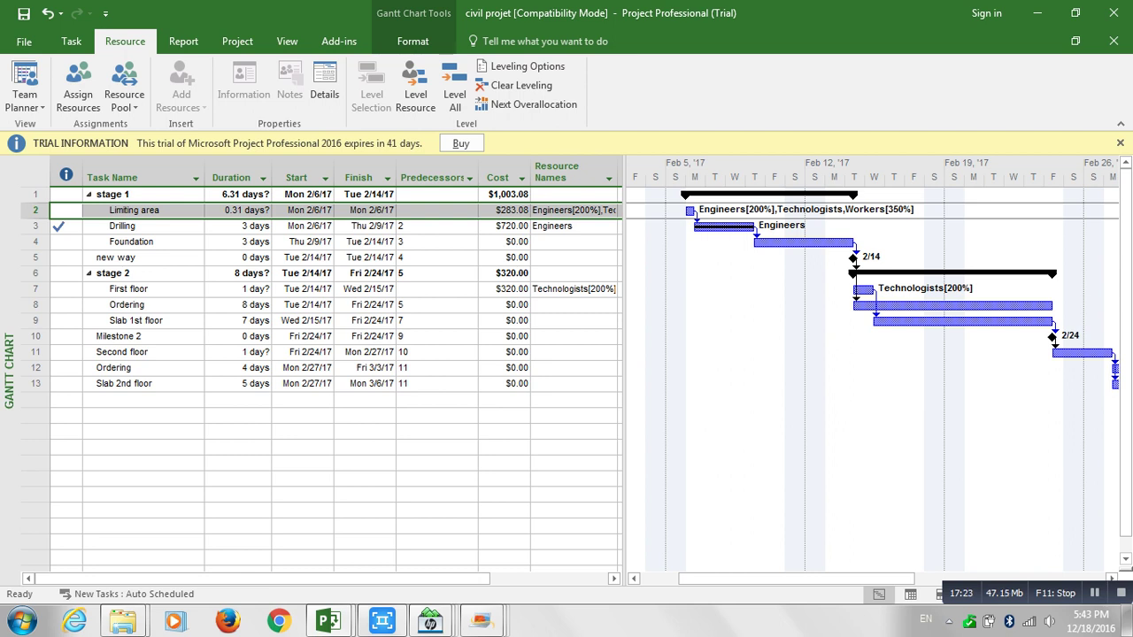
{"action": "left_click_drag", "start_coordinate": [725, 227], "coordinate": [699, 226]}
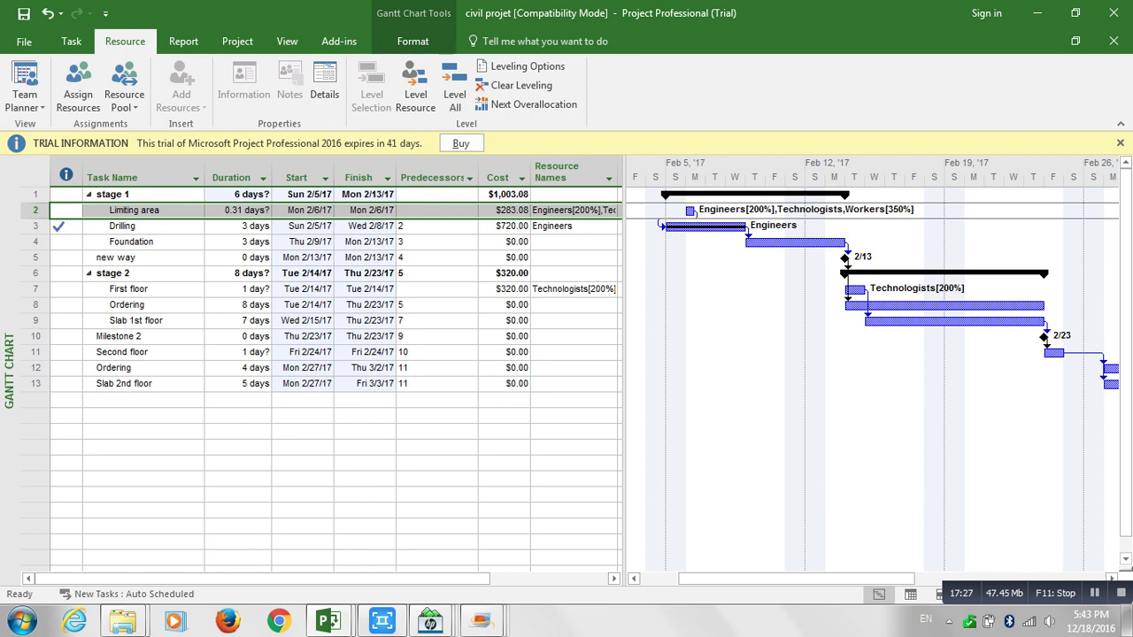
Examine the Drilling task's start date in the task table against the Limiting area bar in the Gantt chart.
{"action": "left_click", "coordinate": [705, 227]}
{"action": "left_click", "coordinate": [691, 211]}
{"action": "left_click", "coordinate": [705, 227]}
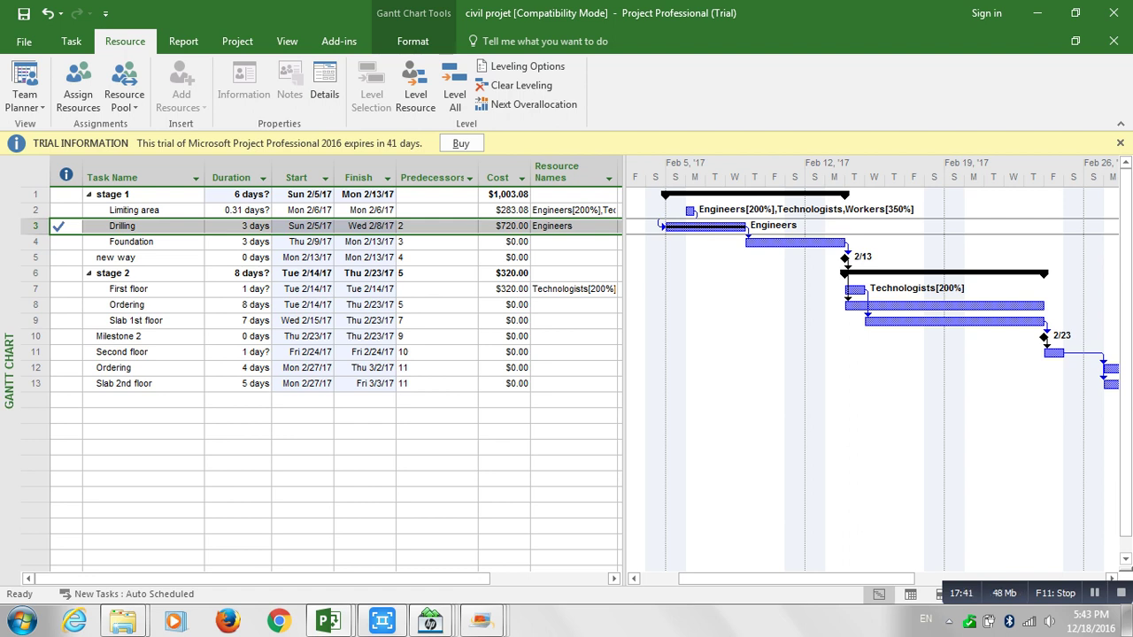
{"action": "left_click", "coordinate": [301, 227]}
{"action": "left_click", "coordinate": [327, 227]}
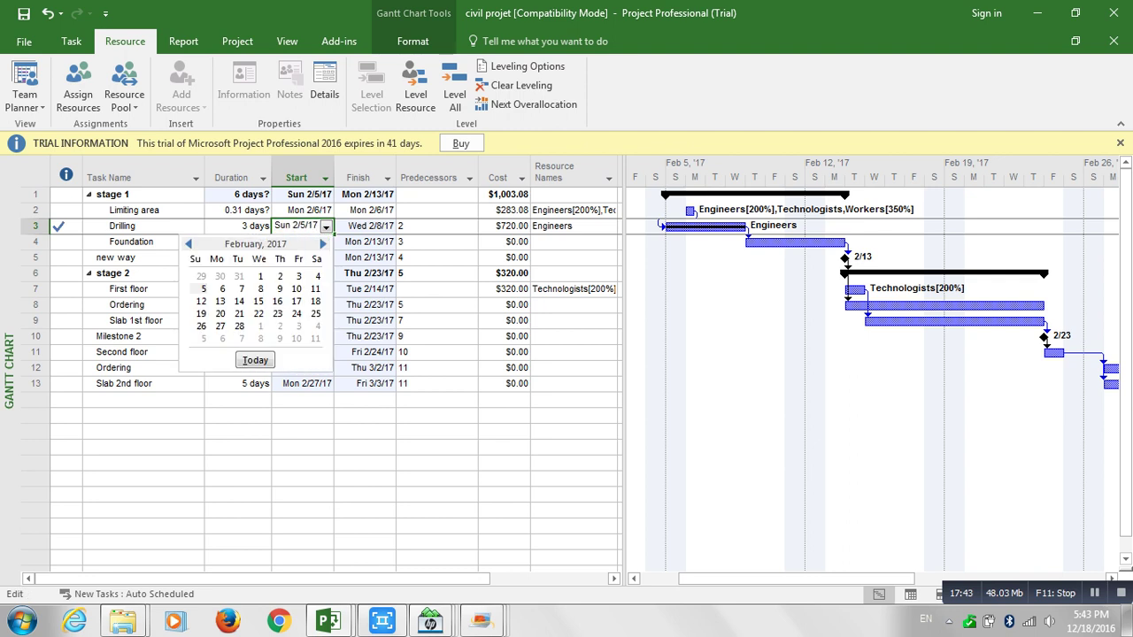
{"action": "left_click", "coordinate": [327, 228]}
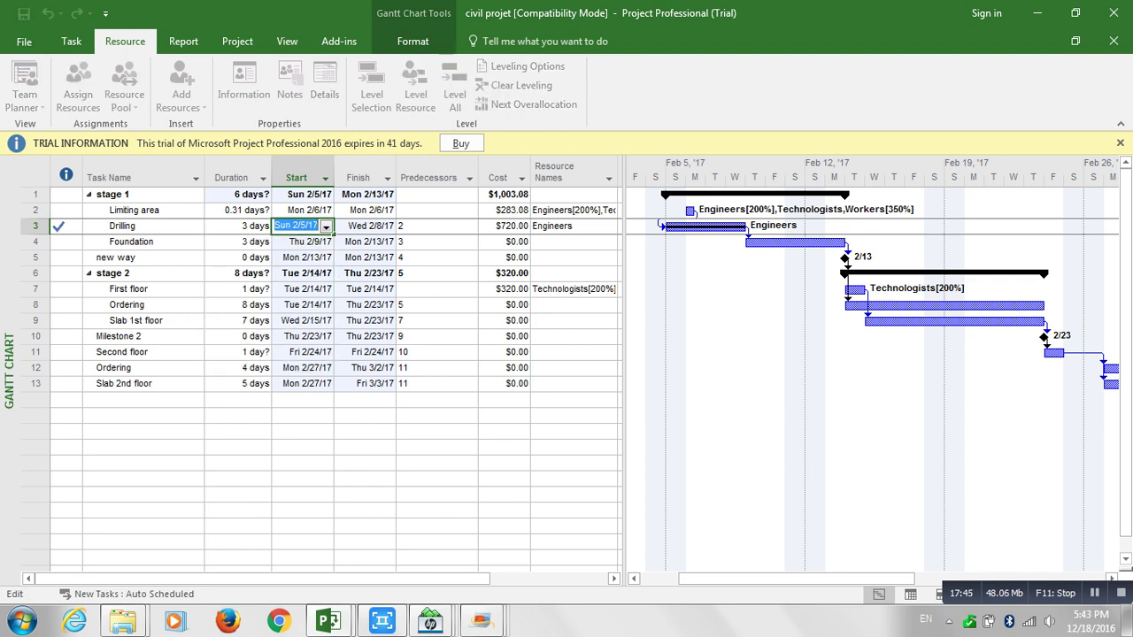
{"action": "key", "text": "Return"}
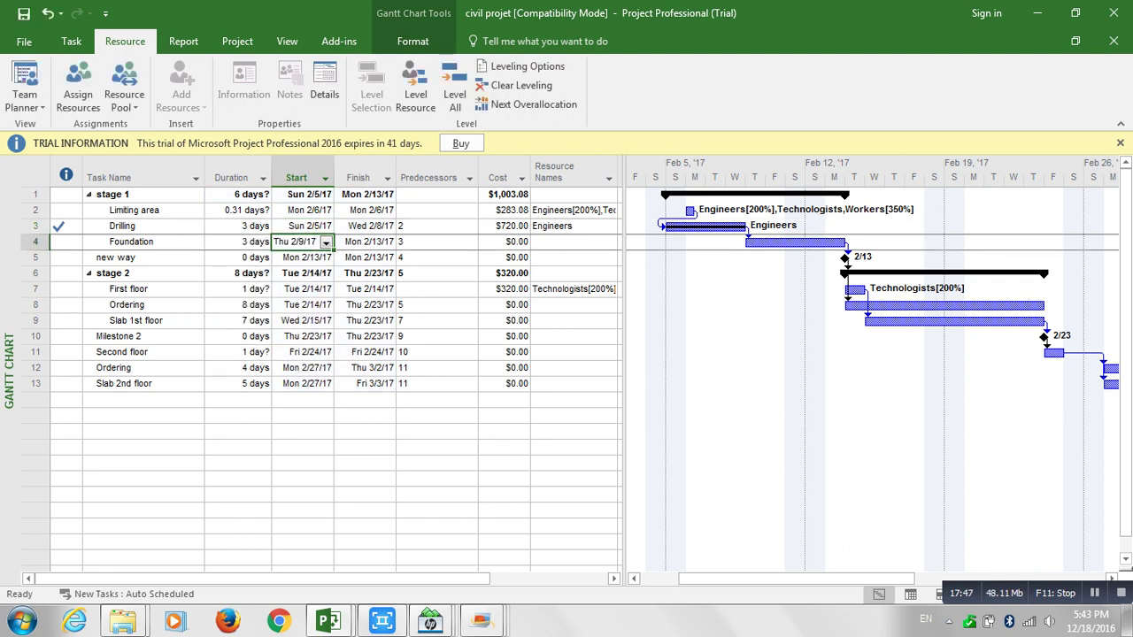
{"action": "key", "text": "Up"}
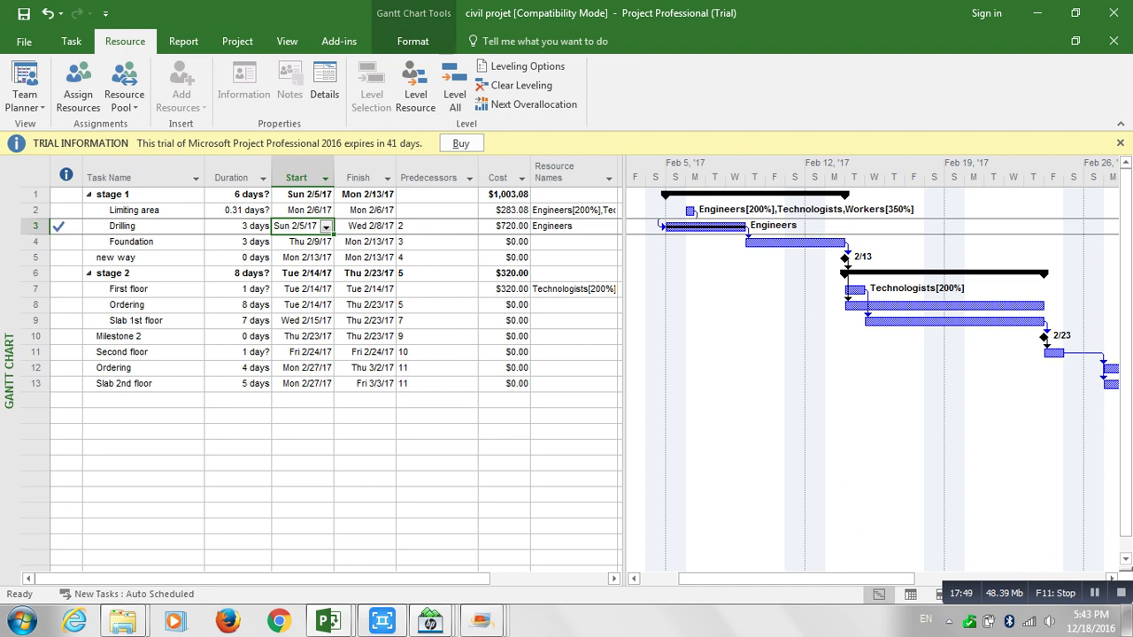
{"action": "left_click", "coordinate": [293, 225]}
{"action": "left_click", "coordinate": [293, 226]}
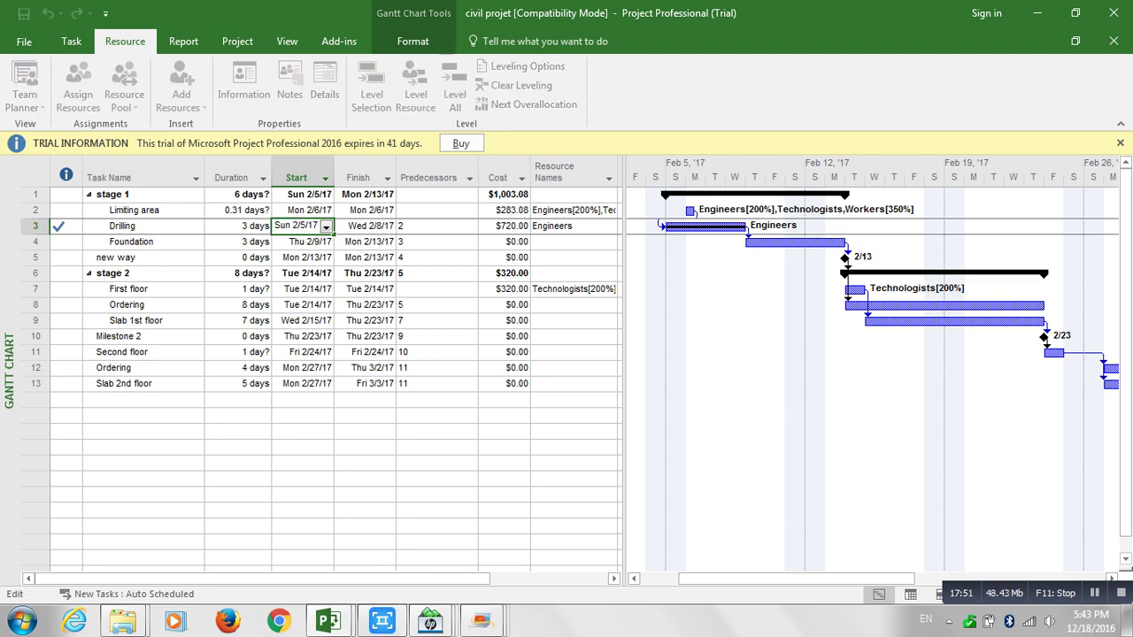
{"action": "key", "text": "Return"}
{"action": "key", "text": "Up"}
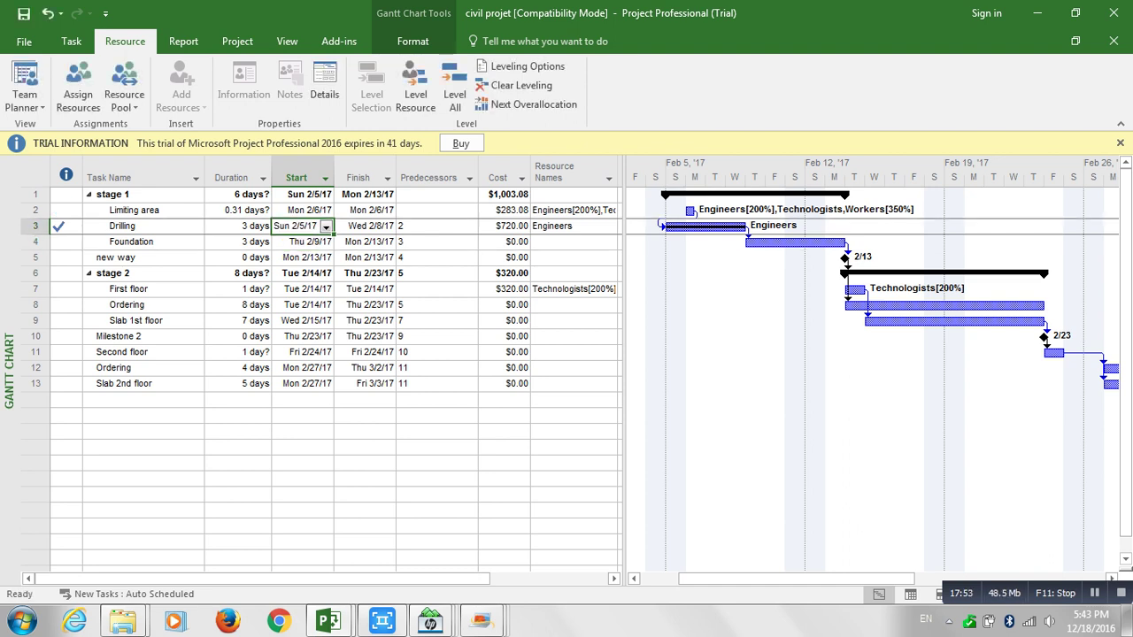
{"action": "left_click_drag", "start_coordinate": [797, 579], "coordinate": [882, 579]}
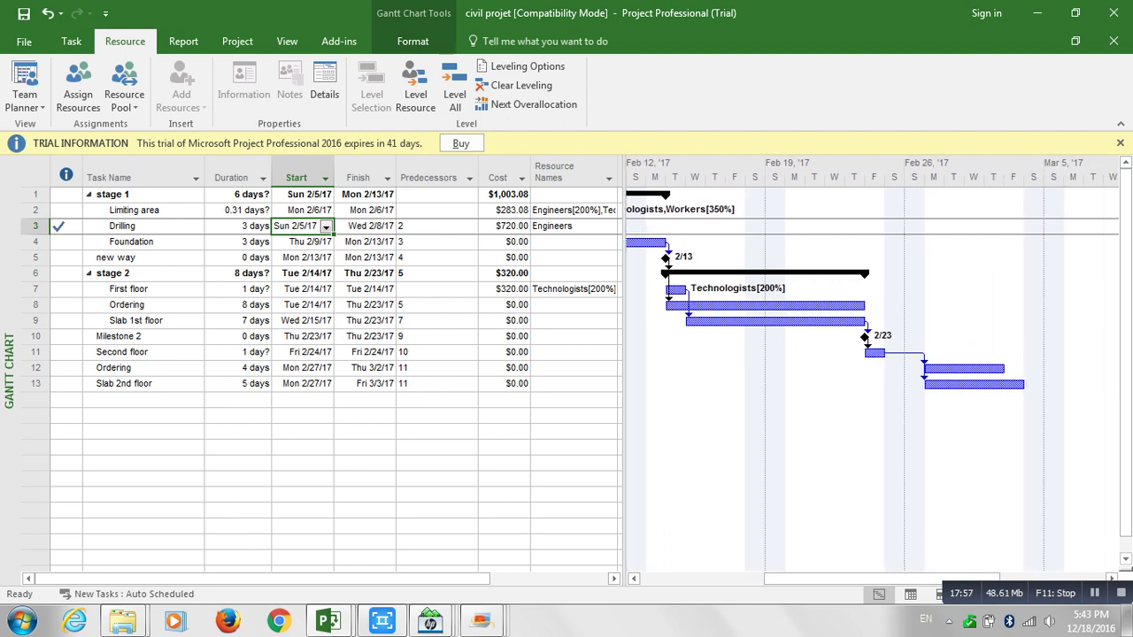
{"action": "left_click", "coordinate": [974, 384]}
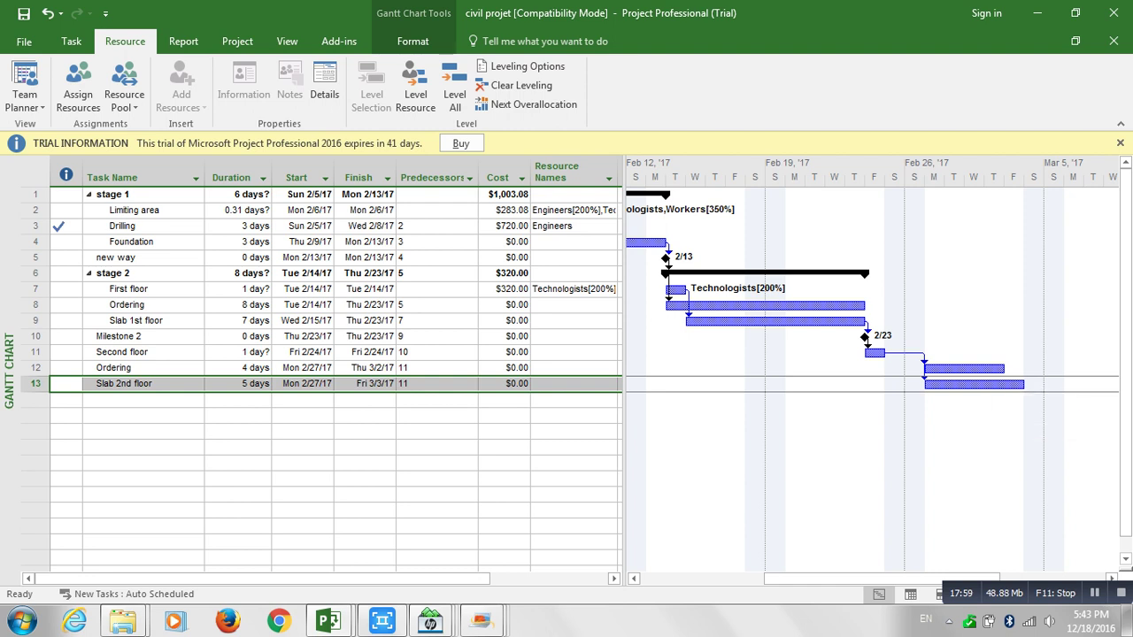
{"action": "left_click_drag", "start_coordinate": [965, 369], "coordinate": [1005, 368]}
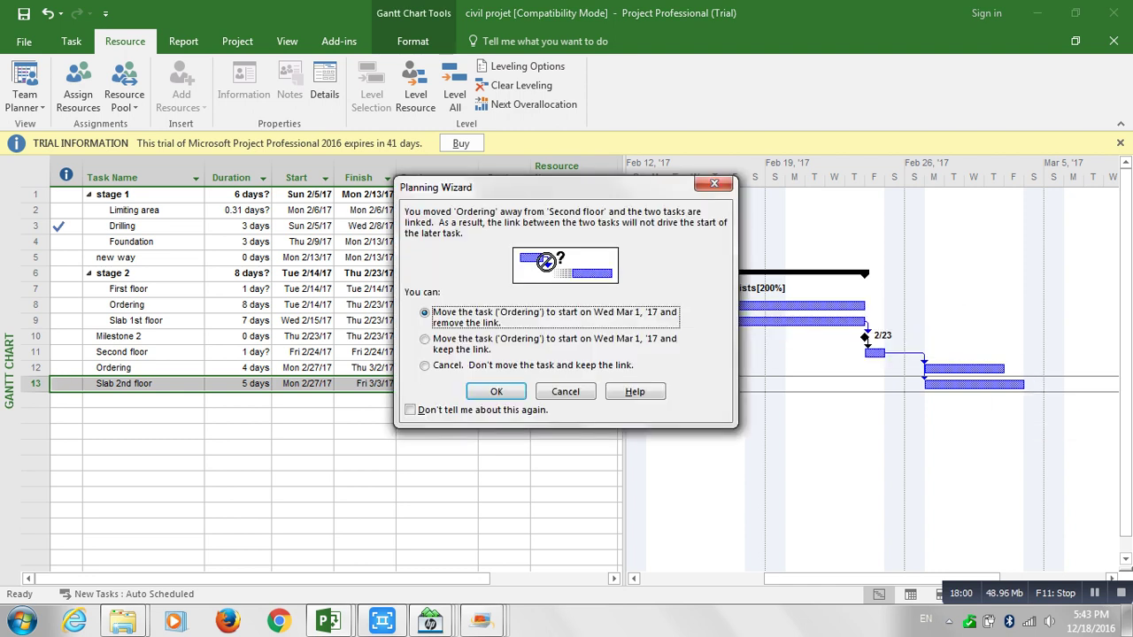
{"action": "left_click", "coordinate": [714, 183]}
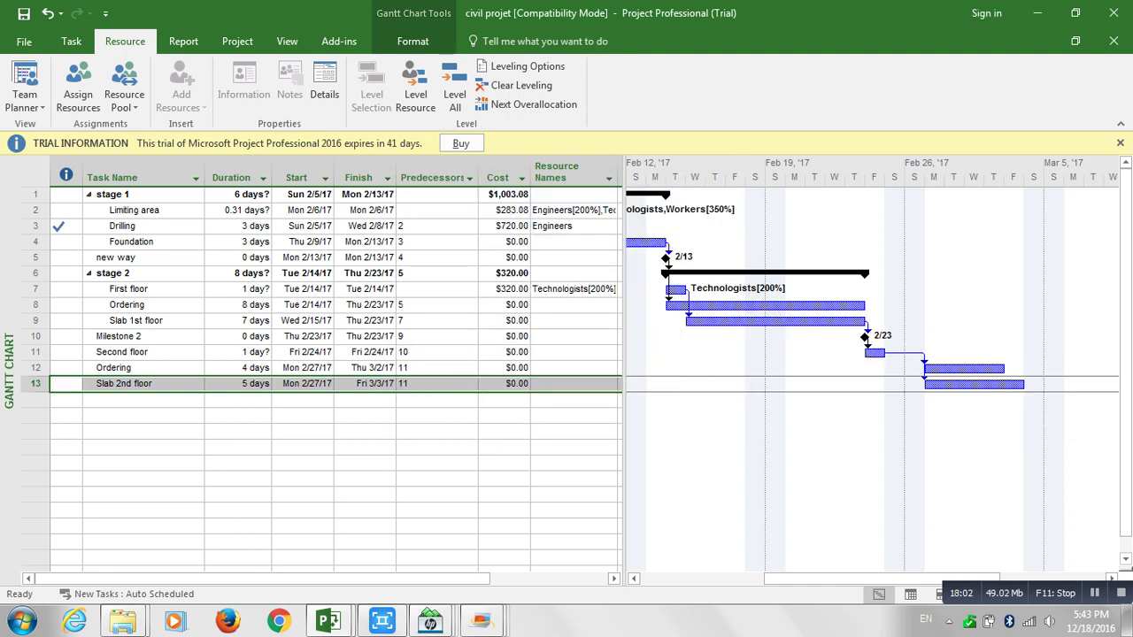
Set the duration of the Ordering task below Second floor to 7 days and check its extended Gantt bar.
{"action": "left_click", "coordinate": [243, 368]}
{"action": "left_click", "coordinate": [264, 371]}
{"action": "left_click", "coordinate": [264, 364]}
{"action": "left_click", "coordinate": [263, 364]}
{"action": "left_click", "coordinate": [264, 364]}
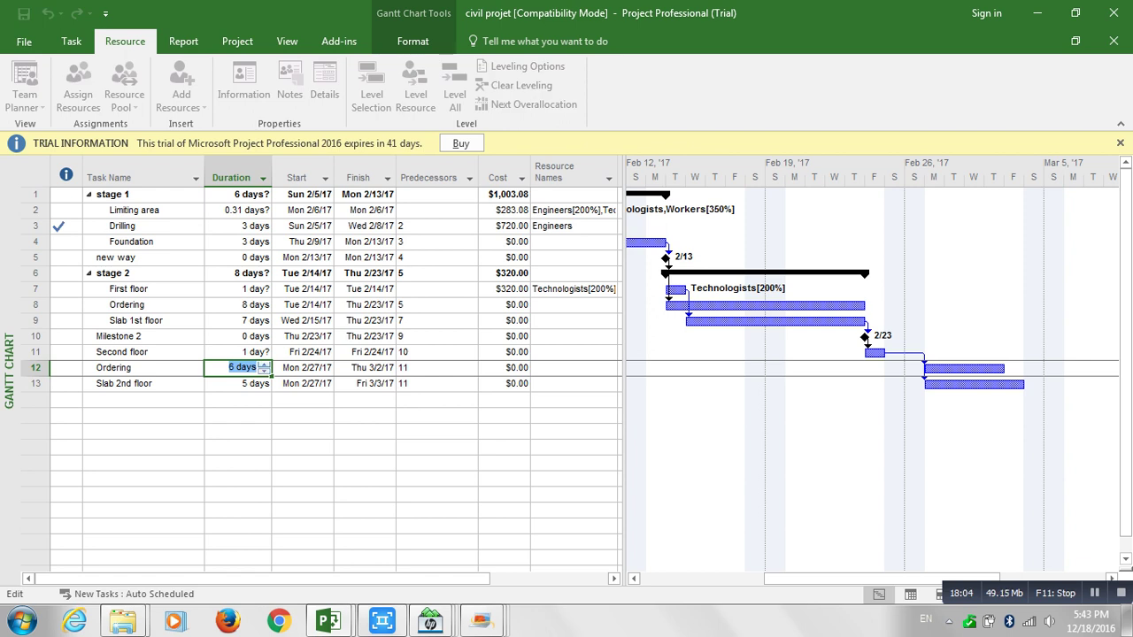
{"action": "type", "text": "7"}
{"action": "key", "text": "Return"}
{"action": "left_click", "coordinate": [237, 368]}
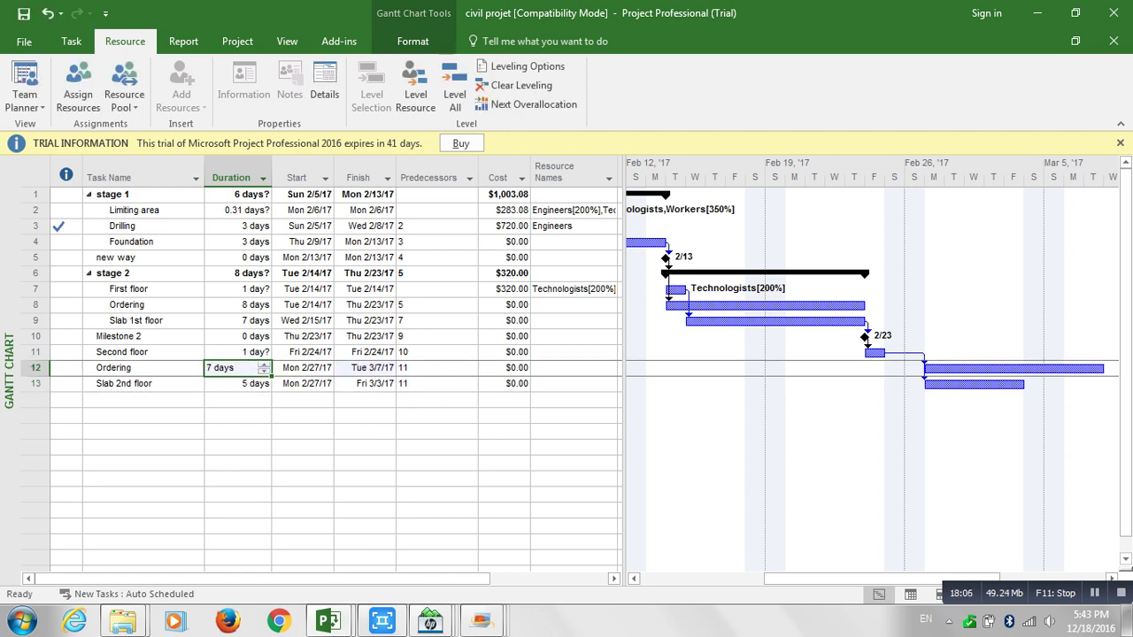
{"action": "left_click_drag", "start_coordinate": [885, 579], "coordinate": [942, 579]}
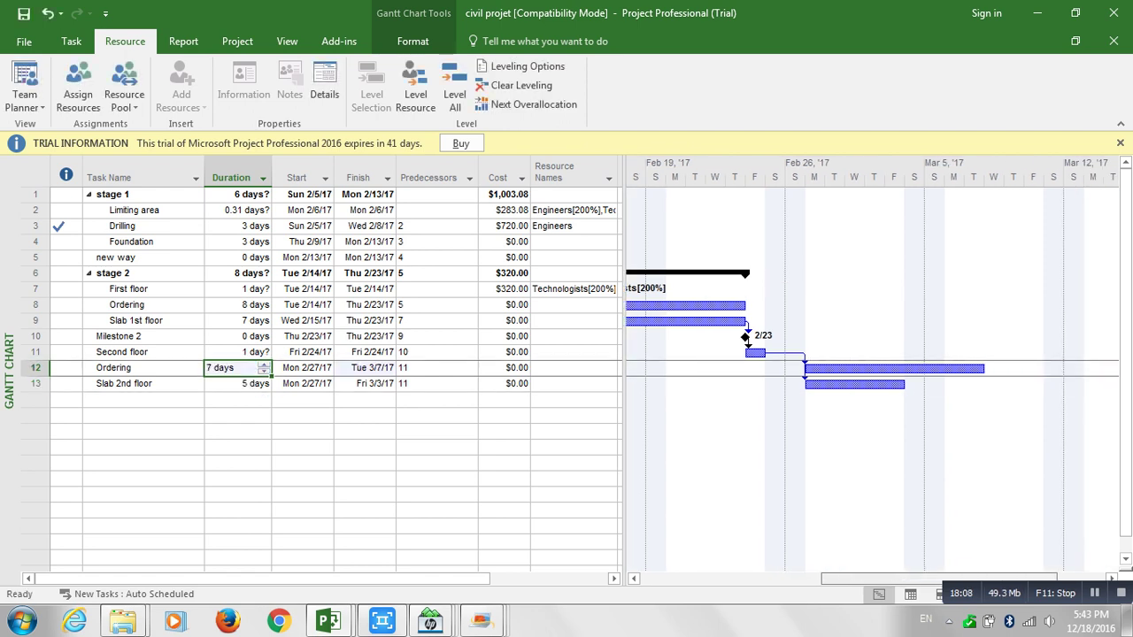
{"action": "left_click", "coordinate": [35, 368]}
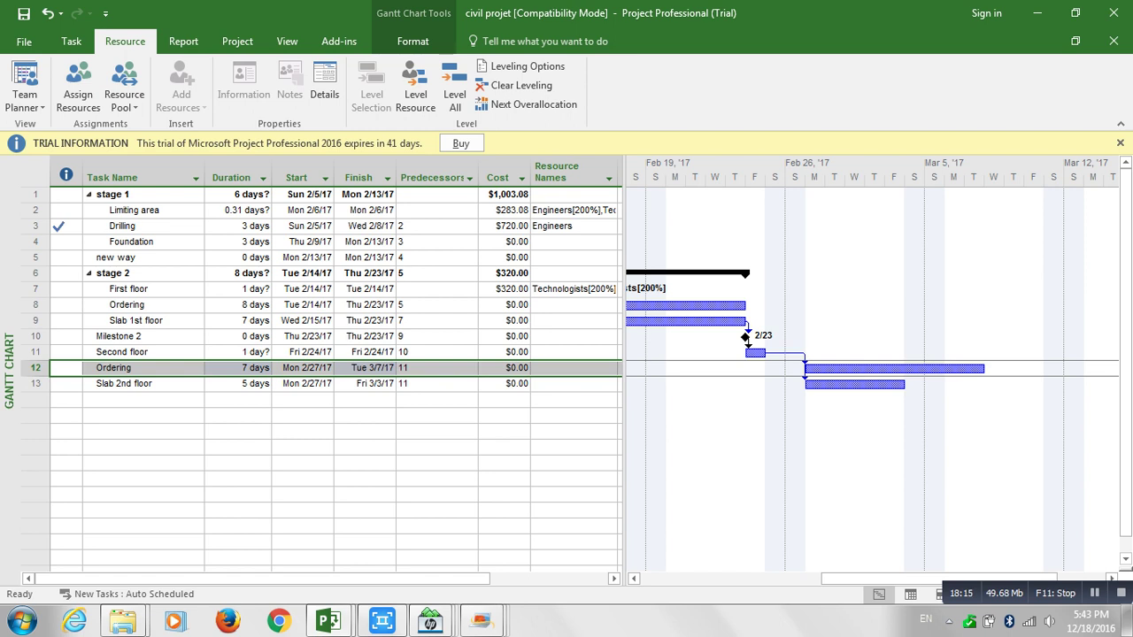
{"action": "mouse_move", "coordinate": [939, 579]}
{"action": "left_mouse_down"}
{"action": "mouse_move", "coordinate": [873, 579]}
{"action": "mouse_move", "coordinate": [937, 579]}
{"action": "left_mouse_up"}
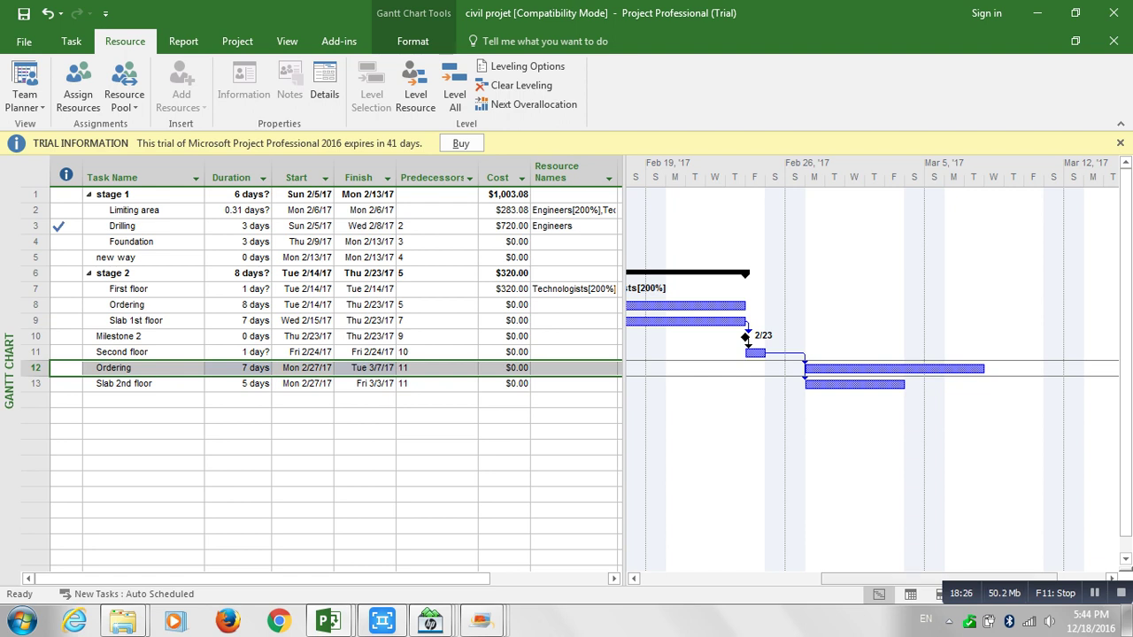
Compare the stage 1 summary cost with the costs of the tasks listed beneath it.
{"action": "left_click_drag", "start_coordinate": [938, 579], "coordinate": [853, 579]}
{"action": "left_click", "coordinate": [504, 211]}
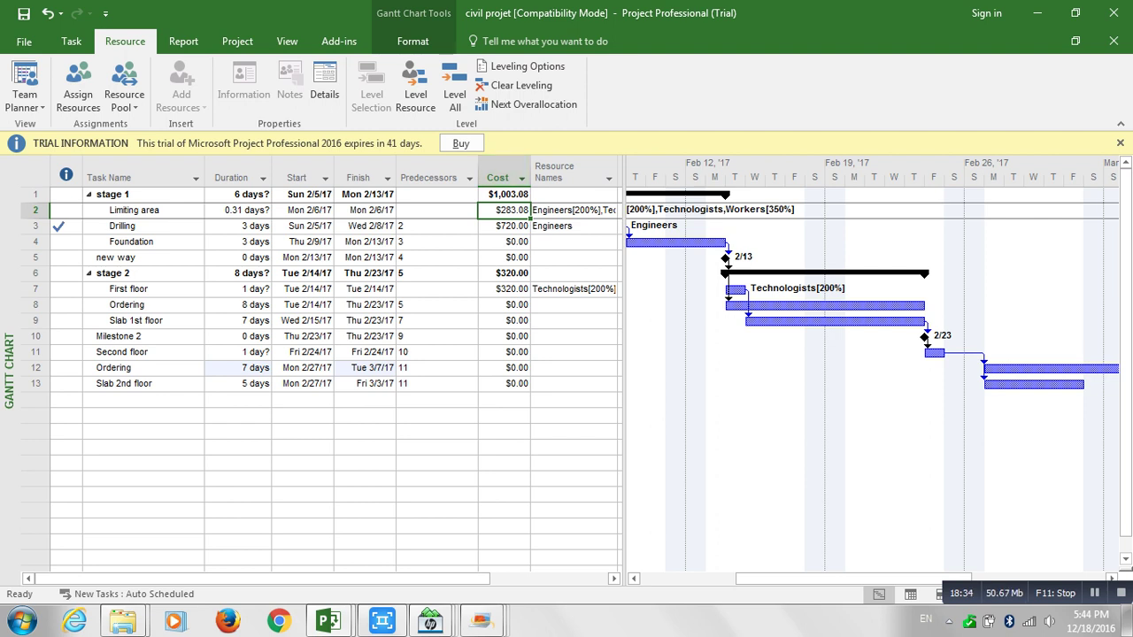
{"action": "key", "text": "shift+Down"}
{"action": "key", "text": "shift+Down"}
{"action": "key", "text": "shift+Down"}
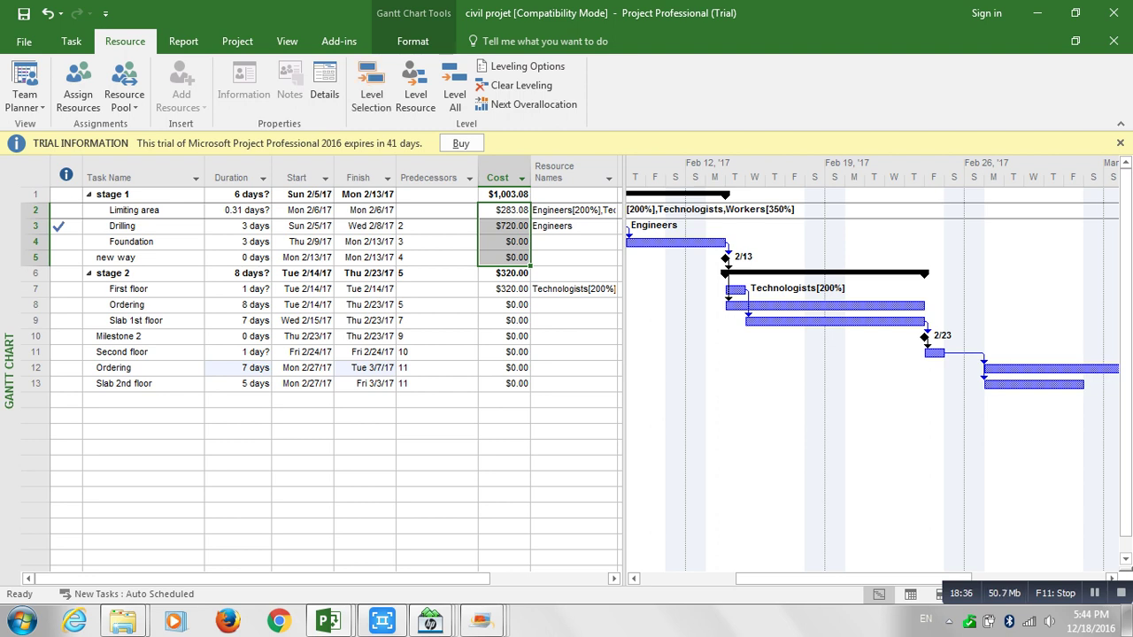
{"action": "left_click", "coordinate": [503, 210]}
{"action": "key", "text": "F2"}
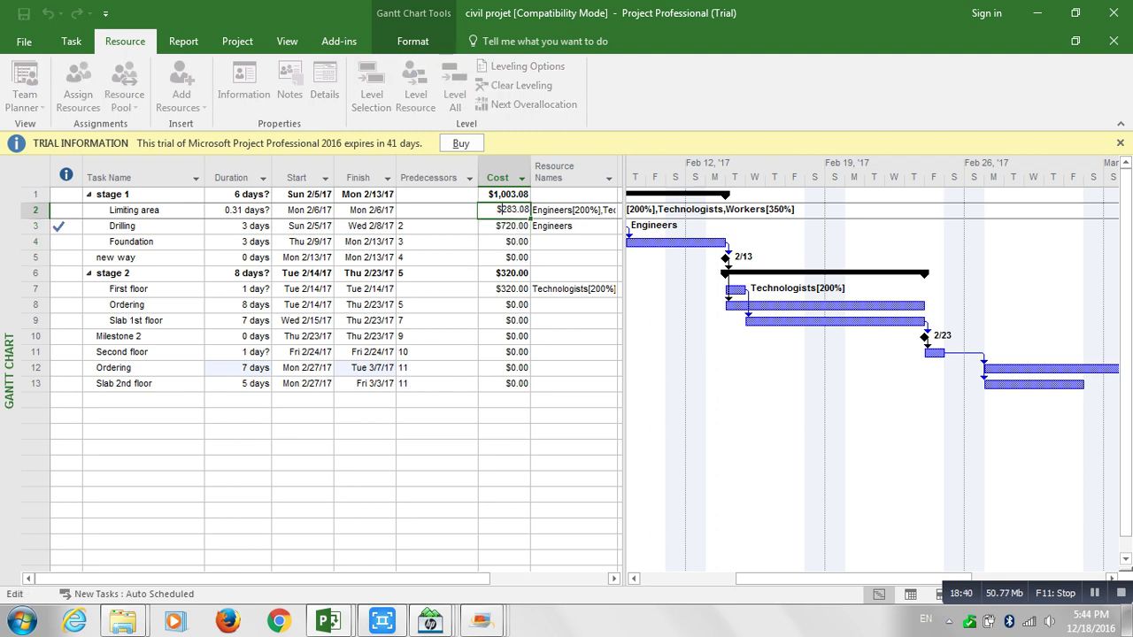
{"action": "left_click", "coordinate": [504, 225]}
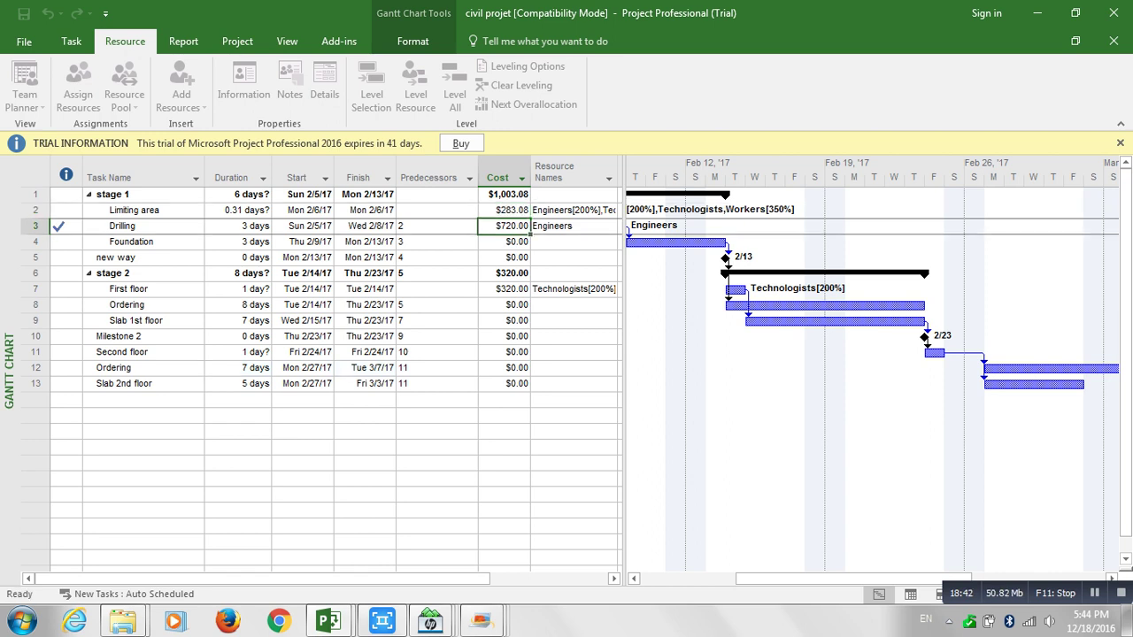
{"action": "left_click", "coordinate": [504, 194]}
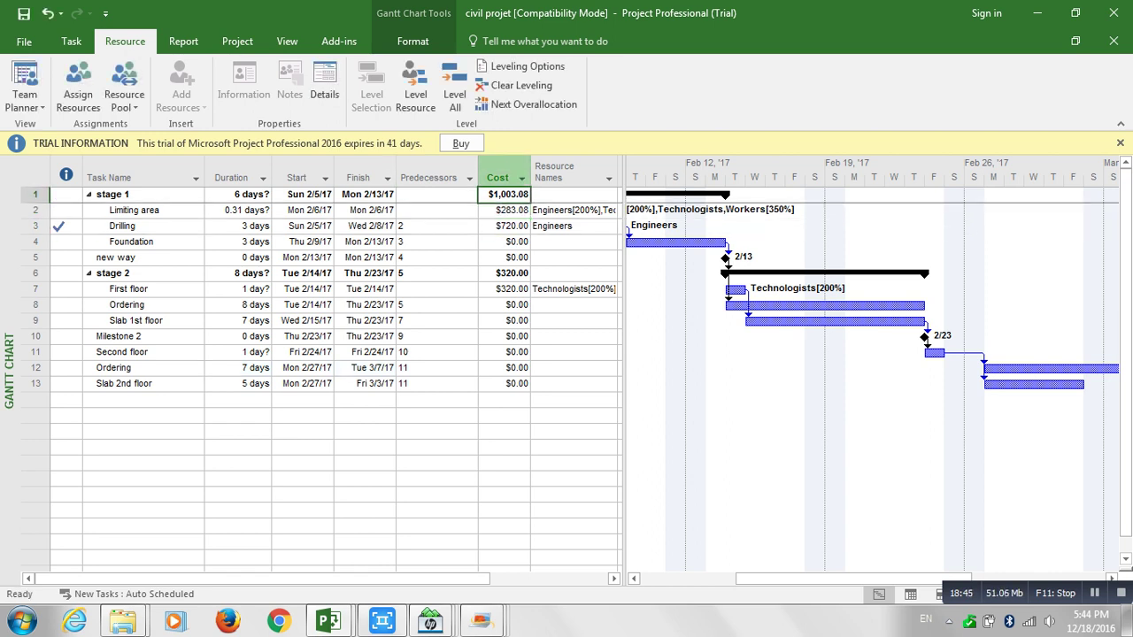
{"action": "mouse_move", "coordinate": [505, 209]}
{"action": "left_mouse_down"}
{"action": "mouse_move", "coordinate": [504, 241]}
{"action": "mouse_move", "coordinate": [505, 227]}
{"action": "left_mouse_up"}
{"action": "left_click", "coordinate": [504, 194]}
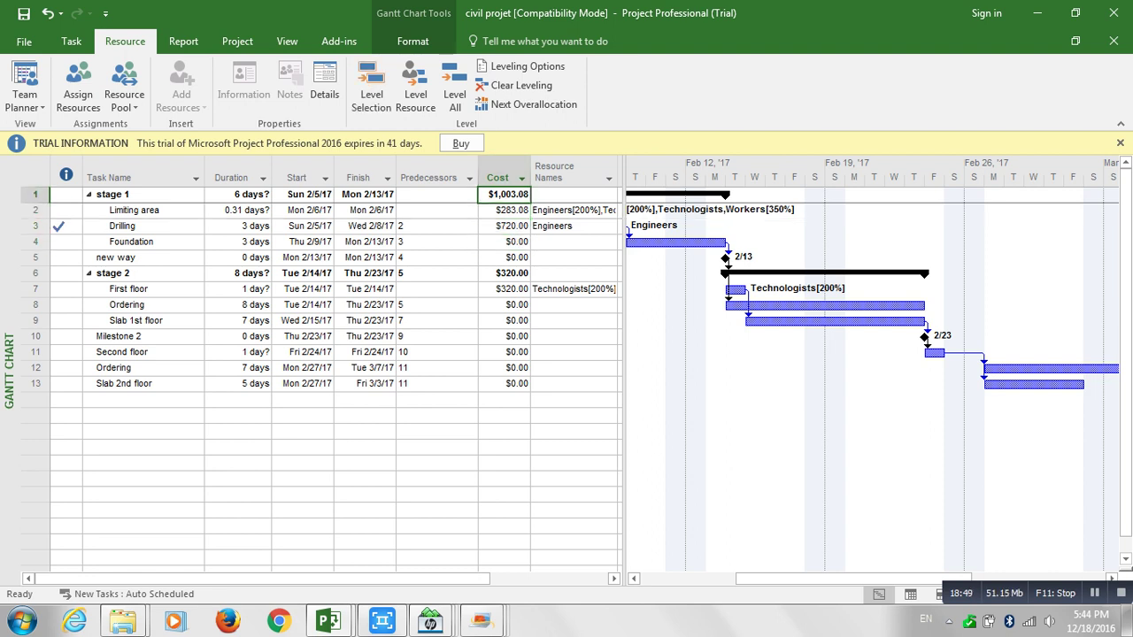
{"action": "key", "text": "Down"}
{"action": "key", "text": "shift+Down"}
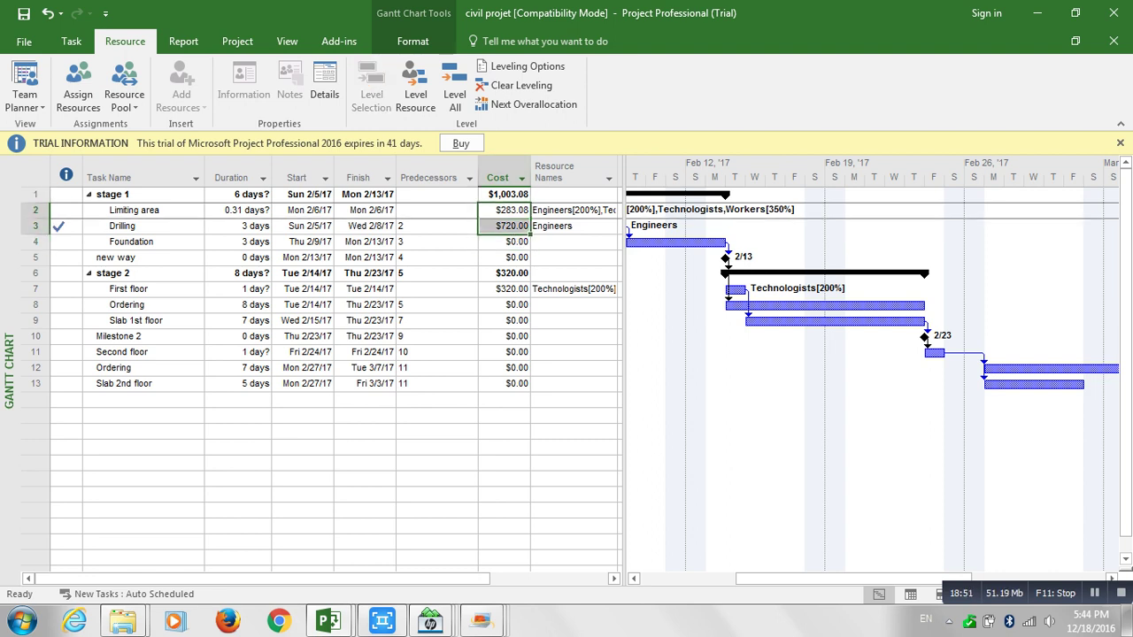
{"action": "key", "text": "shift+Up"}
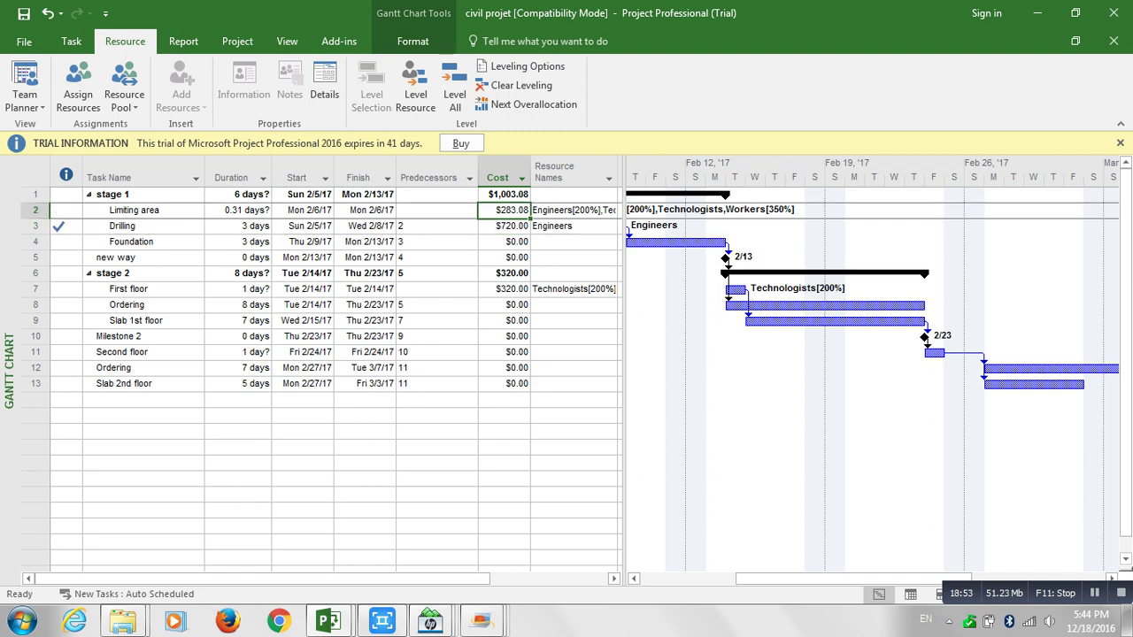
{"action": "key", "text": "Up"}
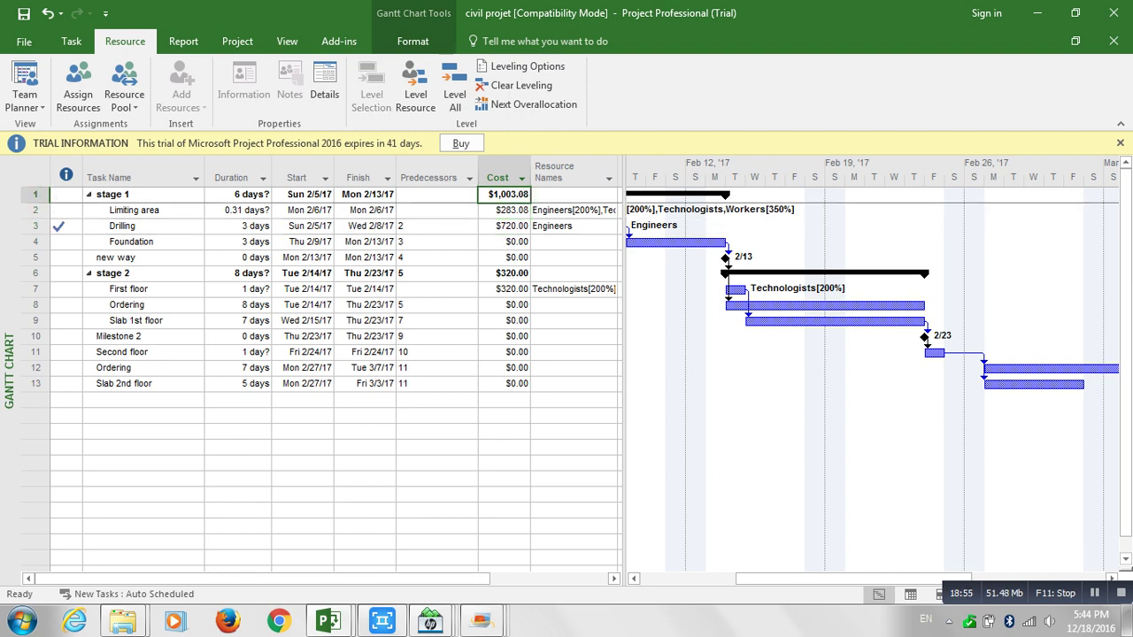
{"action": "key", "text": "Down"}
{"action": "key", "text": "shift+Down"}
{"action": "key", "text": "shift+Down"}
{"action": "key", "text": "shift+Down"}
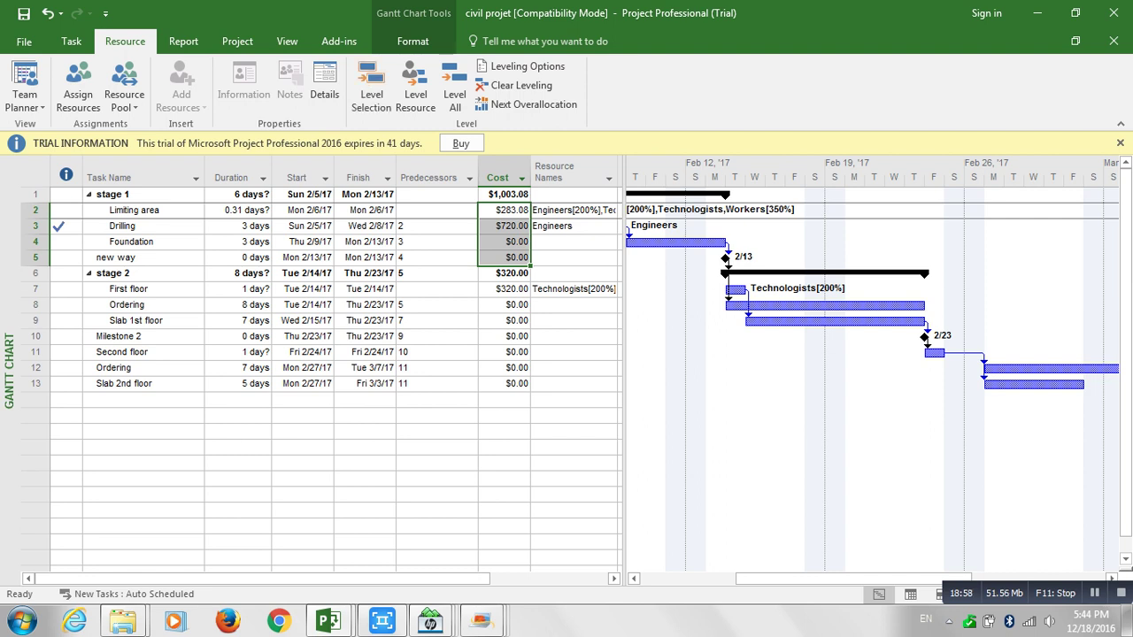
Compare the stage 2 summary cost with its subtask costs and review the costs of the individual tasks.
{"action": "left_click_drag", "start_coordinate": [504, 289], "coordinate": [505, 337]}
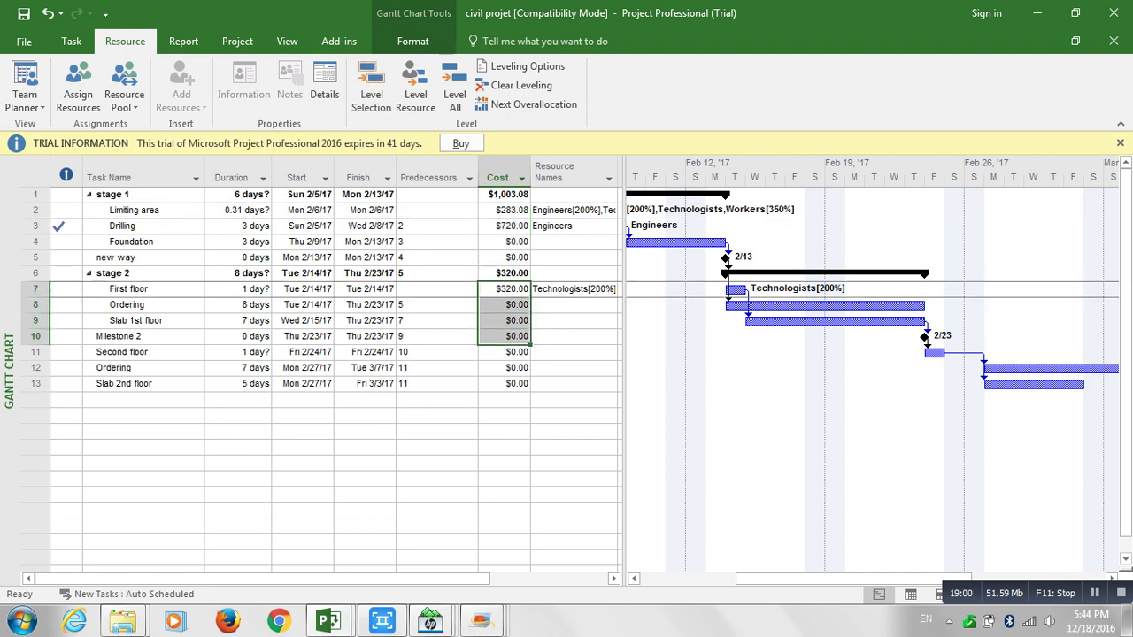
{"action": "left_click", "coordinate": [504, 274]}
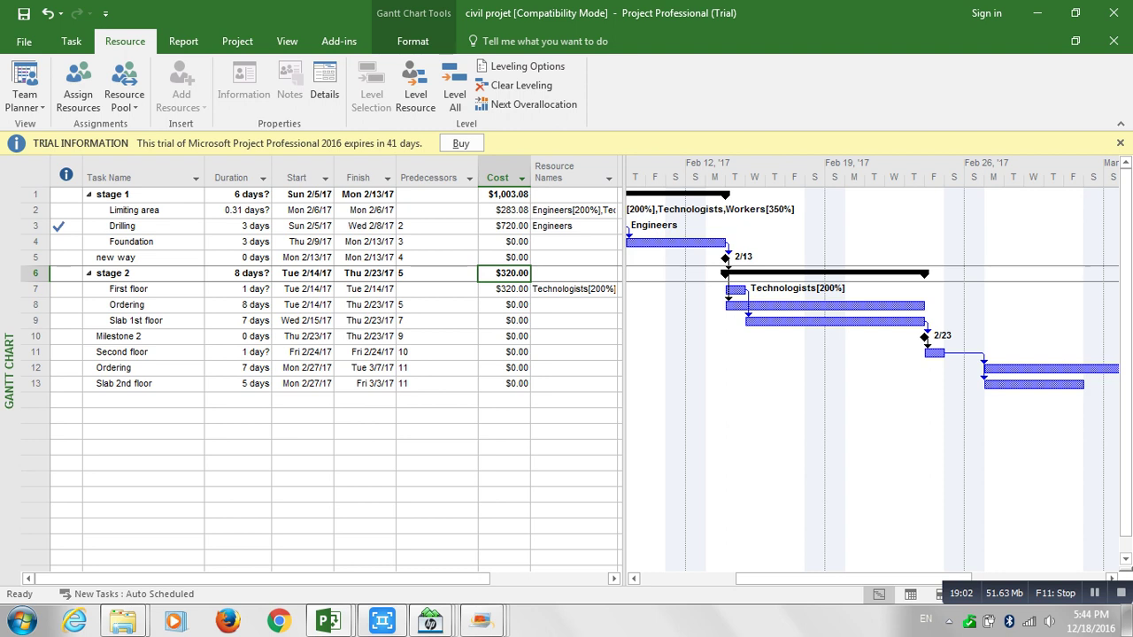
{"action": "mouse_move", "coordinate": [505, 210]}
{"action": "left_mouse_down"}
{"action": "mouse_move", "coordinate": [505, 242]}
{"action": "mouse_move", "coordinate": [505, 227]}
{"action": "left_mouse_up"}
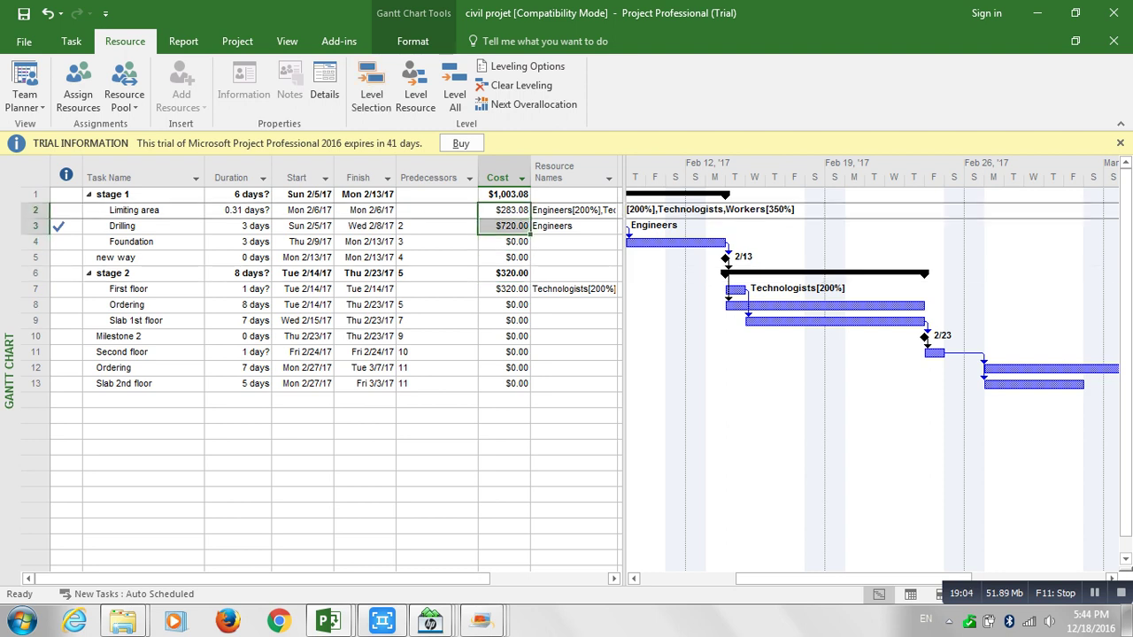
{"action": "left_click", "coordinate": [505, 290]}
{"action": "left_click", "coordinate": [505, 353]}
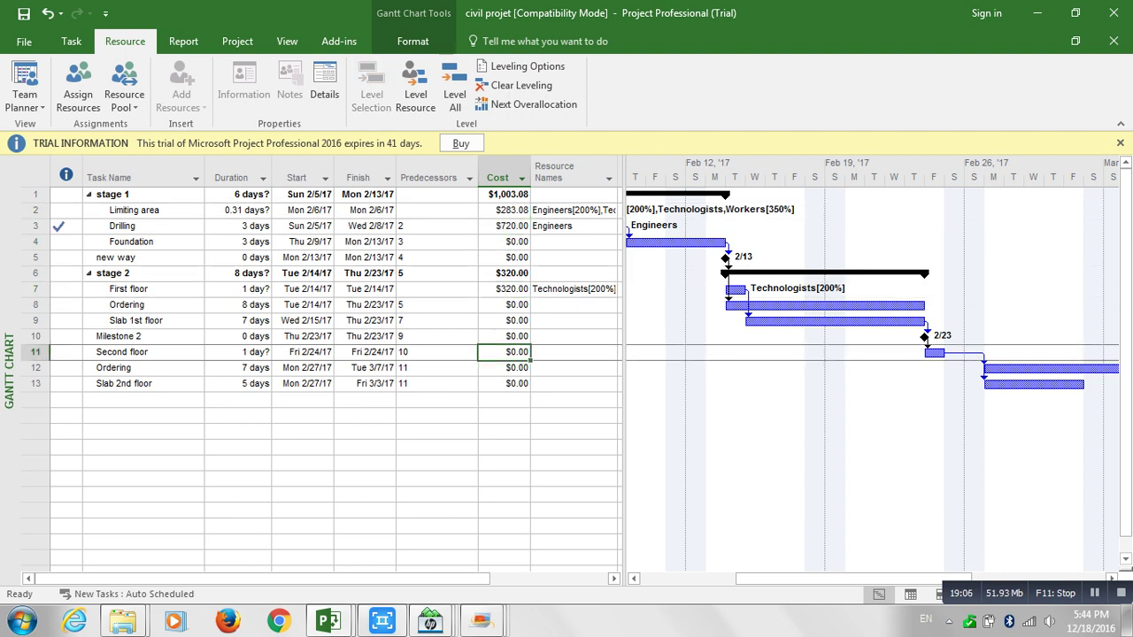
{"action": "left_click", "coordinate": [505, 322]}
{"action": "left_click", "coordinate": [505, 211]}
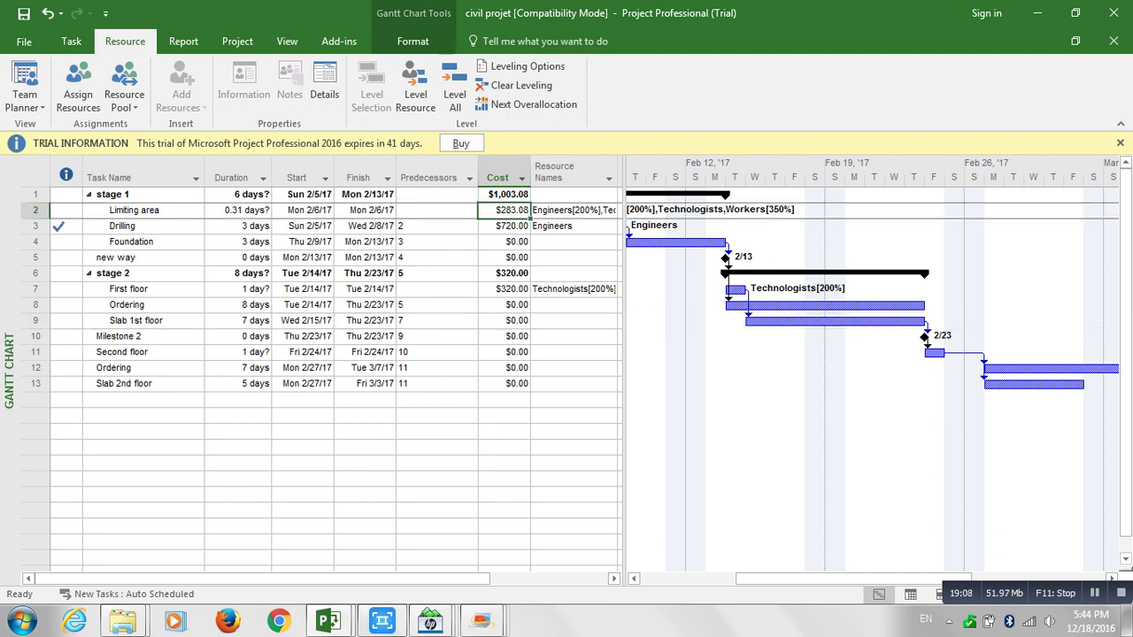
Assign the Workers resource to the Slab 2nd floor task with 300% units.
{"action": "left_click", "coordinate": [144, 368]}
{"action": "left_click", "coordinate": [143, 384]}
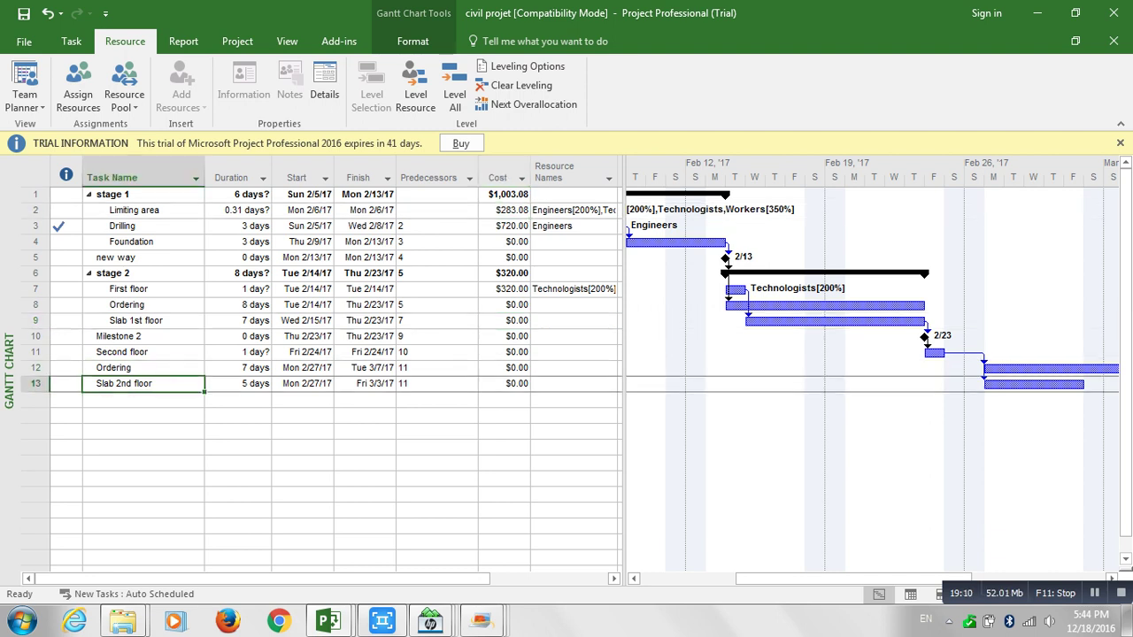
{"action": "left_click", "coordinate": [504, 384]}
{"action": "left_click", "coordinate": [571, 368]}
{"action": "double_click", "coordinate": [571, 385]}
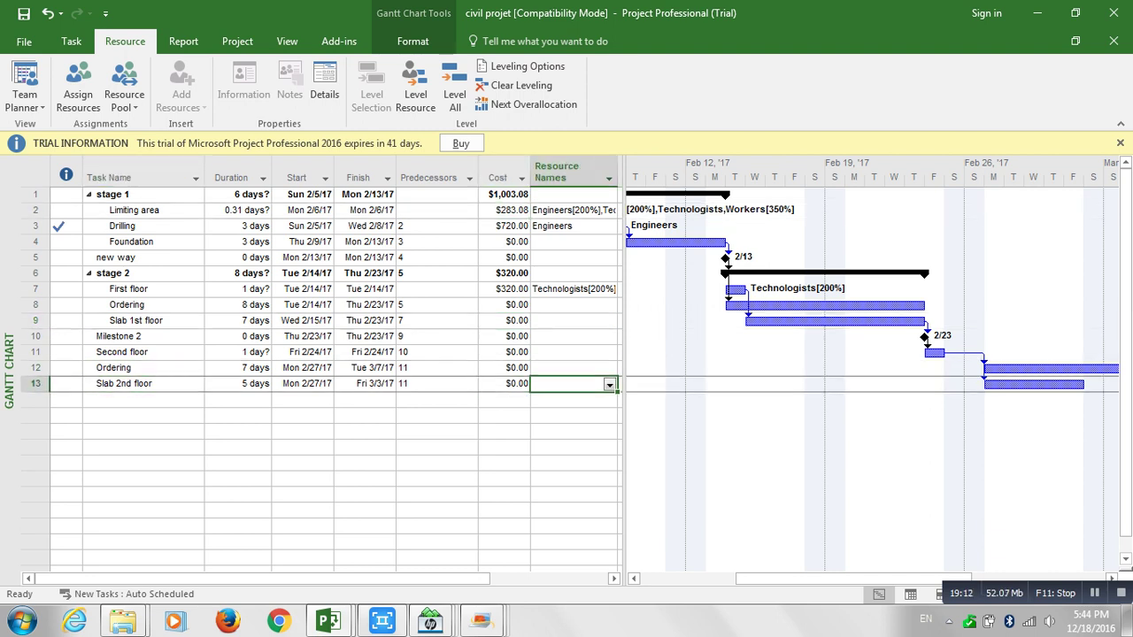
{"action": "left_click", "coordinate": [804, 148]}
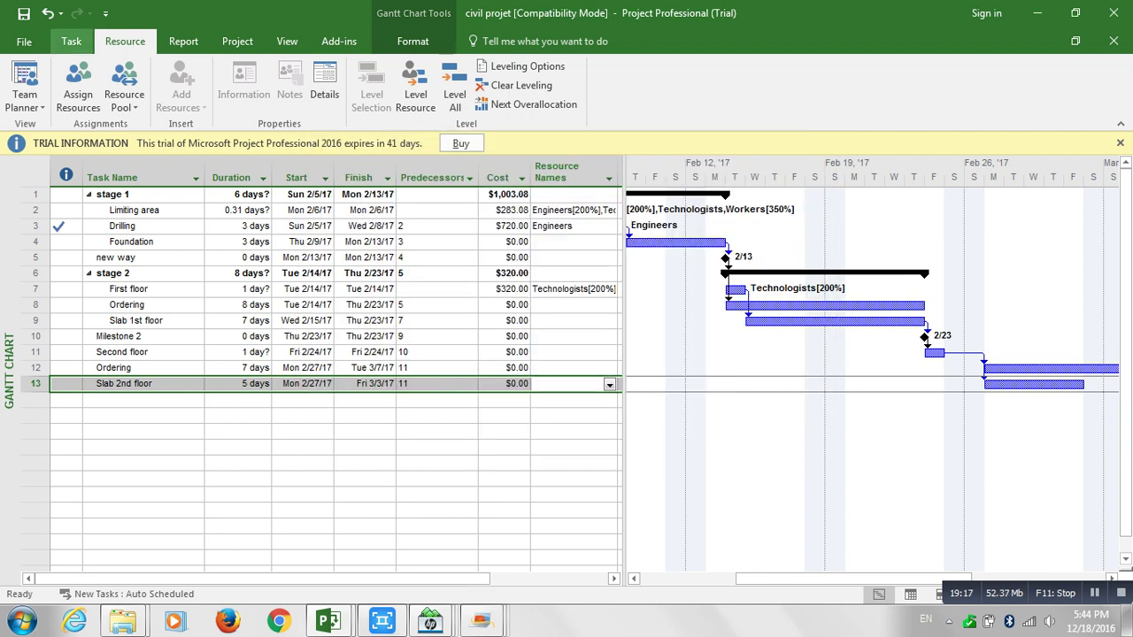
{"action": "left_click", "coordinate": [78, 86]}
{"action": "left_click", "coordinate": [747, 376]}
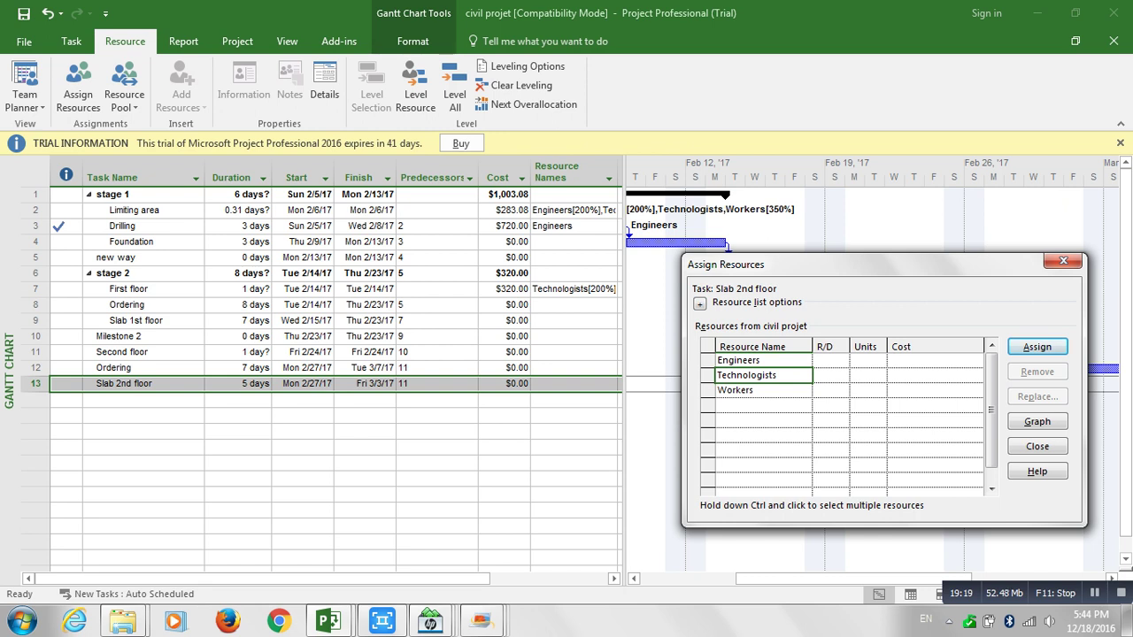
{"action": "left_click", "coordinate": [736, 391]}
{"action": "left_click", "coordinate": [867, 390]}
{"action": "left_click", "coordinate": [880, 387]}
{"action": "left_click", "coordinate": [880, 386]}
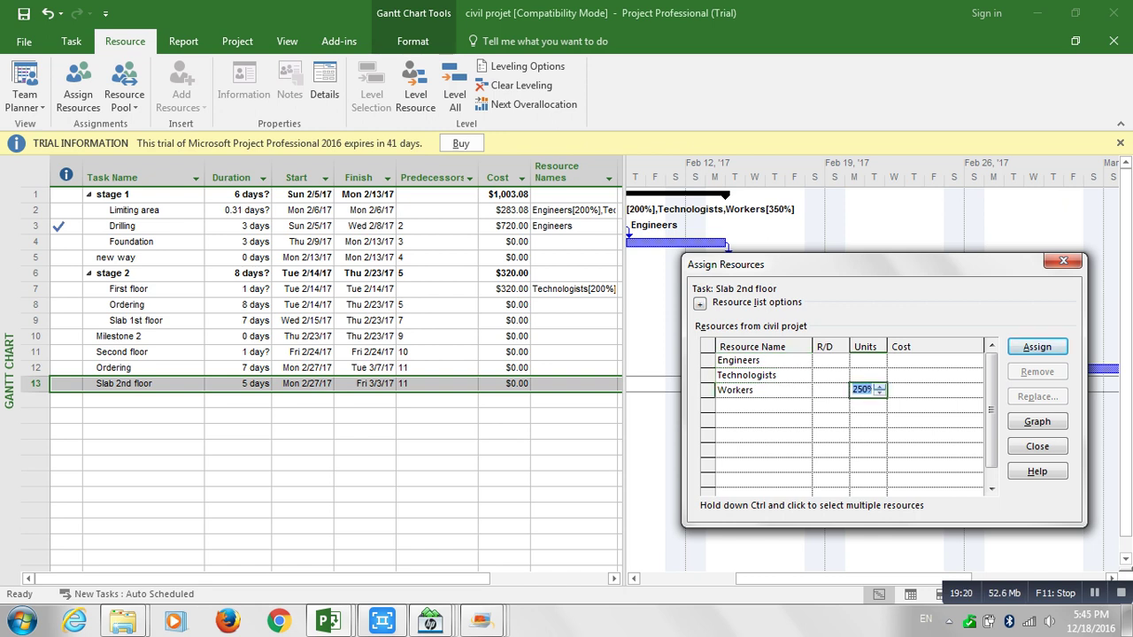
{"action": "left_click", "coordinate": [880, 386]}
{"action": "left_click", "coordinate": [1038, 346]}
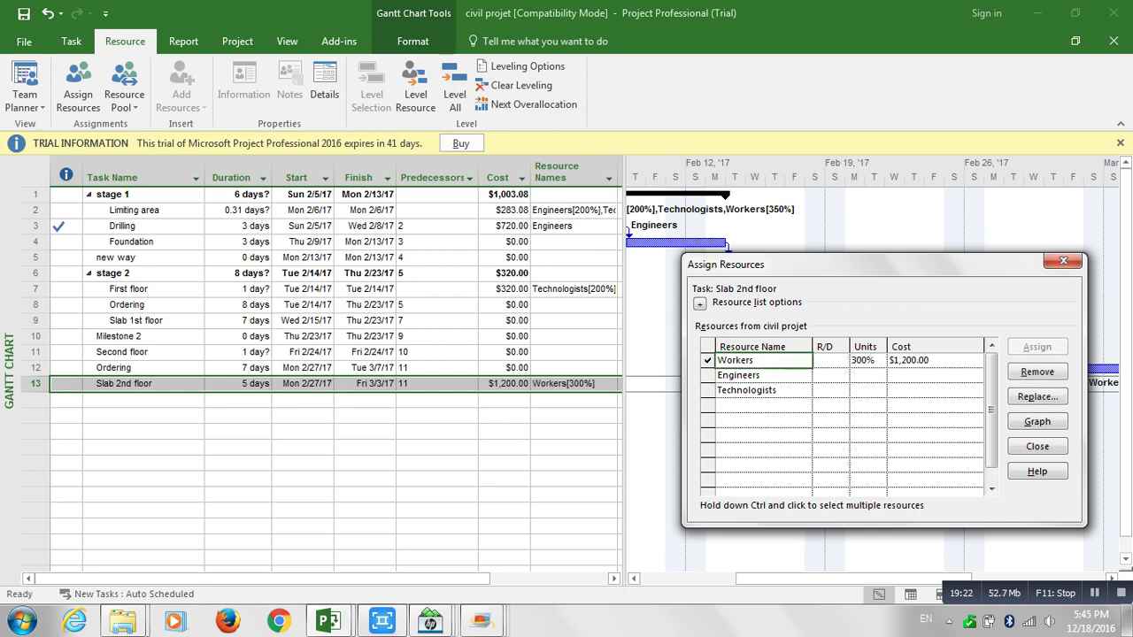
{"action": "left_click", "coordinate": [1064, 261]}
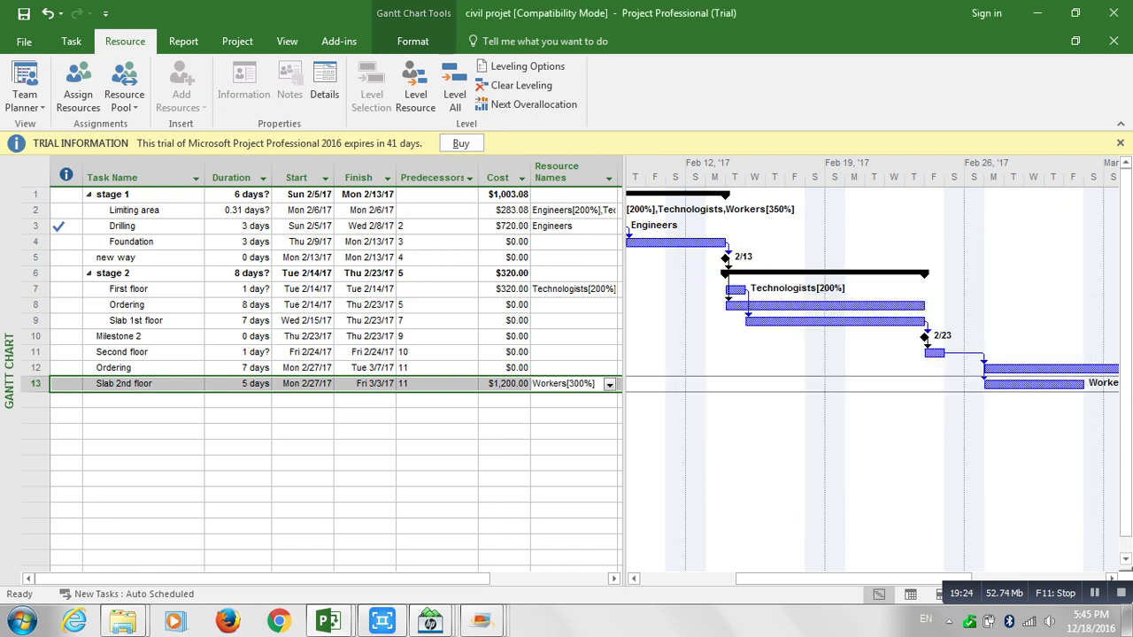
Compare the cost of the Slab 2nd floor task with the stage 1 and stage 2 summary costs.
{"action": "left_click", "coordinate": [571, 416]}
{"action": "left_click", "coordinate": [505, 384]}
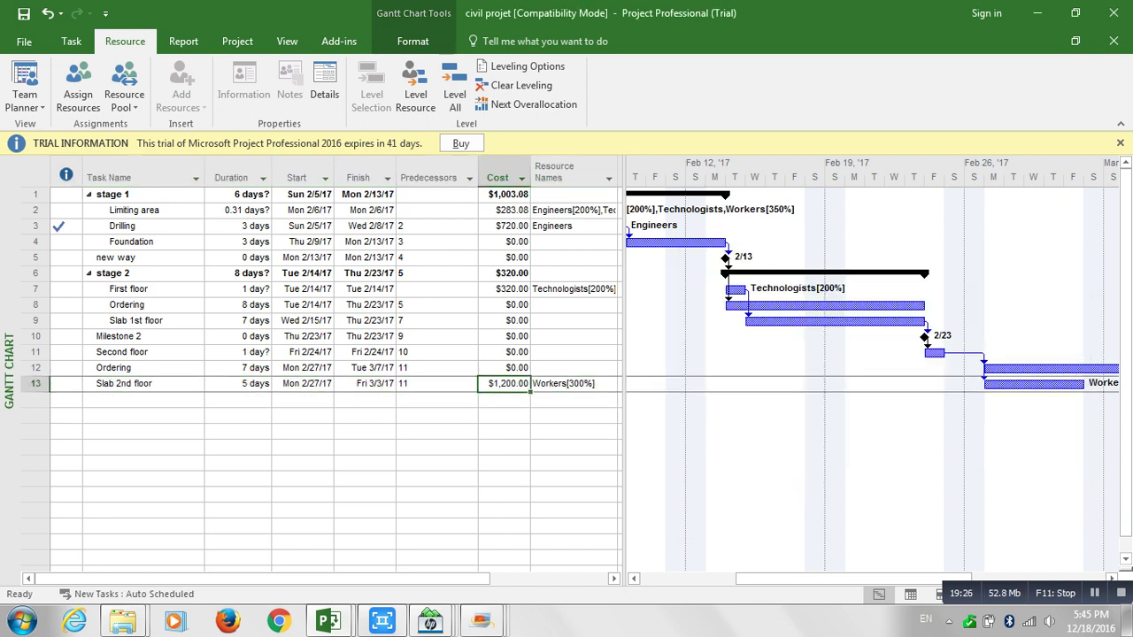
{"action": "left_click", "coordinate": [505, 369]}
{"action": "left_click", "coordinate": [505, 274]}
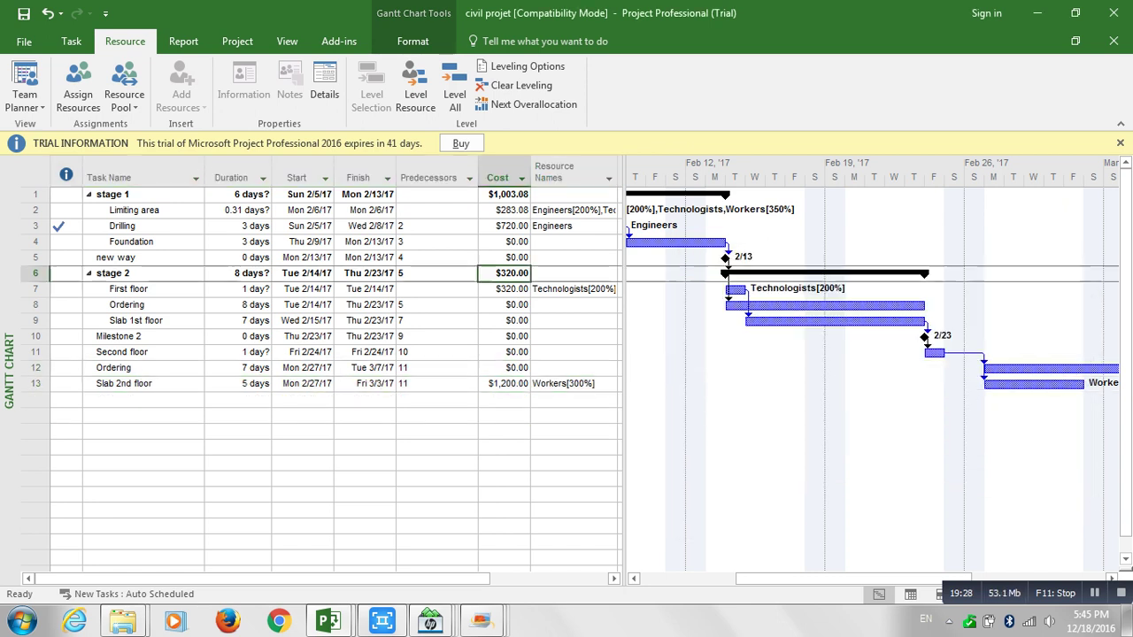
{"action": "left_click", "coordinate": [505, 195]}
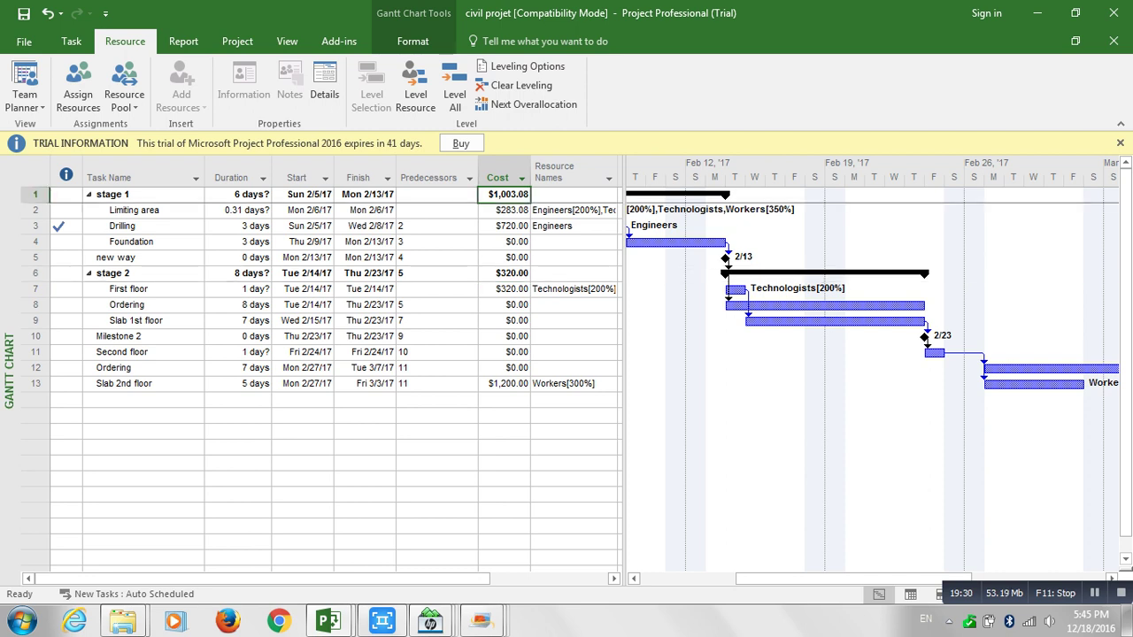
{"action": "left_click", "coordinate": [505, 273]}
{"action": "left_click", "coordinate": [505, 384]}
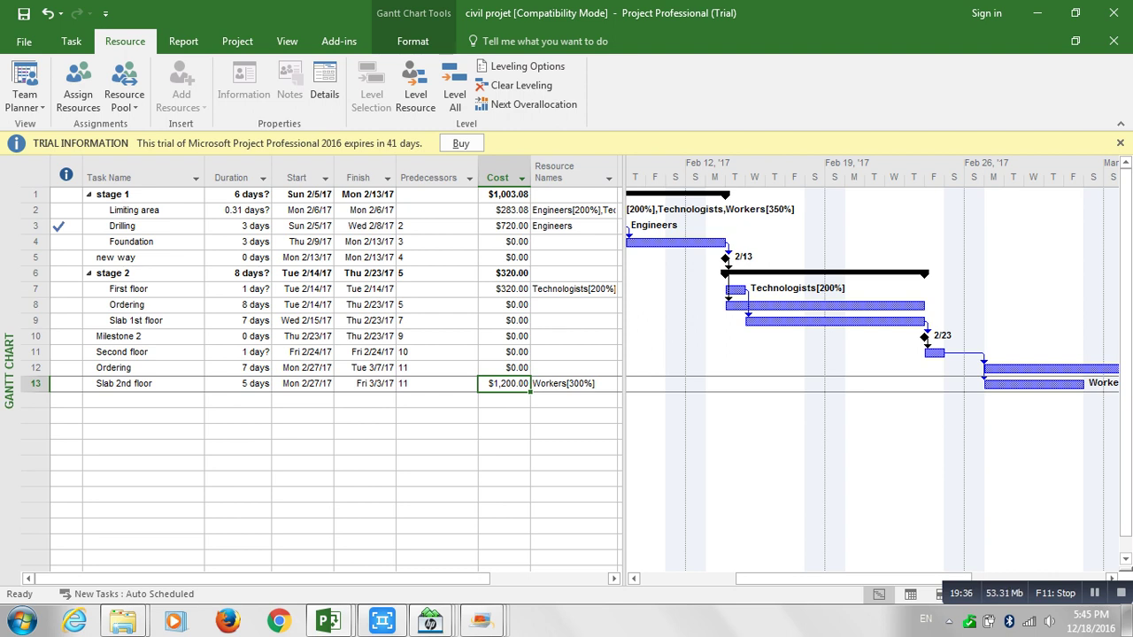
Review the individual task costs from First floor to Slab 2nd floor and from Limiting area to the new way milestone.
{"action": "left_click", "coordinate": [505, 290]}
{"action": "left_click_drag", "start_coordinate": [505, 289], "coordinate": [505, 383]}
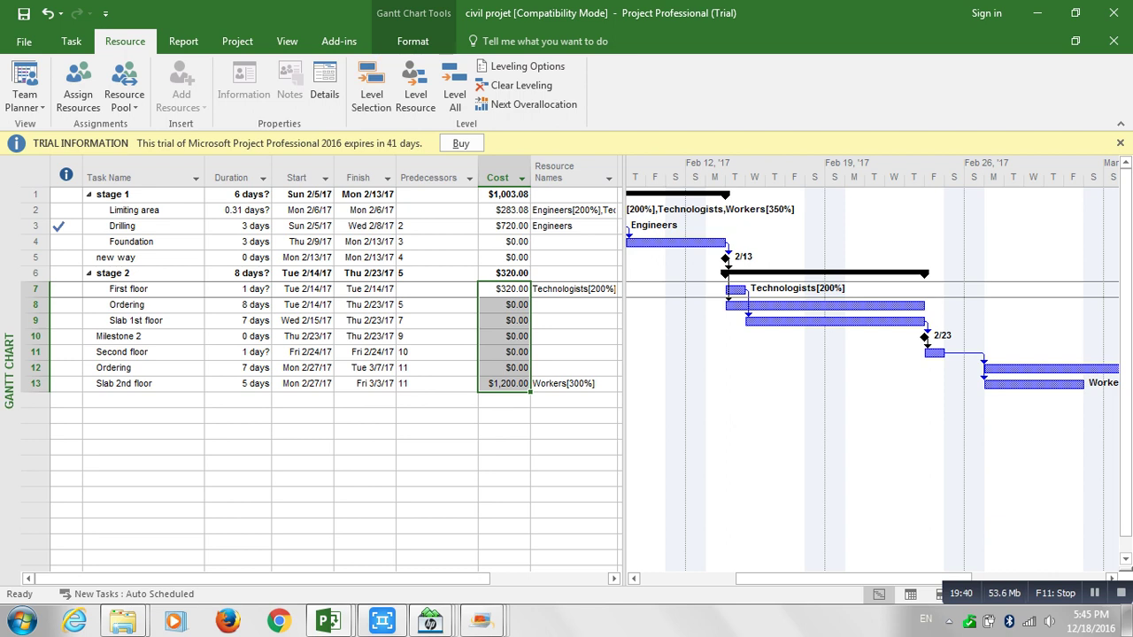
{"action": "left_click_drag", "start_coordinate": [505, 258], "coordinate": [504, 211]}
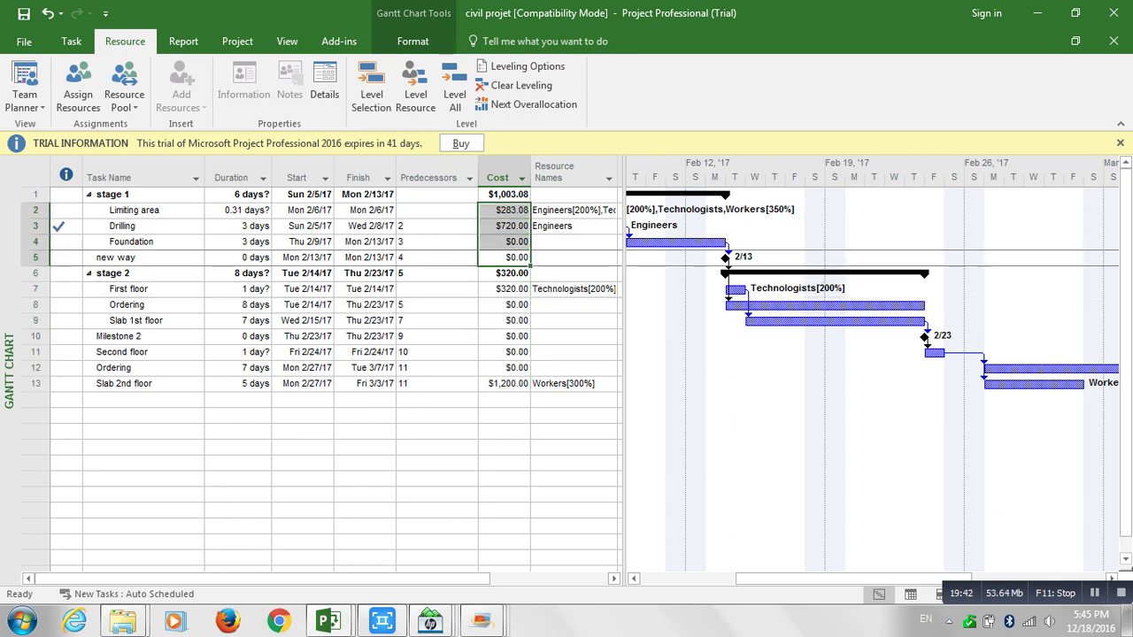
{"action": "left_click", "coordinate": [505, 210]}
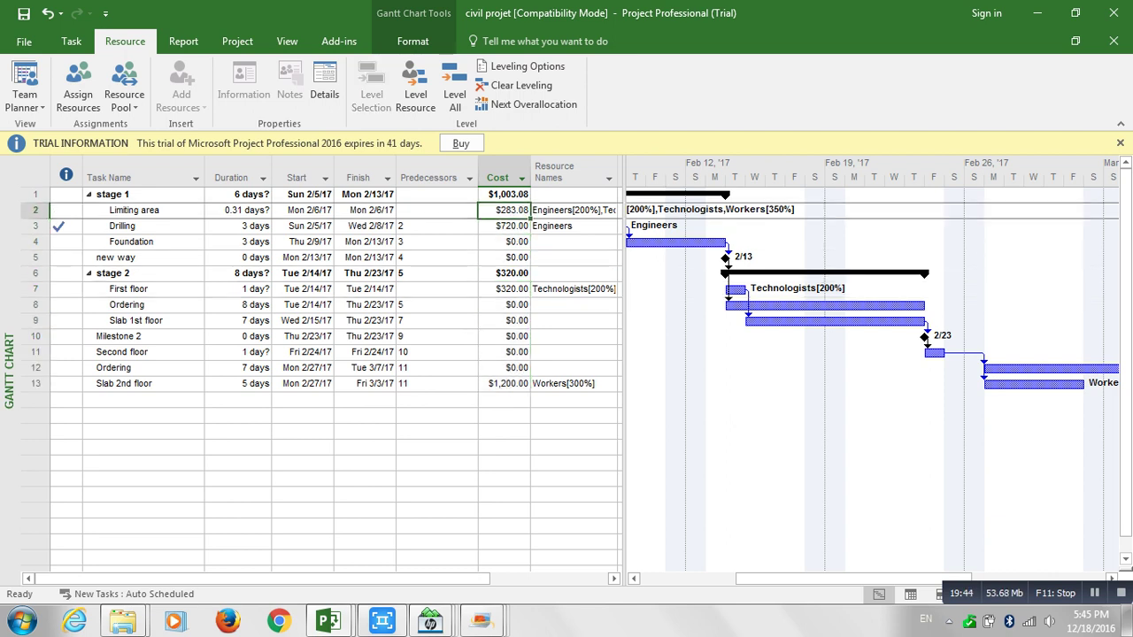
{"action": "left_click", "coordinate": [438, 227]}
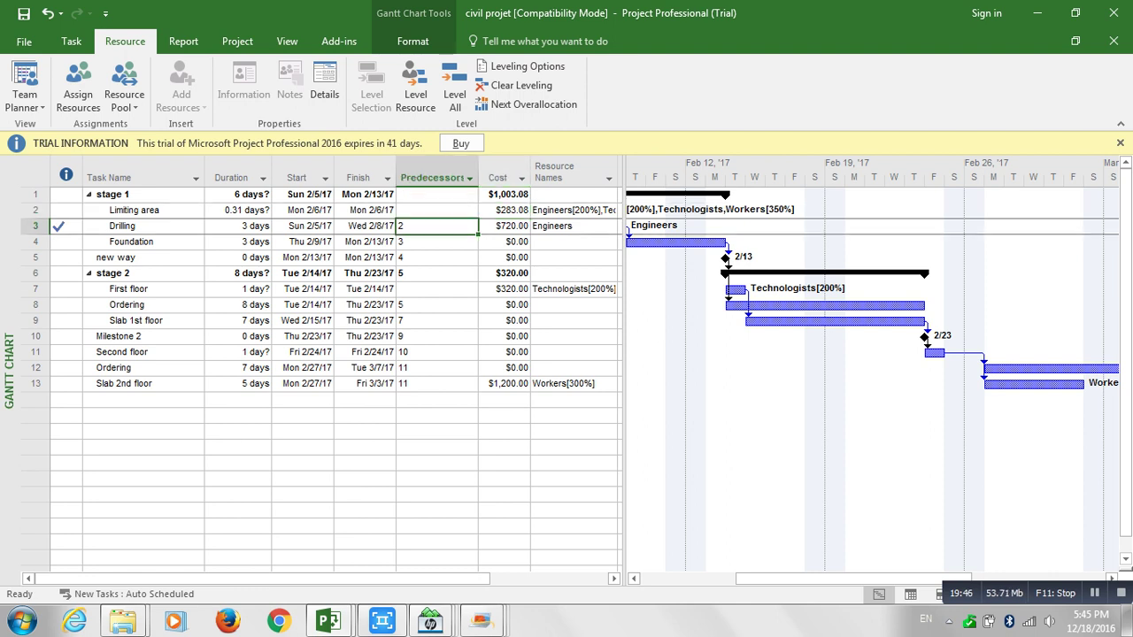
{"action": "left_click", "coordinate": [143, 211]}
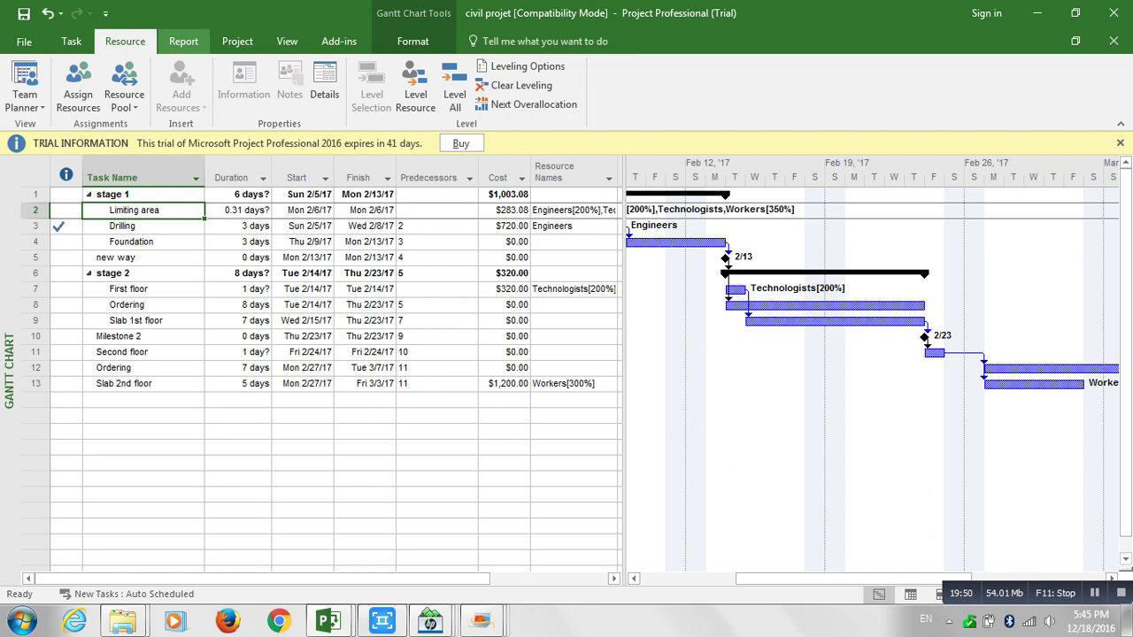
Review the start and current dates in the Project Information and examine the project statistics for dates, duration, work and cost.
{"action": "left_click", "coordinate": [237, 41]}
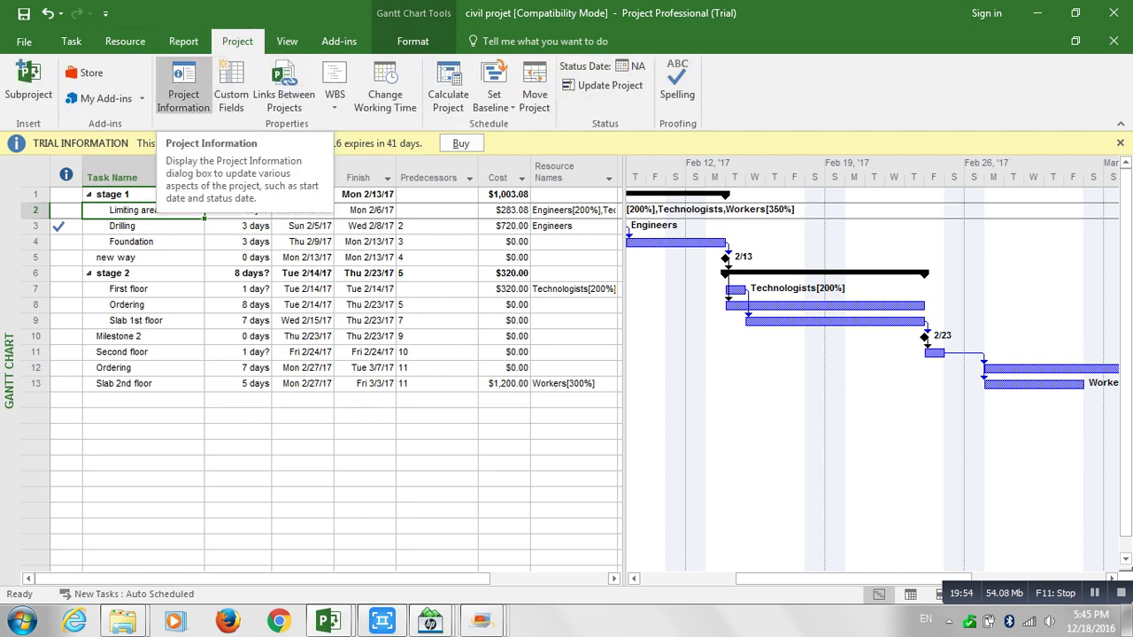
{"action": "left_click", "coordinate": [184, 88]}
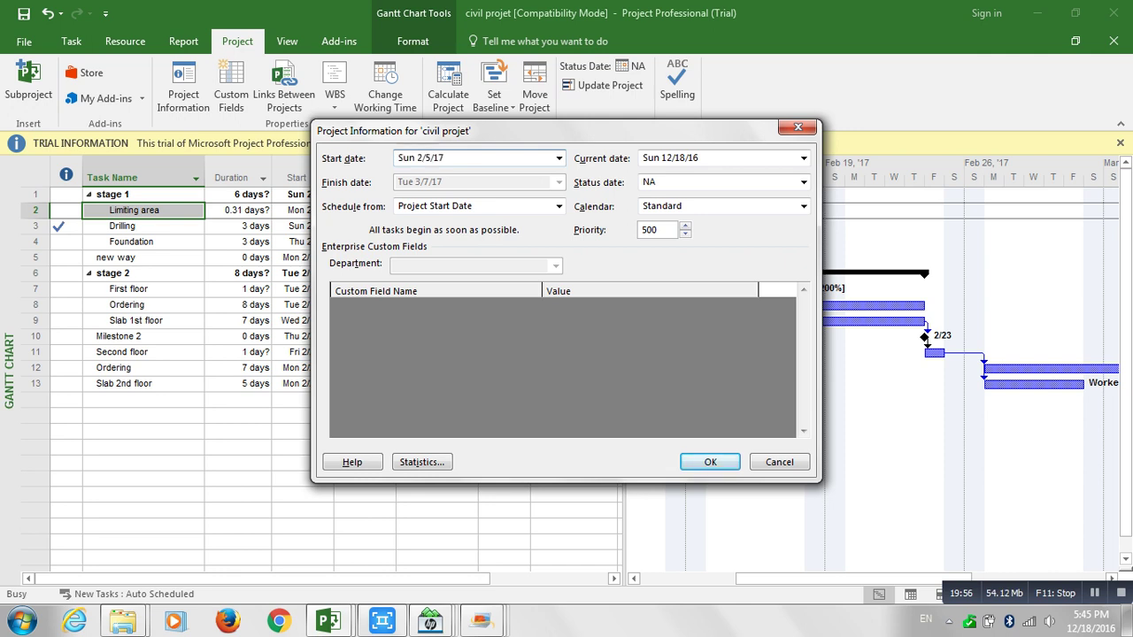
{"action": "left_click_drag", "start_coordinate": [445, 157], "coordinate": [396, 157]}
{"action": "left_click", "coordinate": [446, 157]}
{"action": "key", "text": "Tab"}
{"action": "key", "text": "End"}
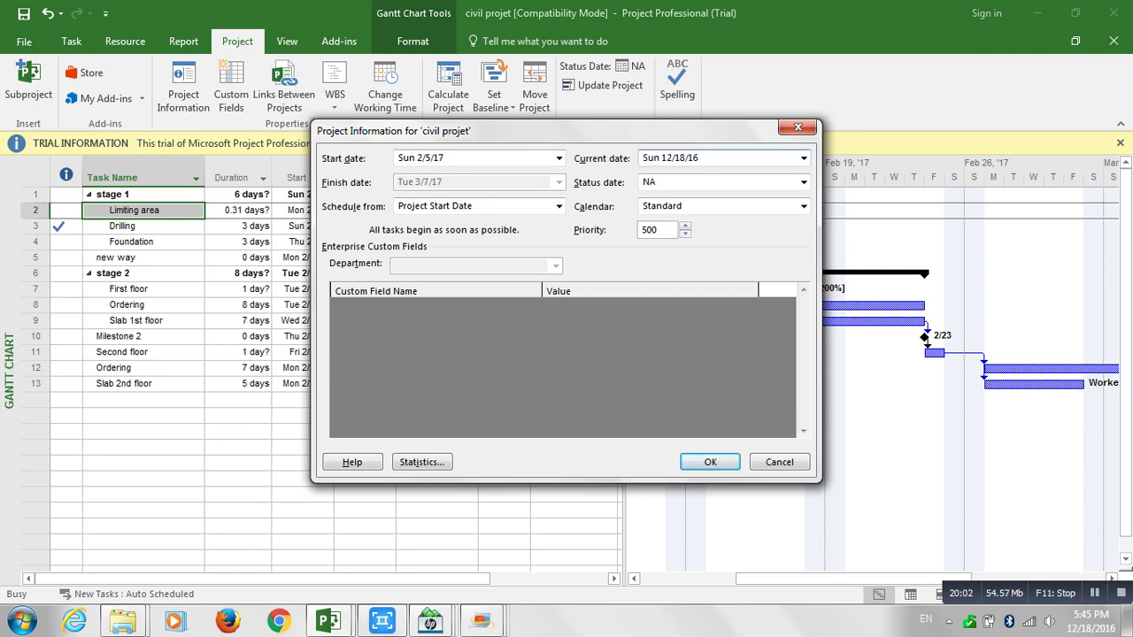
{"action": "key", "text": "shift+Tab"}
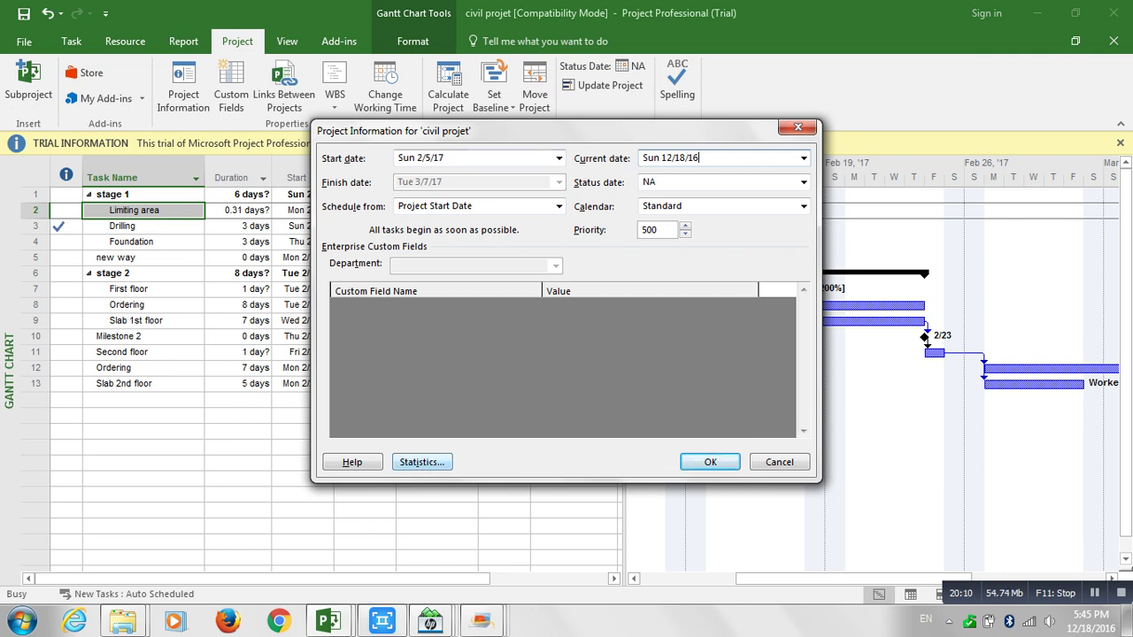
{"action": "left_click", "coordinate": [421, 463]}
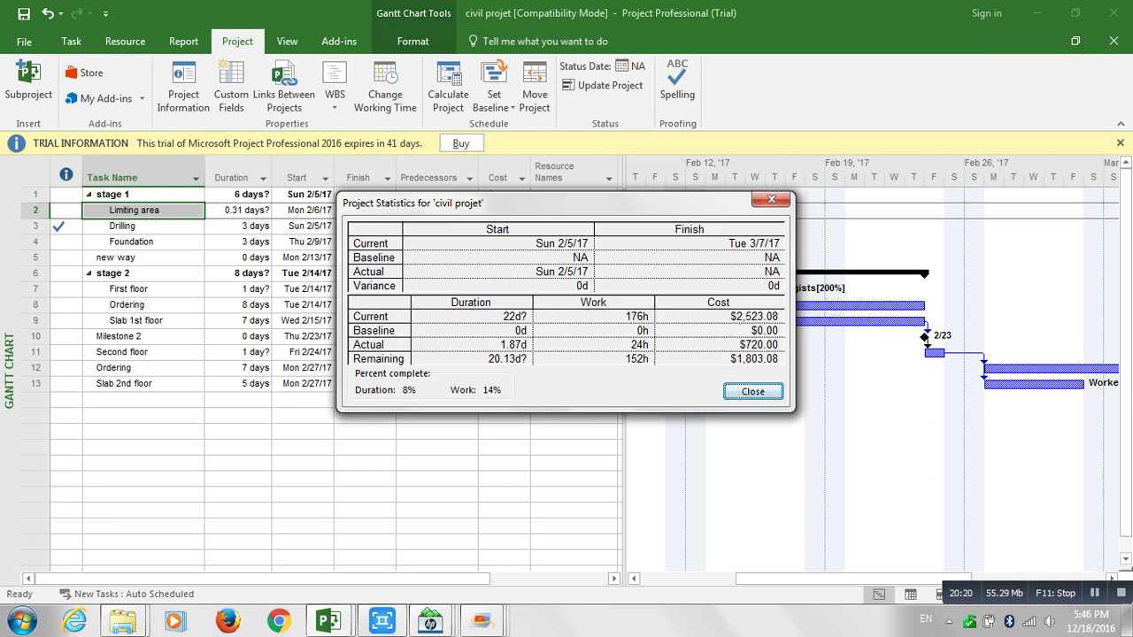
{"action": "key", "text": "Return"}
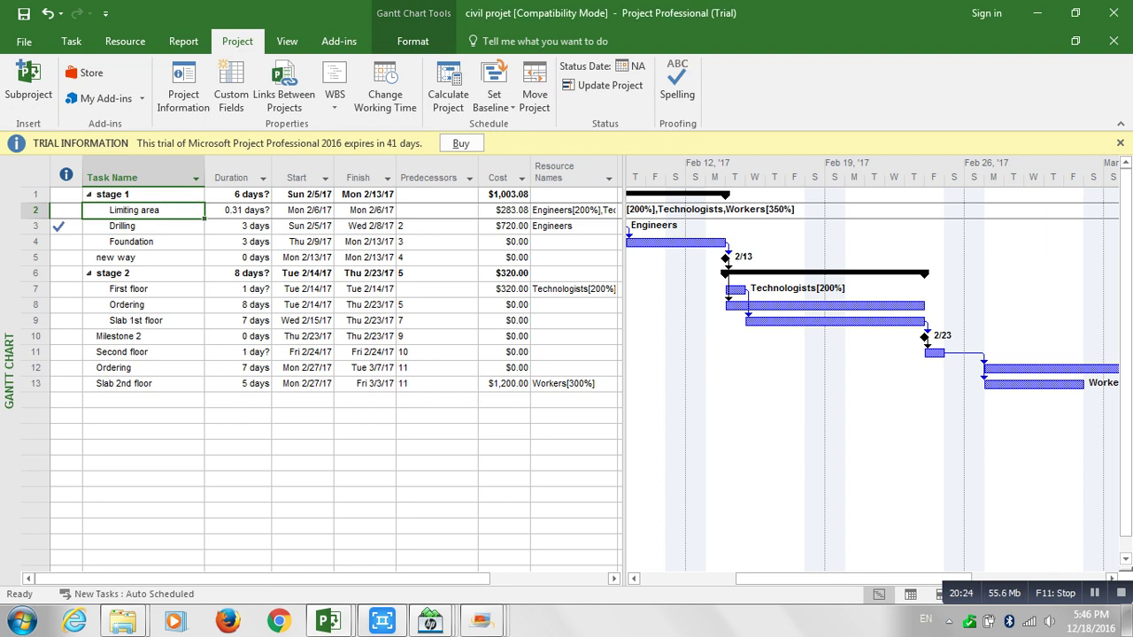
Select the Drilling task and bring its bar into view in the Gantt chart.
{"action": "left_click_drag", "start_coordinate": [854, 579], "coordinate": [759, 579]}
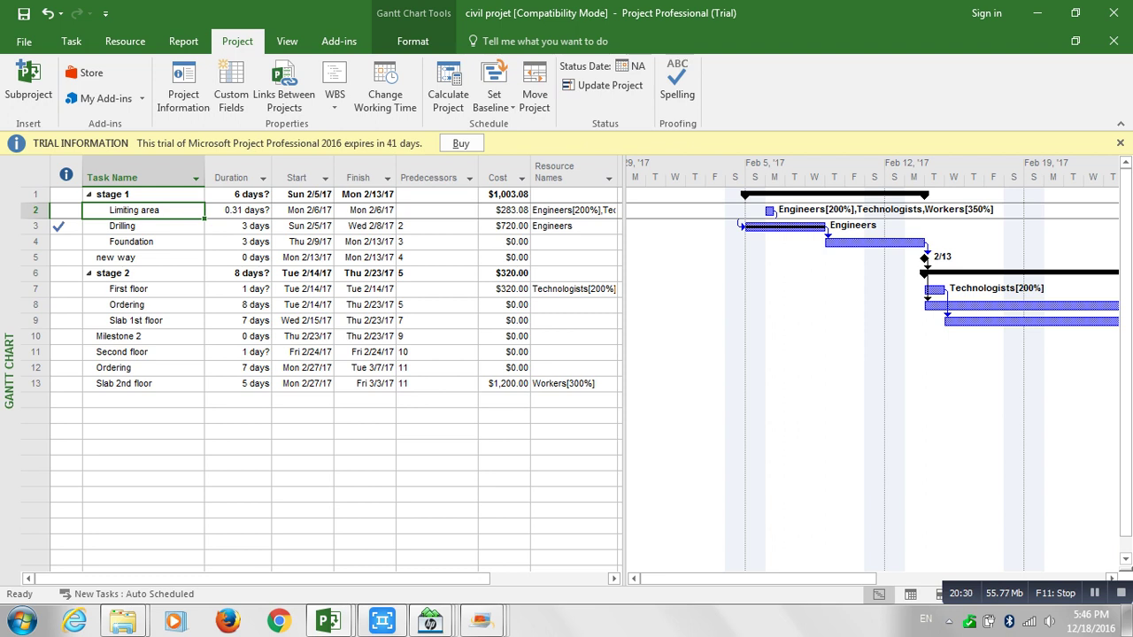
{"action": "left_click", "coordinate": [143, 227]}
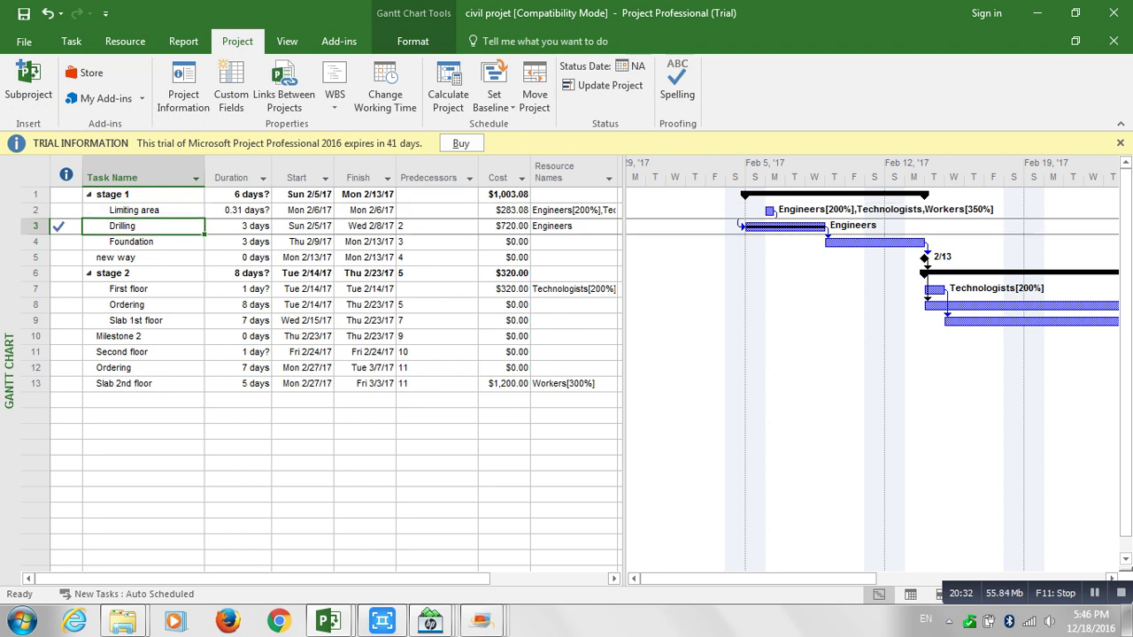